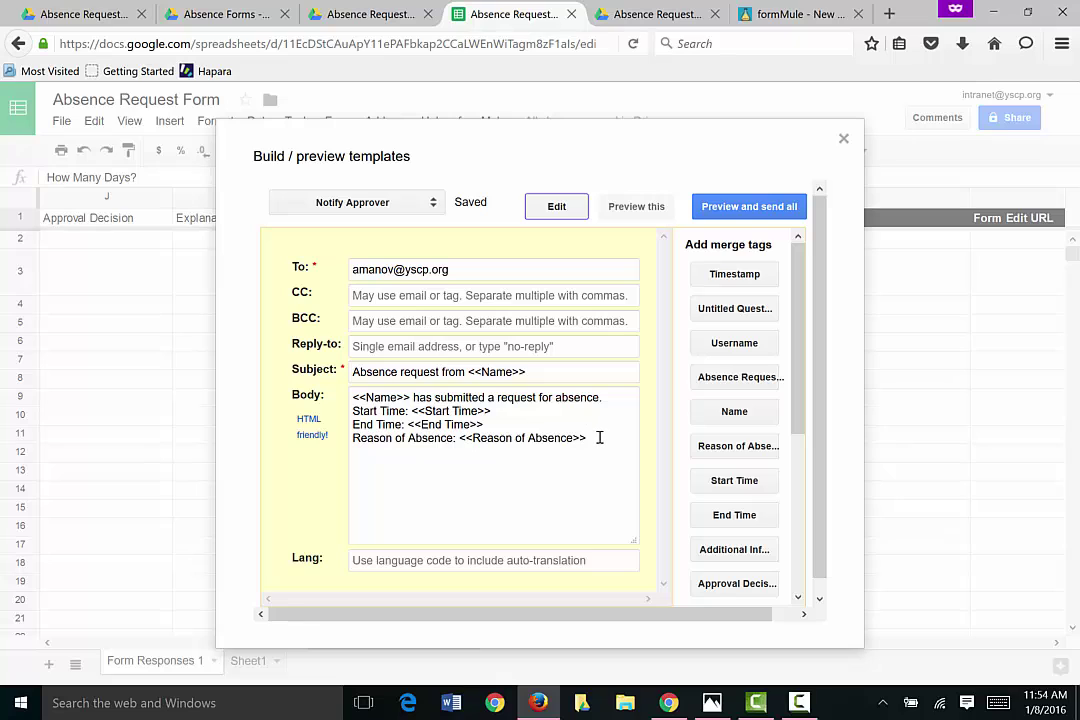
Step: Add How Many Days? and Additional Information merge-tag lines at the end of the Notify Approver body
{"action": "left_click", "coordinate": [598, 437]}
{"action": "key", "text": "Return"}
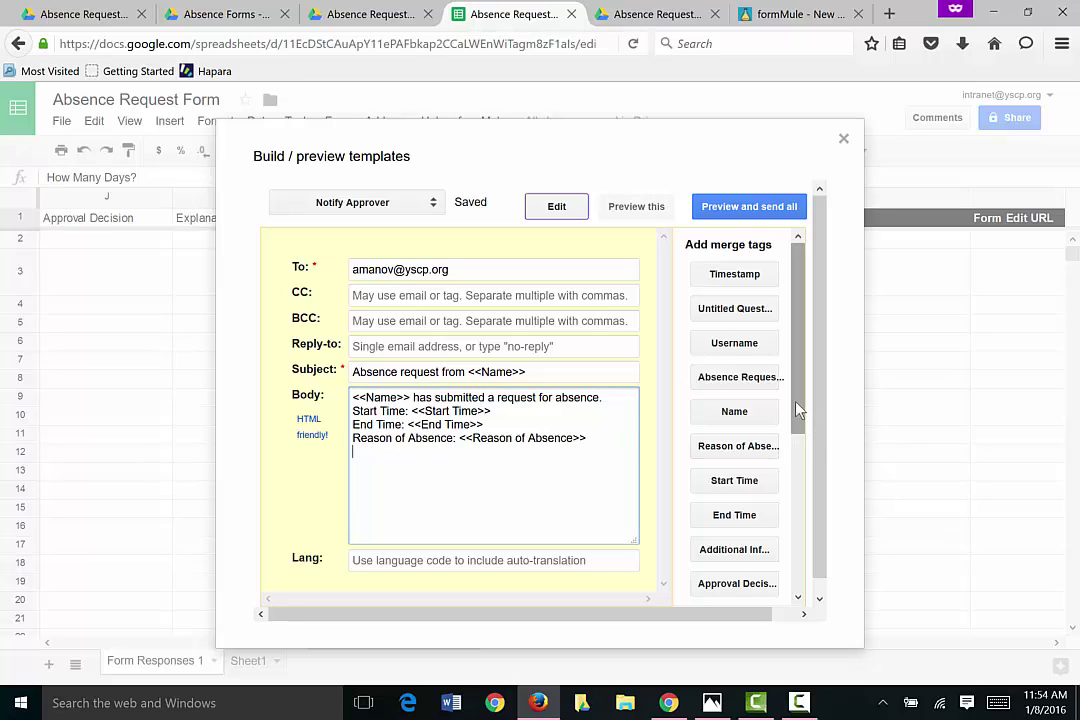
{"action": "left_click_drag", "start_coordinate": [798, 431], "coordinate": [798, 515]}
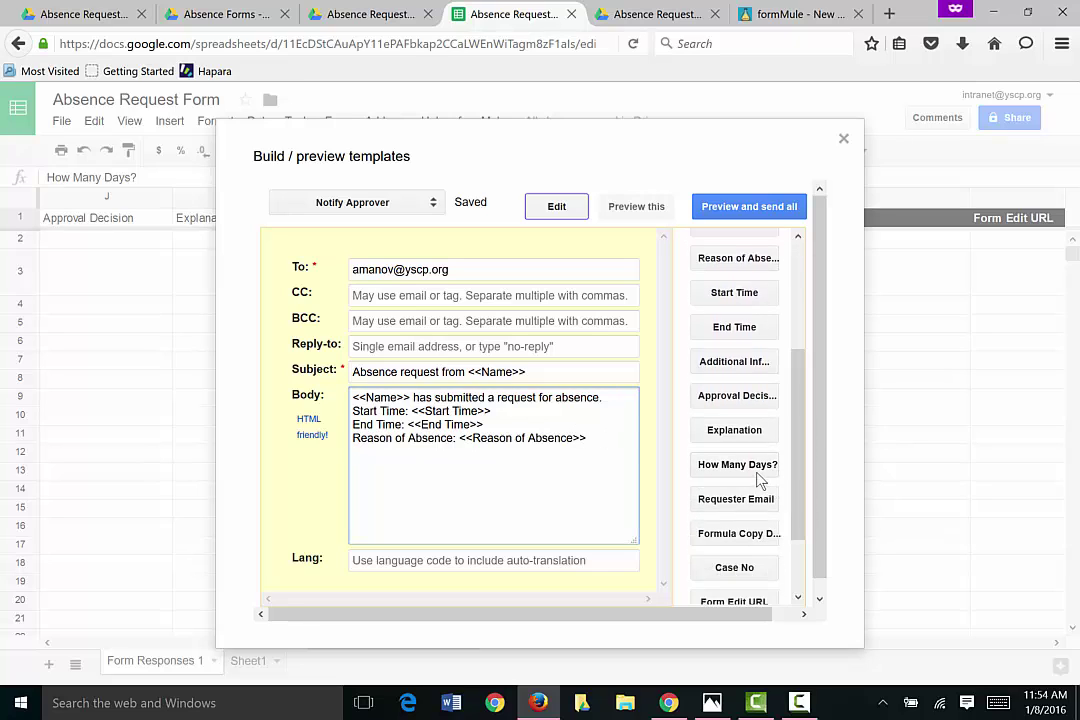
{"action": "left_click", "coordinate": [735, 464]}
{"action": "key", "text": "Return"}
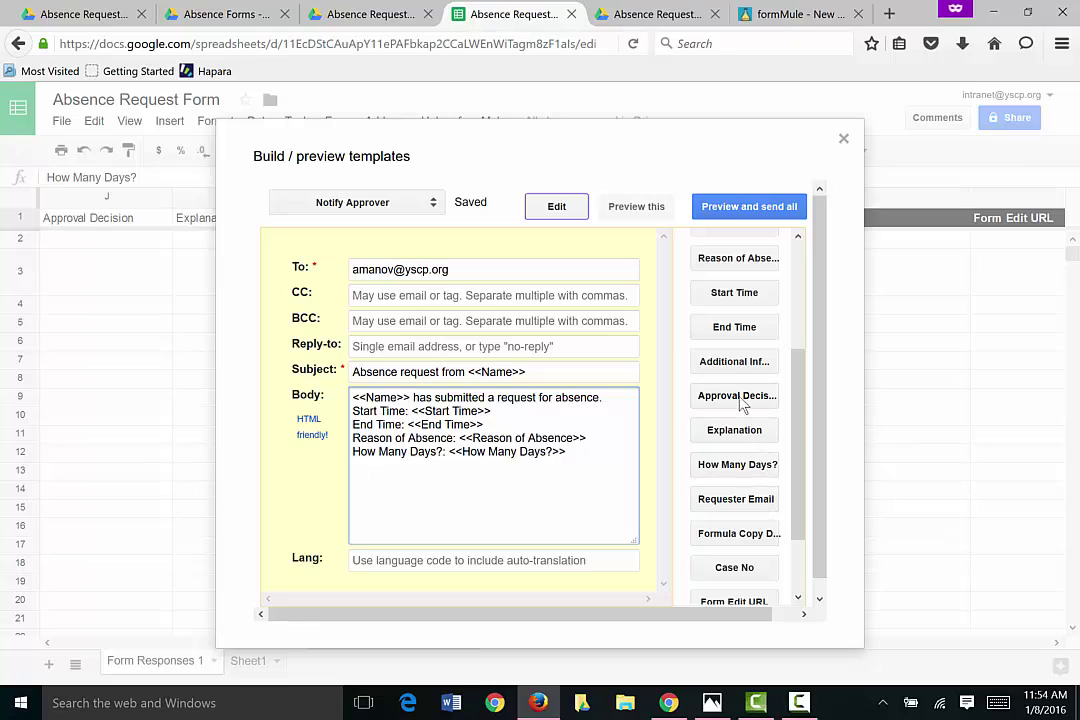
{"action": "left_click", "coordinate": [723, 361]}
{"action": "key", "text": "Return"}
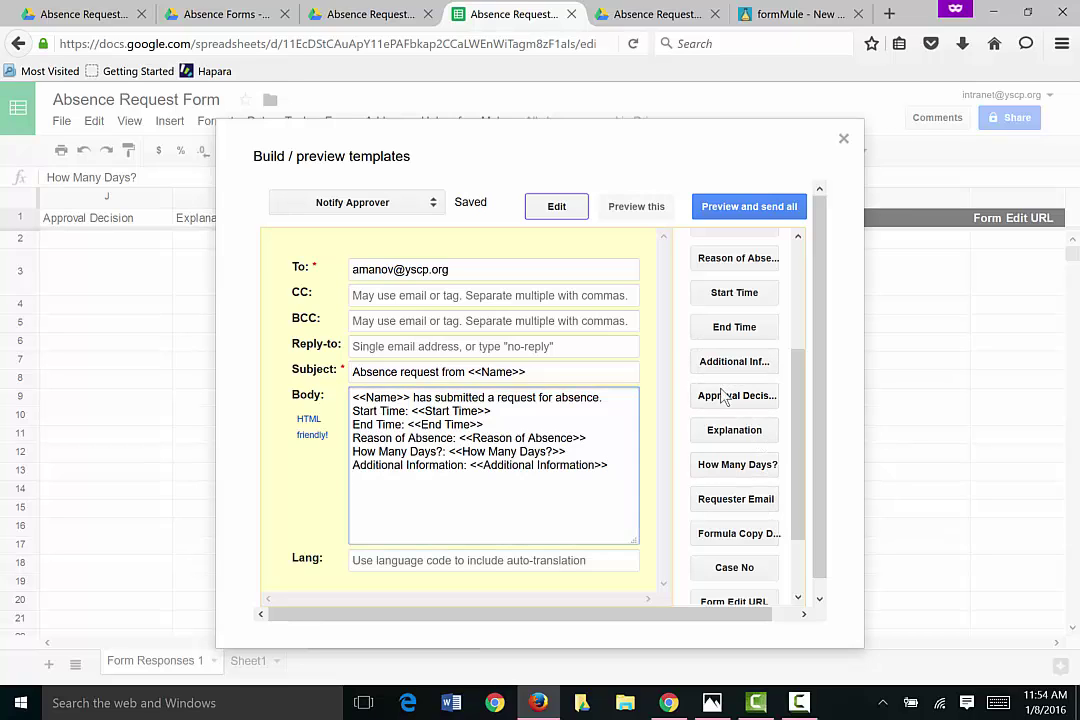
Step: Type the line 'Please, click on this link to process the request:'
{"action": "type", "text": "Please,"}
{"action": "type", "text": "click"}
{"action": "key", "text": "BackSpace"}
{"action": "type", "text": "ck on this l"}
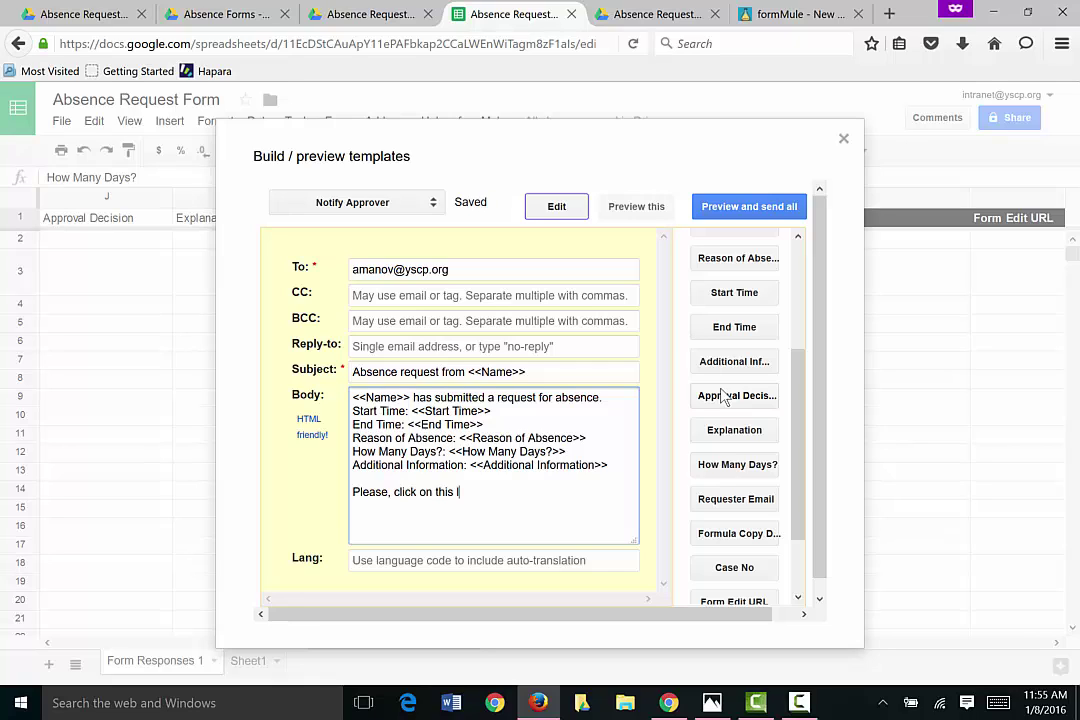
{"action": "type", "text": "ink to process the reque"}
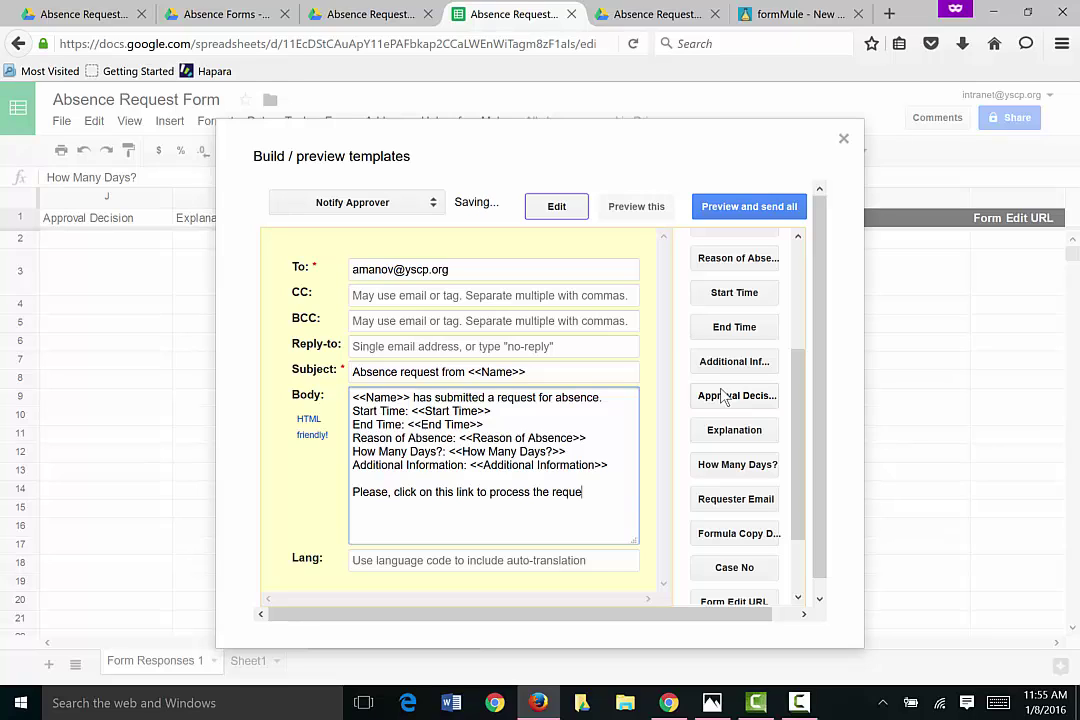
{"action": "type", "text": "st:"}
{"action": "scroll", "coordinate": [795, 470], "scroll_direction": "down", "scroll_amount": 2}
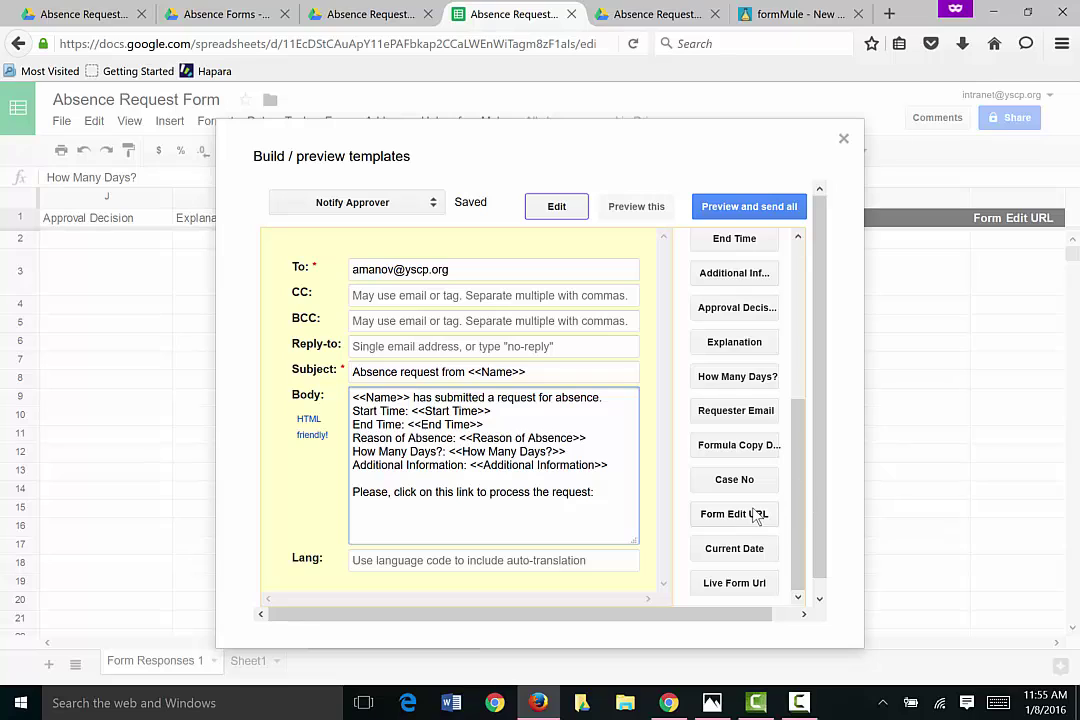
Step: Insert the Form Edit URL merge tag on its own line, deleting its label
{"action": "left_click", "coordinate": [722, 518]}
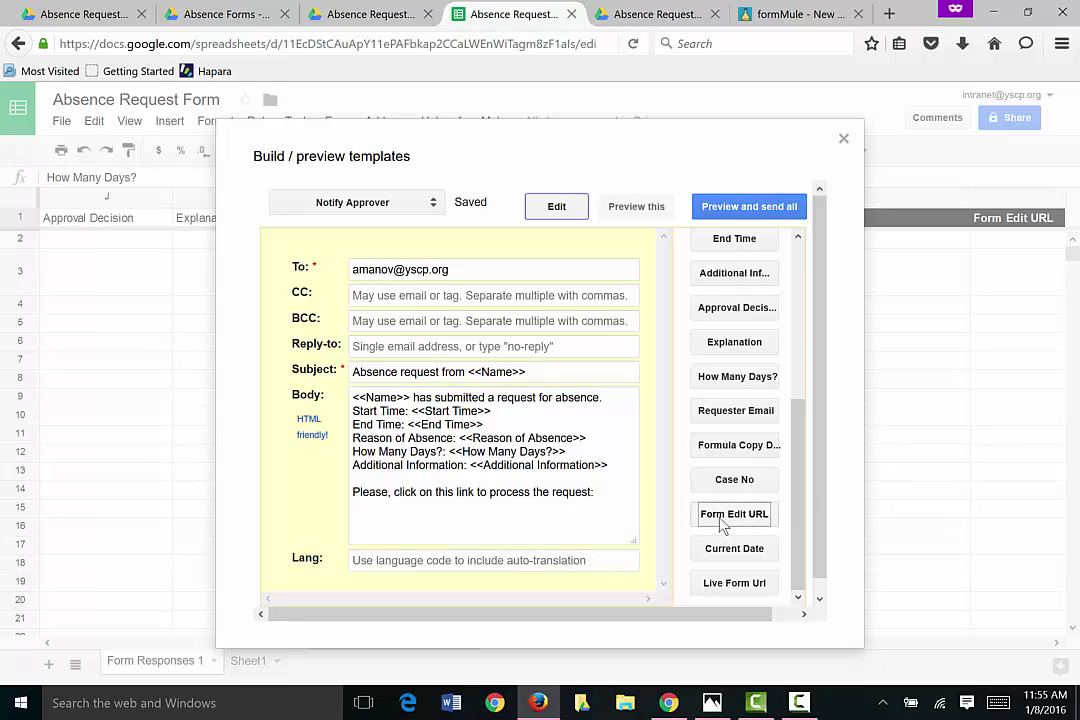
{"action": "left_click_drag", "start_coordinate": [430, 508], "coordinate": [345, 504]}
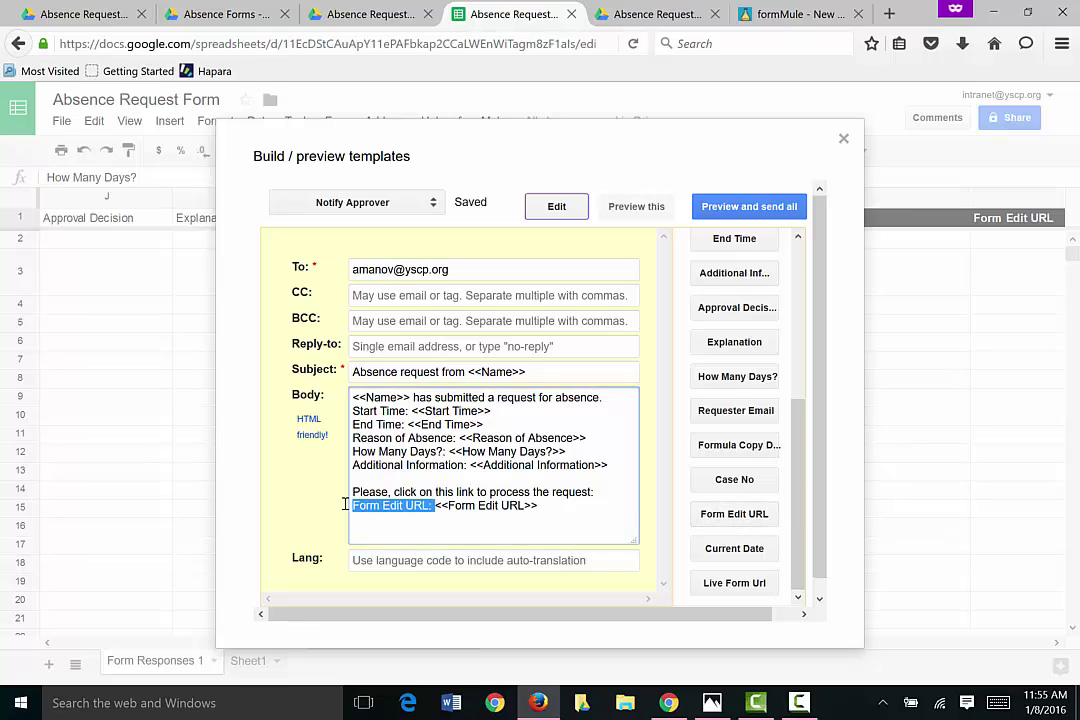
{"action": "key", "text": "BackSpace"}
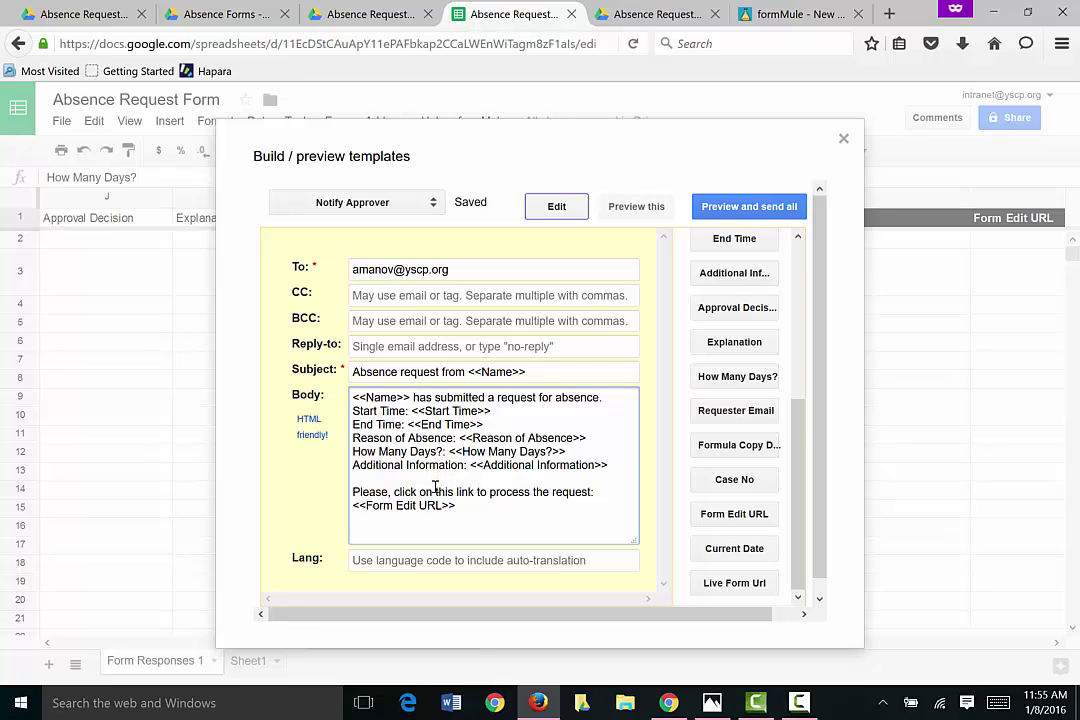
Step: Wrap 'this link' in an anchor: <a href="<<Form Edit URL>>"> ... </a>
{"action": "type", "text": "<a"}
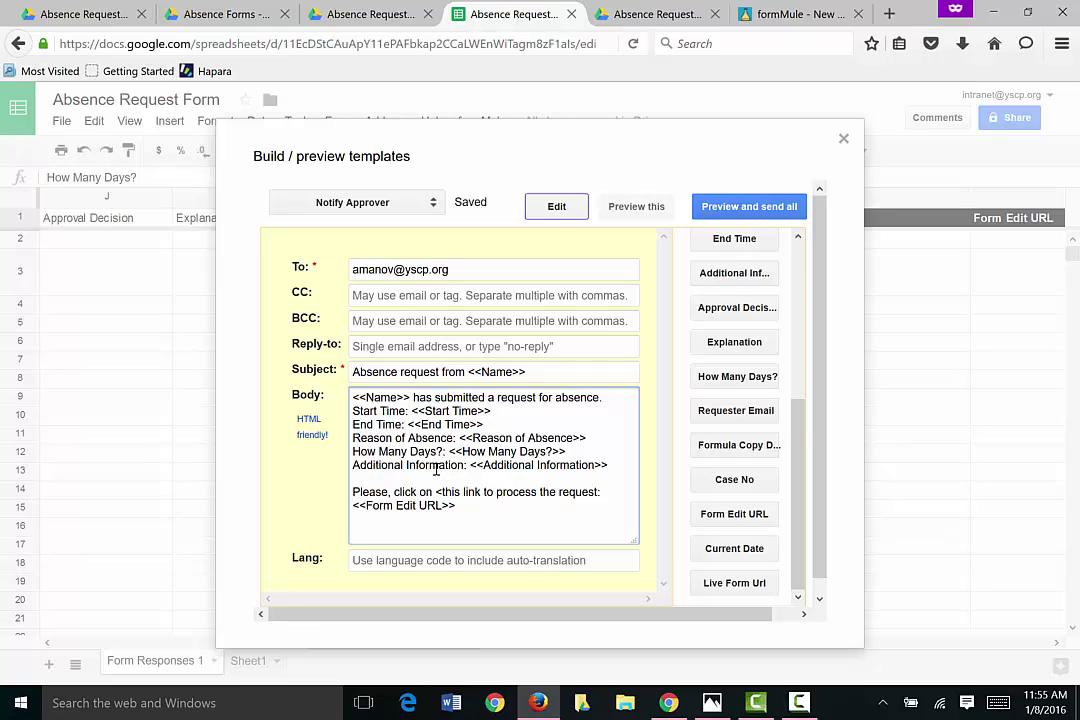
{"action": "type", "text": " href="}
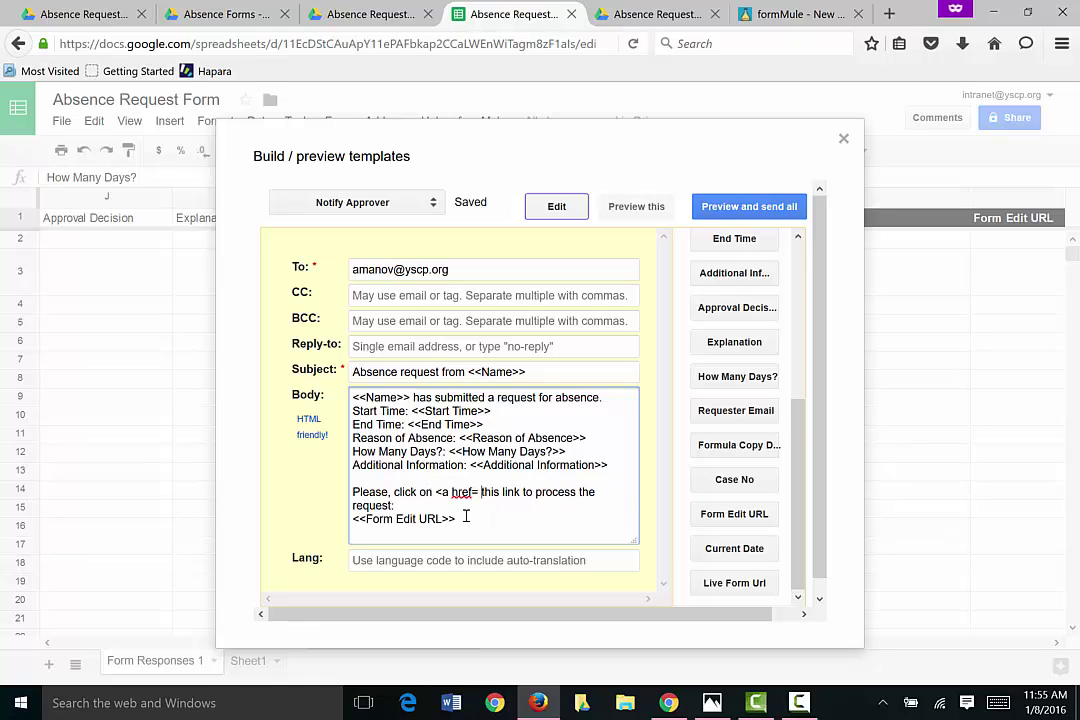
{"action": "left_click_drag", "start_coordinate": [458, 519], "coordinate": [344, 521]}
{"action": "key", "text": "ctrl+x"}
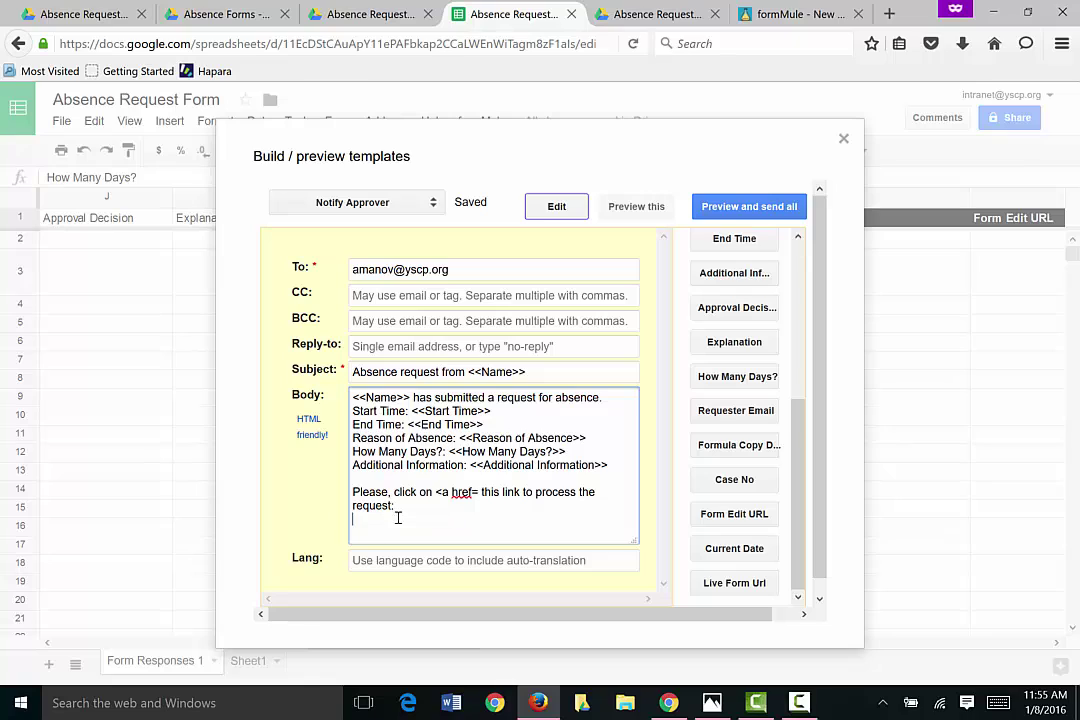
{"action": "left_click", "coordinate": [479, 491]}
{"action": "key", "text": "ctrl+v"}
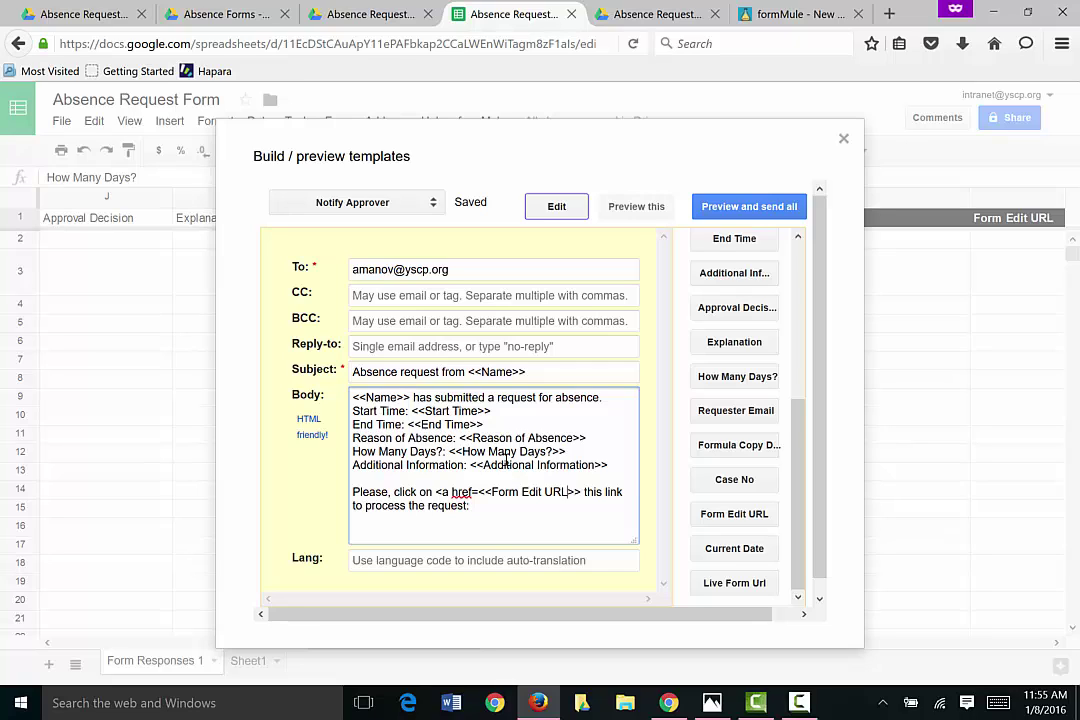
{"action": "key", "text": "Left"}
{"action": "key", "text": "Left"}
{"action": "key", "text": "Left"}
{"action": "key", "text": "Left"}
{"action": "type", "text": "\""}
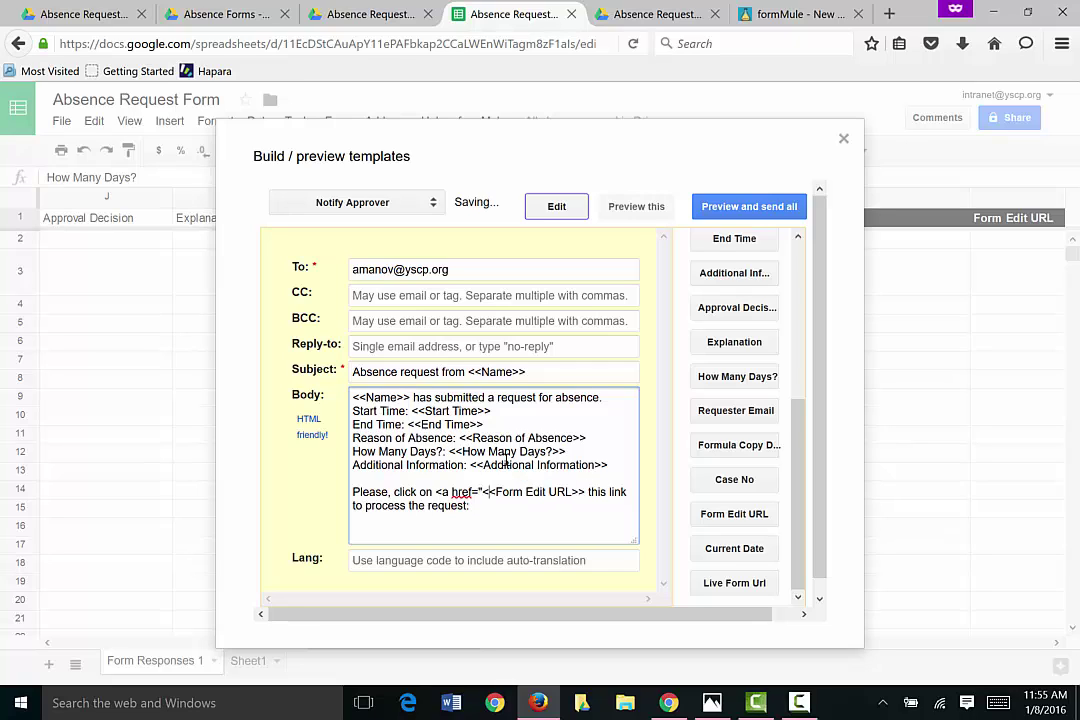
{"action": "key", "text": "Right"}
{"action": "key", "text": "Right"}
{"action": "key", "text": "Right"}
{"action": "key", "text": "Right"}
{"action": "key", "text": "Right"}
{"action": "key", "text": "Right"}
{"action": "key", "text": "Right"}
{"action": "key", "text": "Right"}
{"action": "key", "text": "Right"}
{"action": "key", "text": "Right"}
{"action": "type", "text": "\" >"}
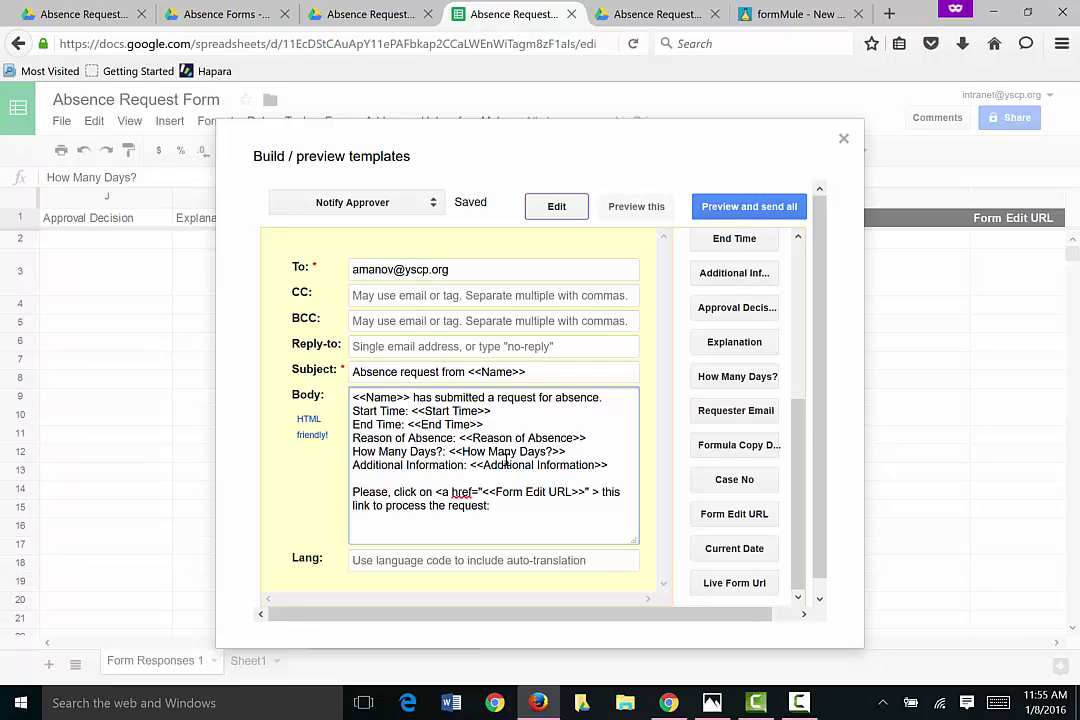
{"action": "type", "text": " </a"}
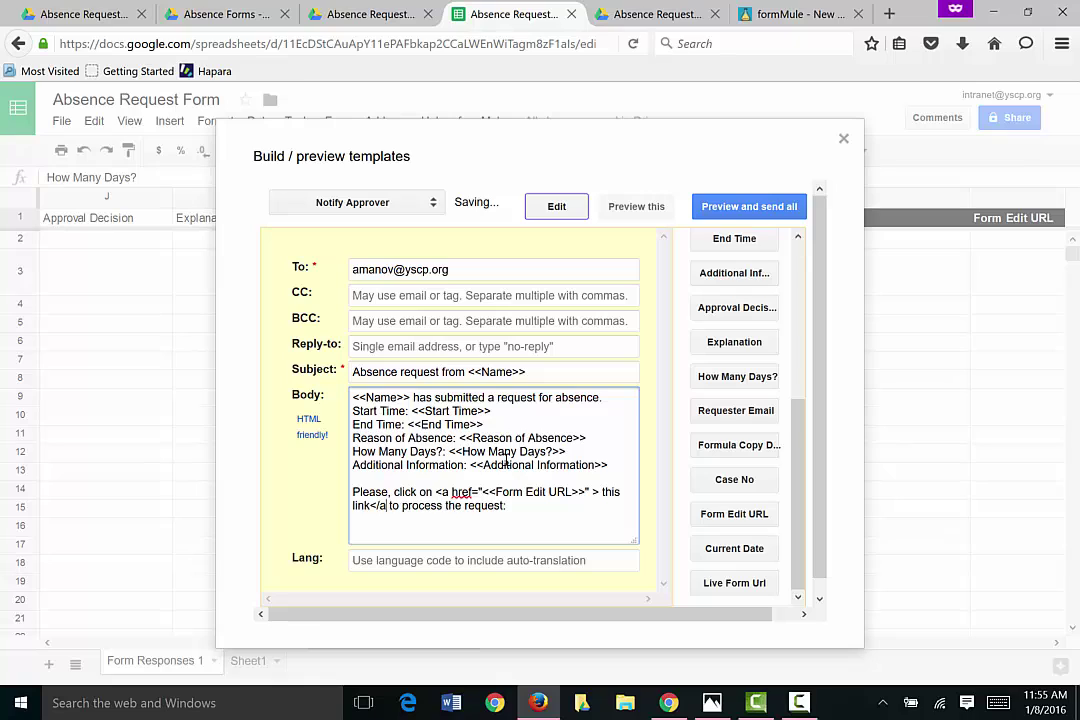
{"action": "type", "text": ">"}
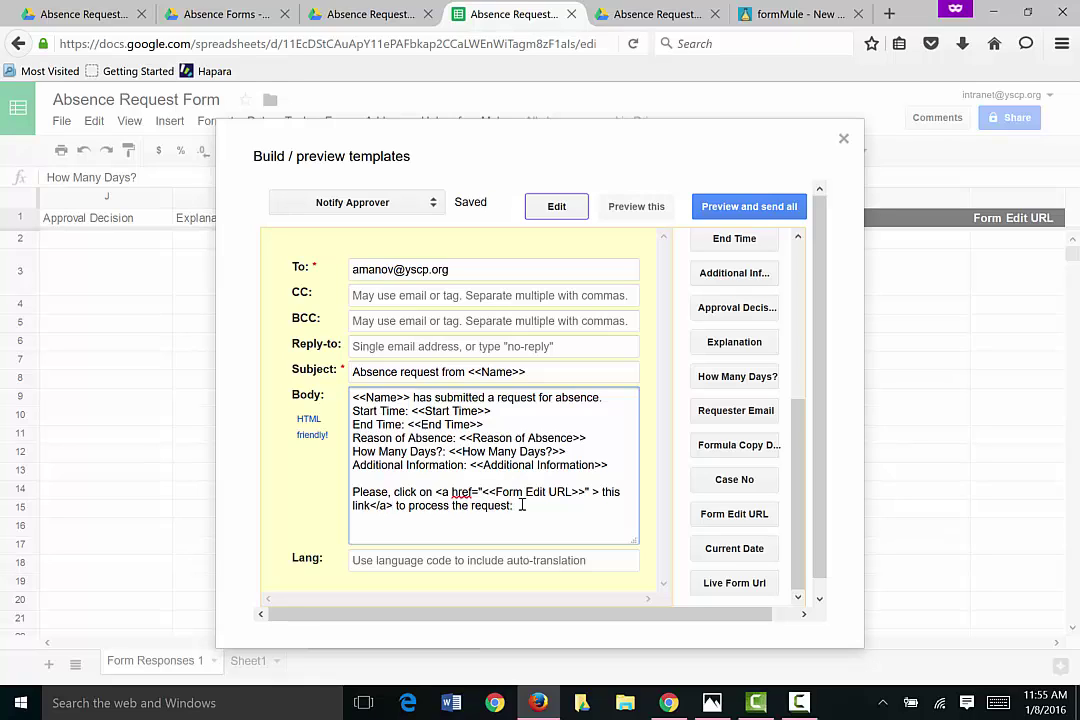
Step: Replace the sentence's trailing colon with a period
{"action": "left_click", "coordinate": [522, 505]}
{"action": "key", "text": "BackSpace"}
{"action": "type", "text": "."}
{"action": "scroll", "coordinate": [445, 318], "scroll_direction": "down", "scroll_amount": 1}
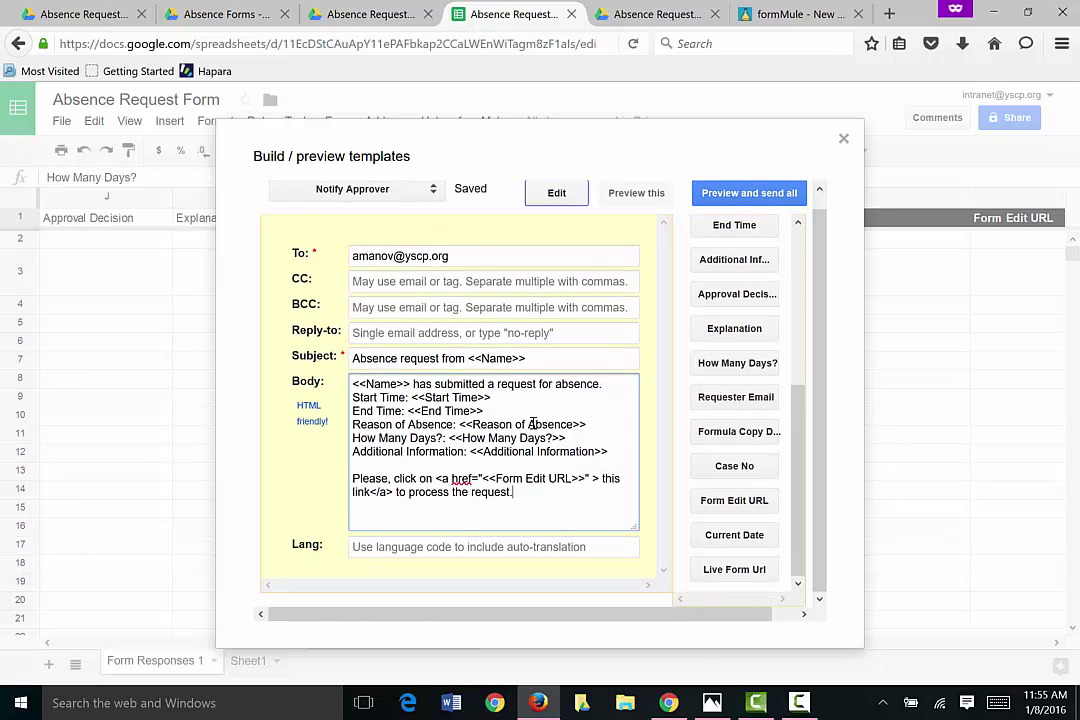
{"action": "scroll", "coordinate": [530, 428], "scroll_direction": "up", "scroll_amount": 1}
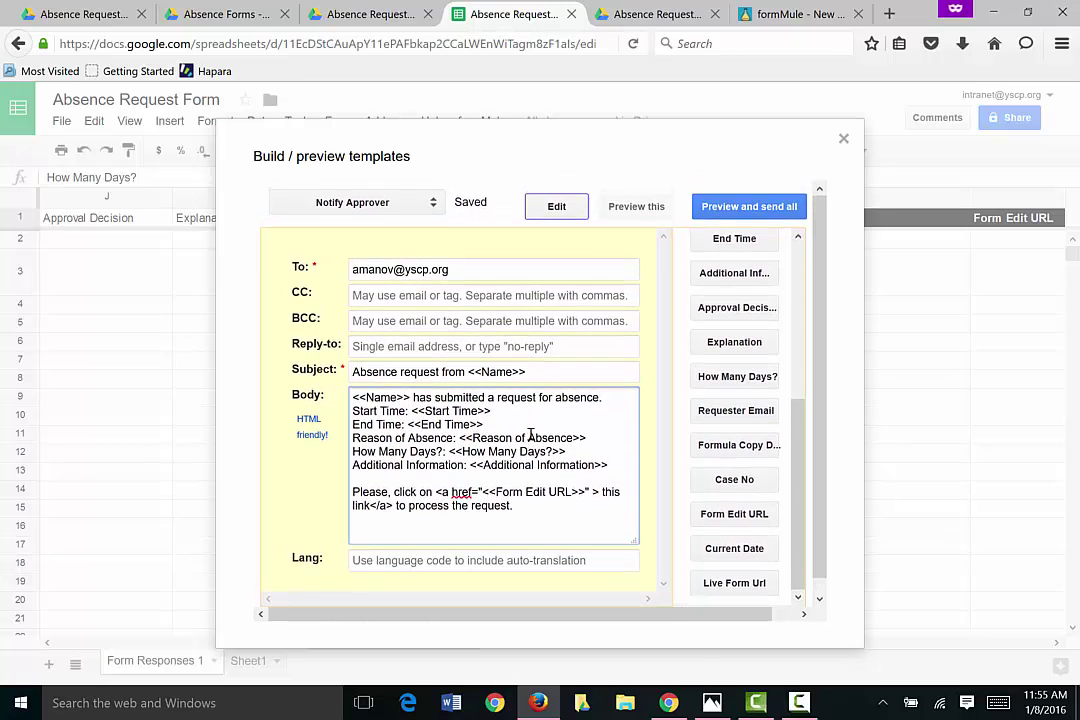
Step: Switch to Notify Requester, send to <<Requester Email>>, subject 'Status of your request for absence'
{"action": "left_click", "coordinate": [433, 204]}
{"action": "left_click", "coordinate": [382, 234]}
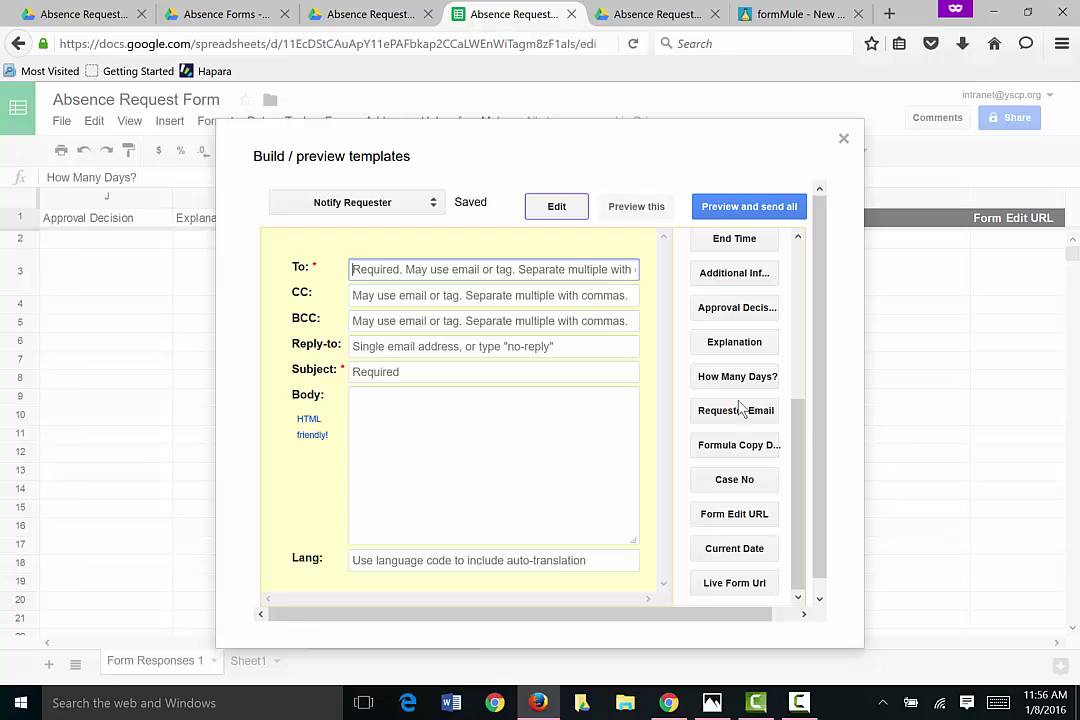
{"action": "mouse_move", "coordinate": [797, 470]}
{"action": "left_mouse_down"}
{"action": "mouse_move", "coordinate": [792, 305]}
{"action": "mouse_move", "coordinate": [798, 484]}
{"action": "mouse_move", "coordinate": [793, 448]}
{"action": "left_mouse_up"}
{"action": "left_click", "coordinate": [757, 453]}
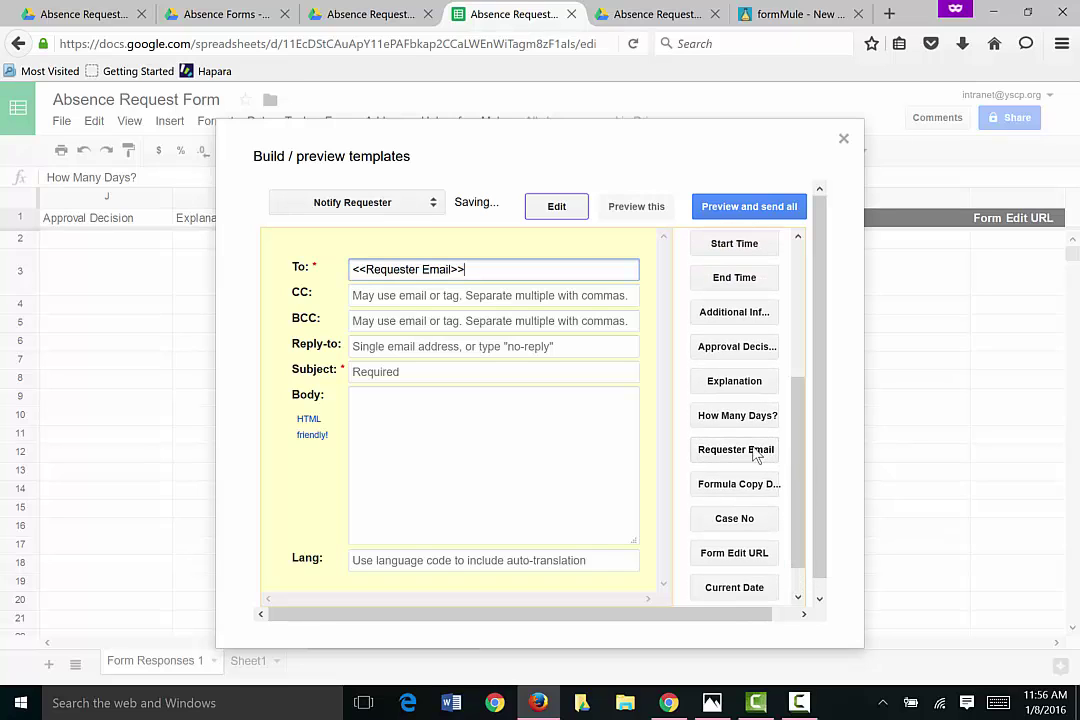
{"action": "left_click", "coordinate": [381, 376]}
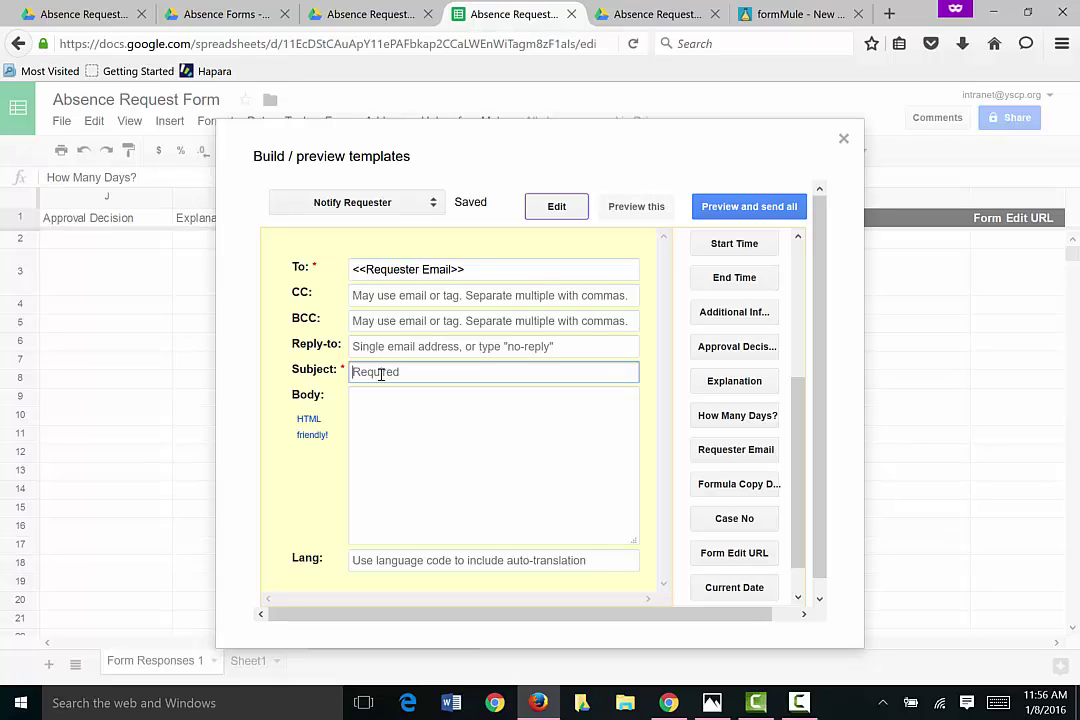
{"action": "type", "text": "Status of your request"}
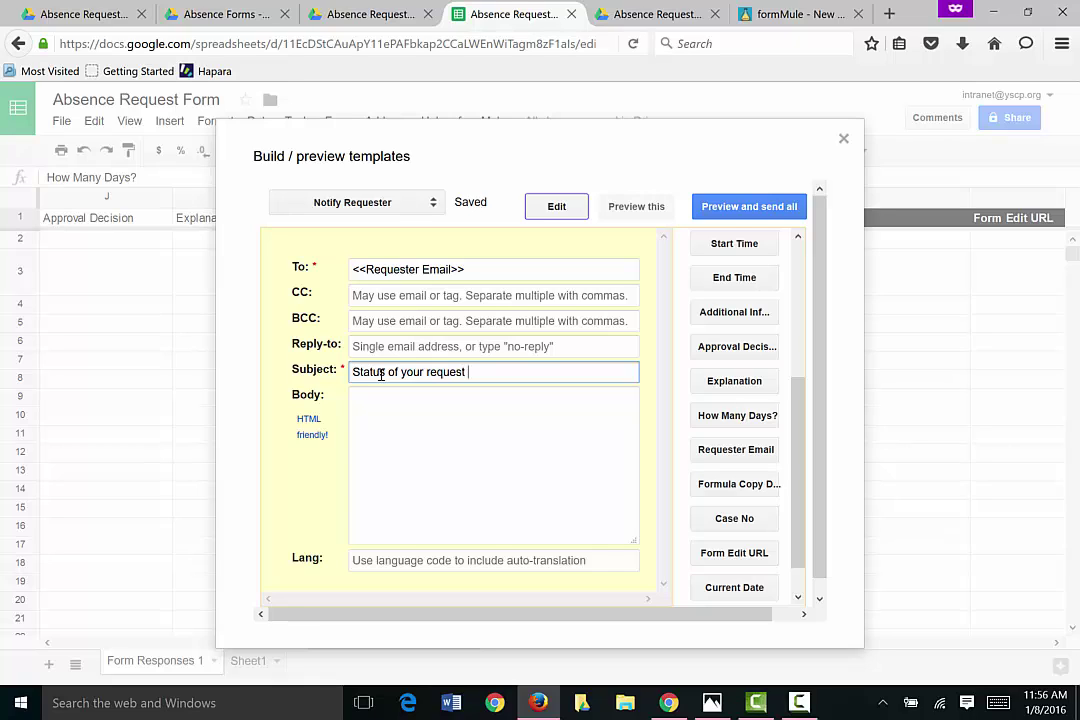
{"action": "type", "text": " for absence"}
{"action": "left_click", "coordinate": [392, 411]}
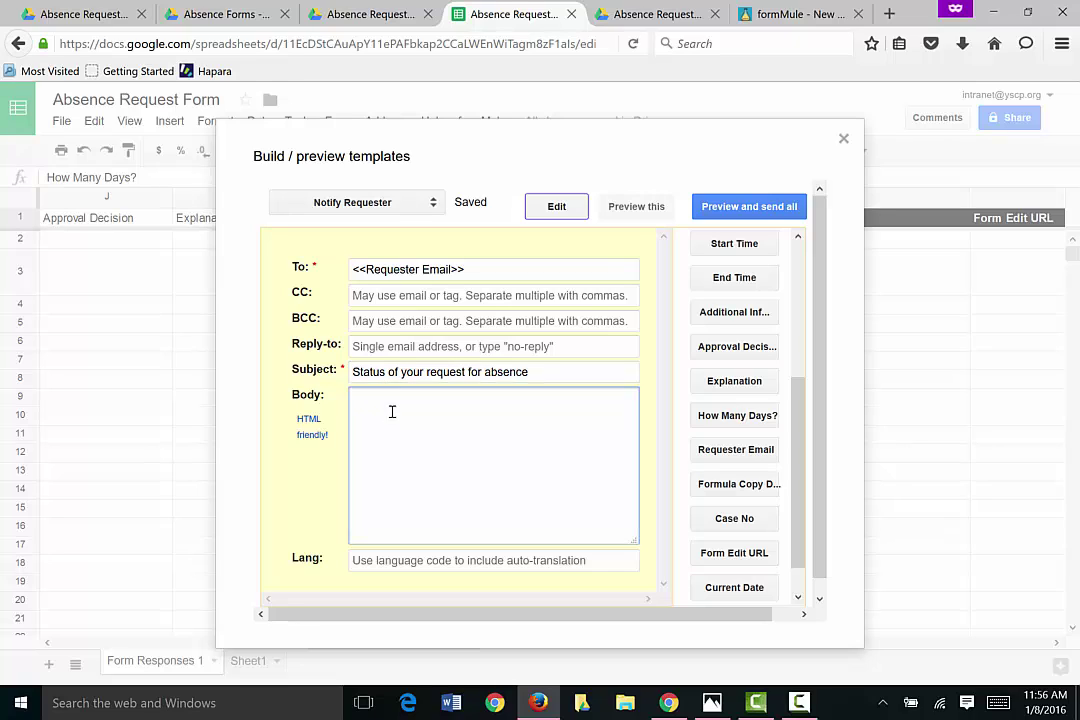
Step: Write 'Dear <<Name>>' and 'Your absence request was <<Approval Decision>>.' without the leftover label
{"action": "type", "text": "Dear"}
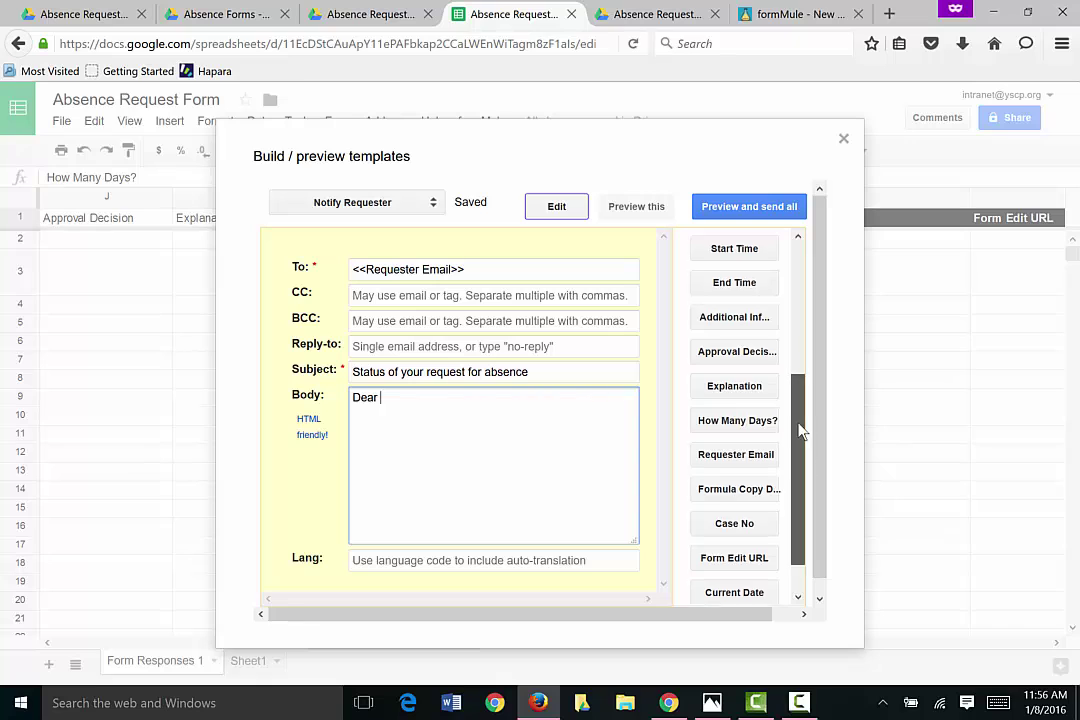
{"action": "left_click_drag", "start_coordinate": [800, 429], "coordinate": [800, 330]}
{"action": "left_click", "coordinate": [745, 375]}
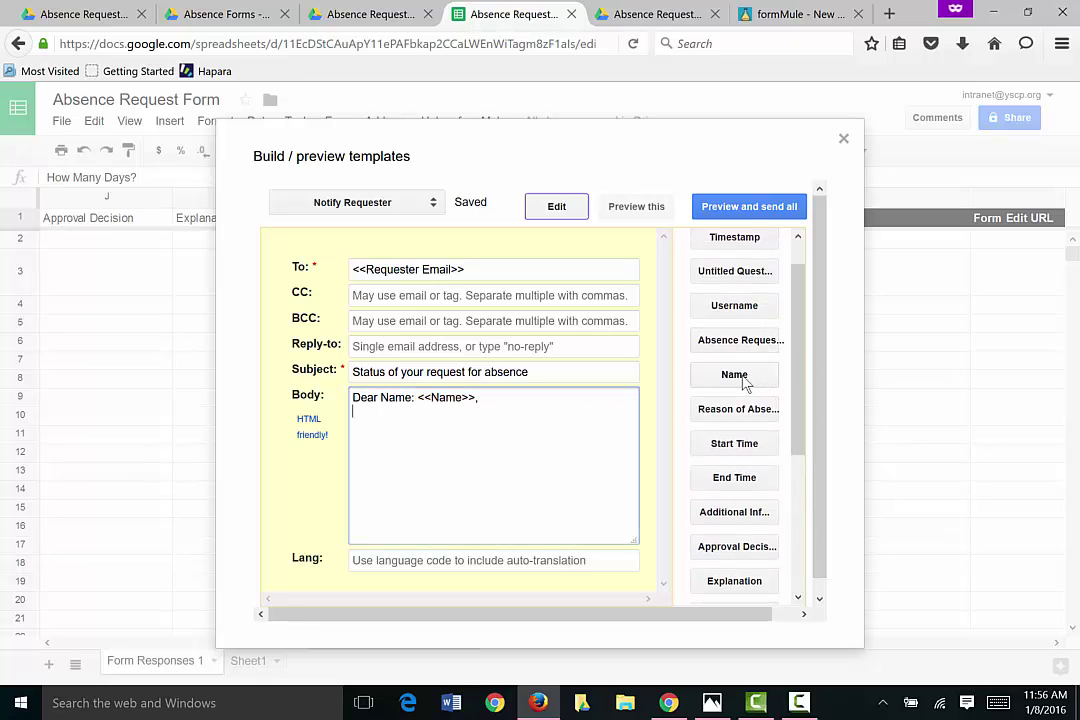
{"action": "type", "text": "Your absence r"}
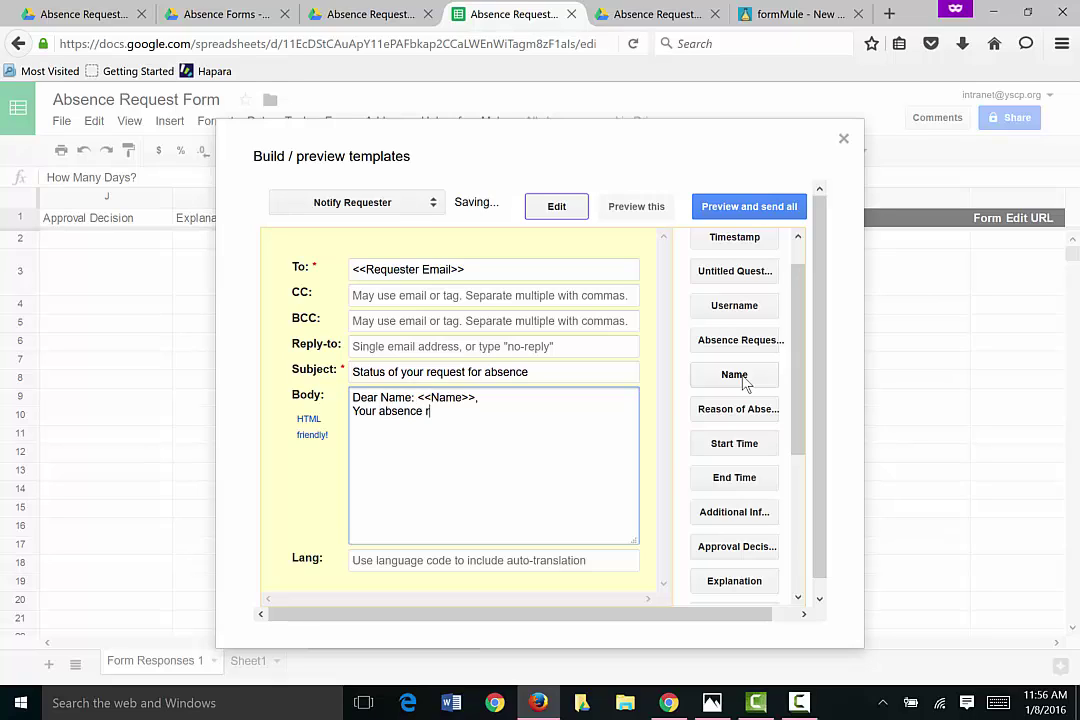
{"action": "type", "text": "equest was"}
{"action": "left_click_drag", "start_coordinate": [800, 378], "coordinate": [800, 451]}
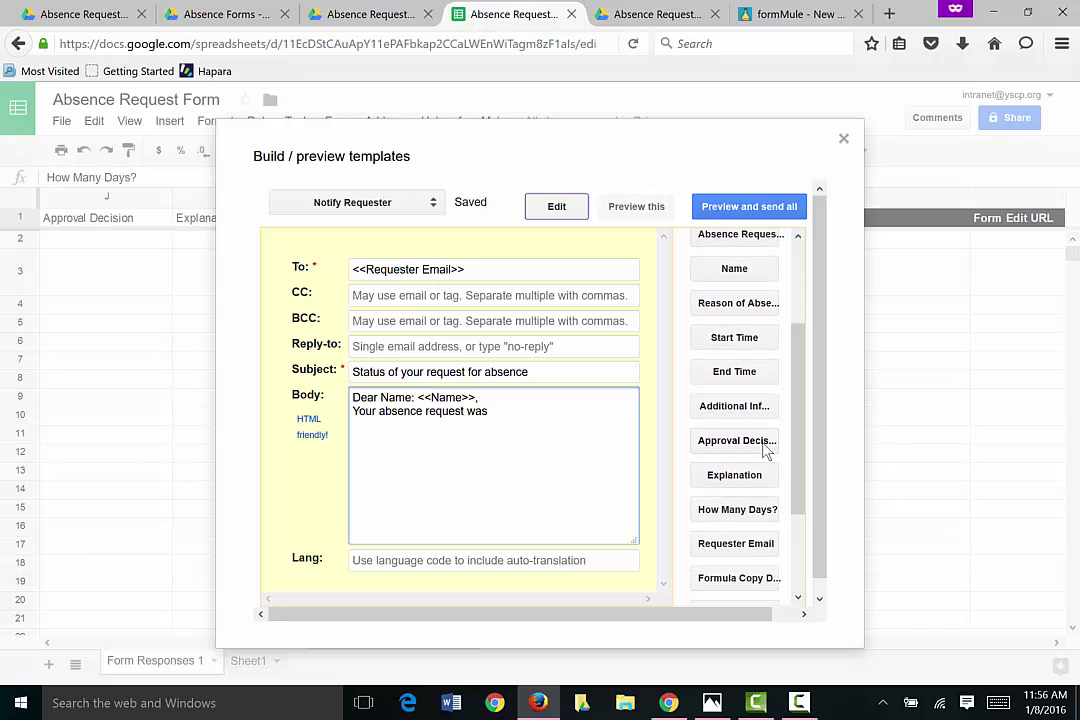
{"action": "left_click", "coordinate": [740, 443]}
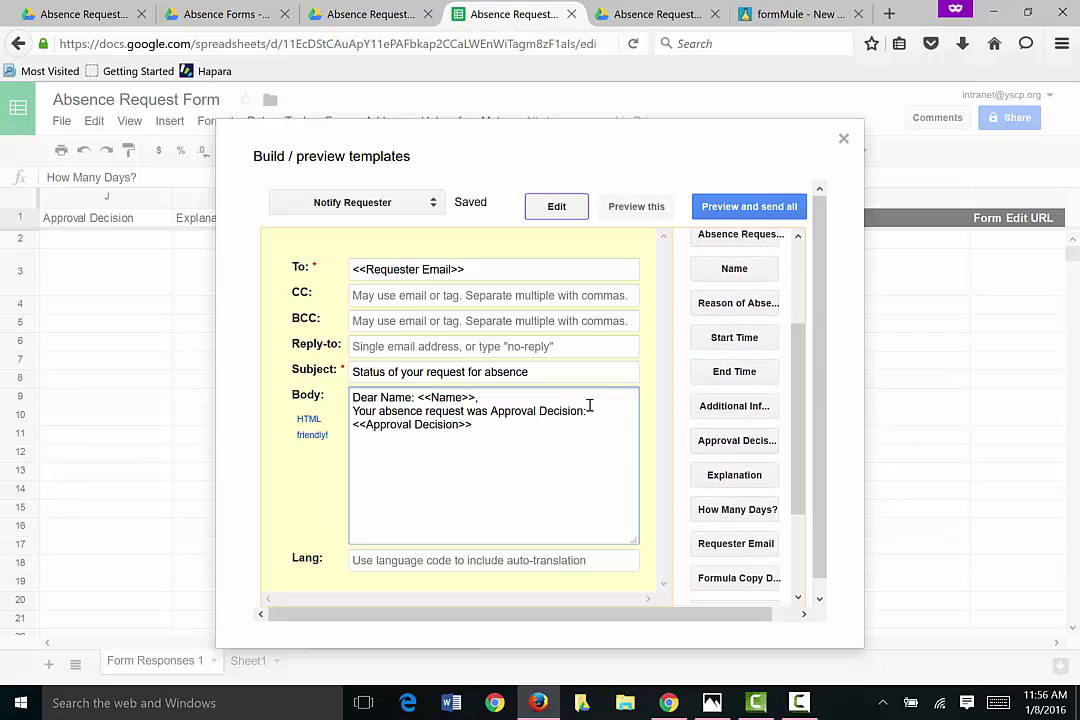
{"action": "left_click_drag", "start_coordinate": [590, 408], "coordinate": [492, 411]}
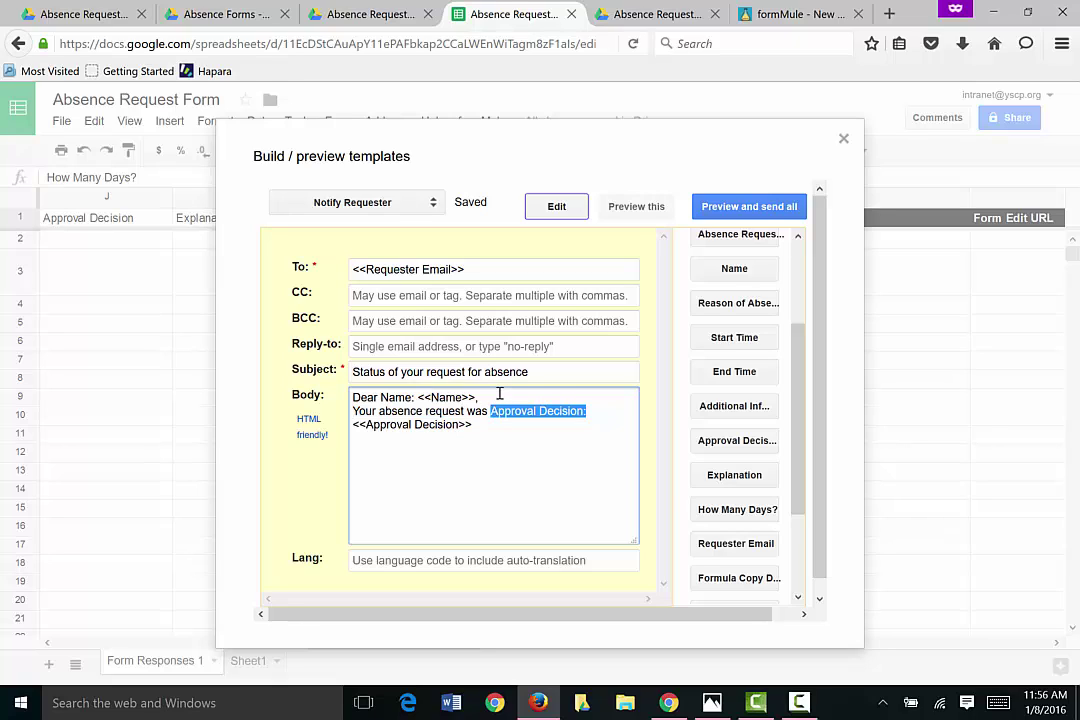
{"action": "key", "text": "Delete"}
{"action": "key", "text": "Delete"}
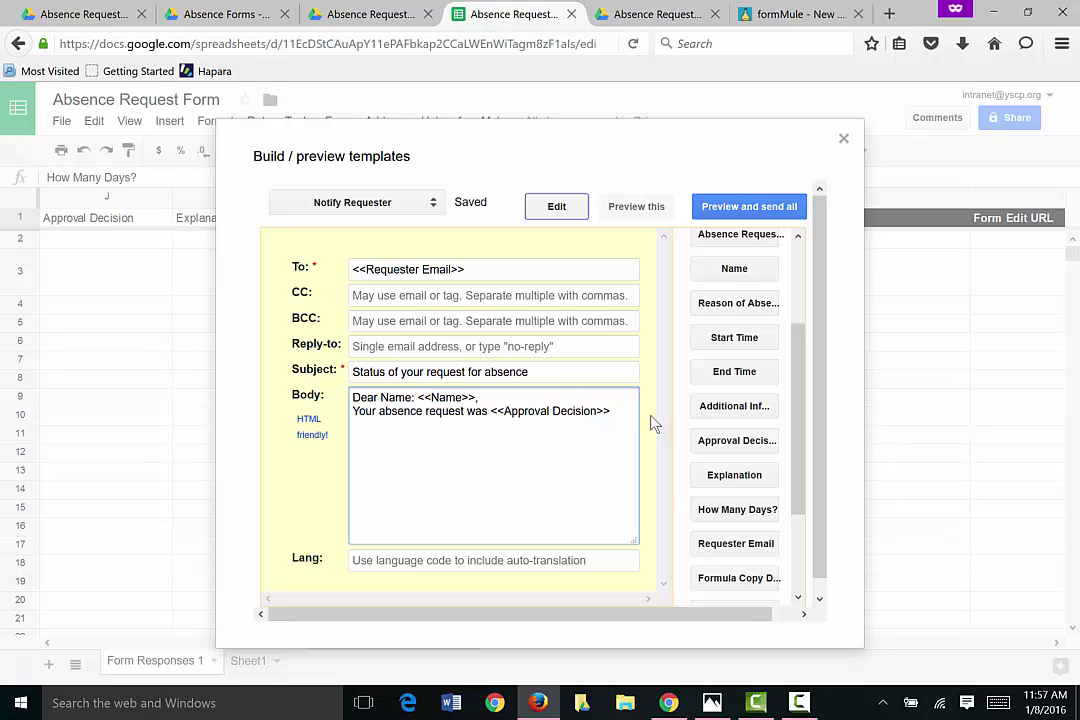
{"action": "left_click", "coordinate": [621, 413]}
{"action": "type", "text": "."}
Step: Add an 'Explanation(if any): <<Explanation>>' line and a 'Thanks,' sign-off
{"action": "left_click", "coordinate": [770, 476]}
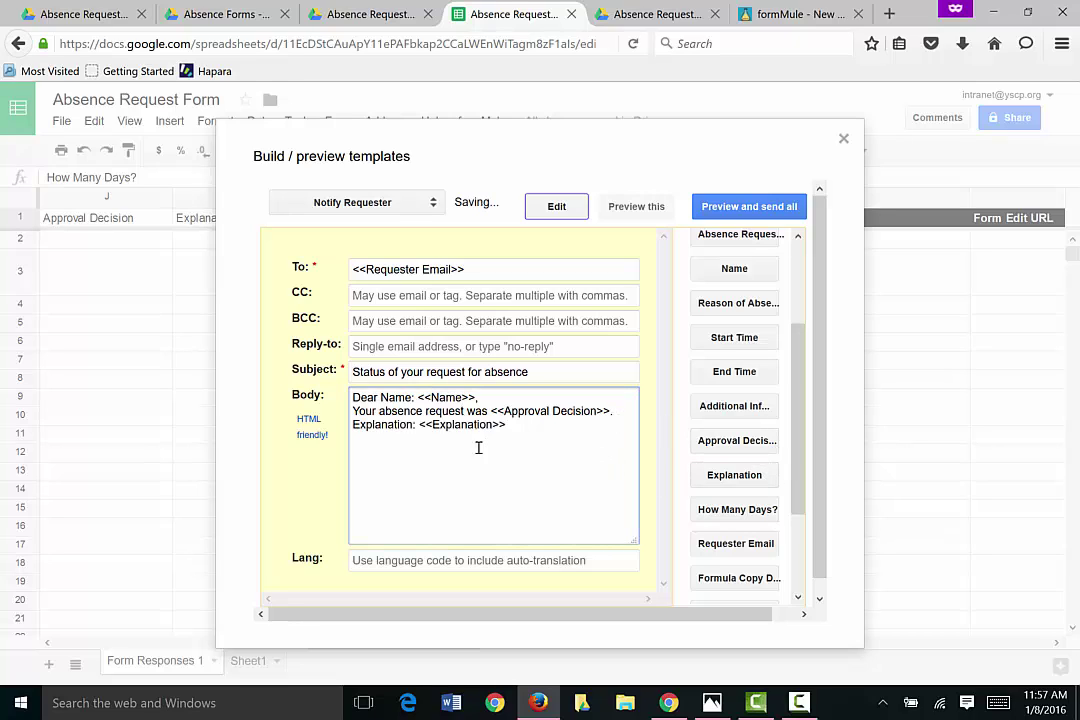
{"action": "left_click", "coordinate": [411, 424]}
{"action": "type", "text": "()"}
{"action": "type", "text": "if any"}
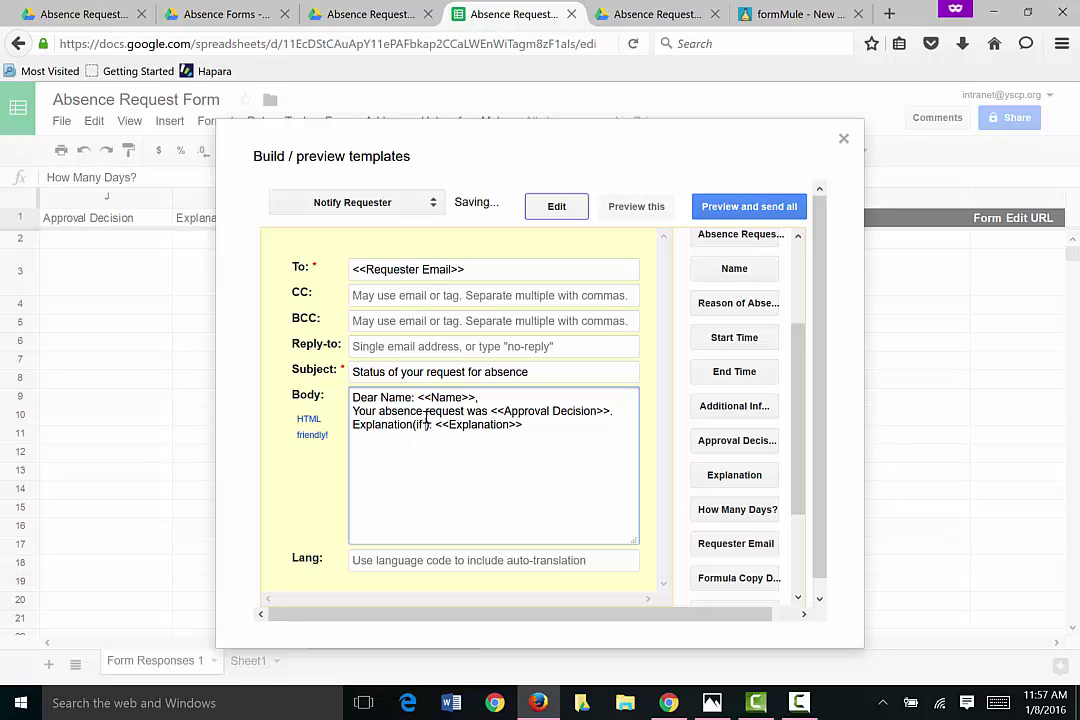
{"action": "left_click", "coordinate": [569, 427]}
{"action": "key", "text": "Return"}
{"action": "key", "text": "Return"}
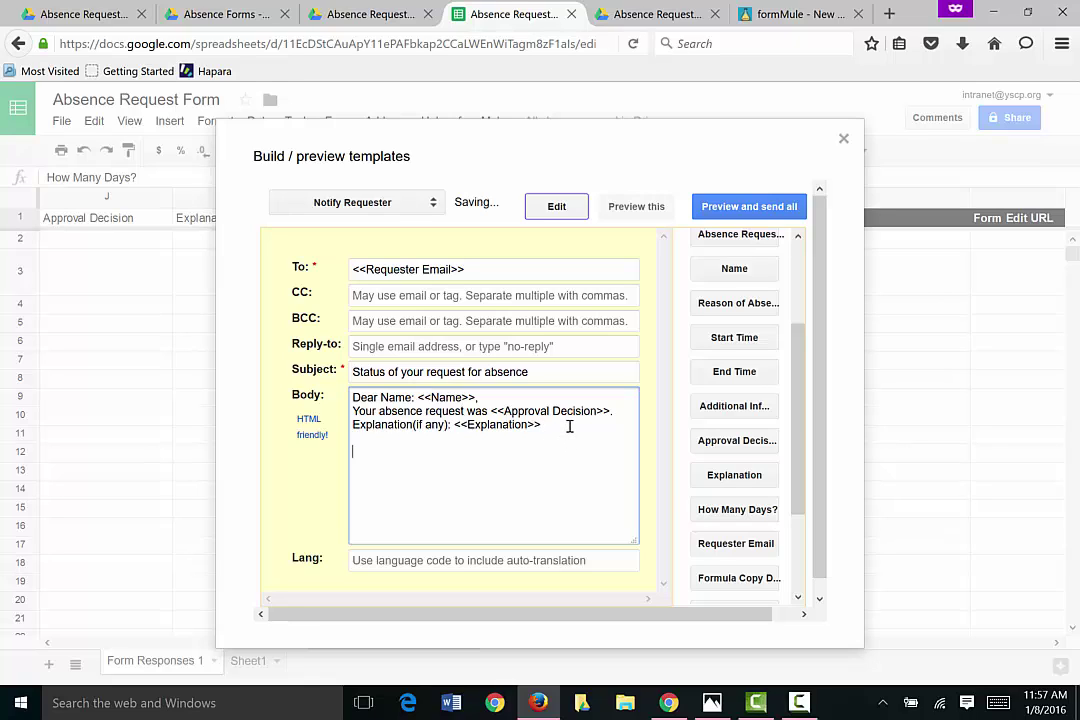
{"action": "type", "text": "Thank"}
{"action": "key", "text": "Return"}
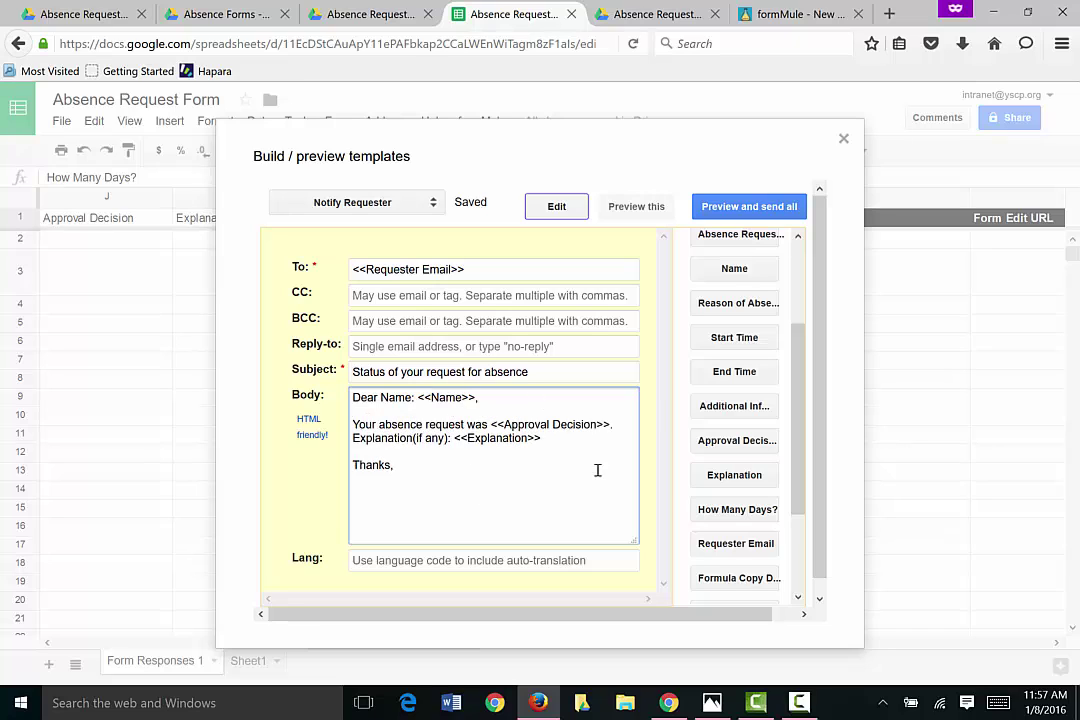
Step: Preview the two queued absence-request emails, then send them with Send now
{"action": "left_click", "coordinate": [733, 210]}
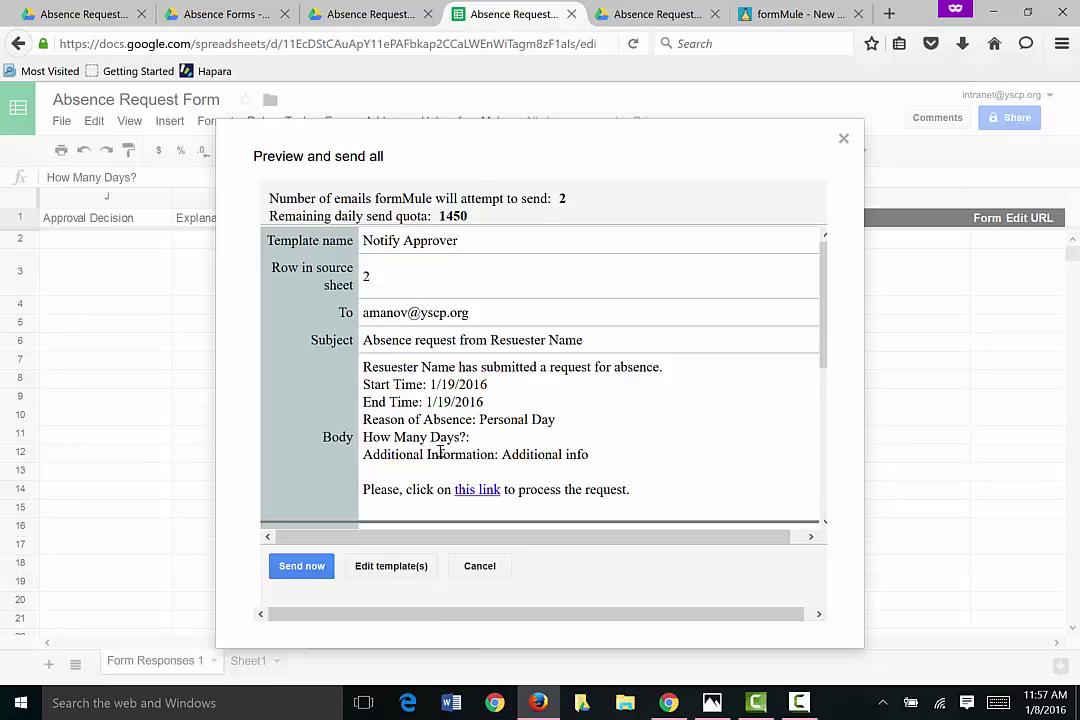
{"action": "scroll", "coordinate": [557, 371], "scroll_direction": "down", "scroll_amount": 1}
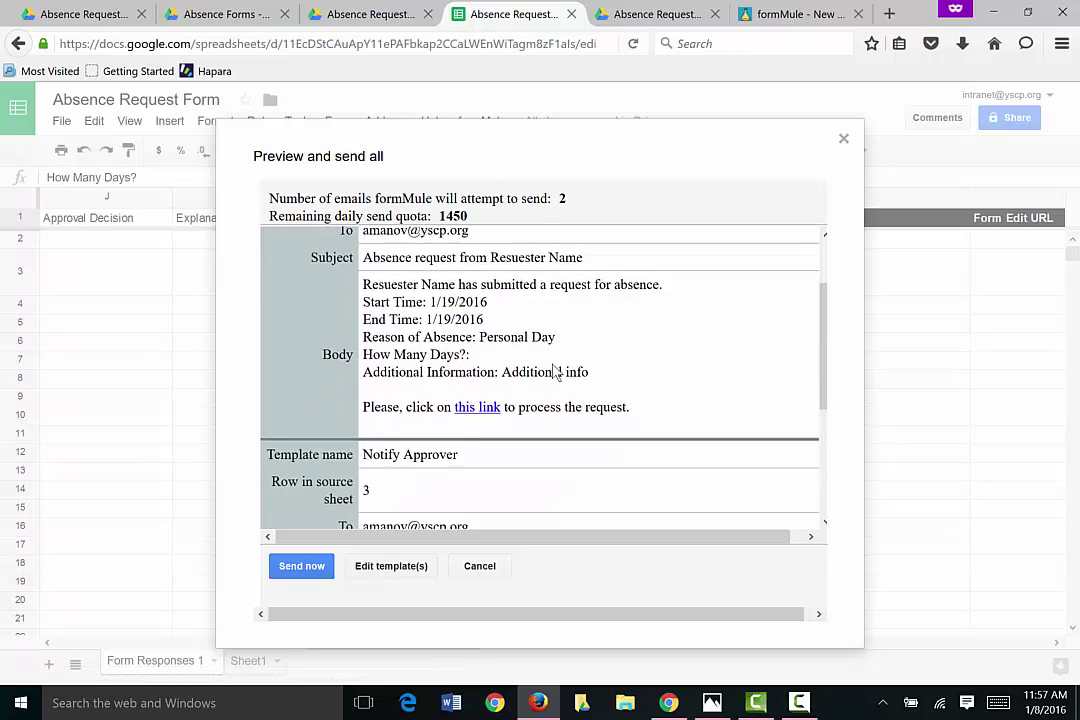
{"action": "scroll", "coordinate": [557, 371], "scroll_direction": "down", "scroll_amount": 3}
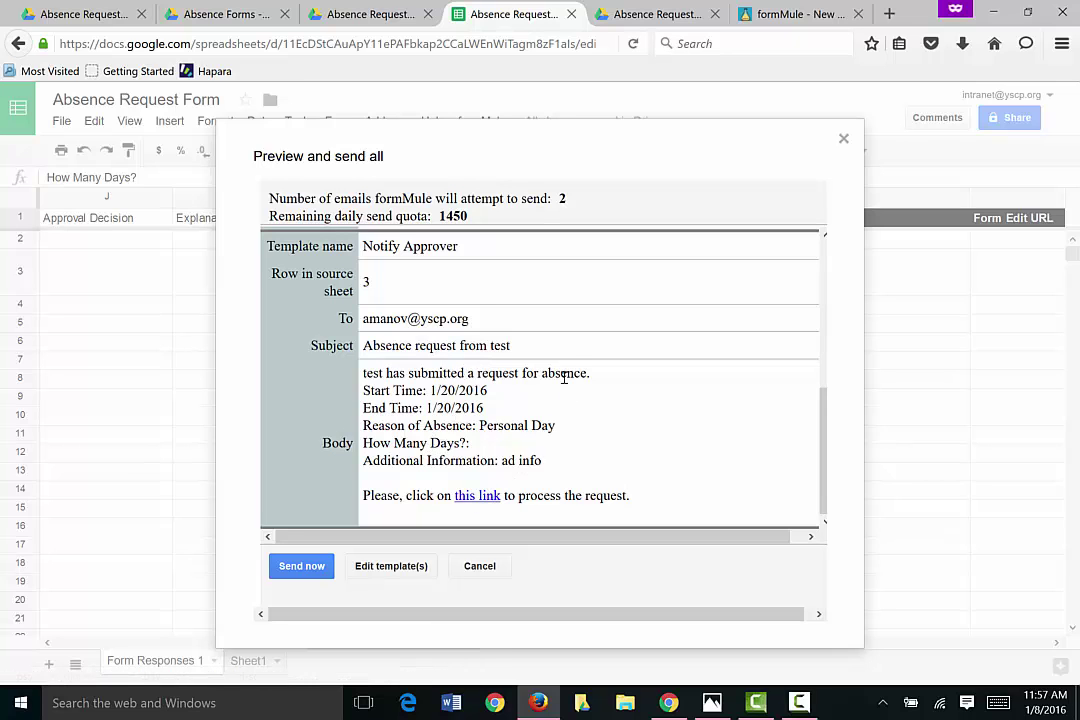
{"action": "scroll", "coordinate": [564, 376], "scroll_direction": "up", "scroll_amount": 5}
{"action": "scroll", "coordinate": [564, 388], "scroll_direction": "down", "scroll_amount": 5}
{"action": "left_click", "coordinate": [322, 574]}
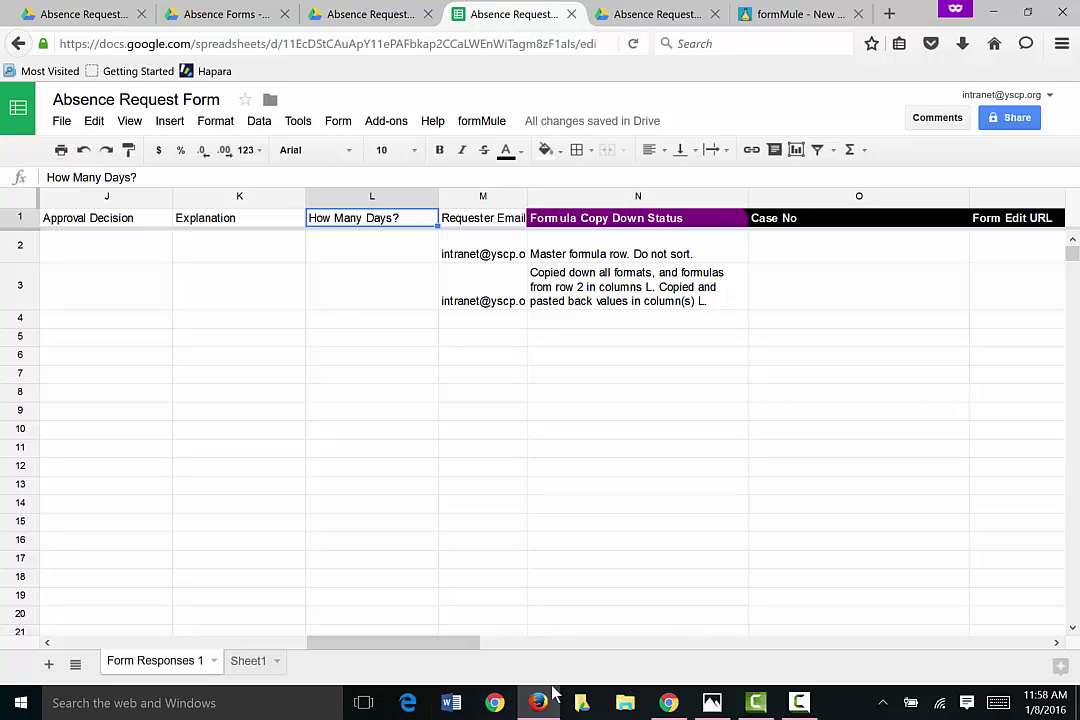
Step: Delete both test absence-request emails from the Gmail inbox, then return to the form editor window
{"action": "left_click", "coordinate": [668, 703]}
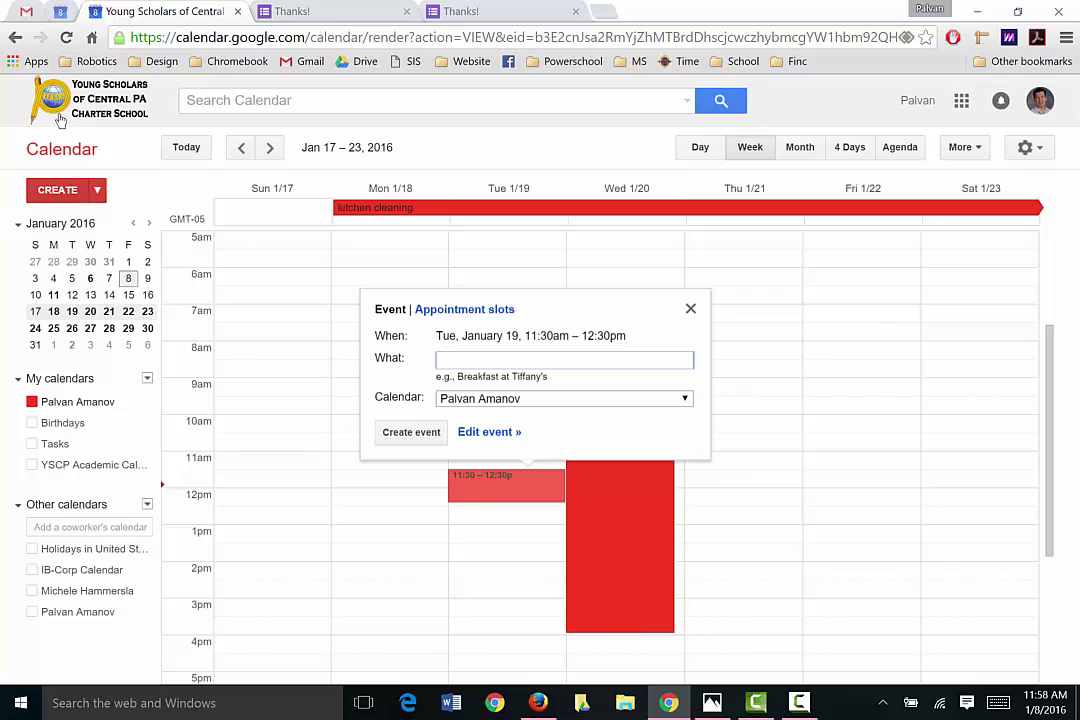
{"action": "left_click", "coordinate": [22, 13]}
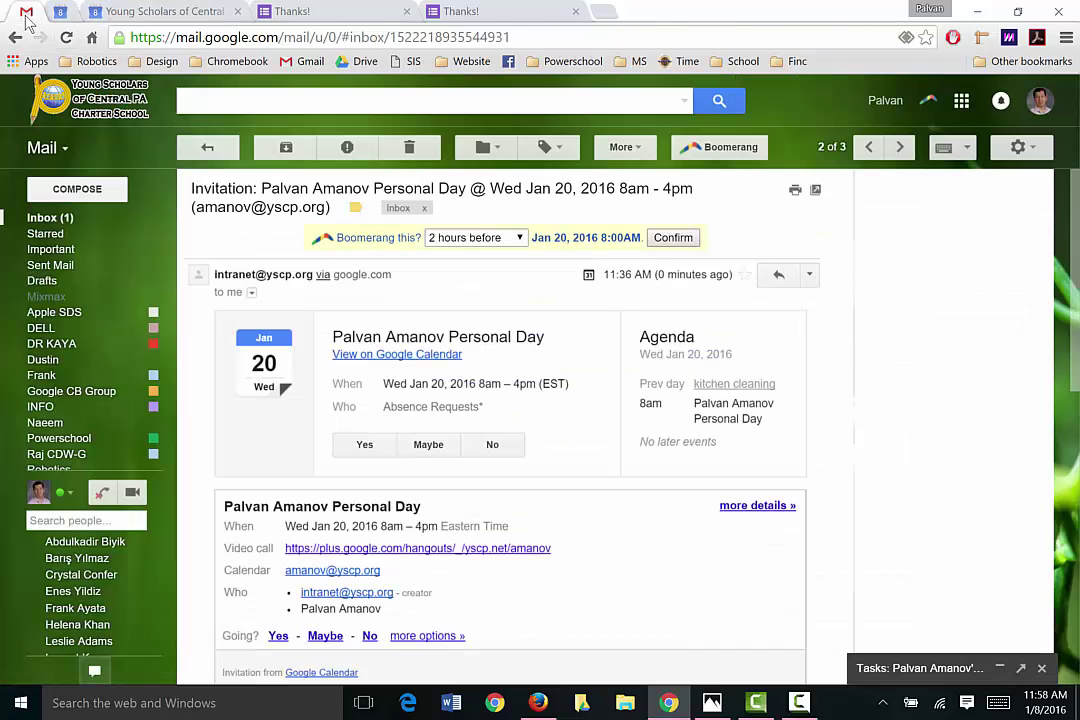
{"action": "left_click", "coordinate": [50, 218]}
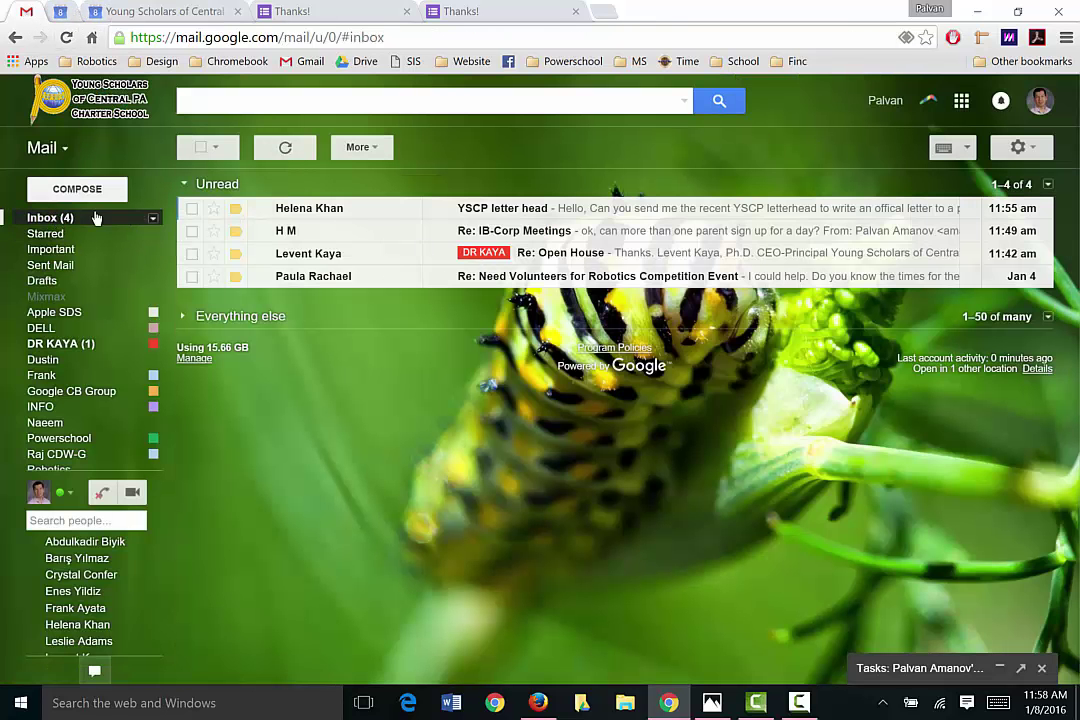
{"action": "left_click", "coordinate": [68, 218]}
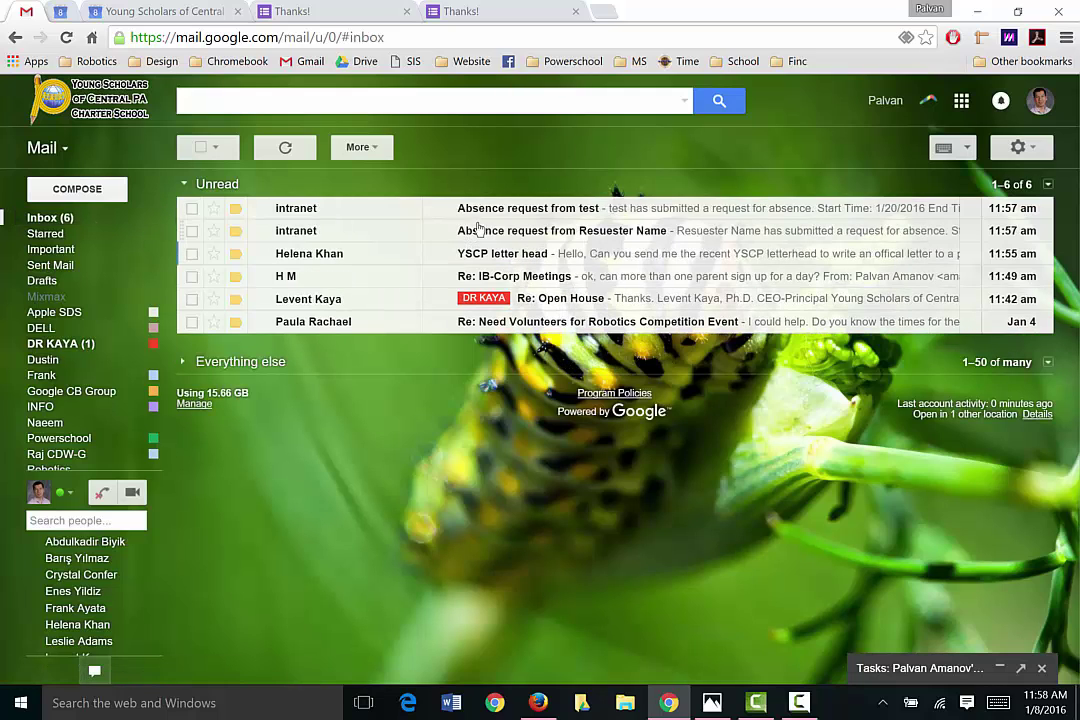
{"action": "left_click", "coordinate": [192, 231]}
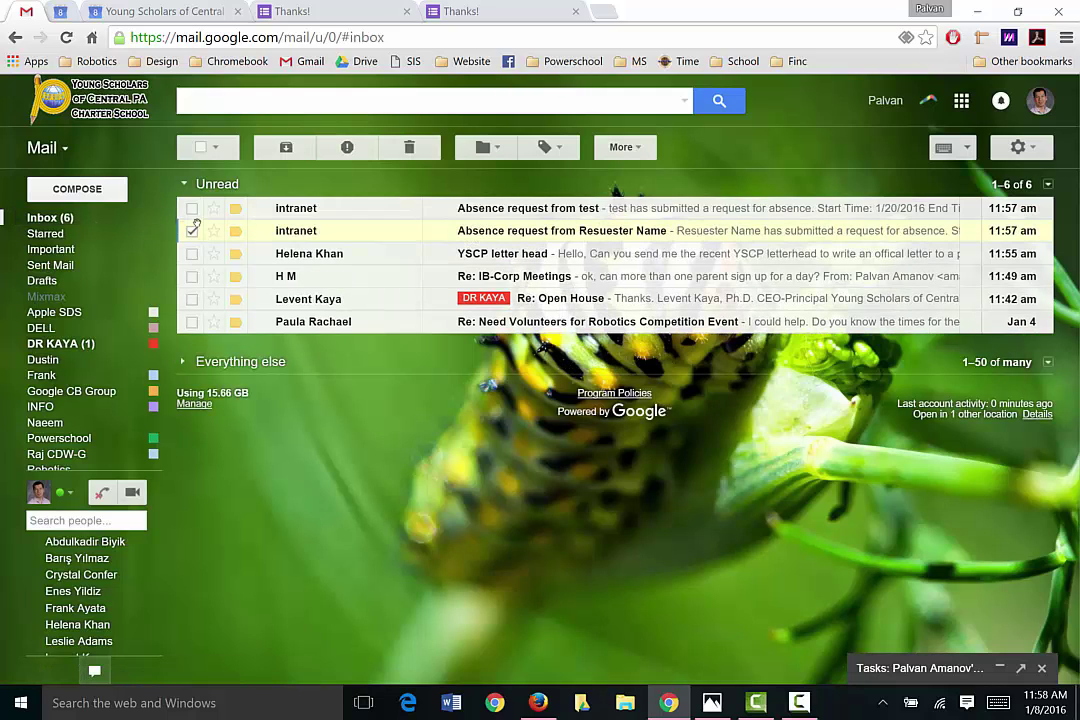
{"action": "left_click", "coordinate": [192, 208]}
{"action": "left_click", "coordinate": [409, 149]}
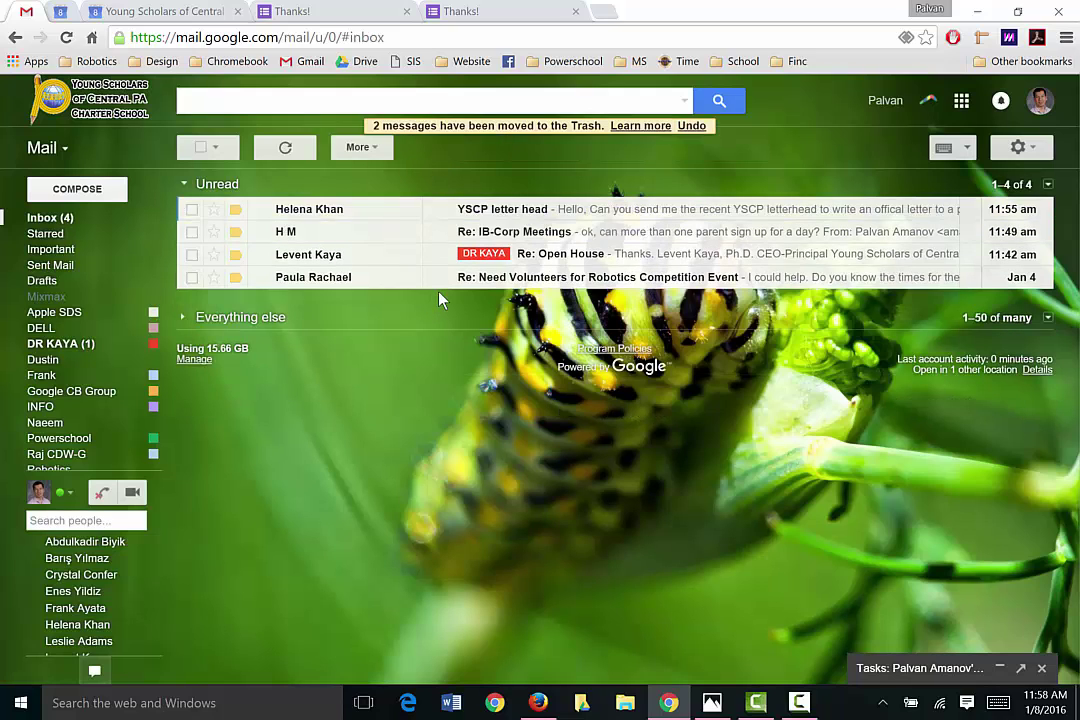
{"action": "left_click", "coordinate": [540, 700]}
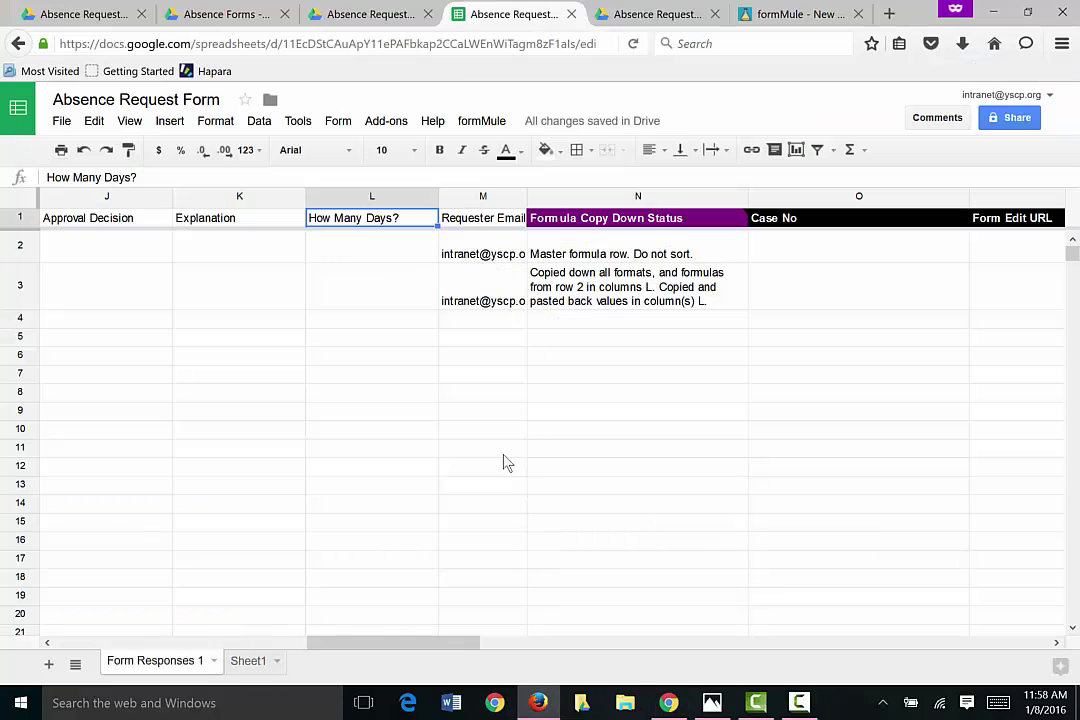
{"action": "left_click", "coordinate": [500, 411]}
Step: Open the live Absence Request Form and continue as Requester
{"action": "left_click", "coordinate": [615, 14]}
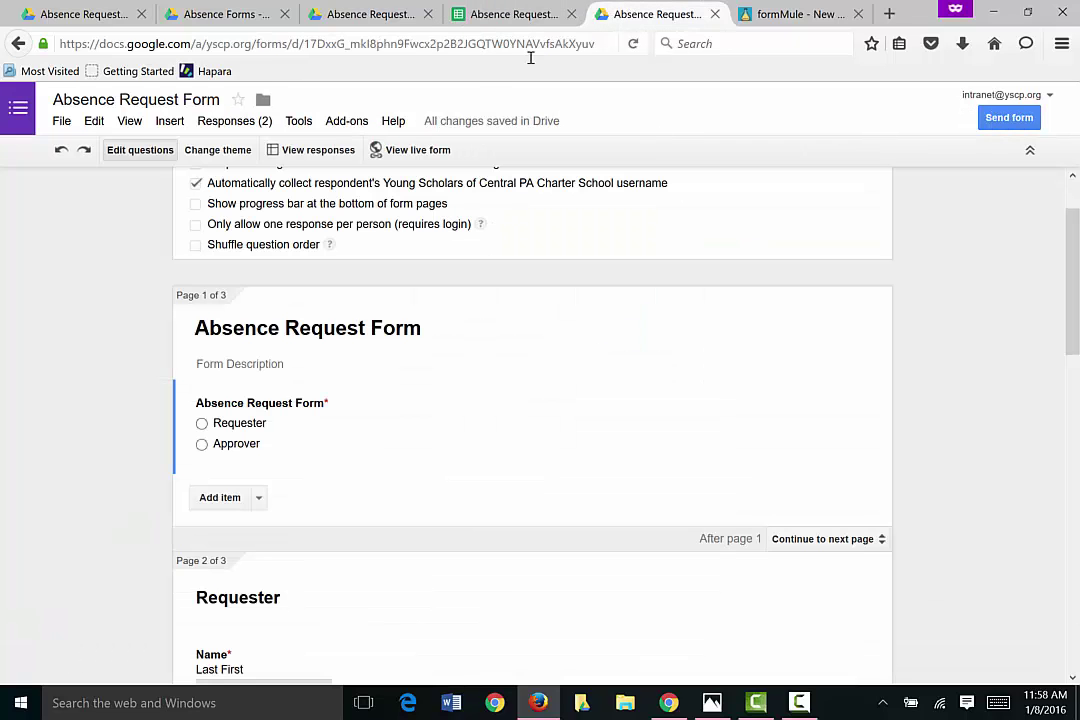
{"action": "left_click", "coordinate": [417, 152]}
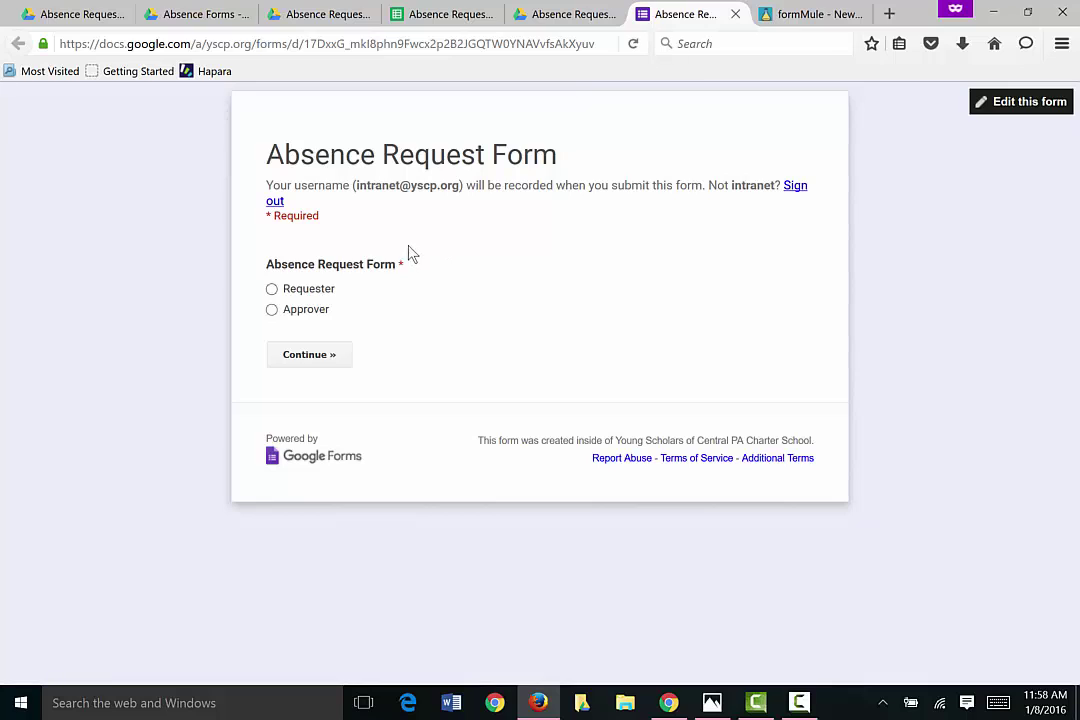
{"action": "left_click", "coordinate": [272, 289]}
{"action": "left_click", "coordinate": [317, 360]}
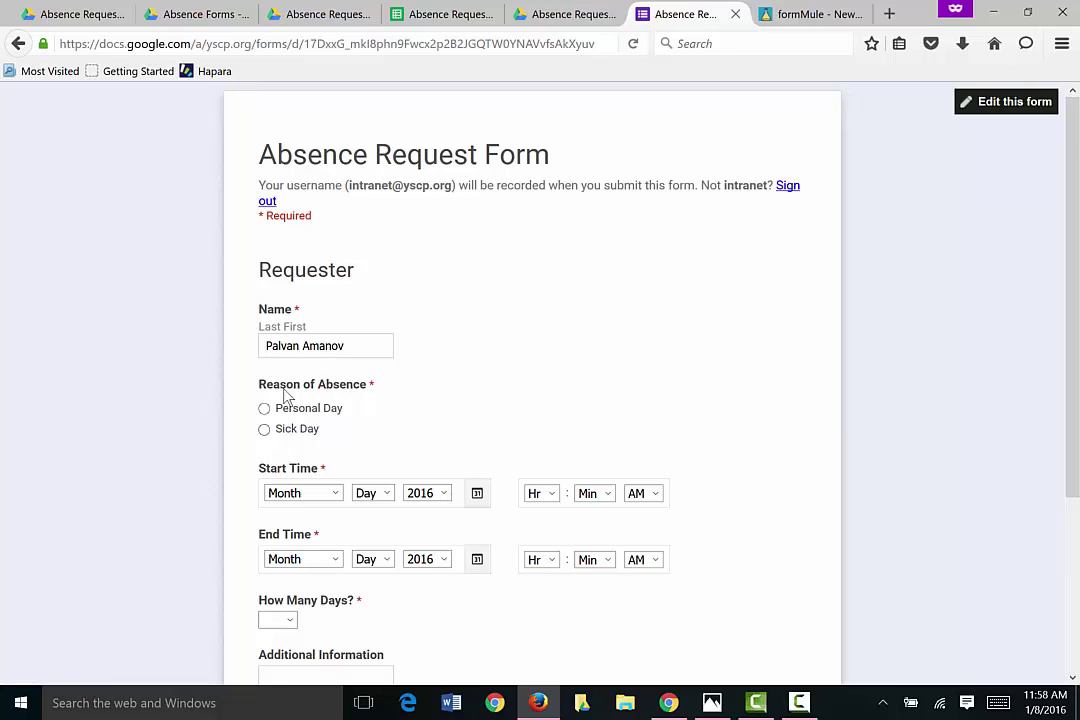
Step: Set the start to January 21, 08:00 AM
{"action": "left_click", "coordinate": [477, 493]}
{"action": "left_click", "coordinate": [589, 613]}
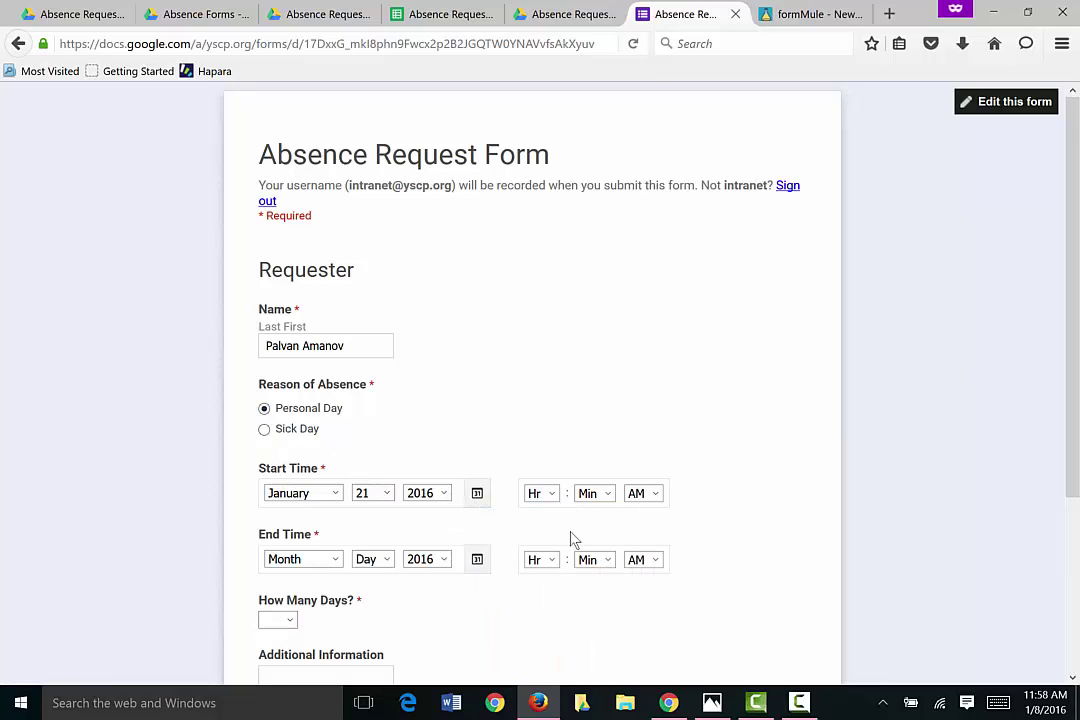
{"action": "left_click", "coordinate": [551, 494]}
{"action": "left_click", "coordinate": [535, 627]}
{"action": "left_click", "coordinate": [602, 497]}
{"action": "left_click", "coordinate": [588, 218]}
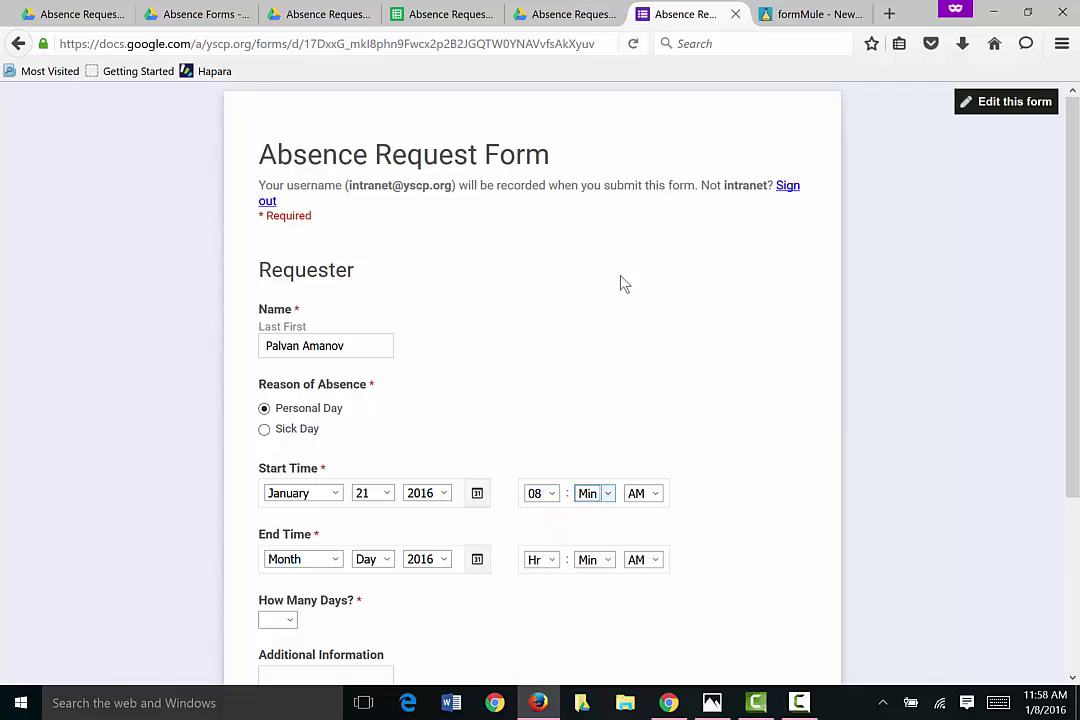
{"action": "scroll", "coordinate": [368, 416], "scroll_direction": "down", "scroll_amount": 4}
Step: Set the end to January 21, 04:00 PM
{"action": "left_click", "coordinate": [384, 323]}
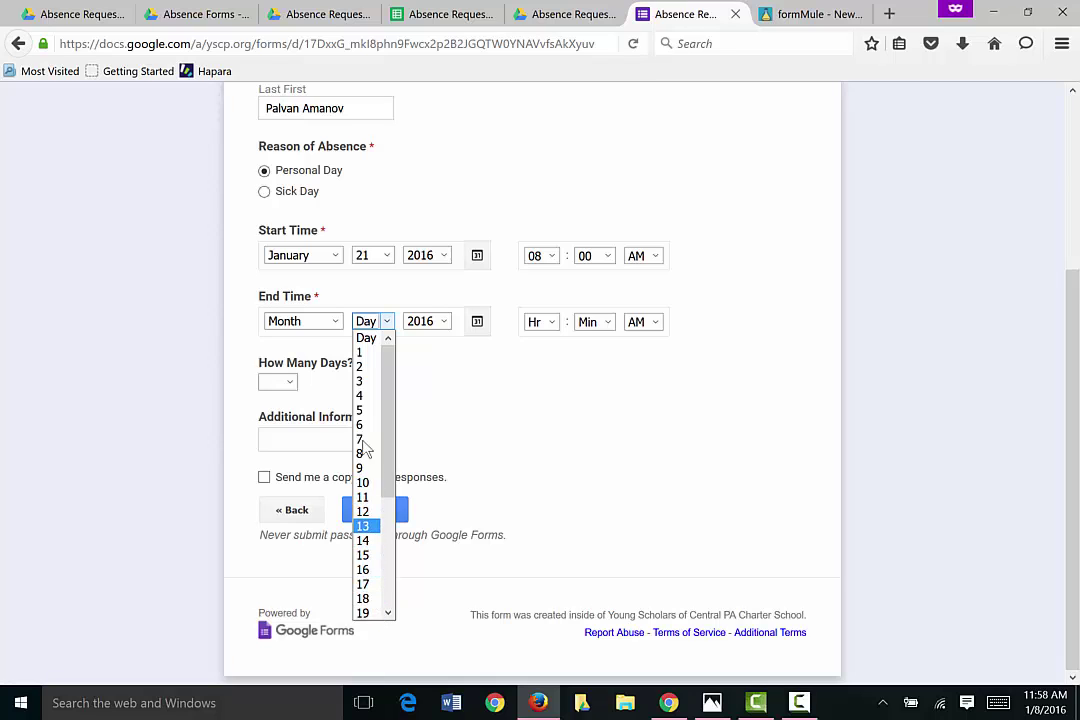
{"action": "left_click", "coordinate": [478, 328]}
{"action": "left_click", "coordinate": [478, 328]}
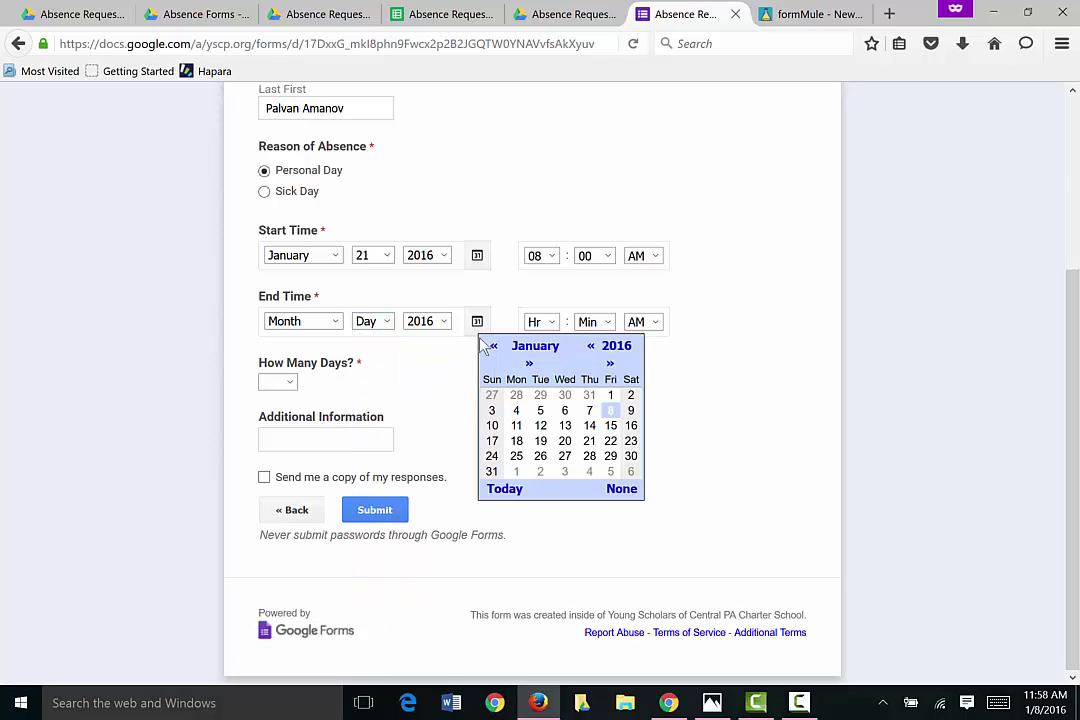
{"action": "left_click", "coordinate": [589, 441]}
{"action": "left_click", "coordinate": [546, 322]}
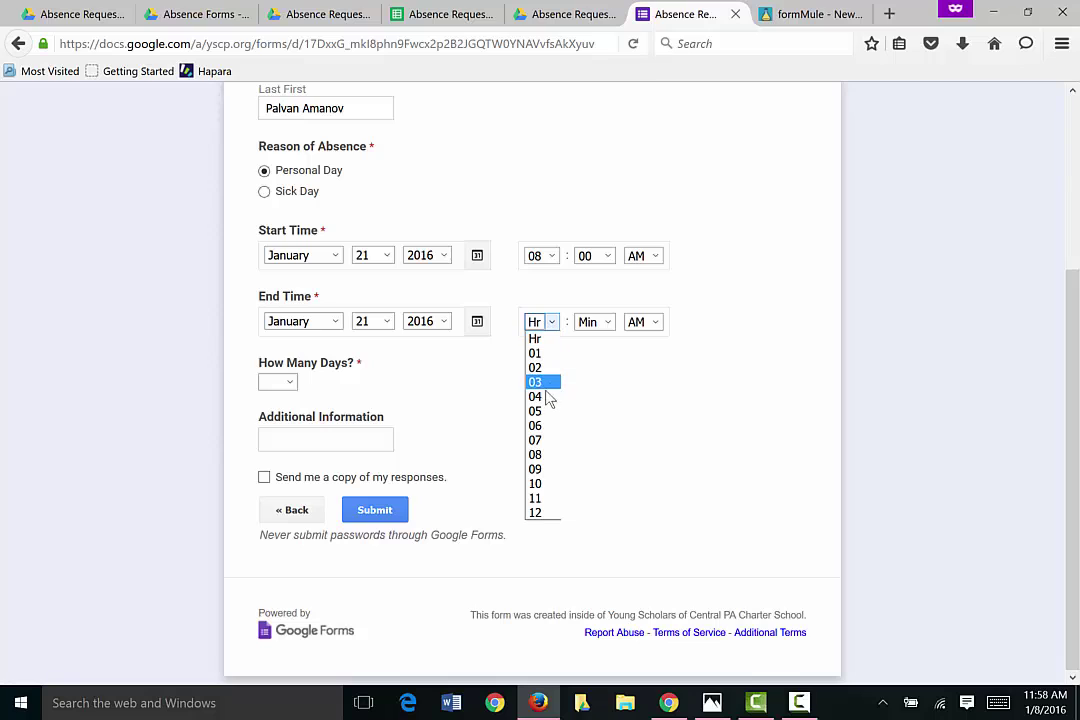
{"action": "left_click", "coordinate": [541, 396]}
{"action": "left_click", "coordinate": [607, 323]}
{"action": "left_click", "coordinate": [585, 353]}
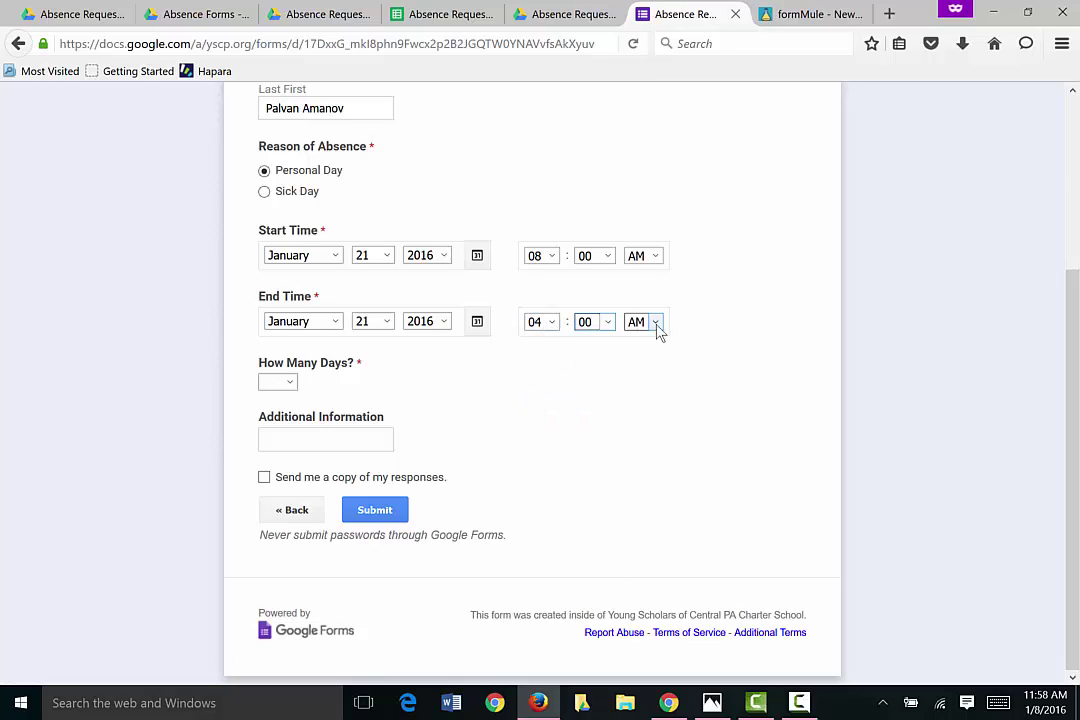
{"action": "left_click", "coordinate": [655, 325]}
{"action": "left_click", "coordinate": [640, 353]}
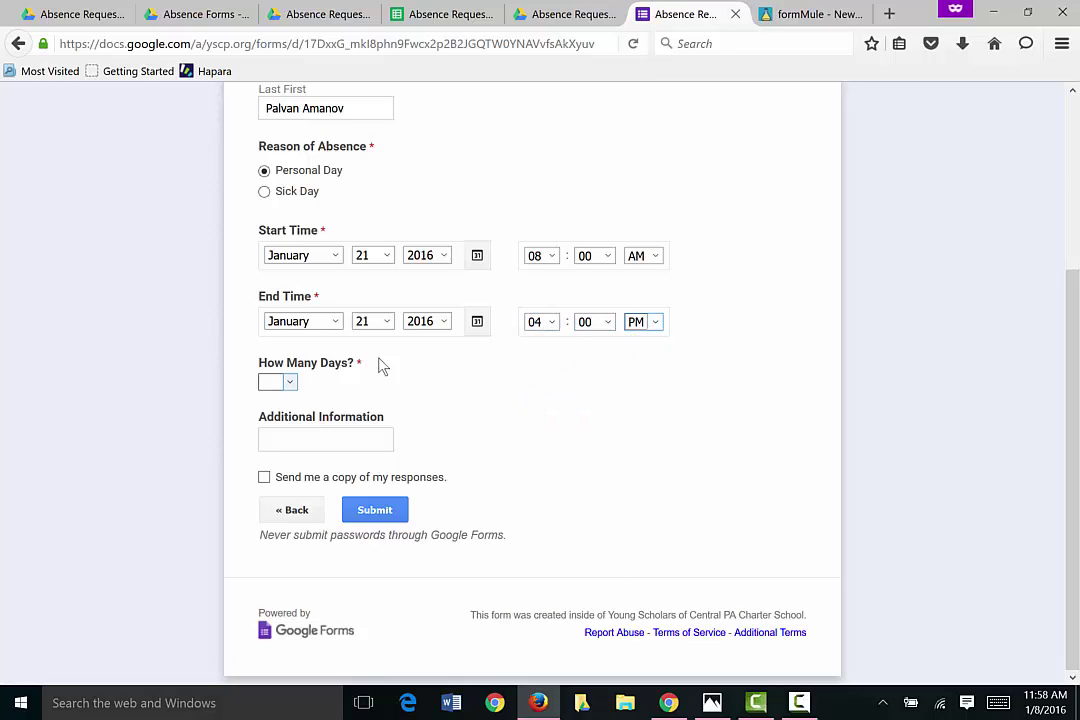
Step: Set How Many Days? to 1, fill Additional Information, and submit the request
{"action": "left_click", "coordinate": [288, 382]}
{"action": "left_click", "coordinate": [287, 426]}
{"action": "left_click", "coordinate": [292, 441]}
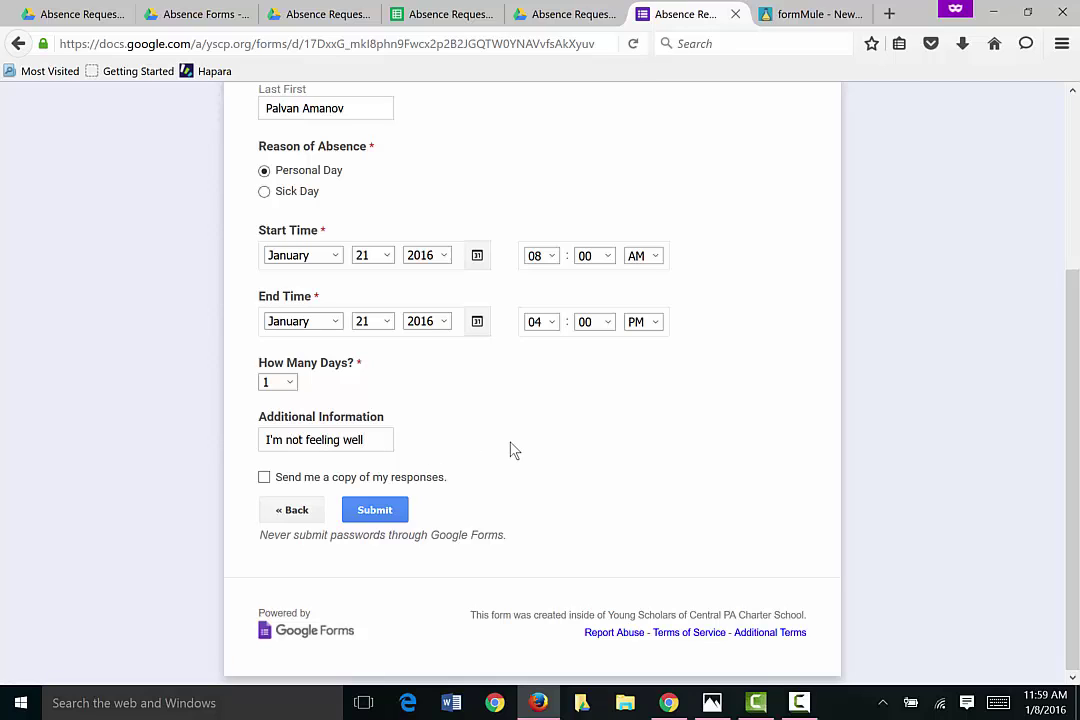
{"action": "left_click", "coordinate": [376, 511]}
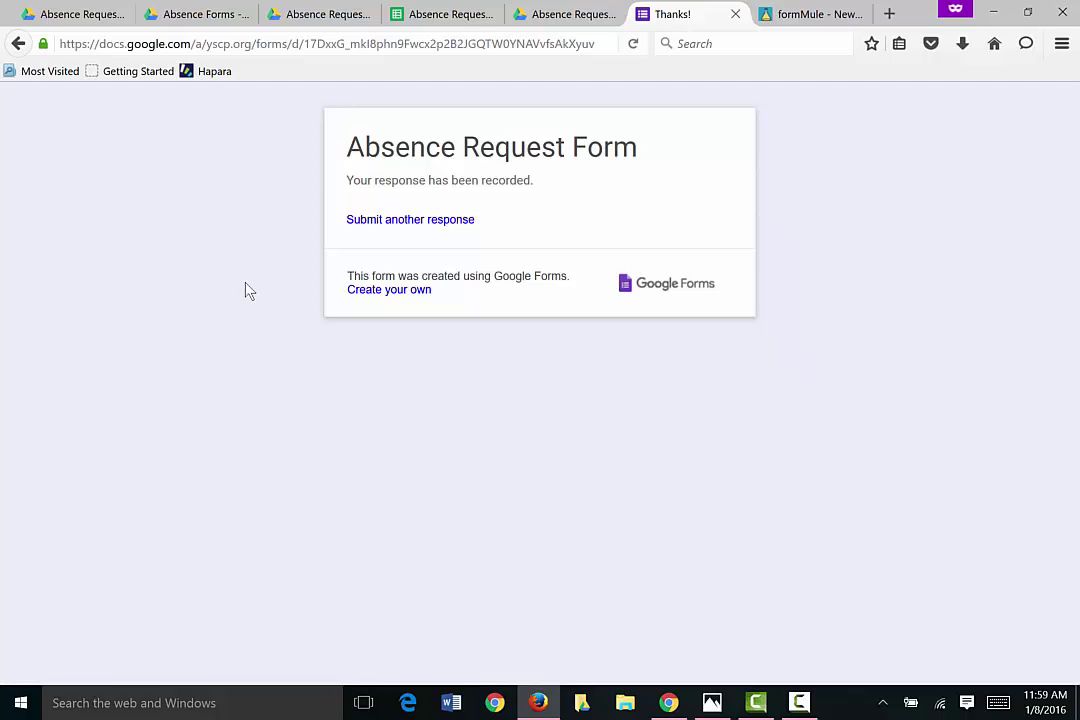
Step: Open the new absence-request email in Gmail and follow its 'this link' to the editable response
{"action": "left_click", "coordinate": [668, 703]}
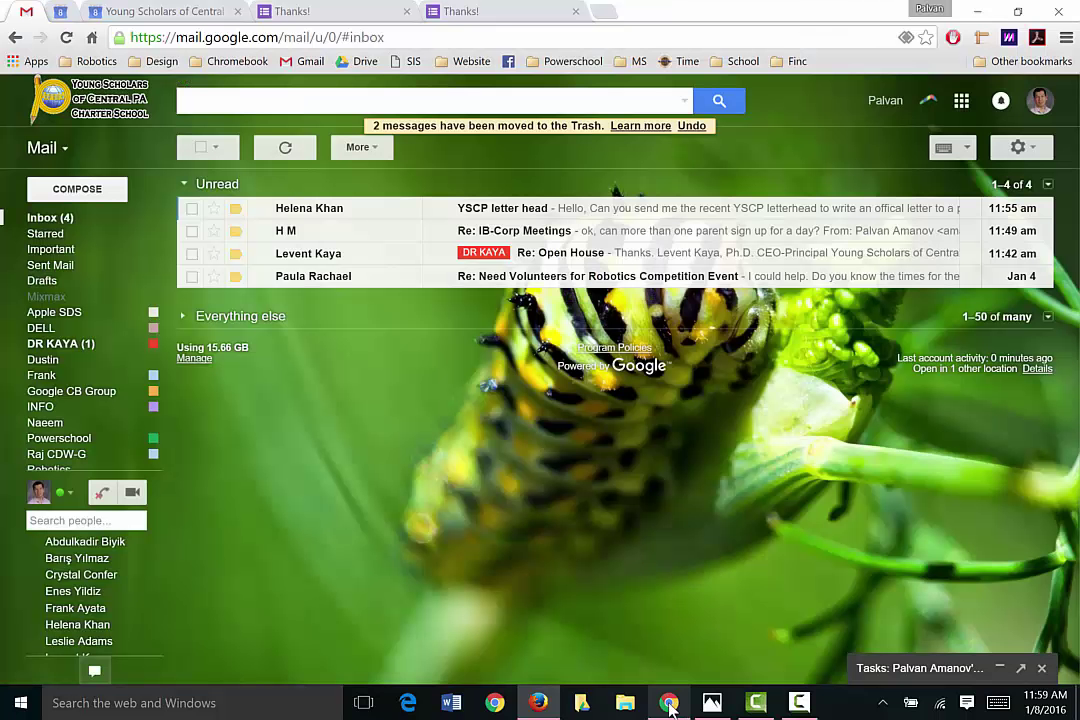
{"action": "left_click", "coordinate": [65, 217]}
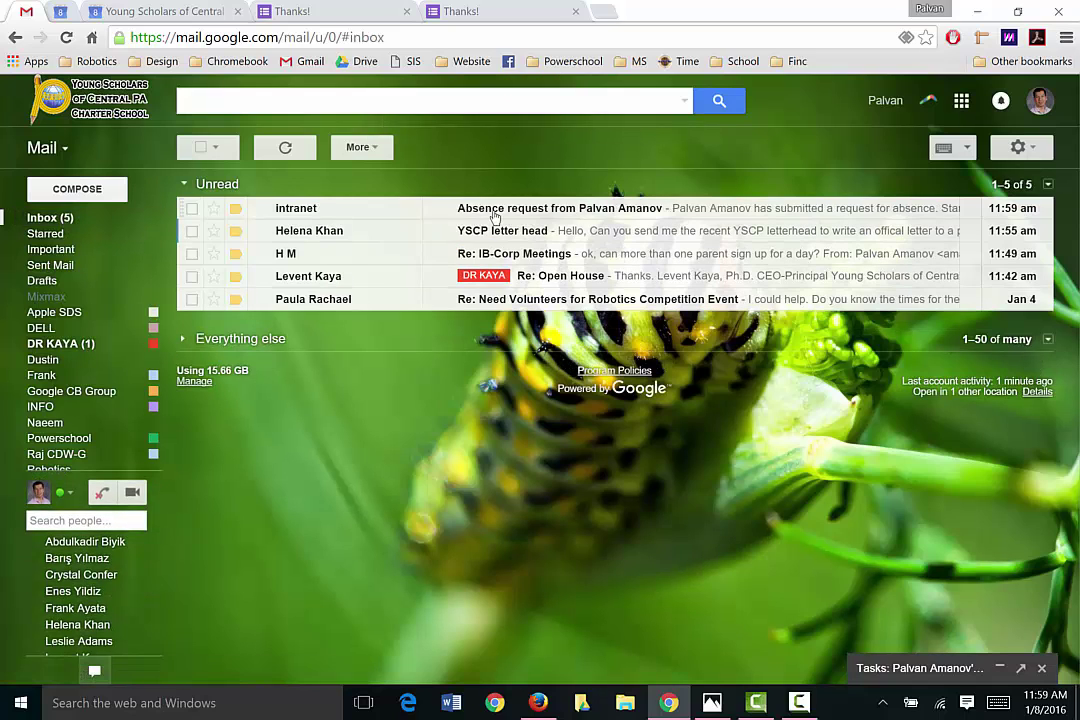
{"action": "left_click", "coordinate": [415, 207]}
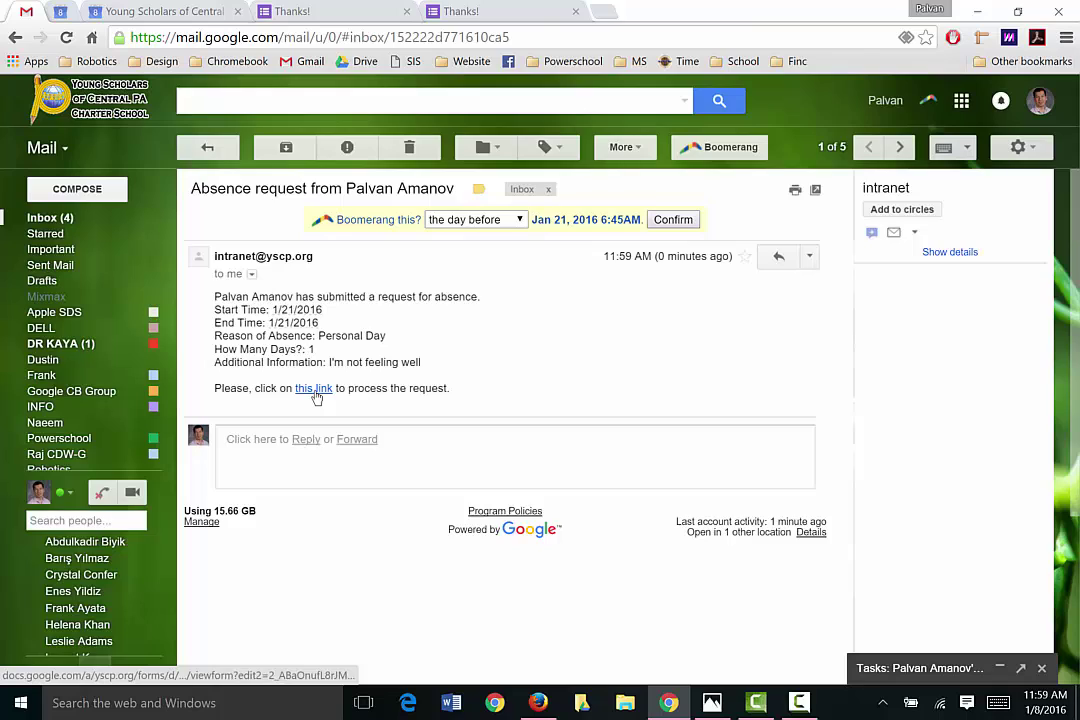
{"action": "left_click", "coordinate": [314, 389]}
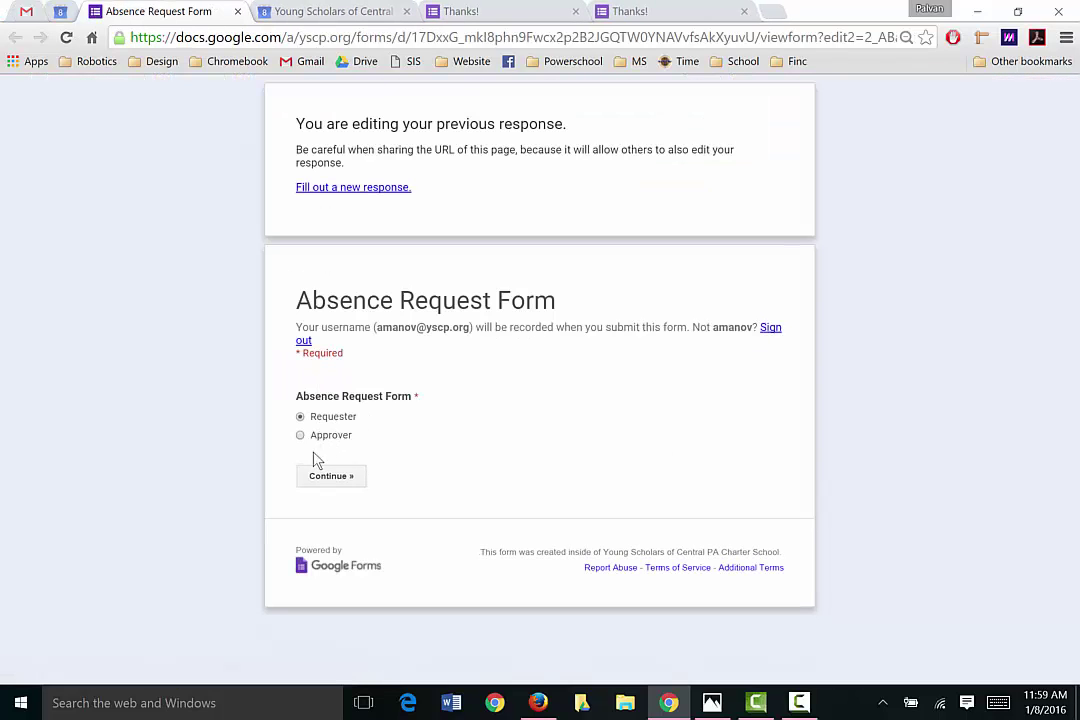
Step: Continue as Approver, choose APPROVED, enter the explanation 'explanation', and submit
{"action": "left_click", "coordinate": [335, 476]}
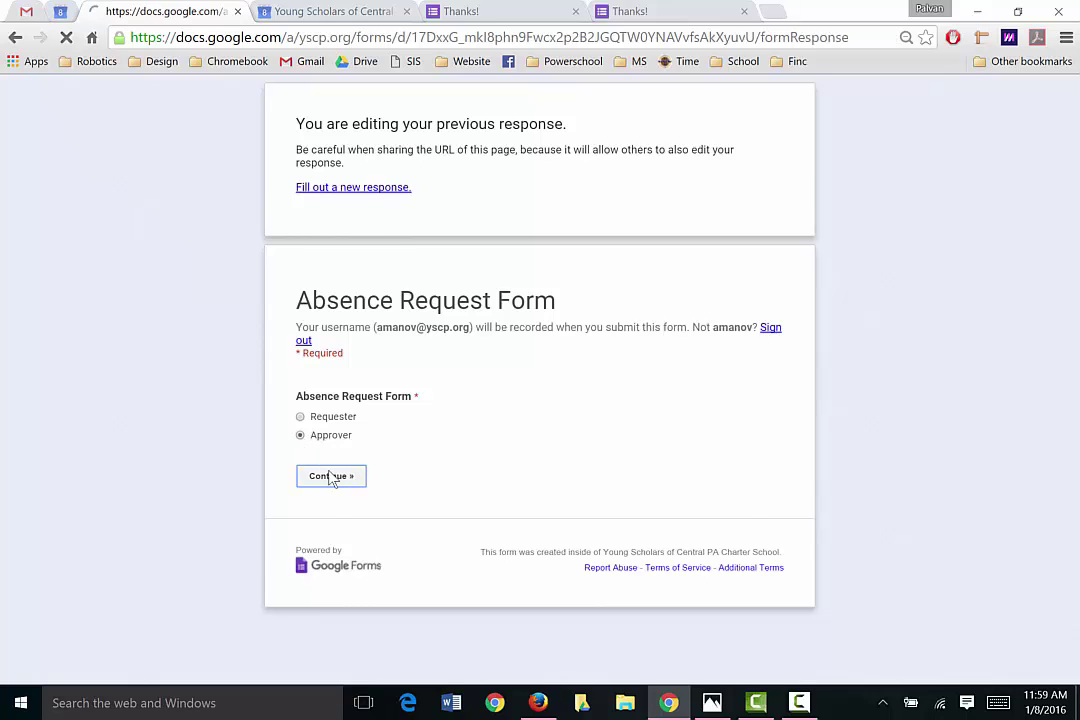
{"action": "left_click", "coordinate": [300, 295]}
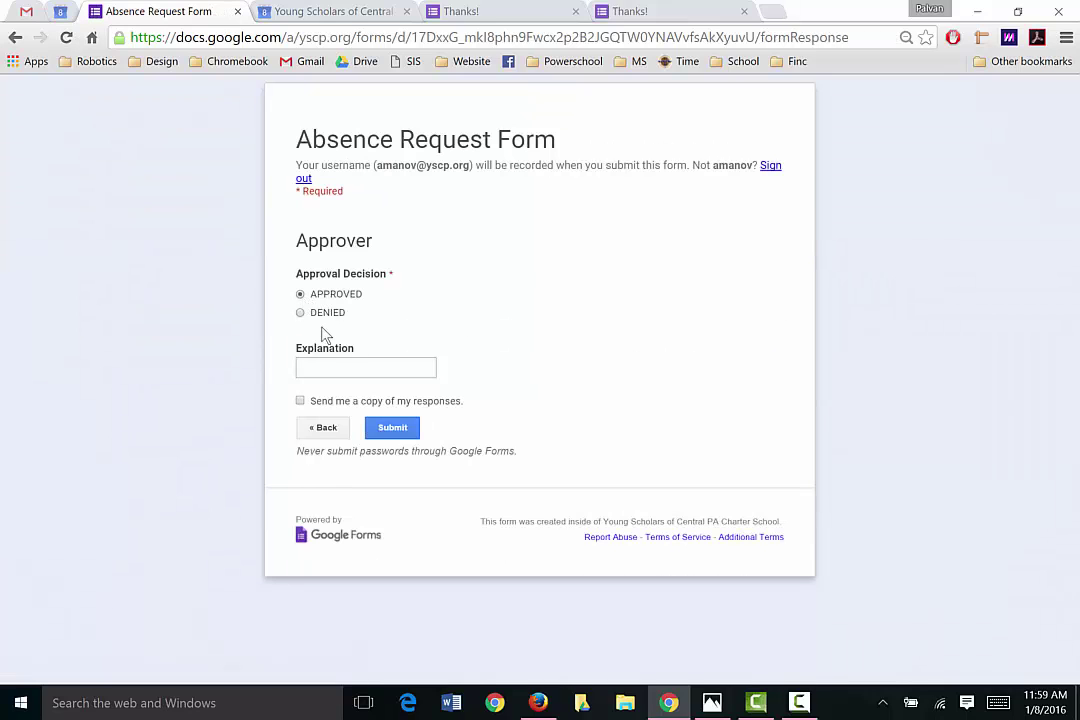
{"action": "left_click", "coordinate": [328, 375]}
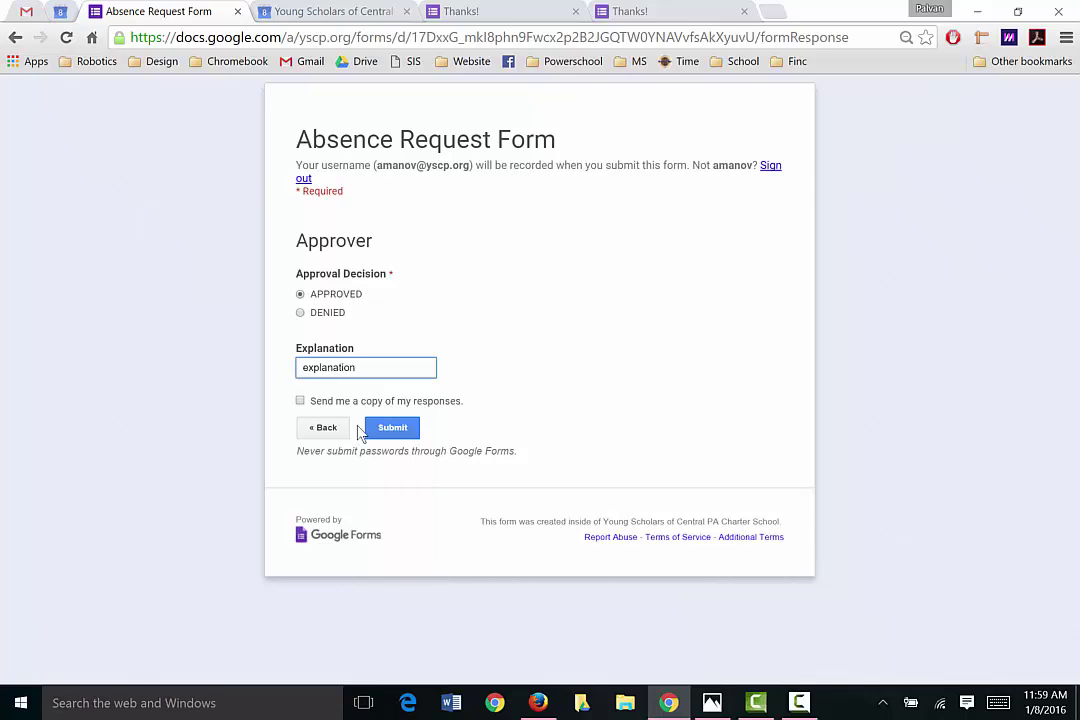
{"action": "left_click", "coordinate": [401, 434]}
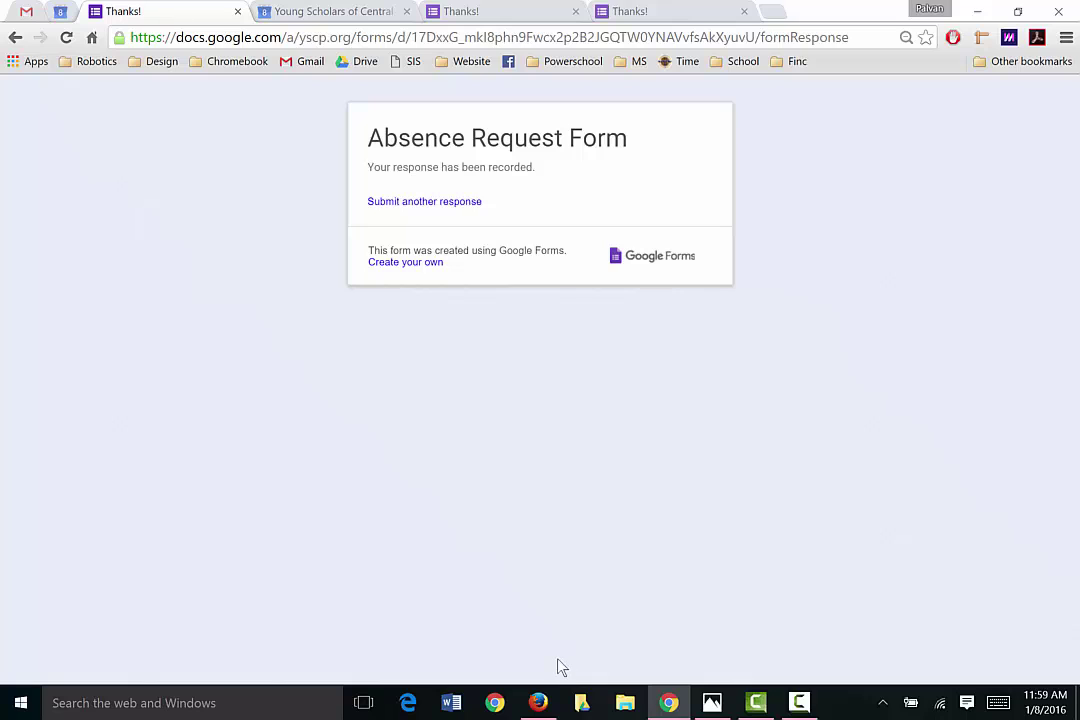
Step: Load Gmail in a new Firefox tab and open the top 'Status of your request for absence' email
{"action": "left_click", "coordinate": [538, 703]}
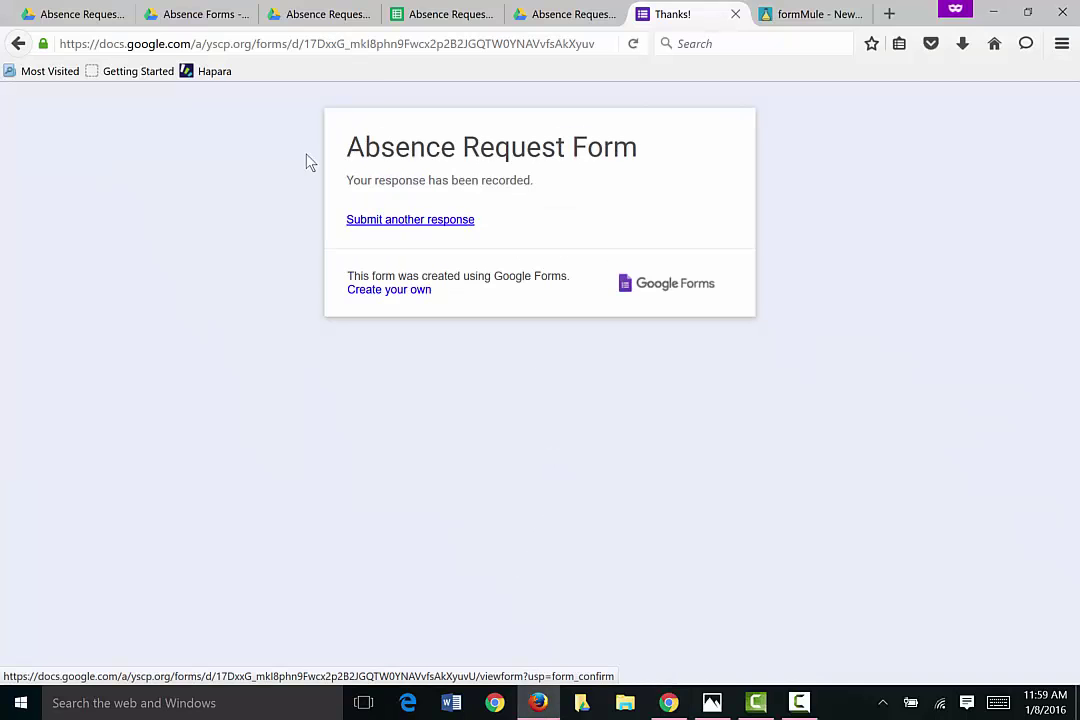
{"action": "left_click", "coordinate": [888, 14]}
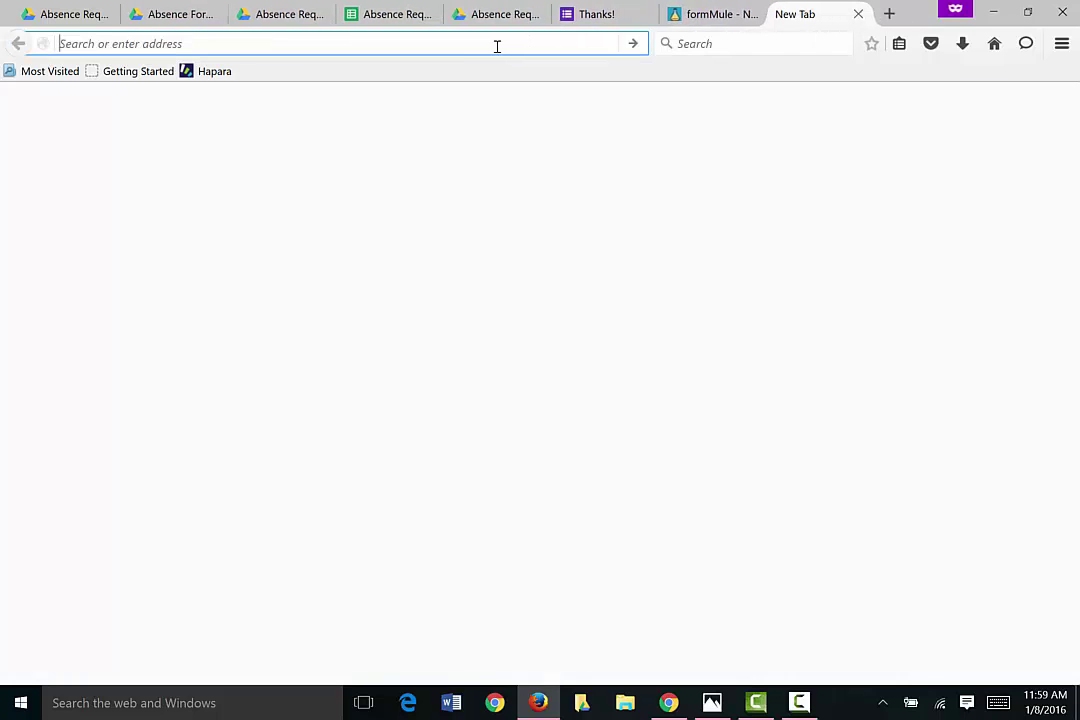
{"action": "type", "text": "gm"}
{"action": "key", "text": "Return"}
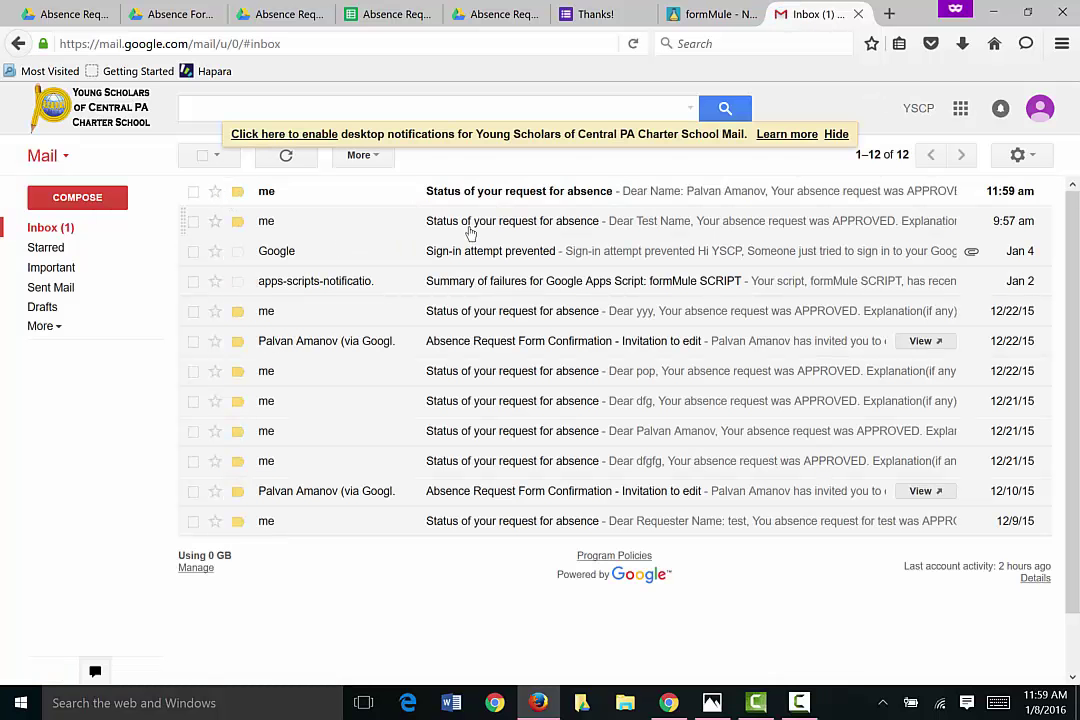
{"action": "left_click", "coordinate": [469, 196]}
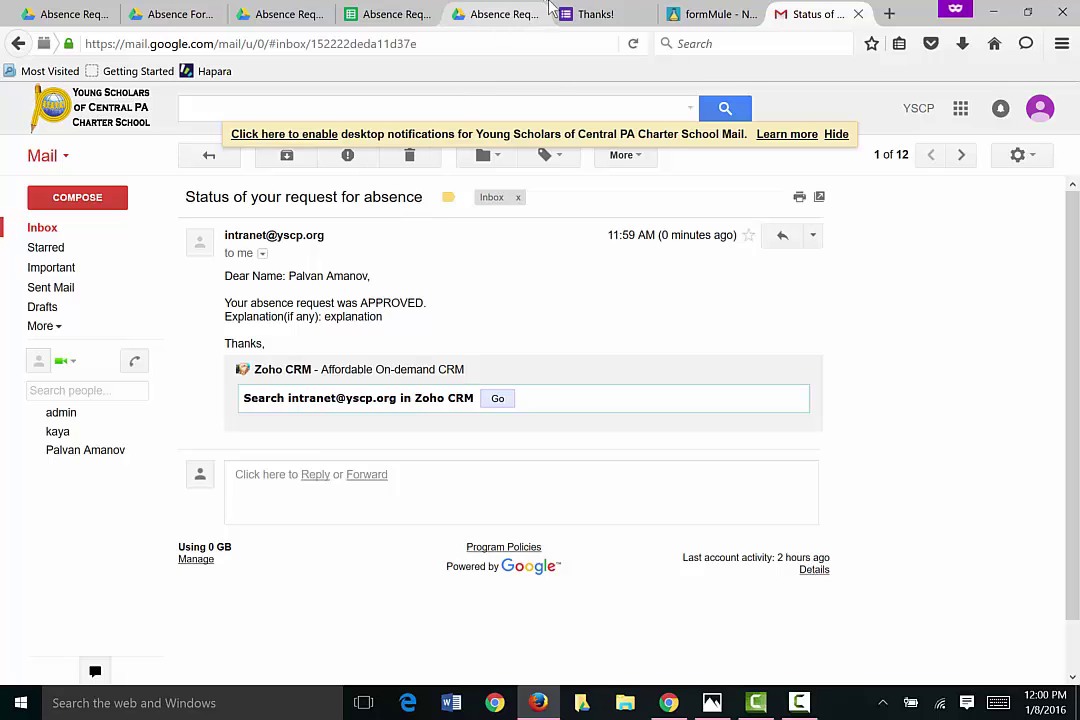
Step: Try the live Absence Request Form as Requester, then close the live form and Thanks! tabs
{"action": "left_click", "coordinate": [497, 12]}
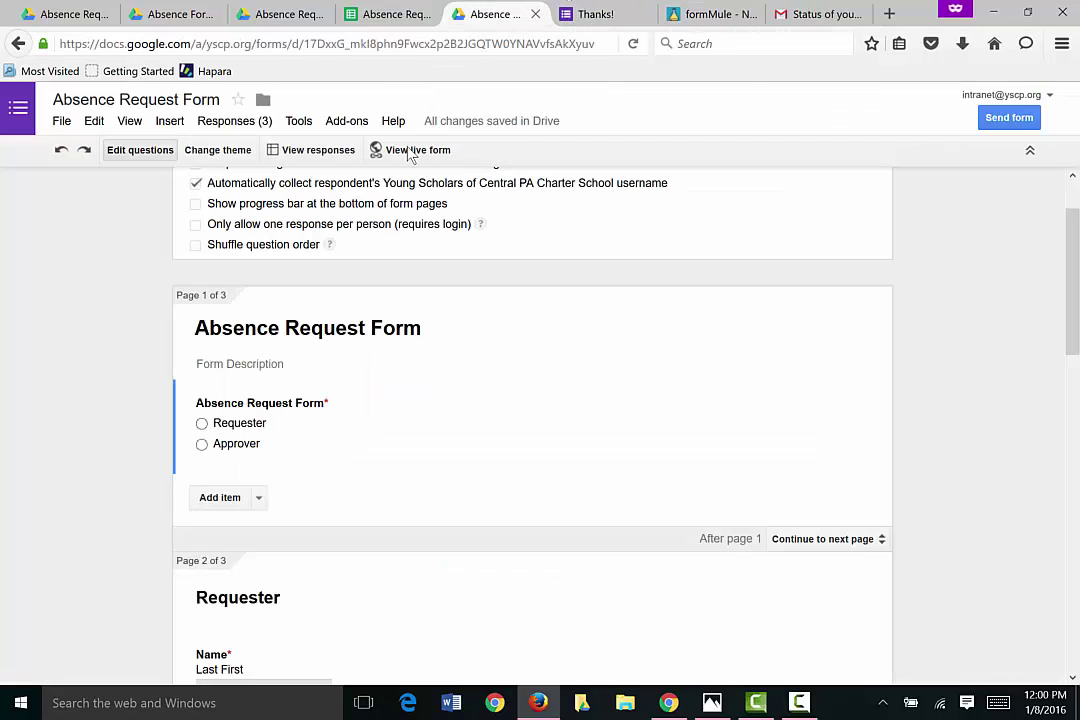
{"action": "left_click", "coordinate": [402, 156]}
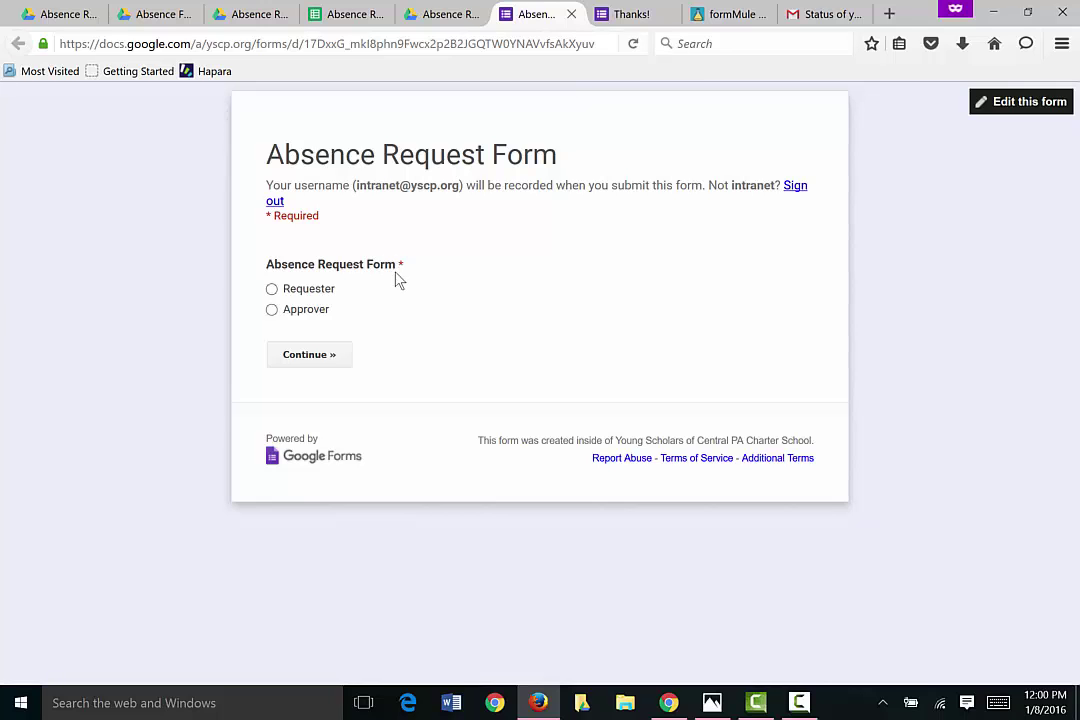
{"action": "left_click", "coordinate": [272, 290]}
{"action": "left_click", "coordinate": [297, 366]}
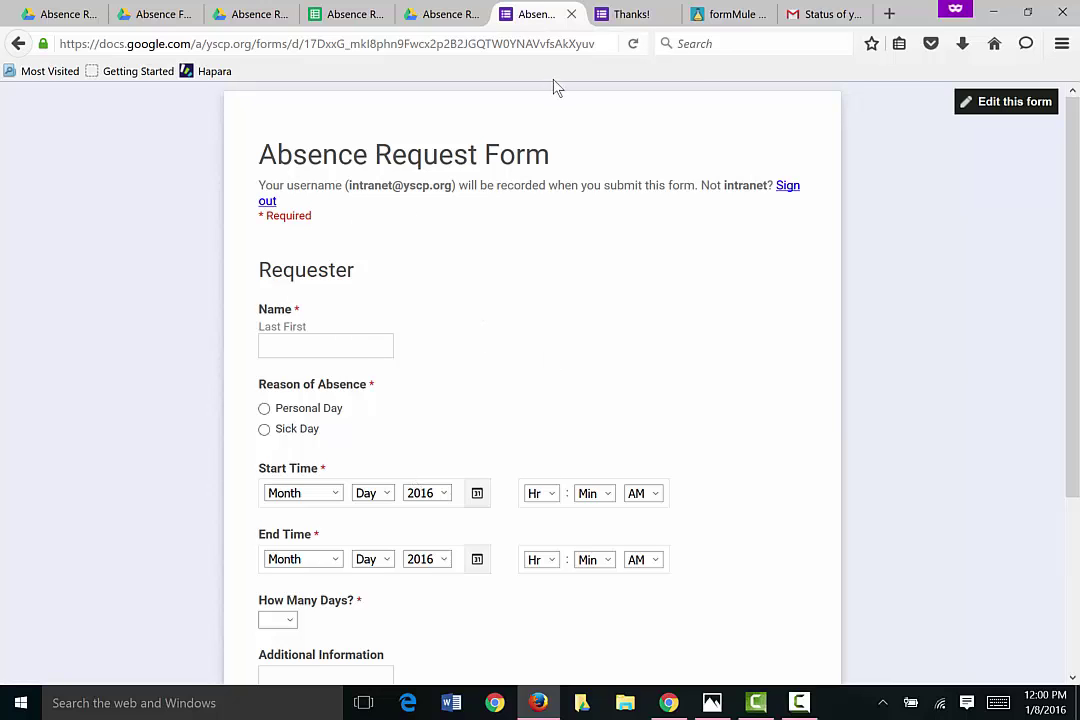
{"action": "left_click", "coordinate": [571, 14]}
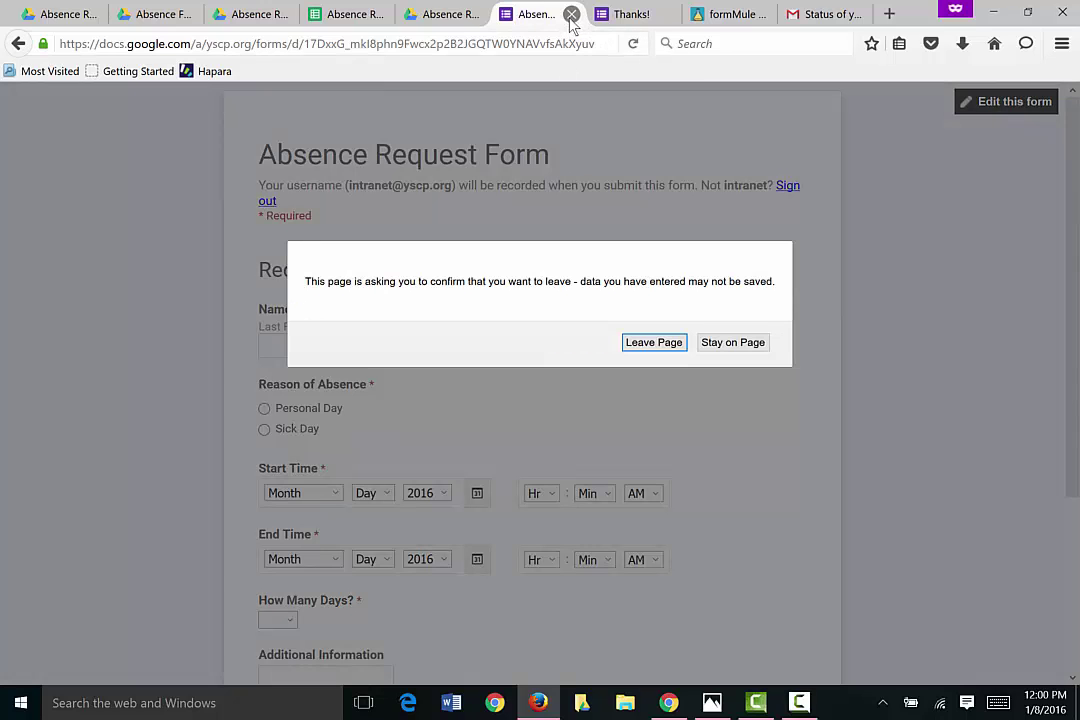
{"action": "left_click", "coordinate": [655, 343]}
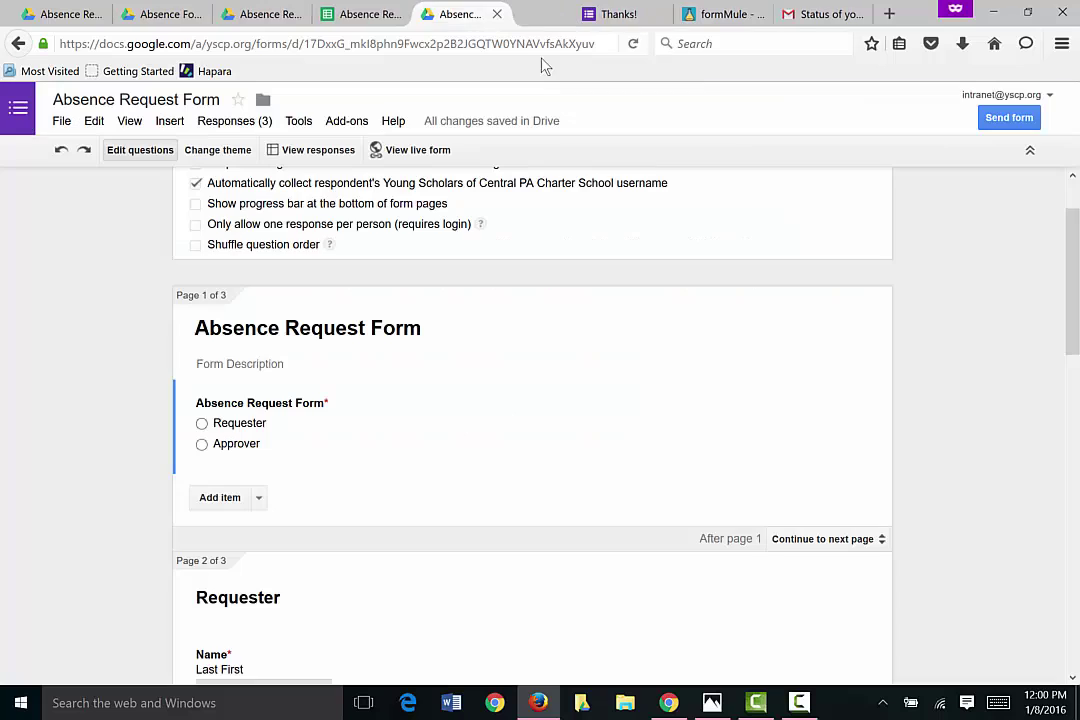
{"action": "left_click", "coordinate": [615, 16]}
{"action": "left_click", "coordinate": [643, 14]}
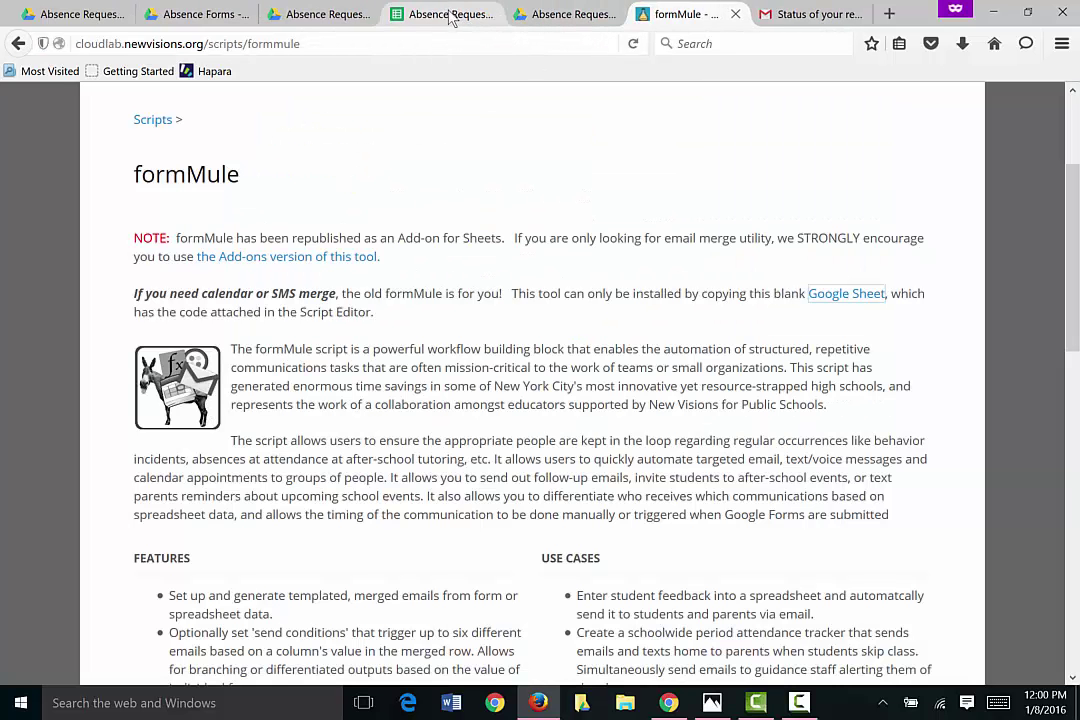
{"action": "left_click", "coordinate": [543, 16]}
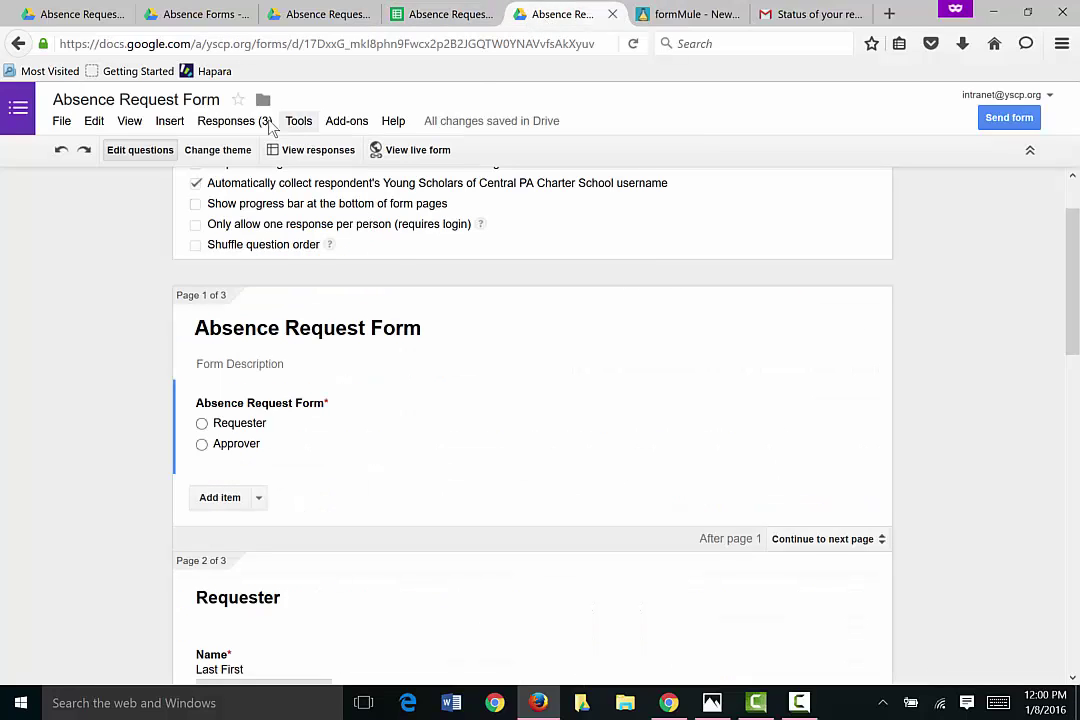
Step: Generate a pre-filled form link with Requester selected and copy it
{"action": "left_click", "coordinate": [230, 122]}
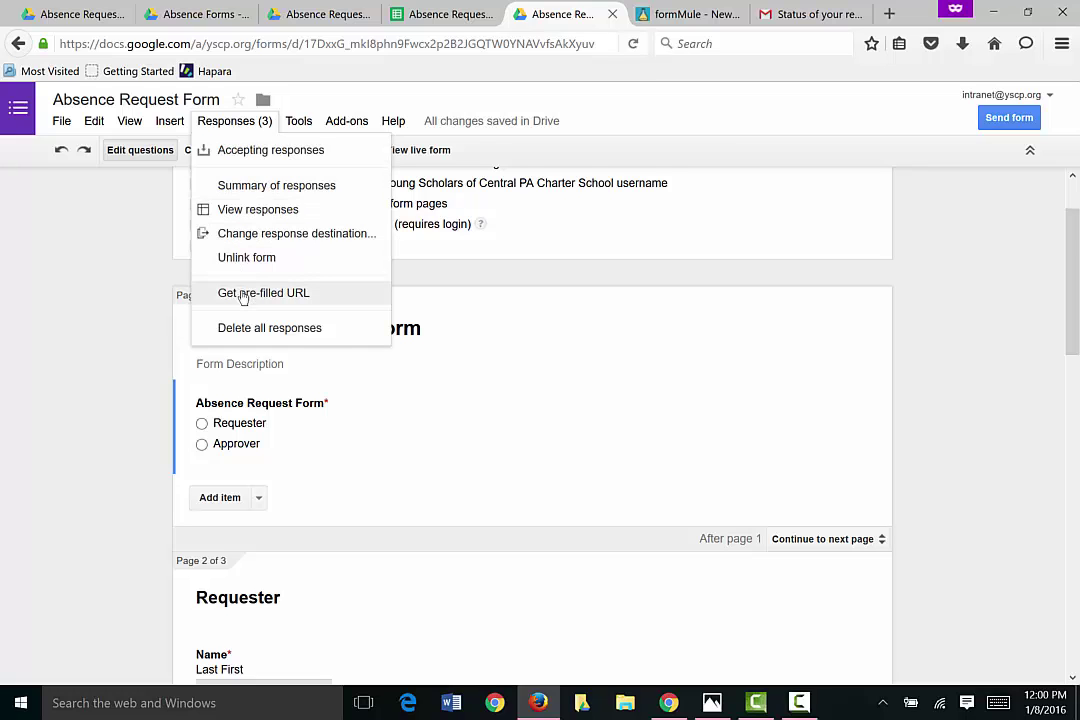
{"action": "left_click", "coordinate": [243, 296]}
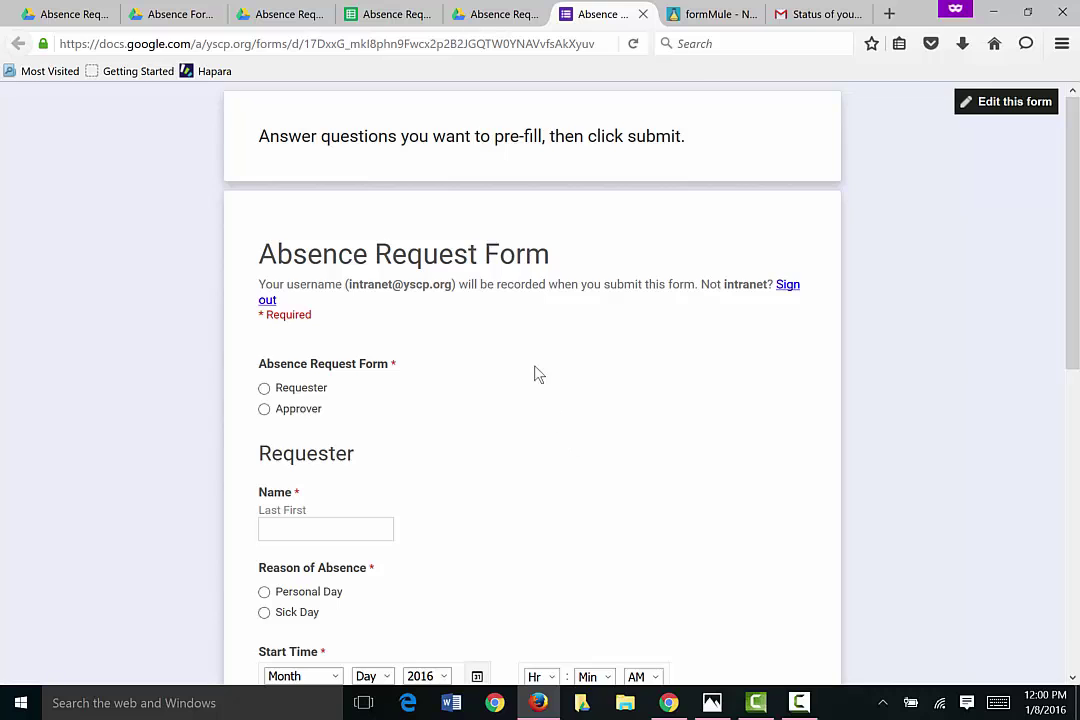
{"action": "scroll", "coordinate": [520, 360], "scroll_direction": "down", "scroll_amount": 3}
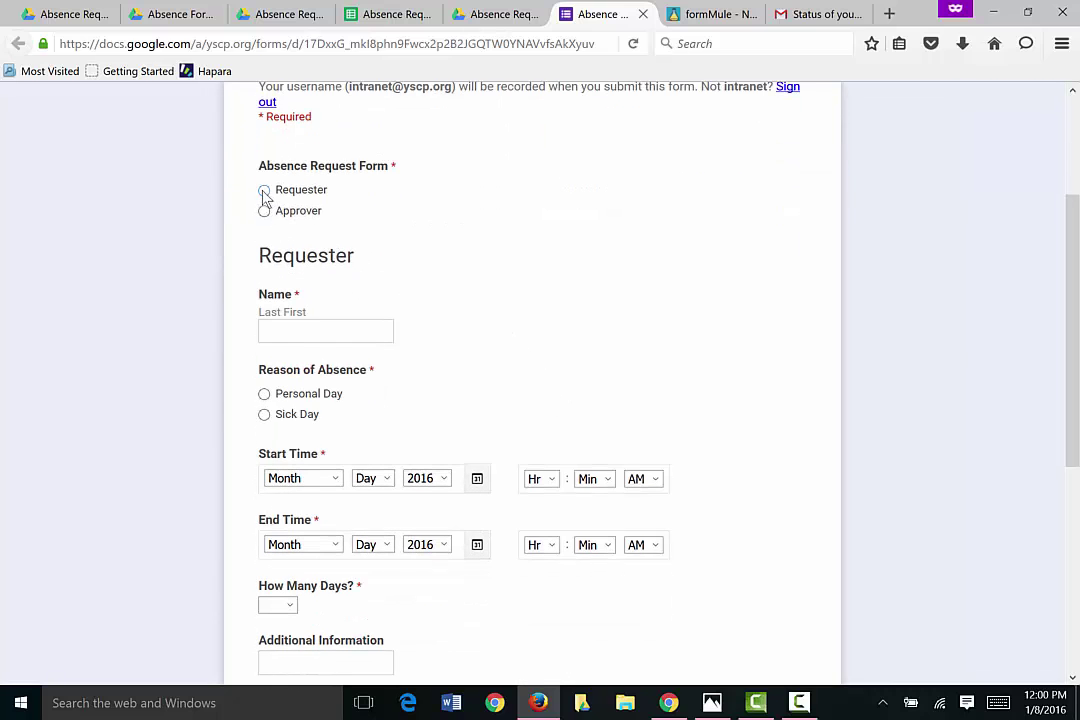
{"action": "scroll", "coordinate": [400, 366], "scroll_direction": "up", "scroll_amount": 3}
{"action": "scroll", "coordinate": [410, 364], "scroll_direction": "down", "scroll_amount": 8}
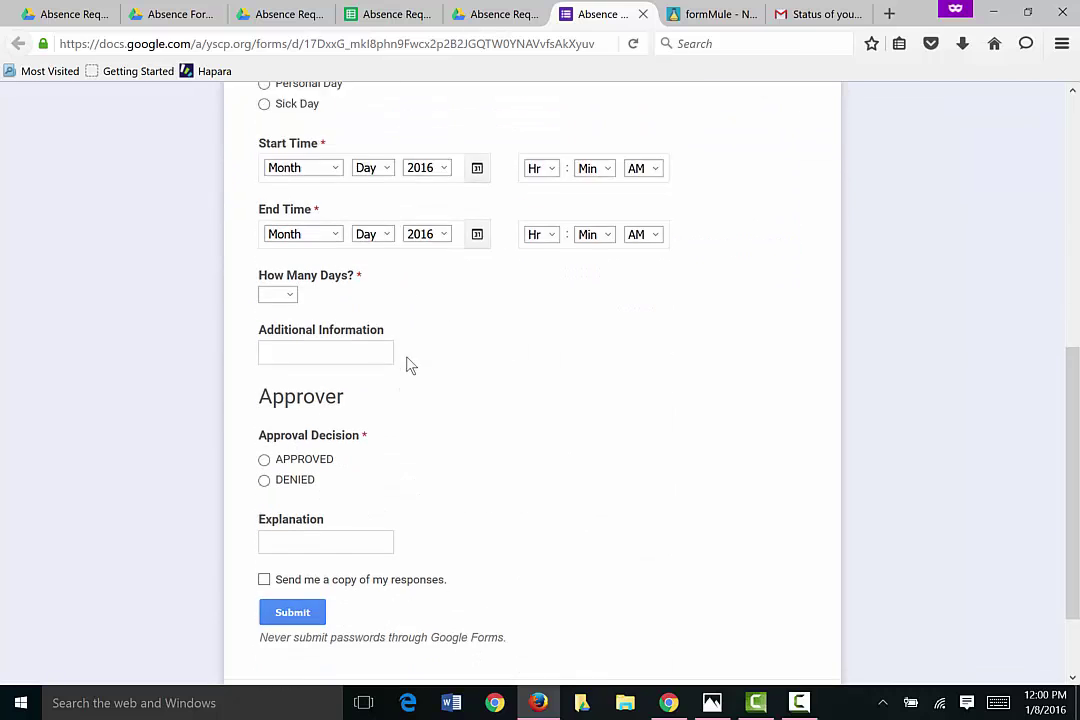
{"action": "left_click", "coordinate": [309, 516]}
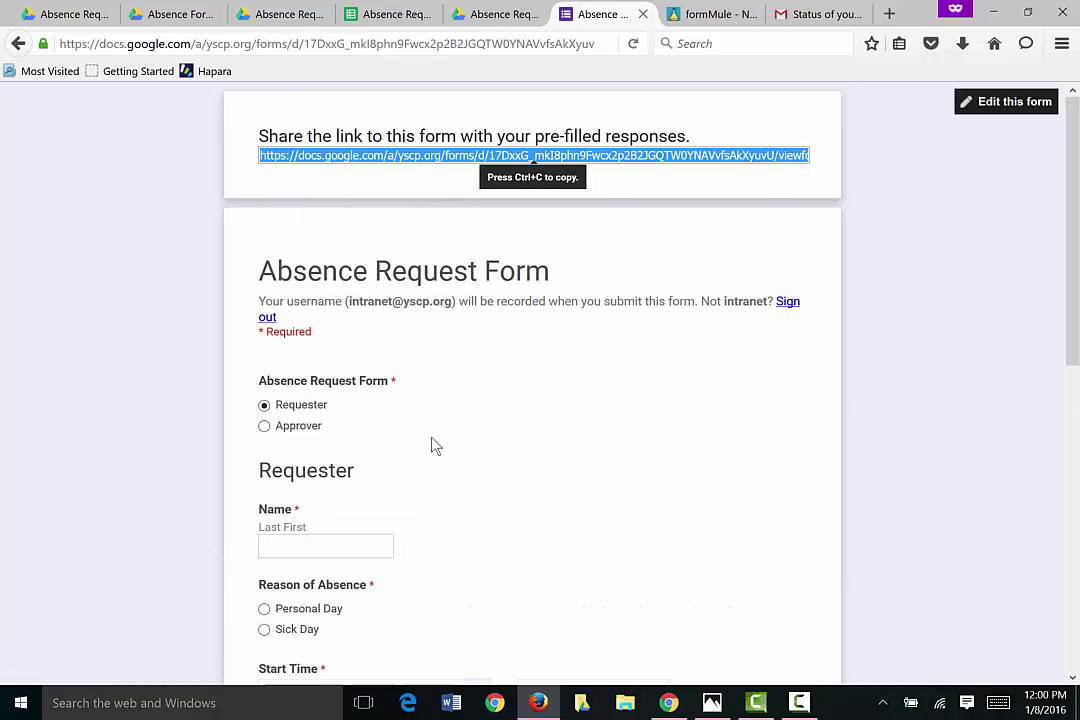
{"action": "key", "text": "ctrl+c"}
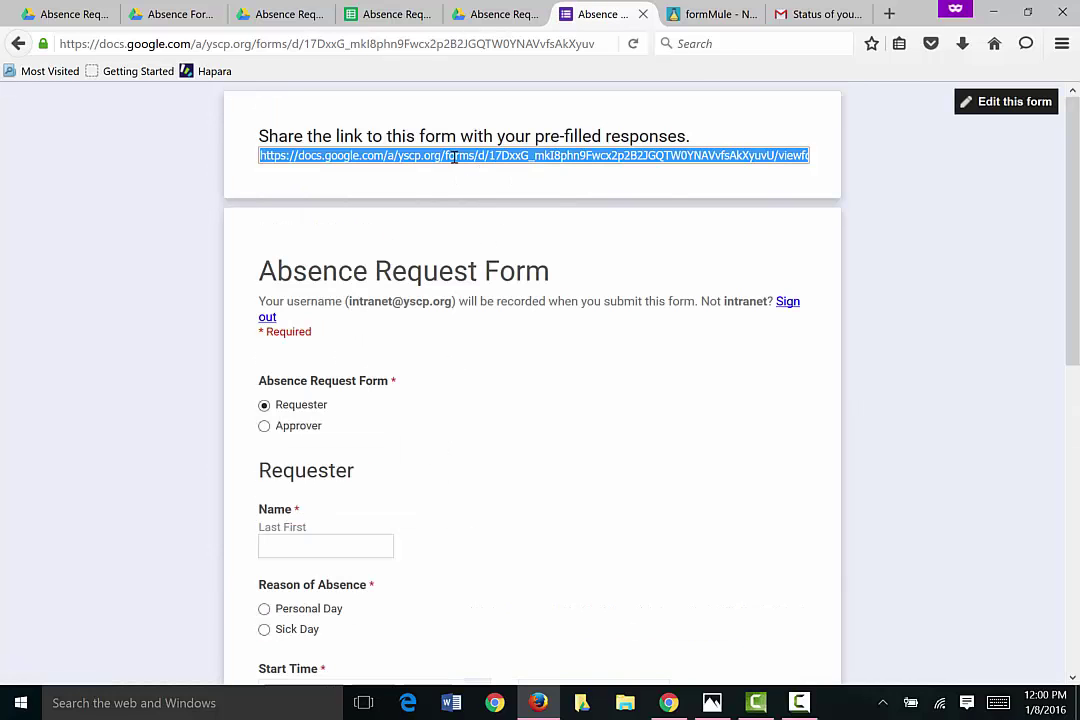
{"action": "right_click", "coordinate": [453, 157]}
{"action": "left_click", "coordinate": [477, 199]}
Step: Create a New Text Document on the desktop and open it maximized in Notepad
{"action": "left_click", "coordinate": [1075, 700]}
{"action": "right_click", "coordinate": [333, 64]}
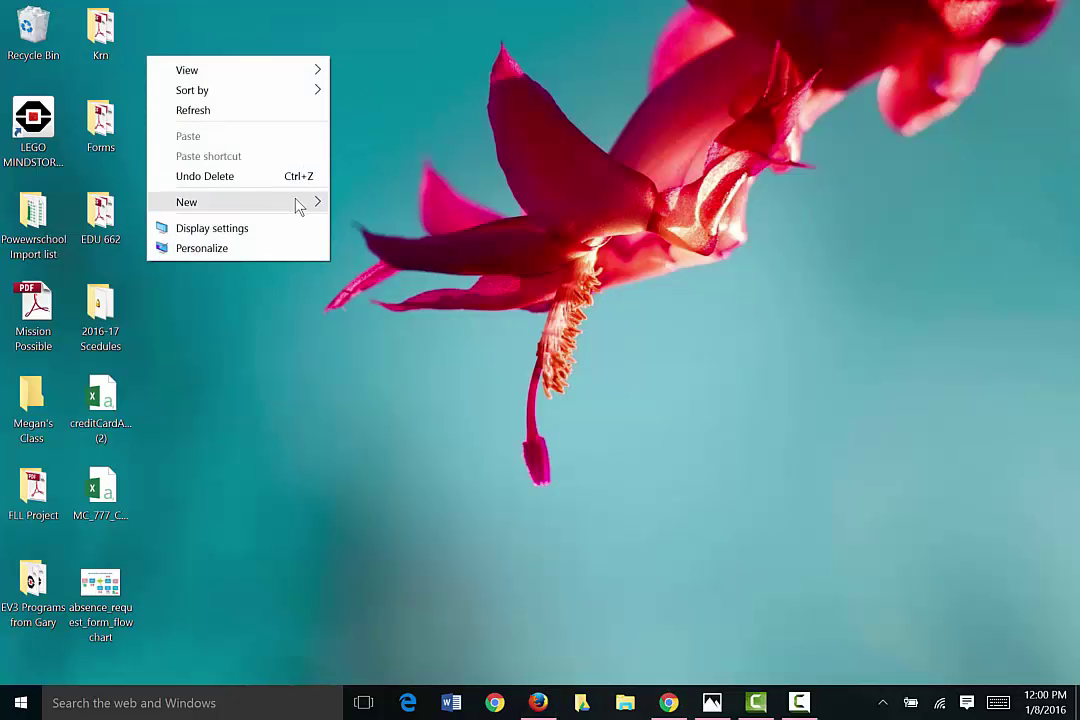
{"action": "mouse_move", "coordinate": [299, 203]}
{"action": "left_click", "coordinate": [360, 388]}
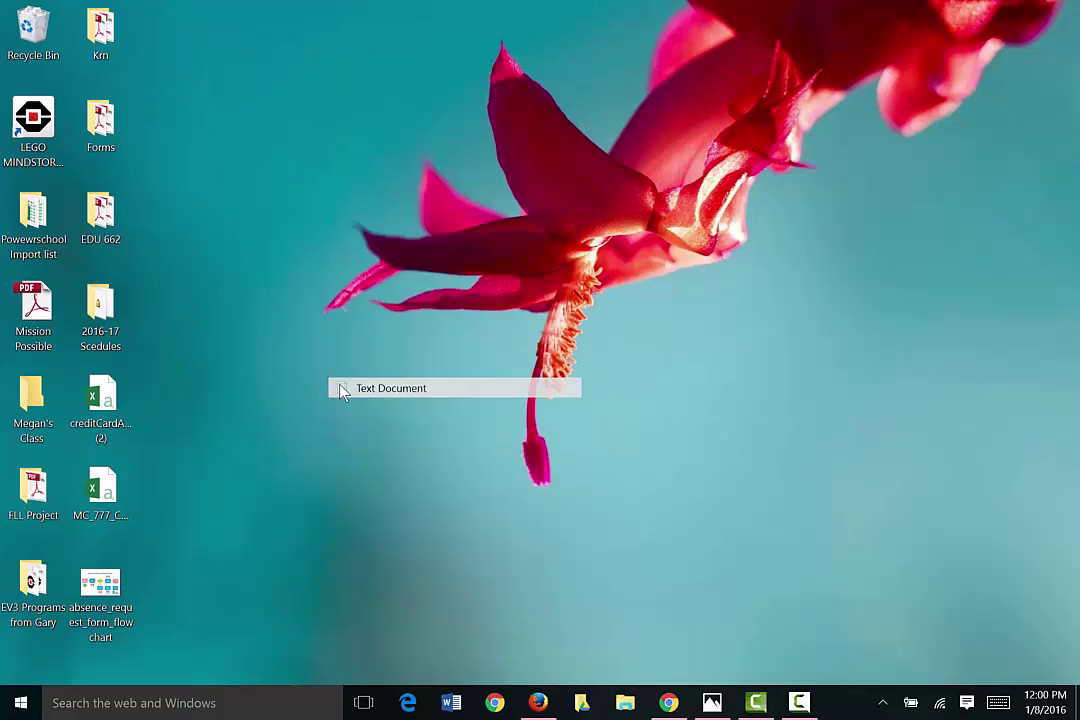
{"action": "key", "text": "Return"}
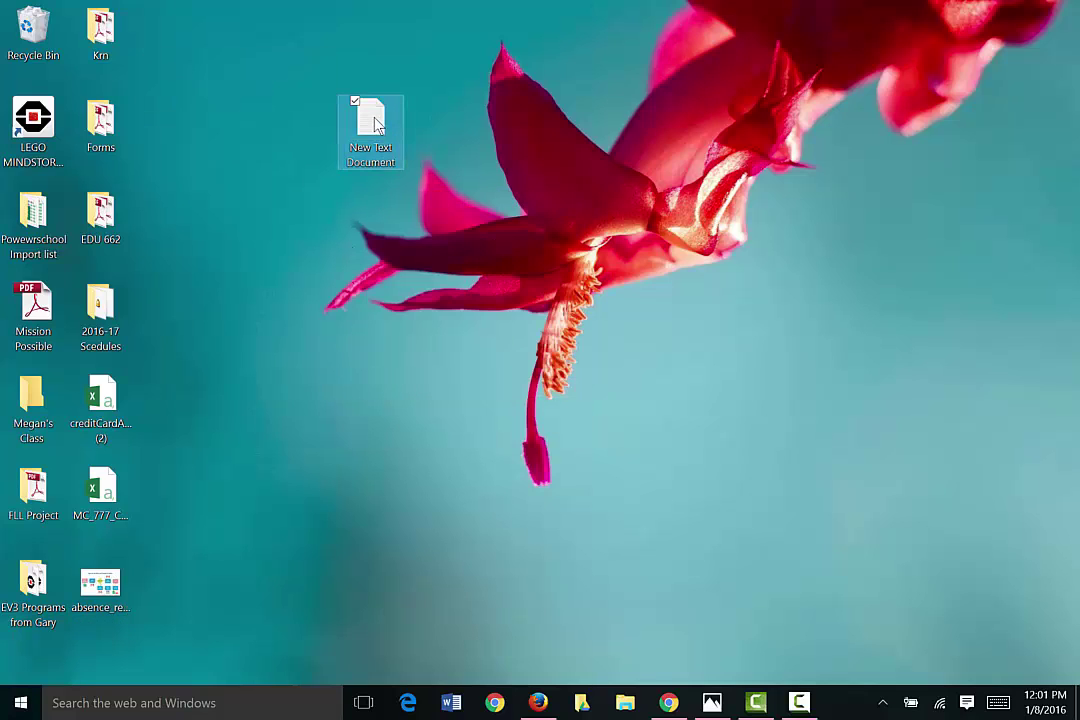
{"action": "double_click", "coordinate": [371, 122]}
{"action": "left_click_drag", "start_coordinate": [234, 172], "coordinate": [107, 62]}
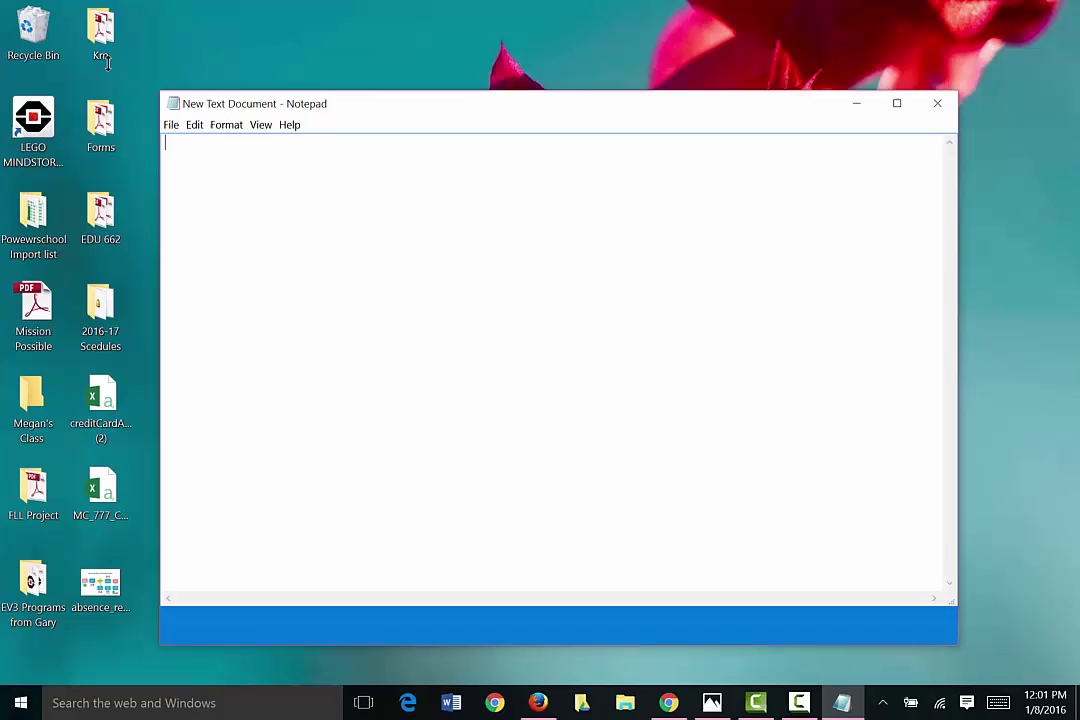
{"action": "left_click", "coordinate": [896, 38]}
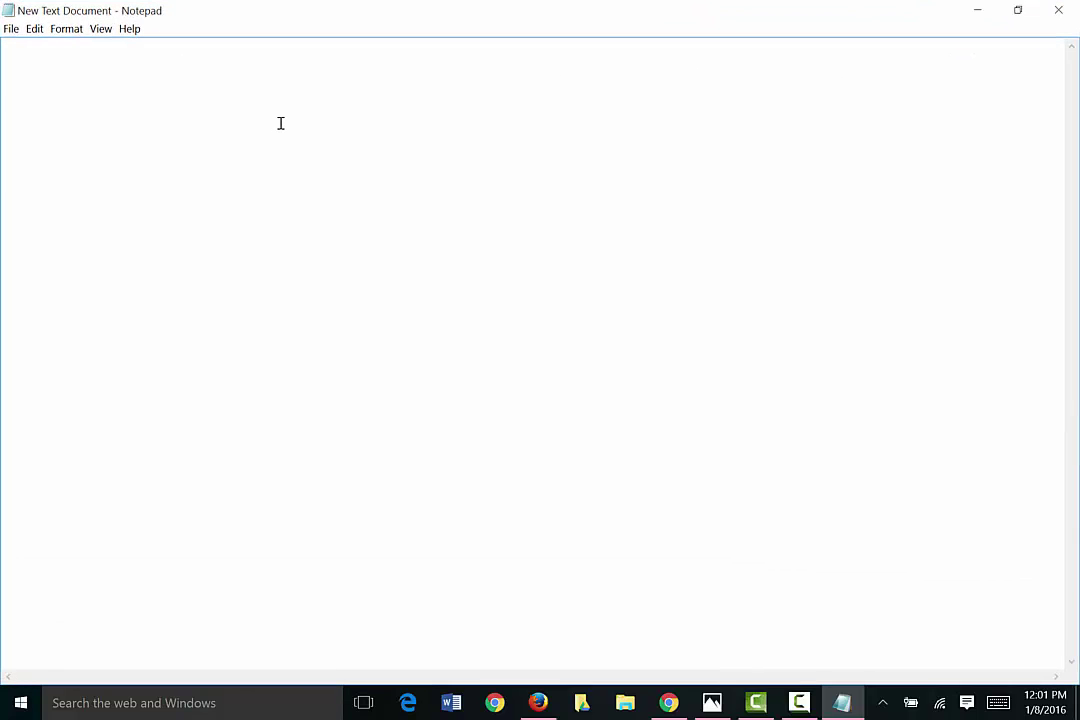
Step: Paste the pre-filled link, set its font size to 36, then minimize Notepad
{"action": "key", "text": "ctrl+v"}
{"action": "key", "text": "ctrl+a"}
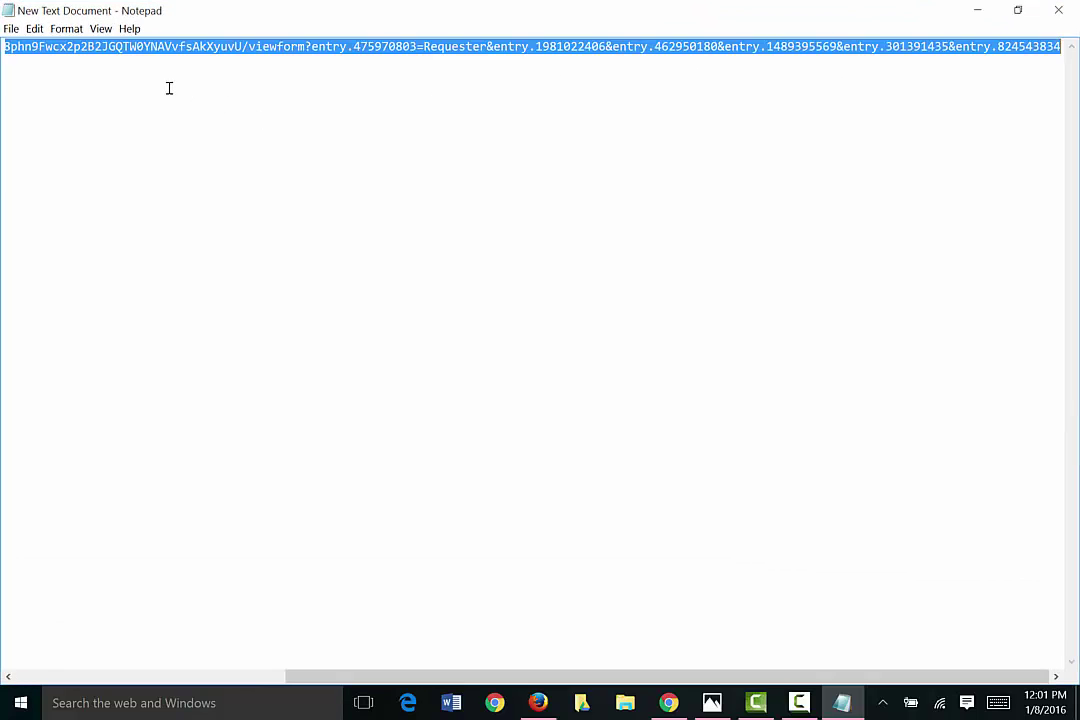
{"action": "left_click", "coordinate": [66, 28]}
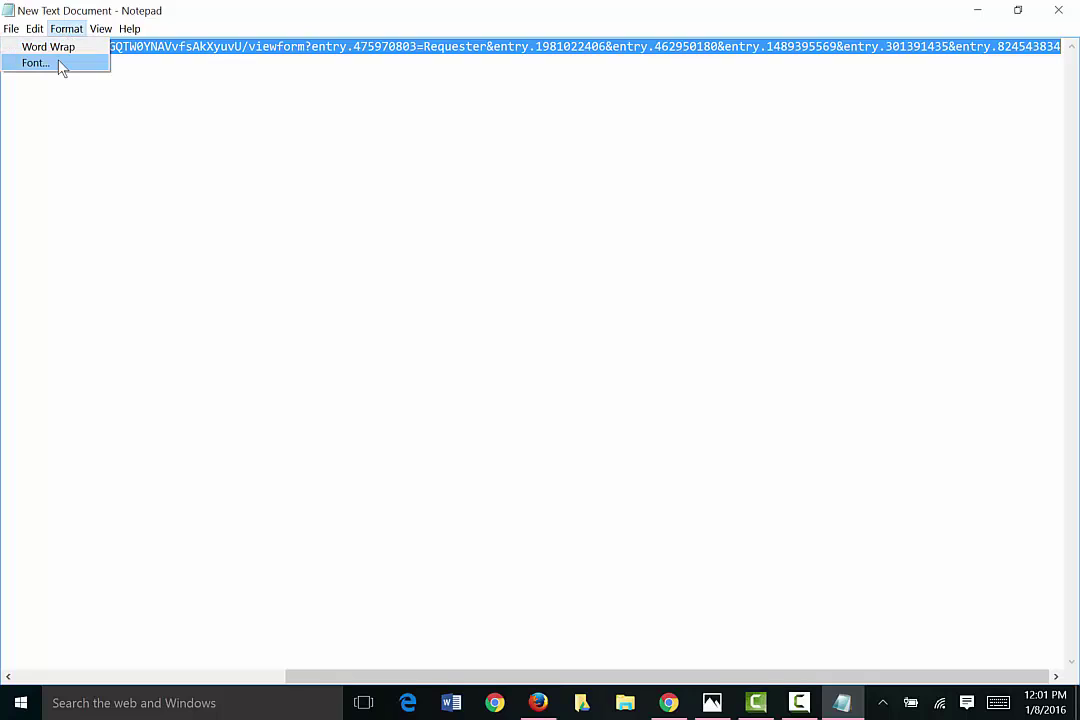
{"action": "left_click", "coordinate": [59, 65]}
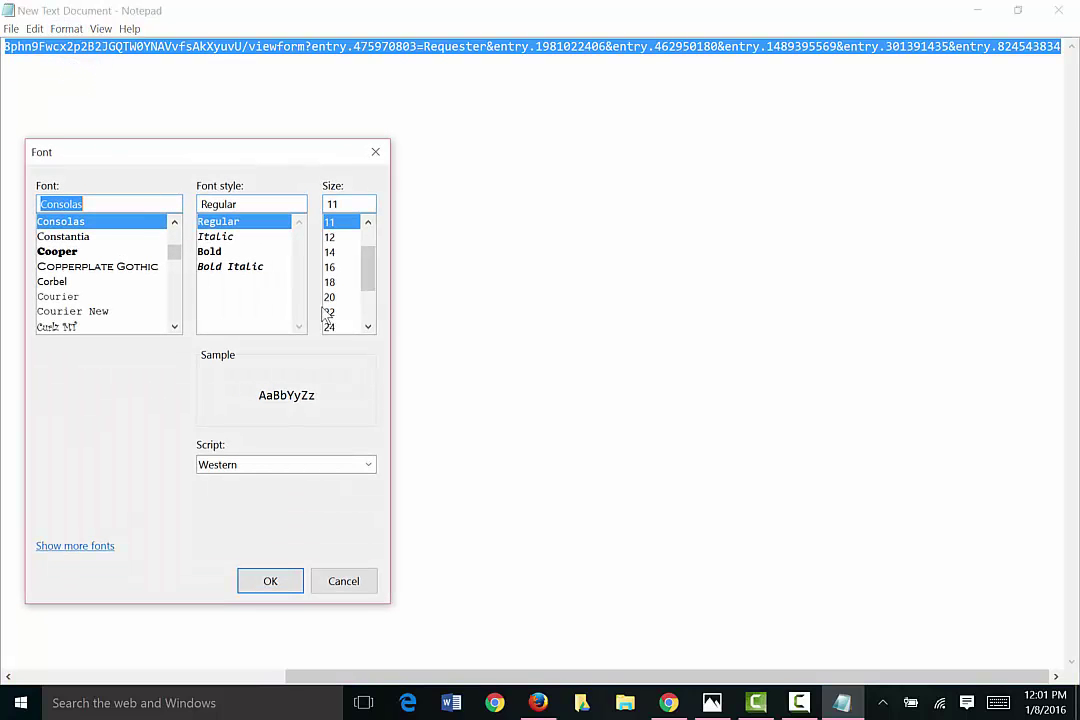
{"action": "left_click", "coordinate": [340, 327]}
{"action": "left_click", "coordinate": [350, 297]}
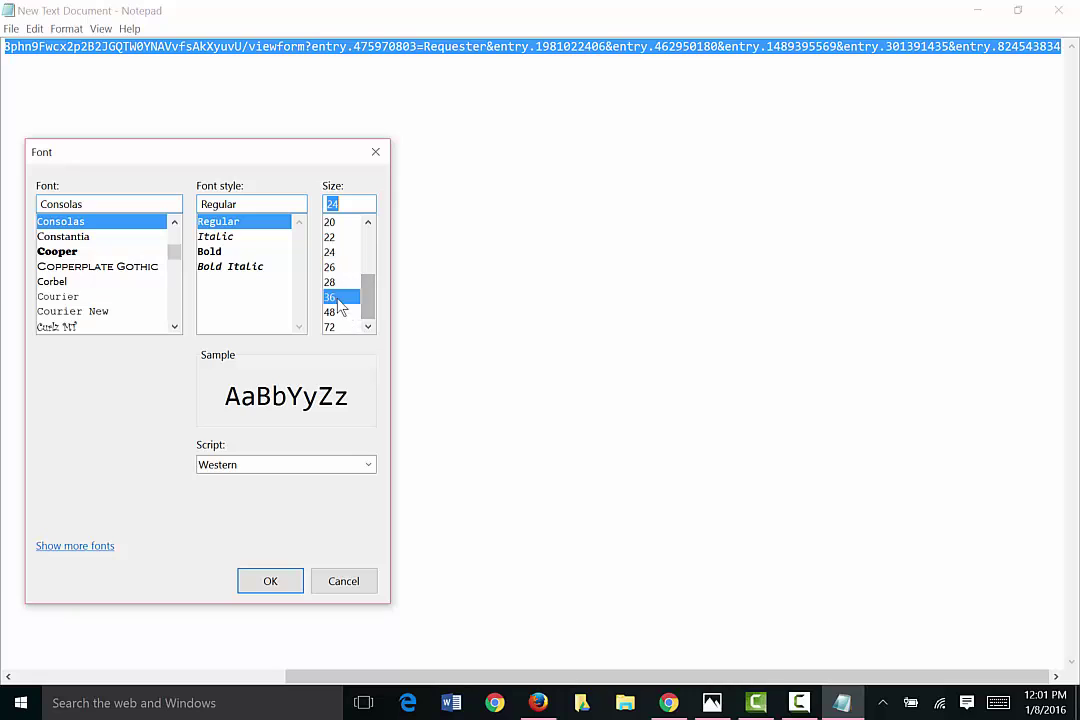
{"action": "left_click", "coordinate": [270, 582]}
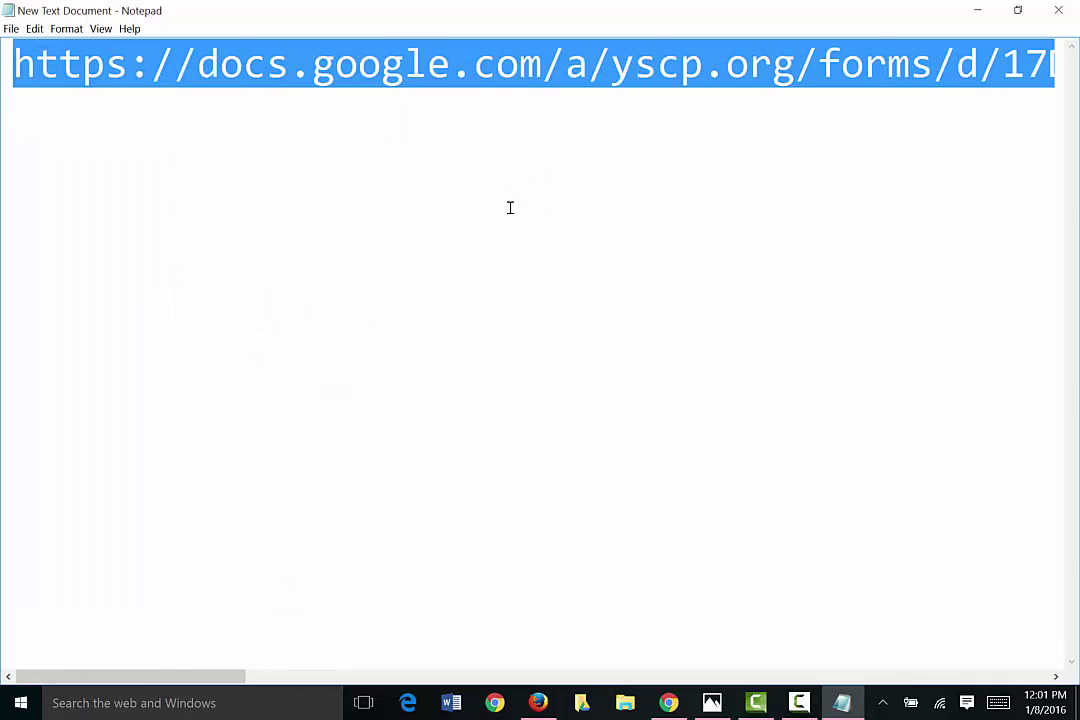
{"action": "left_click", "coordinate": [1018, 10]}
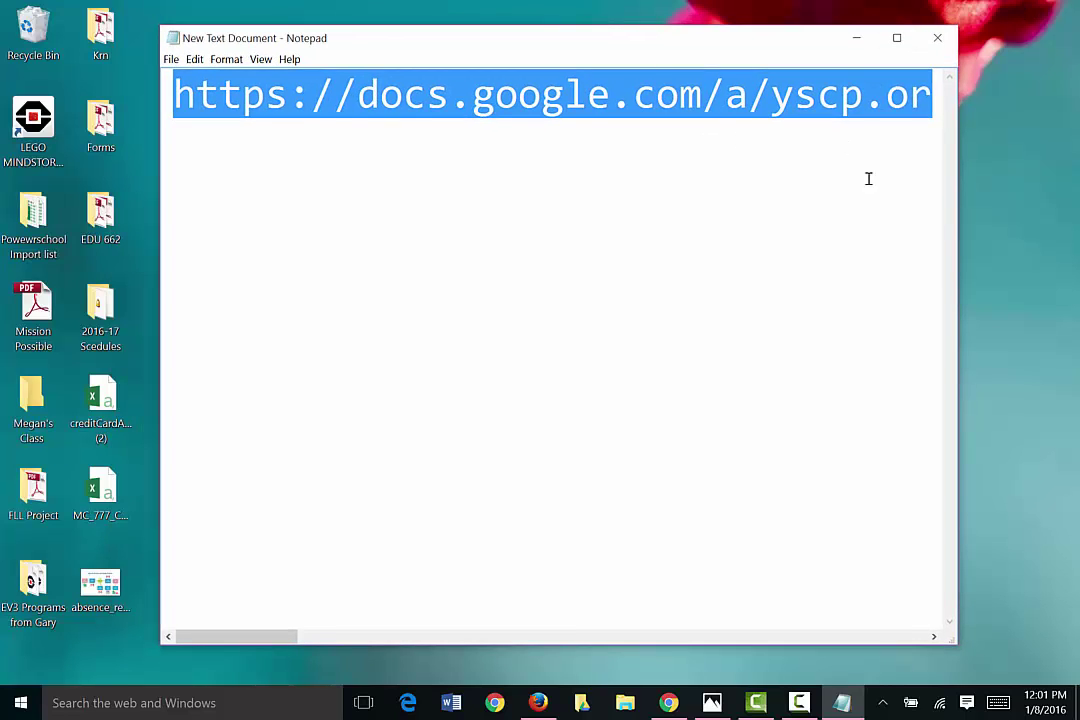
{"action": "left_click", "coordinate": [834, 226]}
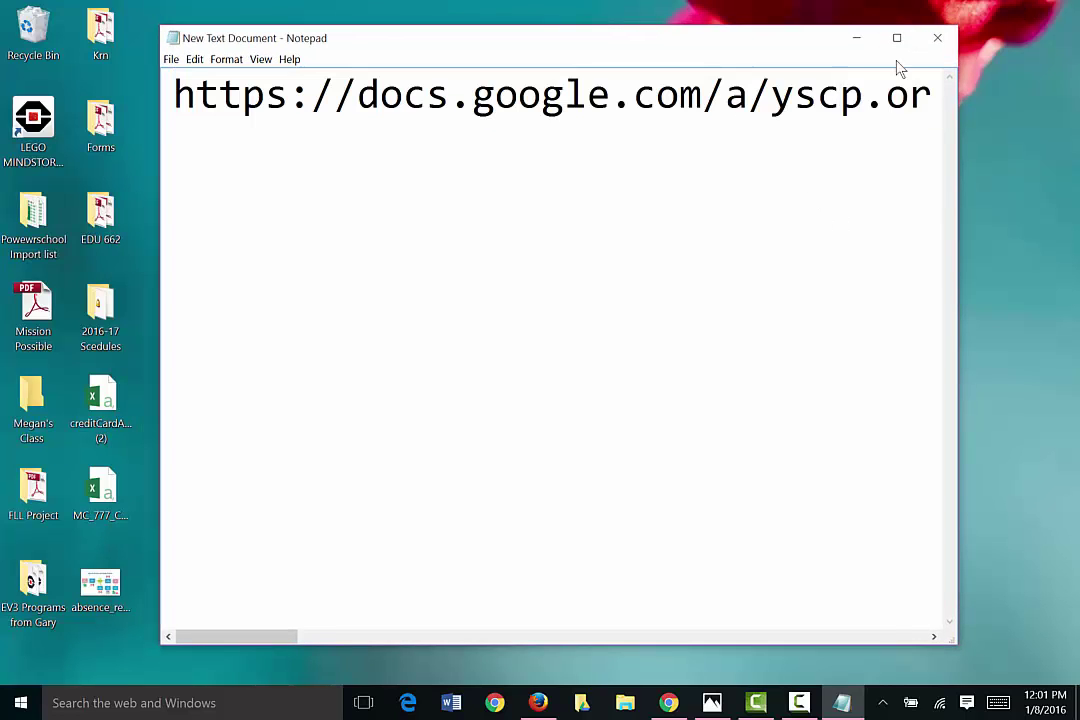
{"action": "left_click", "coordinate": [857, 38]}
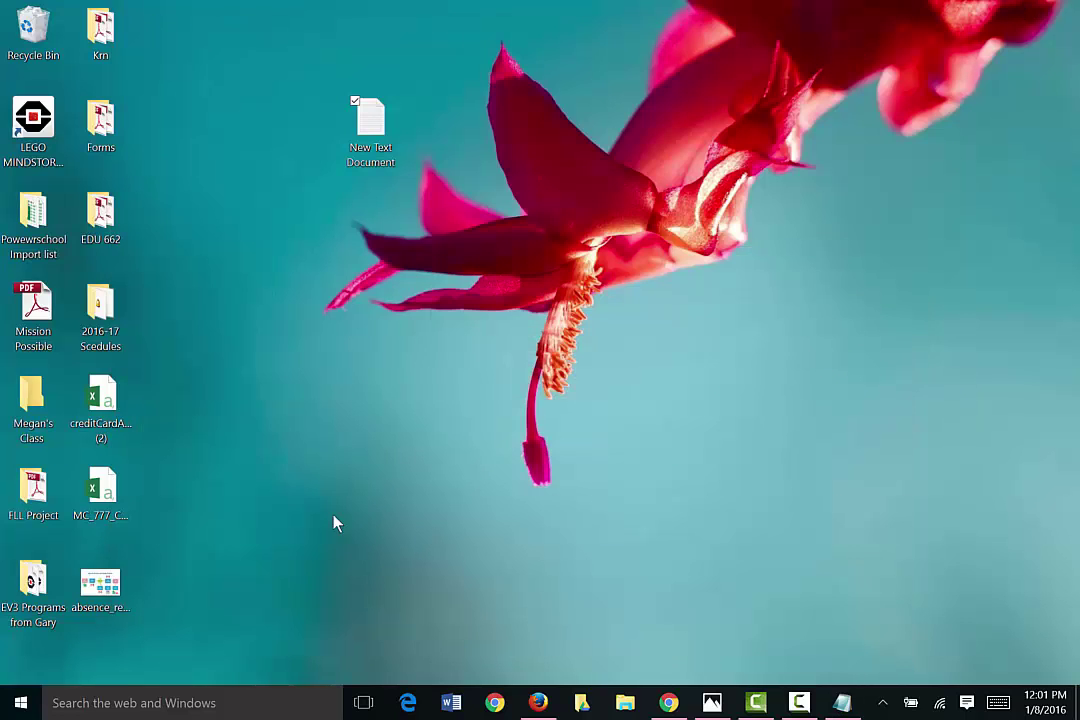
Step: Start a blank Word document, paste the form link, and set it to font size 36
{"action": "left_click", "coordinate": [451, 703]}
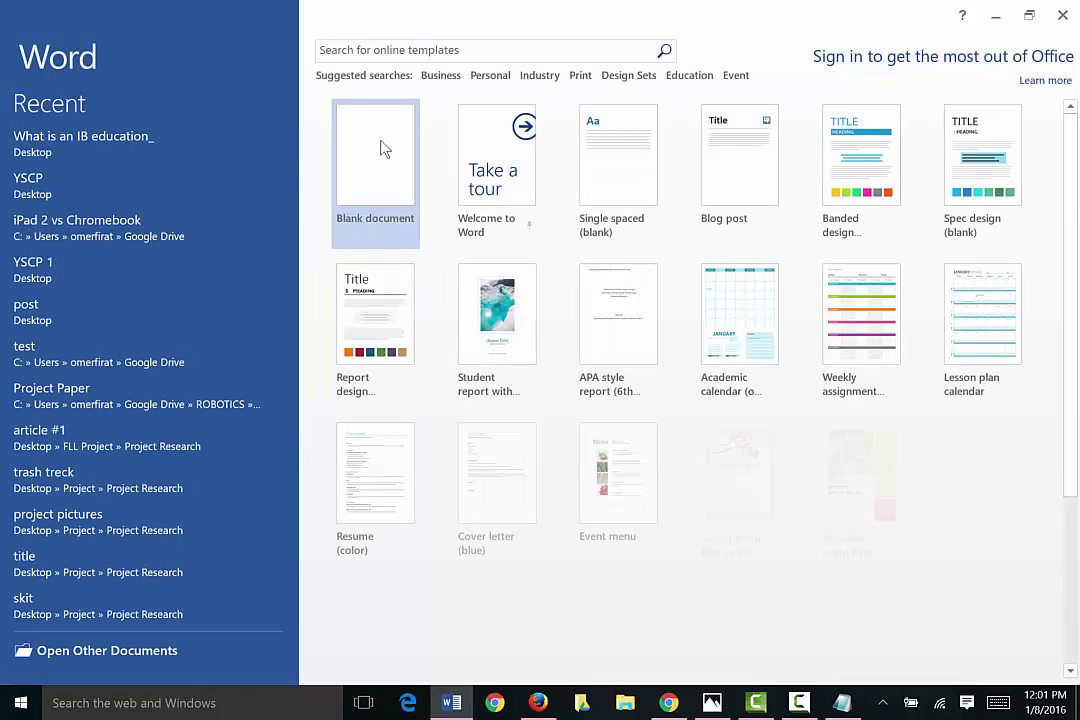
{"action": "left_click", "coordinate": [380, 152]}
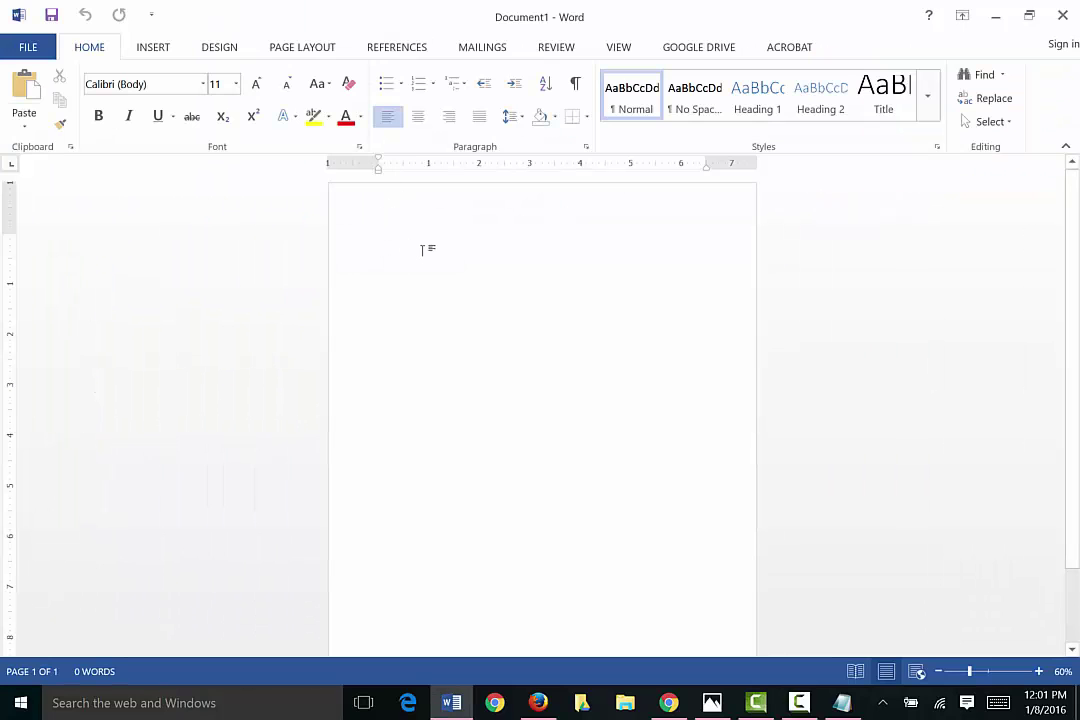
{"action": "type", "text": "https://docs.google.com/a/yscp.org/forms/d/17DxxG_mkI8phn9Fwcx2p2B2JGQTWDYNAVvfsAkXyuvU/viewform?entry.475970803=Requester&entry.1981022406&entry.462950180&entry.1489395569&entry.301391435&entry.824543834"}
{"action": "left_click_drag", "start_coordinate": [513, 265], "coordinate": [370, 236]}
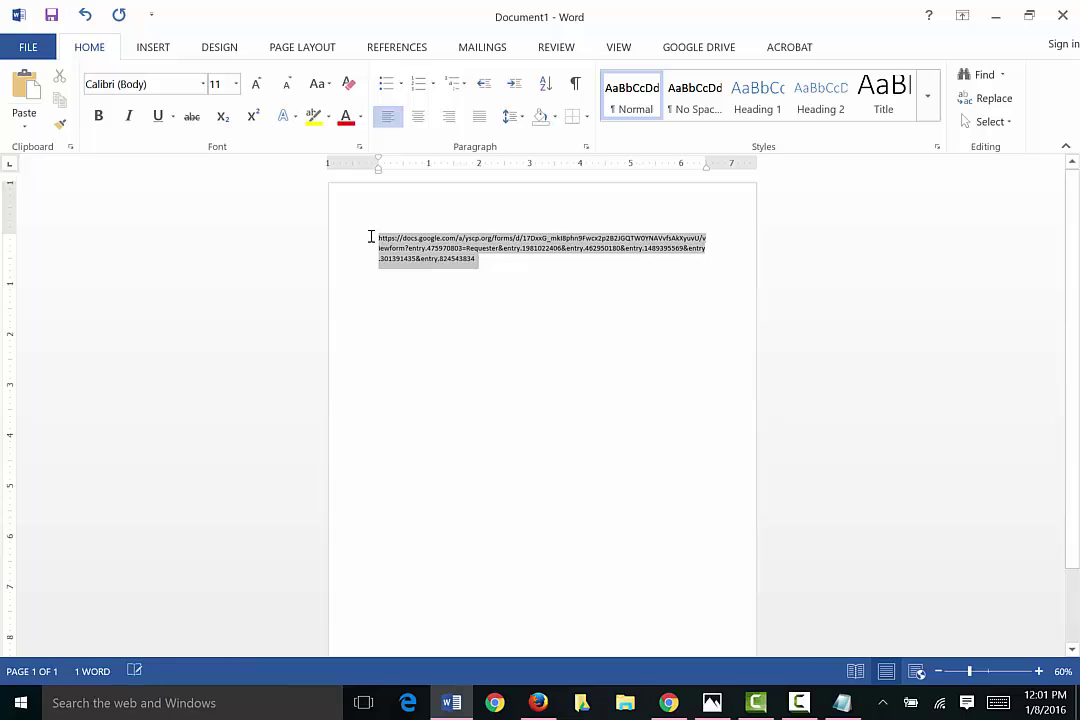
{"action": "left_click", "coordinate": [236, 85]}
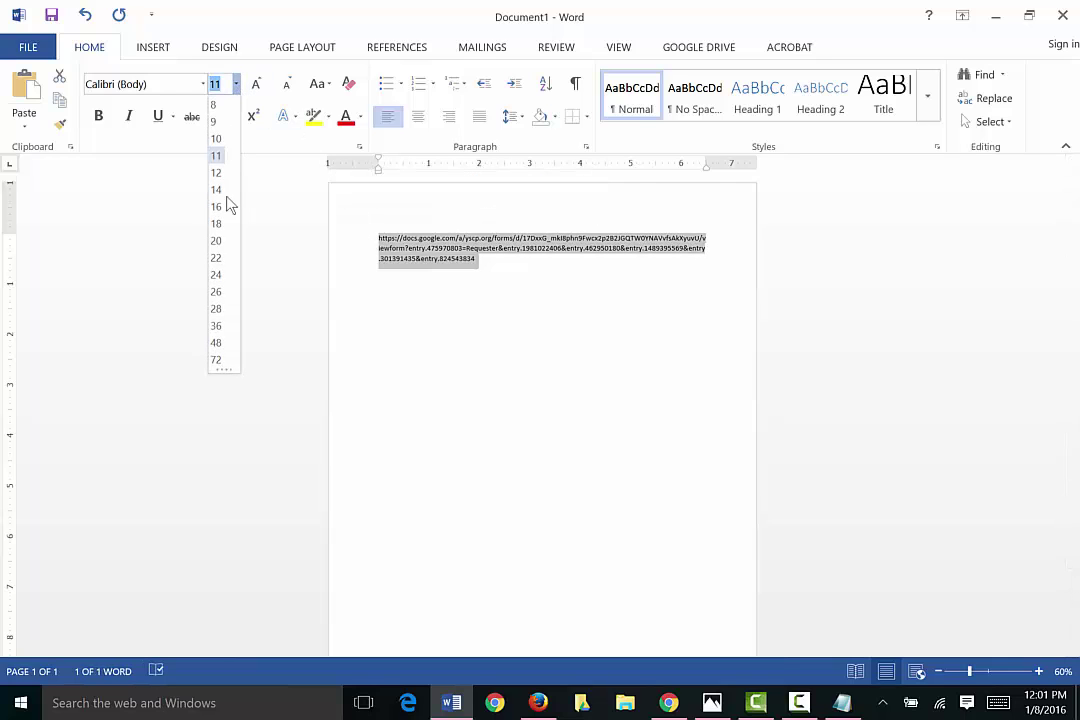
{"action": "left_click", "coordinate": [216, 326]}
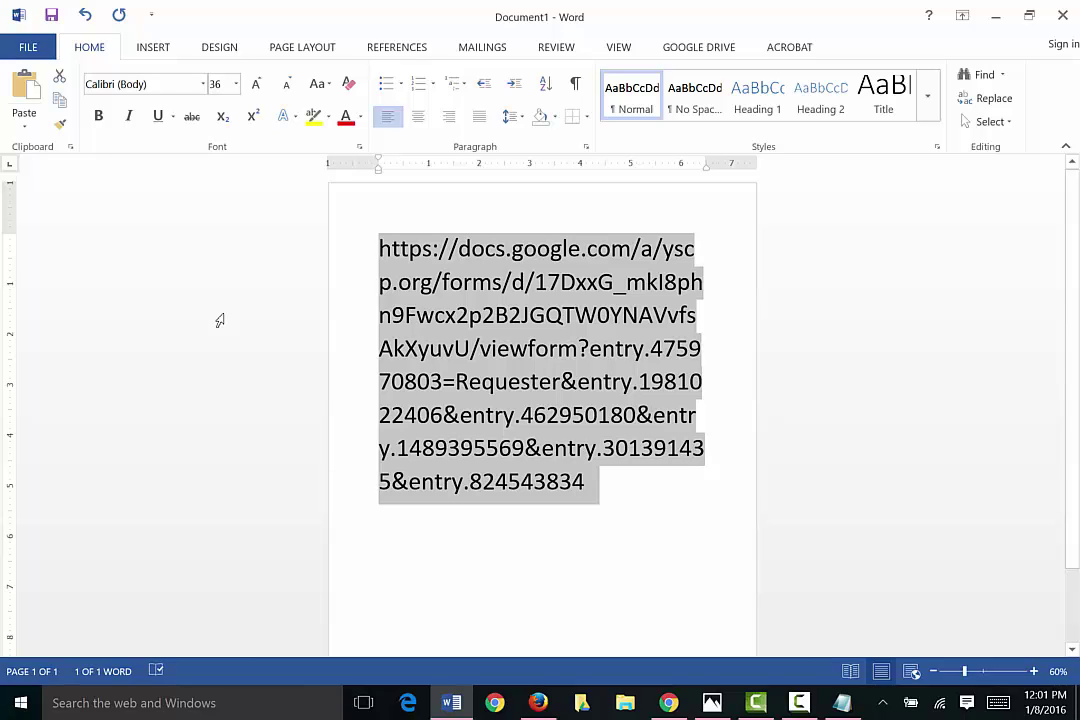
{"action": "left_click", "coordinate": [614, 312]}
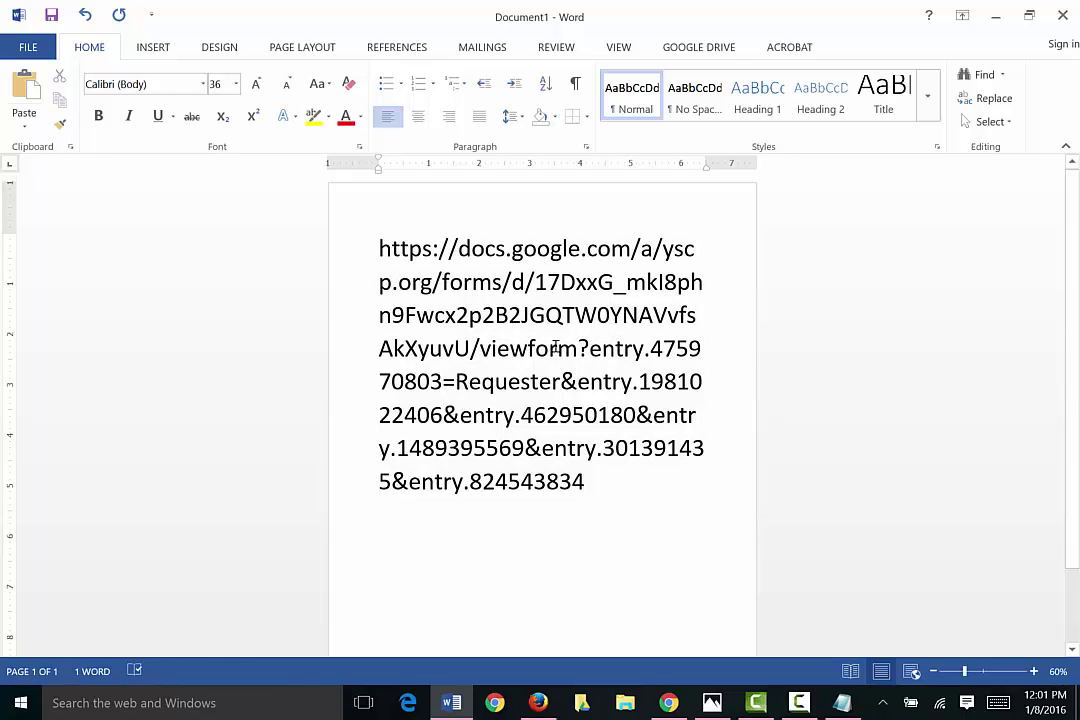
Step: Replace 'viewform?' in the link with 'formResponse?' and remove the stray space
{"action": "left_click_drag", "start_coordinate": [588, 348], "coordinate": [510, 352]}
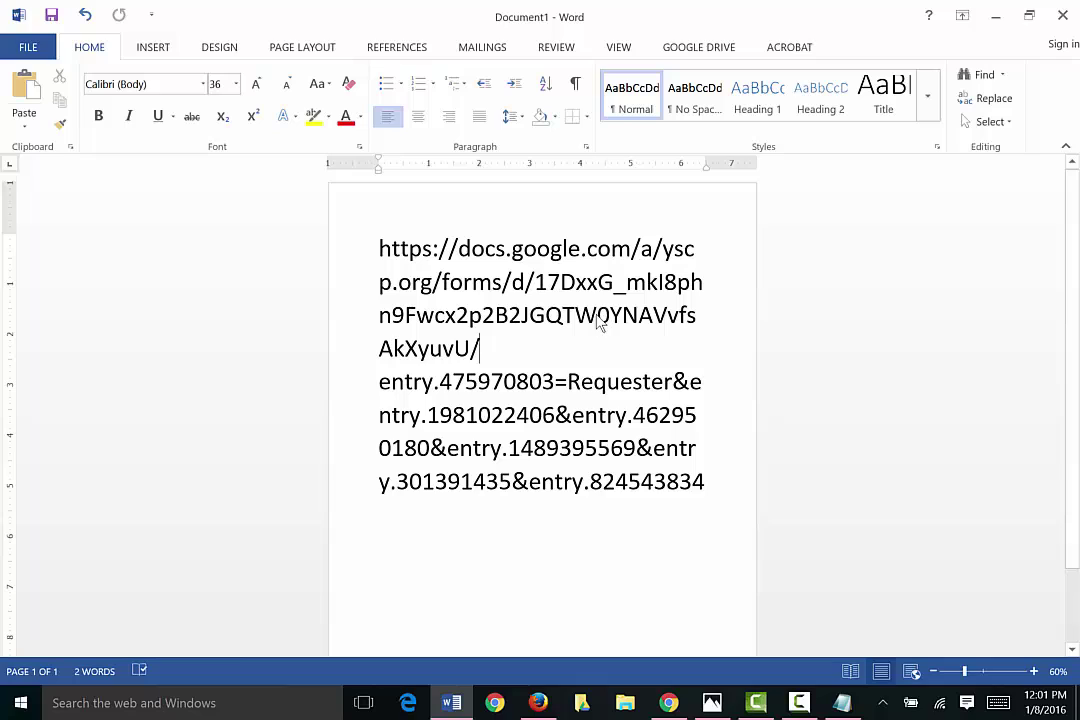
{"action": "type", "text": "form"}
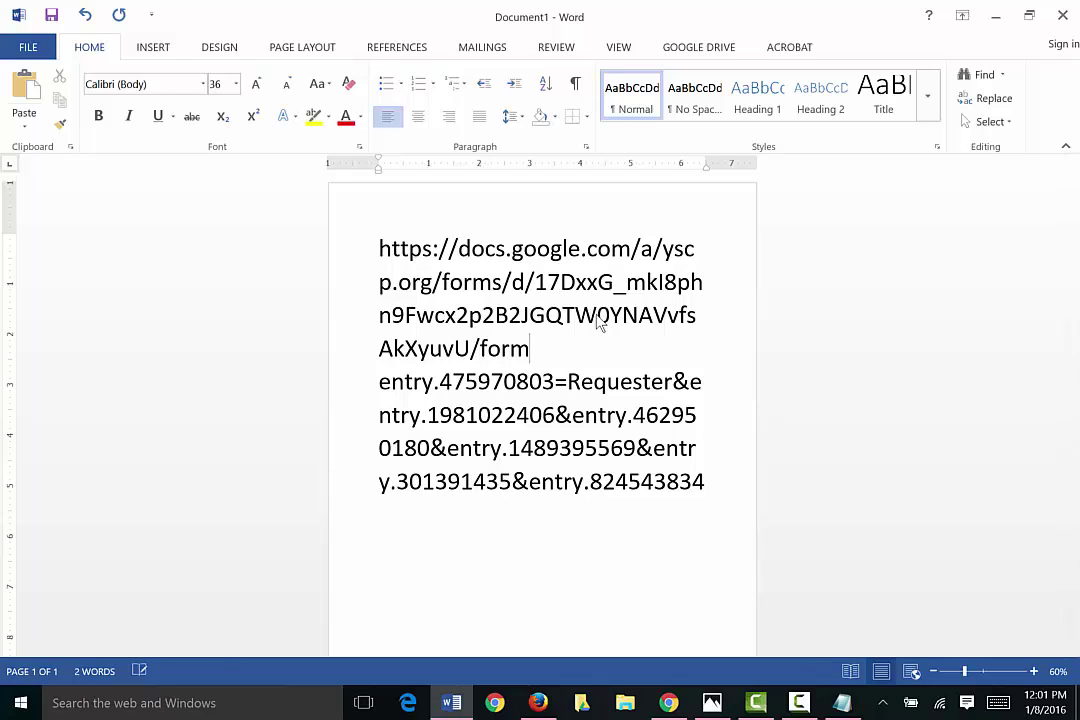
{"action": "type", "text": "Respons"}
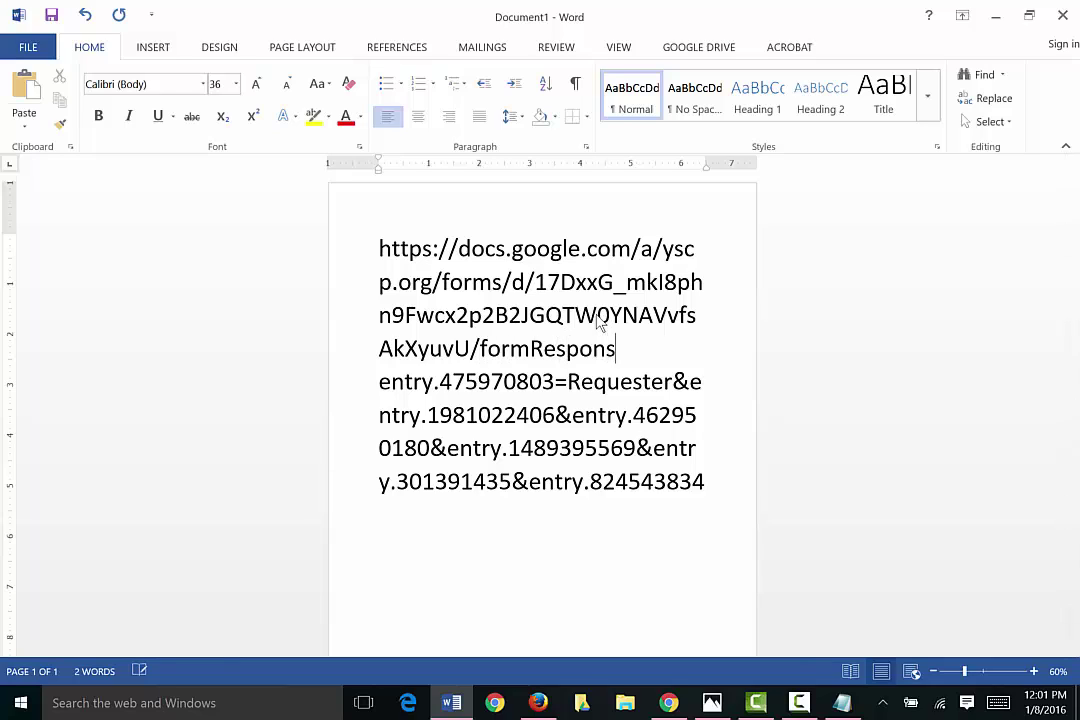
{"action": "type", "text": "e?"}
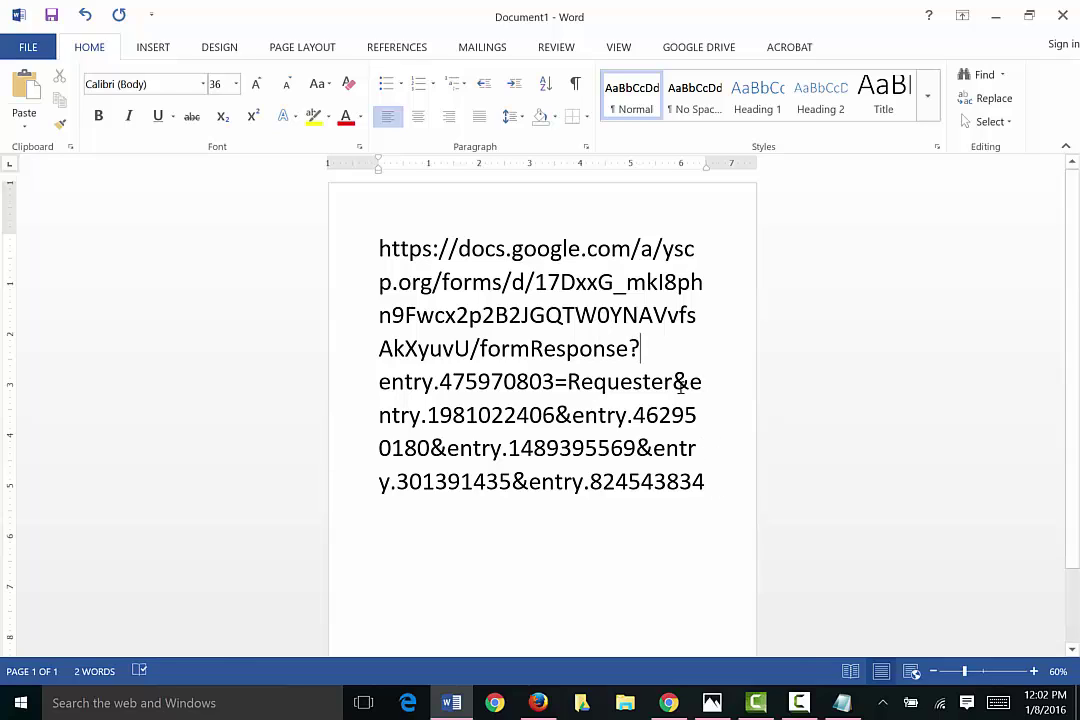
{"action": "key", "text": "Delete"}
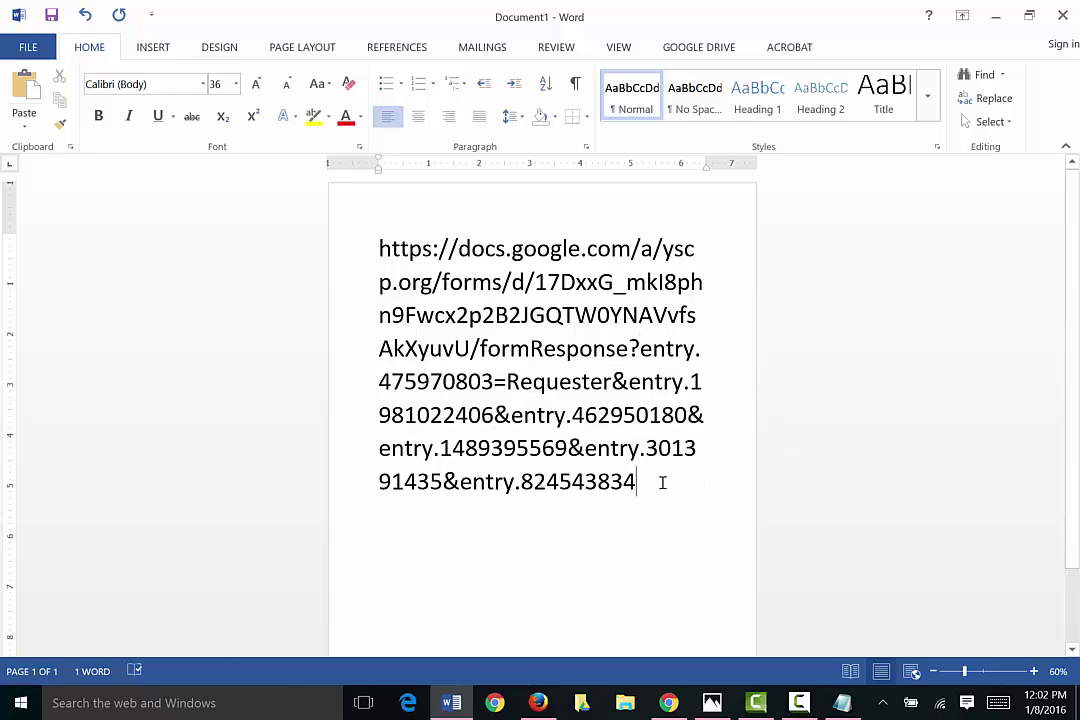
Step: Append '&continue=continue' to the link, fixing typos, and select the whole URL
{"action": "type", "text": "&"}
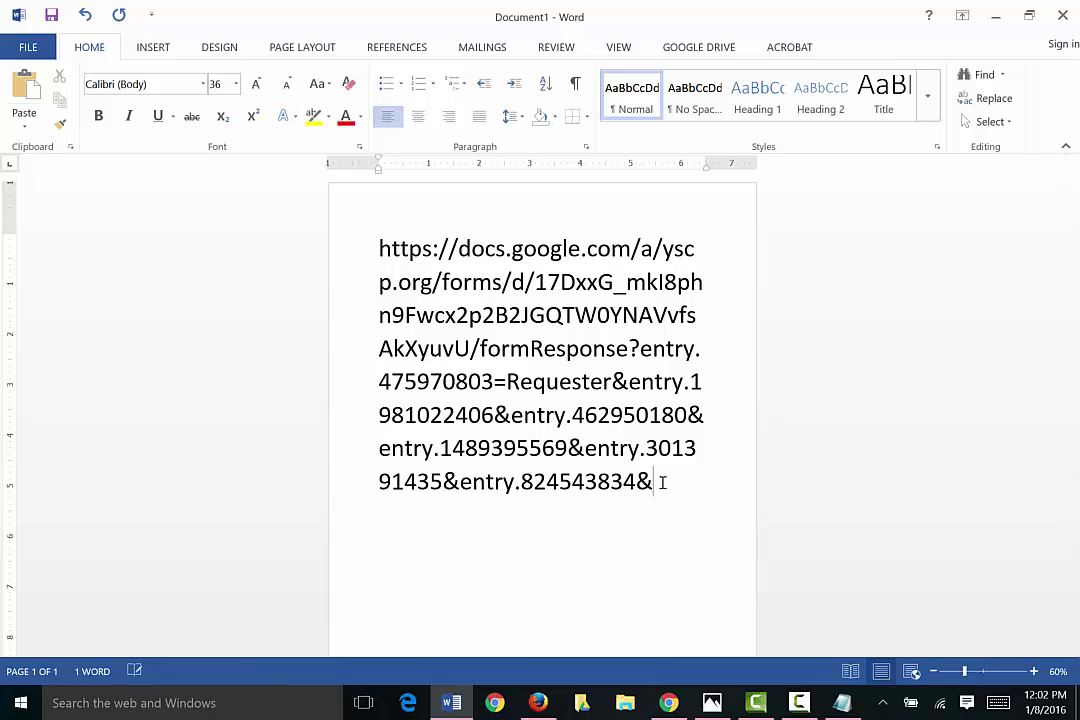
{"action": "type", "text": "continue"}
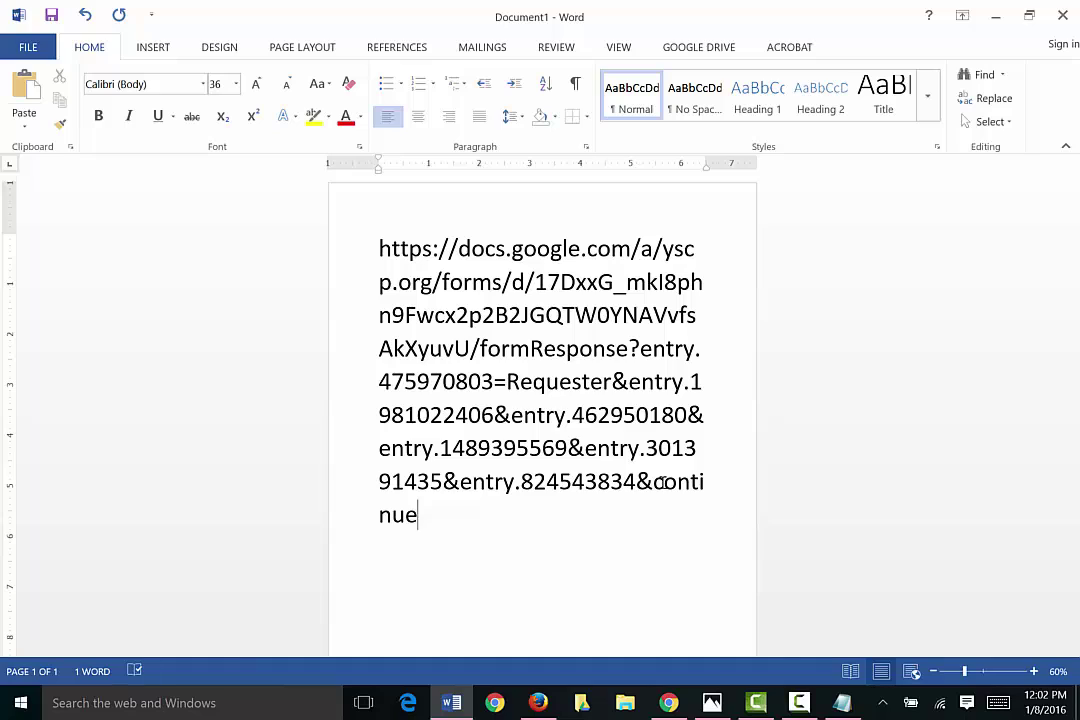
{"action": "type", "text": "=cint"}
{"action": "key", "text": "BackSpace"}
{"action": "key", "text": "BackSpace"}
{"action": "key", "text": "BackSpace"}
{"action": "type", "text": "omtim"}
{"action": "type", "text": "ue"}
{"action": "key", "text": "BackSpace"}
{"action": "key", "text": "BackSpace"}
{"action": "key", "text": "BackSpace"}
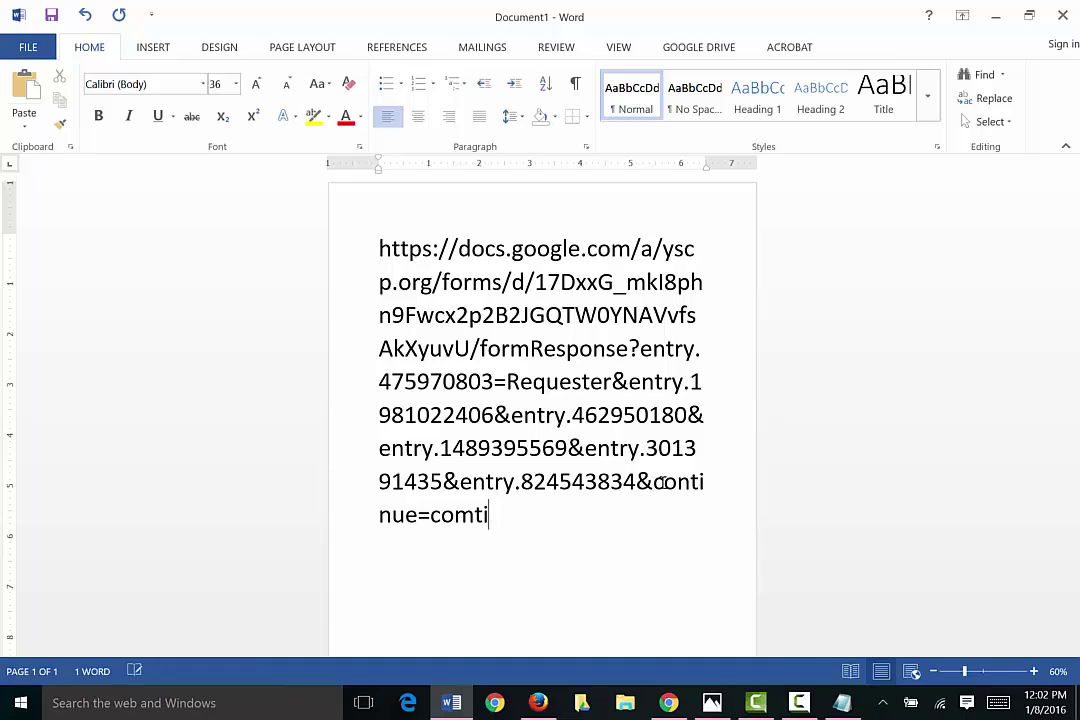
{"action": "type", "text": "nue"}
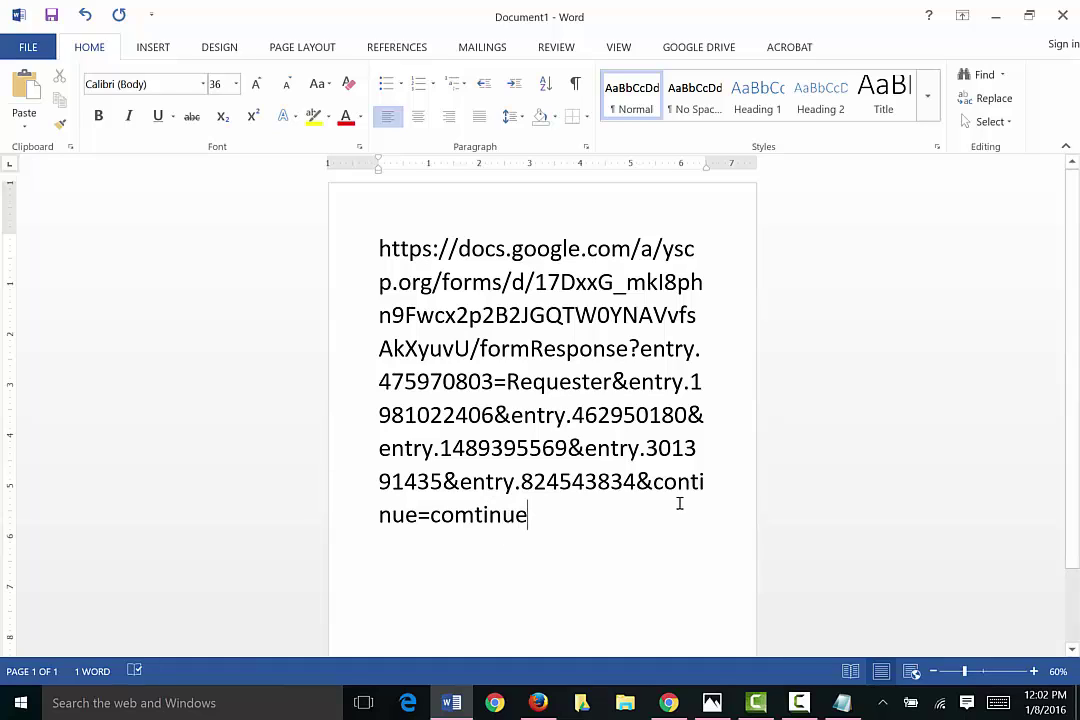
{"action": "key", "text": "Left"}
{"action": "key", "text": "Left"}
{"action": "key", "text": "Left"}
{"action": "key", "text": "Left"}
{"action": "key", "text": "Left"}
{"action": "key", "text": "BackSpace"}
{"action": "type", "text": "n"}
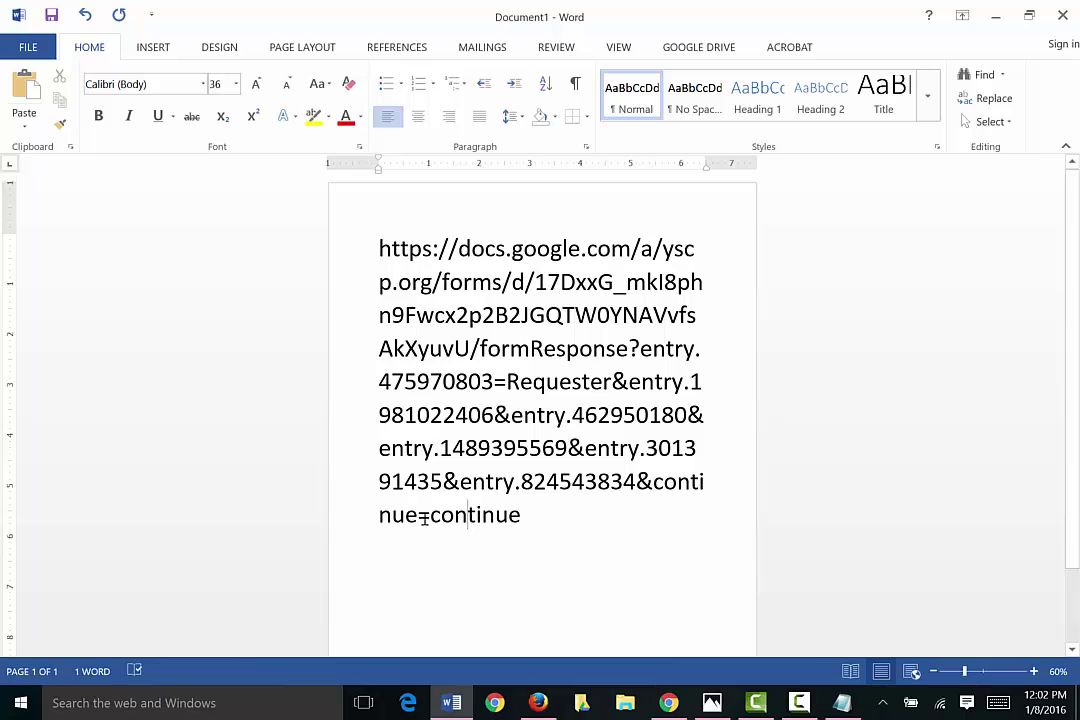
{"action": "left_click", "coordinate": [514, 513]}
{"action": "left_click_drag", "start_coordinate": [512, 510], "coordinate": [366, 248]}
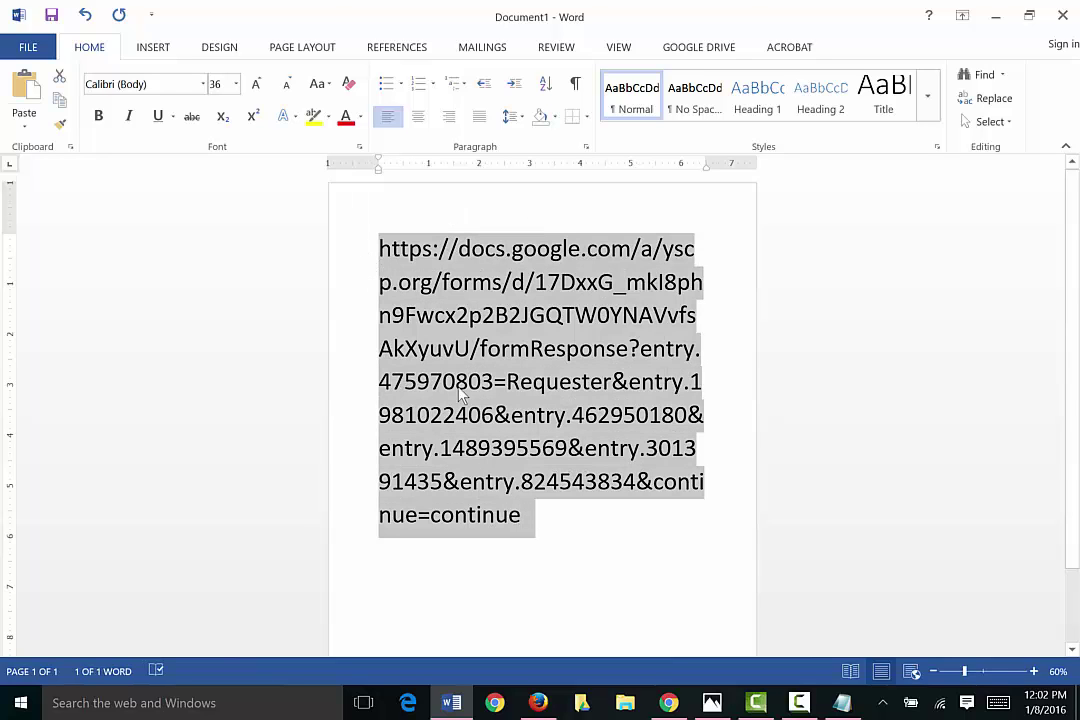
Step: Load the edited link in a new Firefox tab to open the form at the Requester section
{"action": "left_click", "coordinate": [538, 703]}
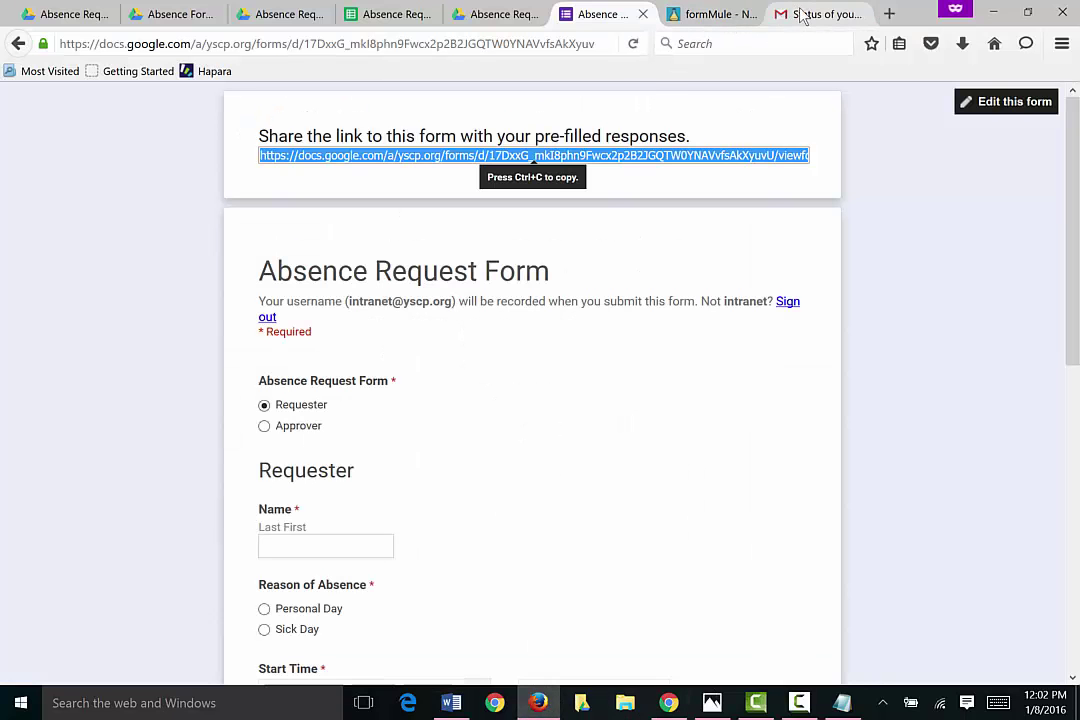
{"action": "left_click", "coordinate": [889, 14]}
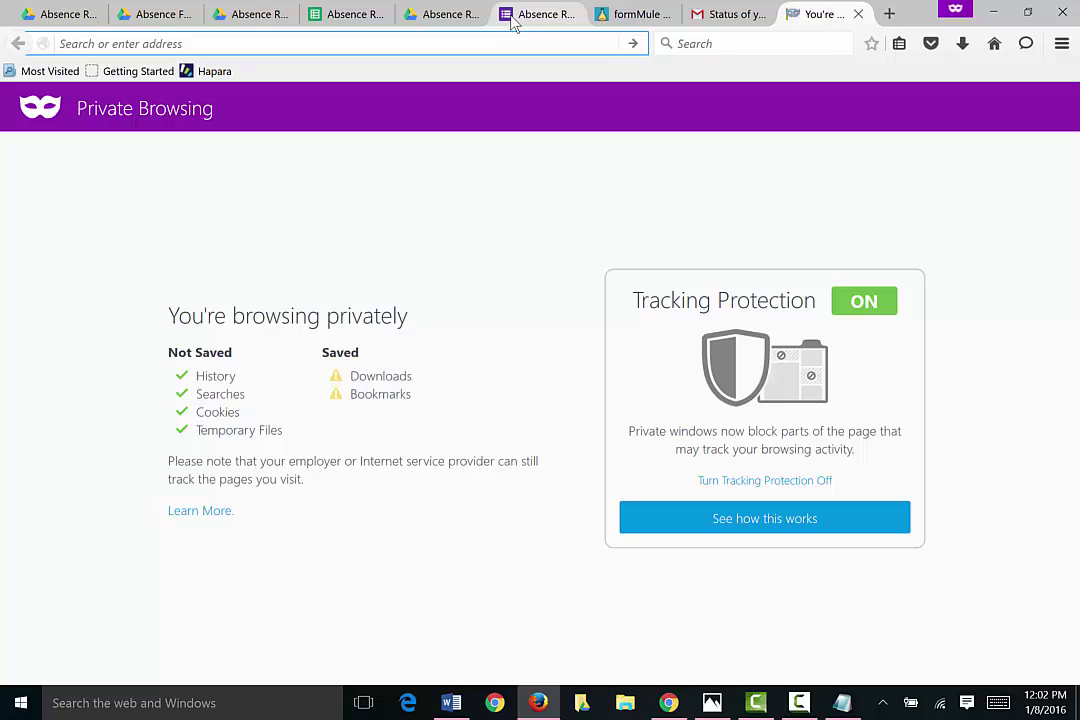
{"action": "key", "text": "ctrl+v"}
{"action": "key", "text": "Return"}
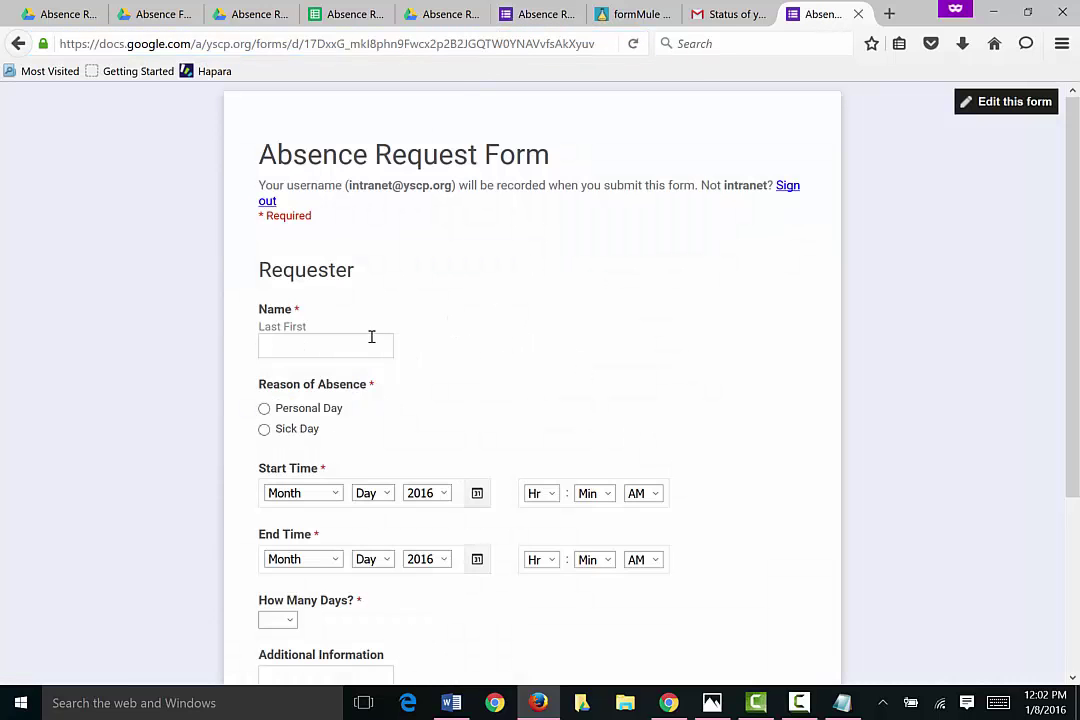
{"action": "scroll", "coordinate": [658, 390], "scroll_direction": "down", "scroll_amount": 5}
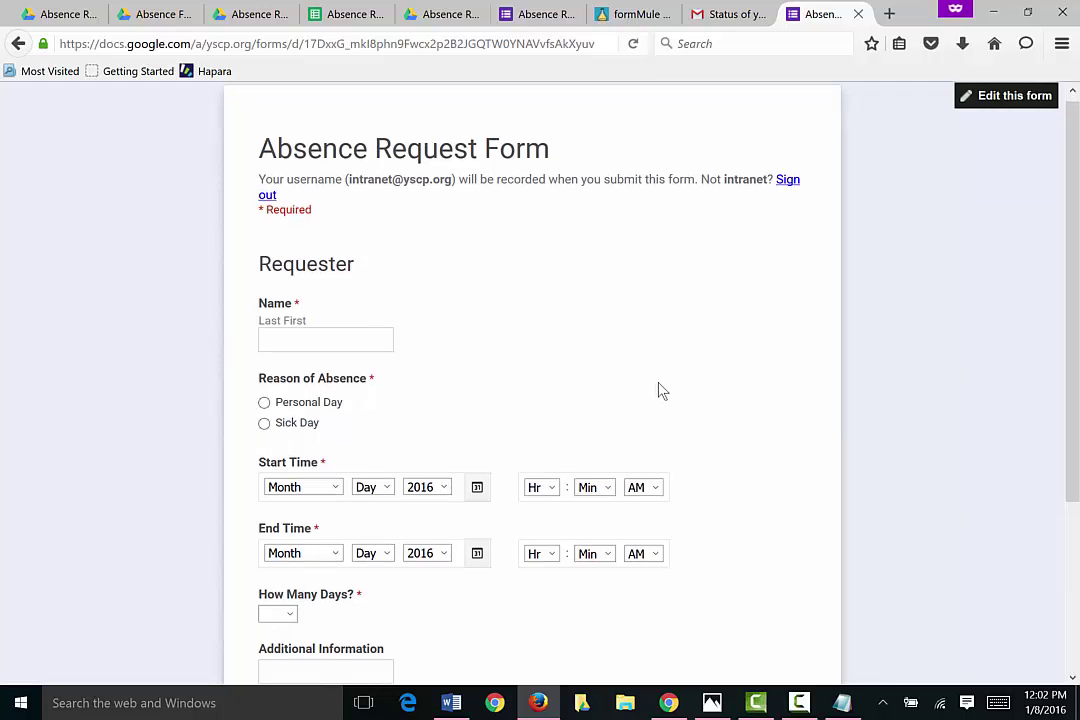
{"action": "scroll", "coordinate": [650, 390], "scroll_direction": "up", "scroll_amount": 5}
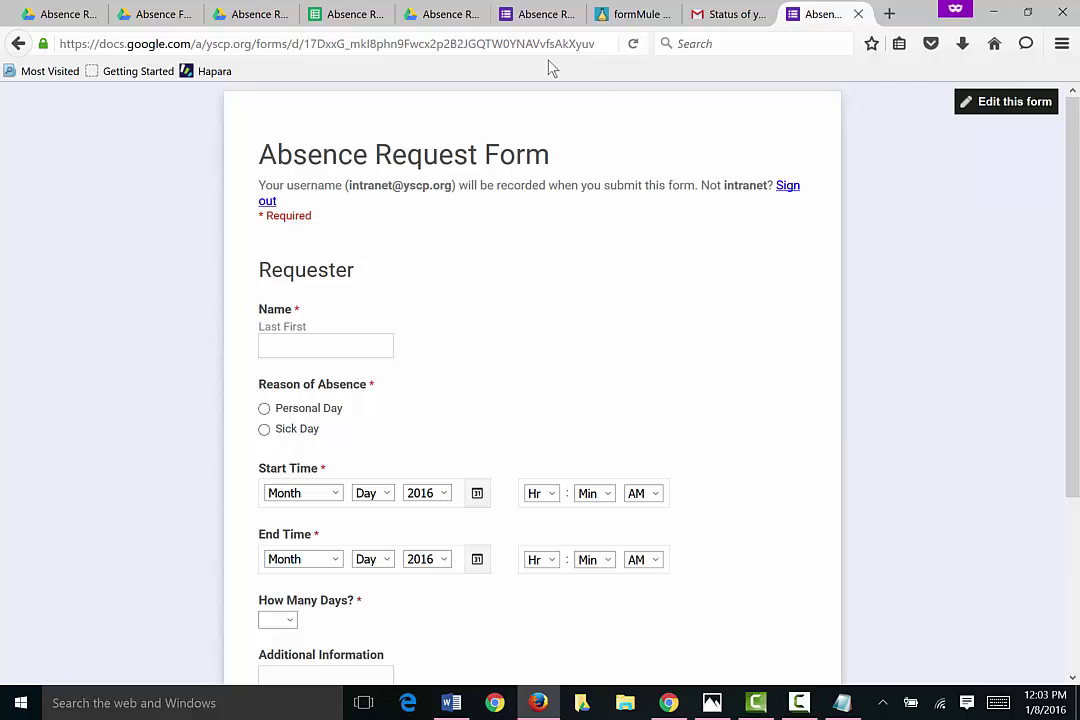
Step: Go from the Drive folder to the Absence Request Form spreadsheet's Sheet1 and select A2
{"action": "left_click", "coordinate": [145, 12]}
{"action": "left_click", "coordinate": [268, 381]}
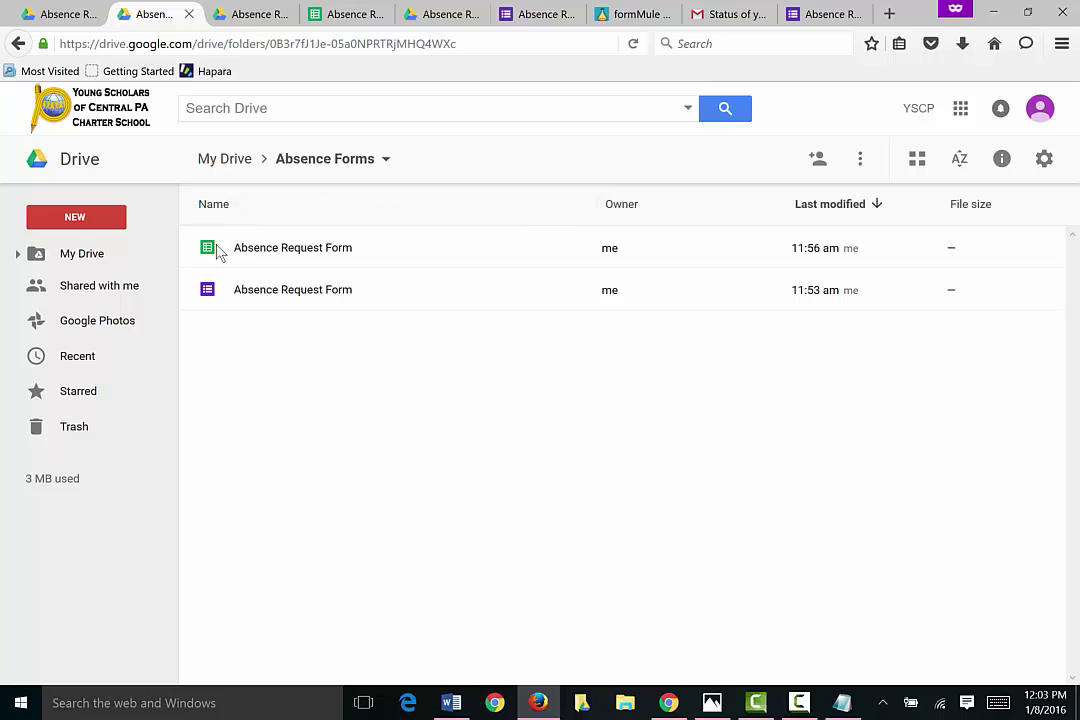
{"action": "left_click", "coordinate": [345, 14]}
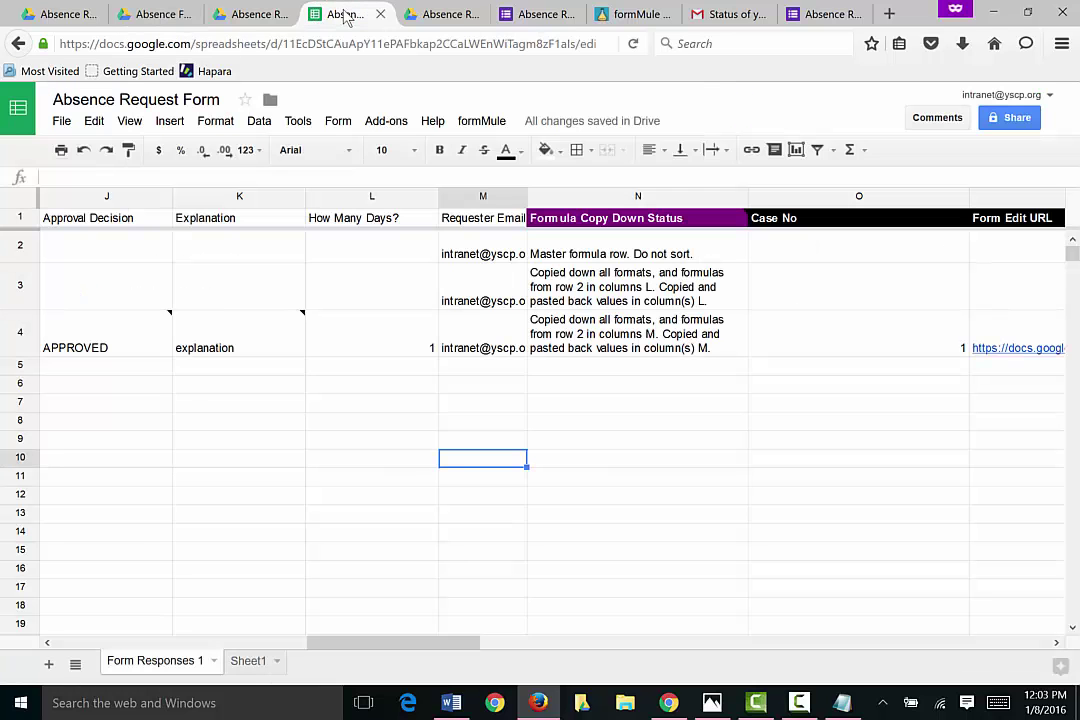
{"action": "left_click", "coordinate": [249, 661]}
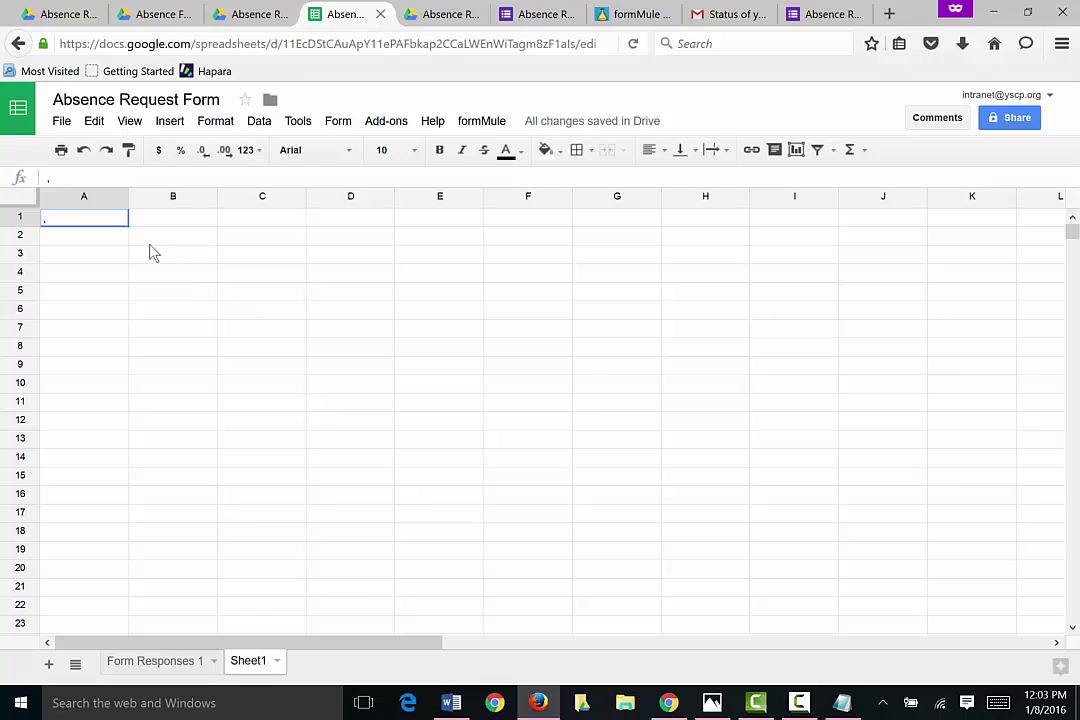
{"action": "left_click", "coordinate": [104, 240]}
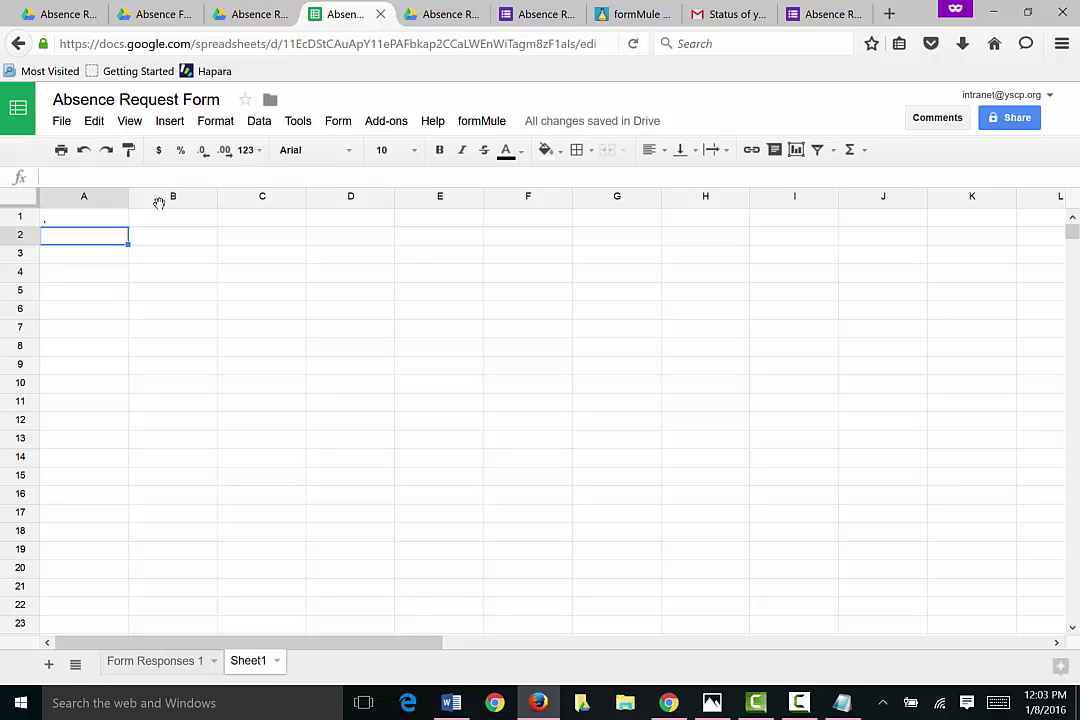
Step: Enter headers Emaill Address, Name, Personal Days Used and Personal Days Left in A1:D1
{"action": "left_click", "coordinate": [82, 220]}
{"action": "type", "text": "Ema"}
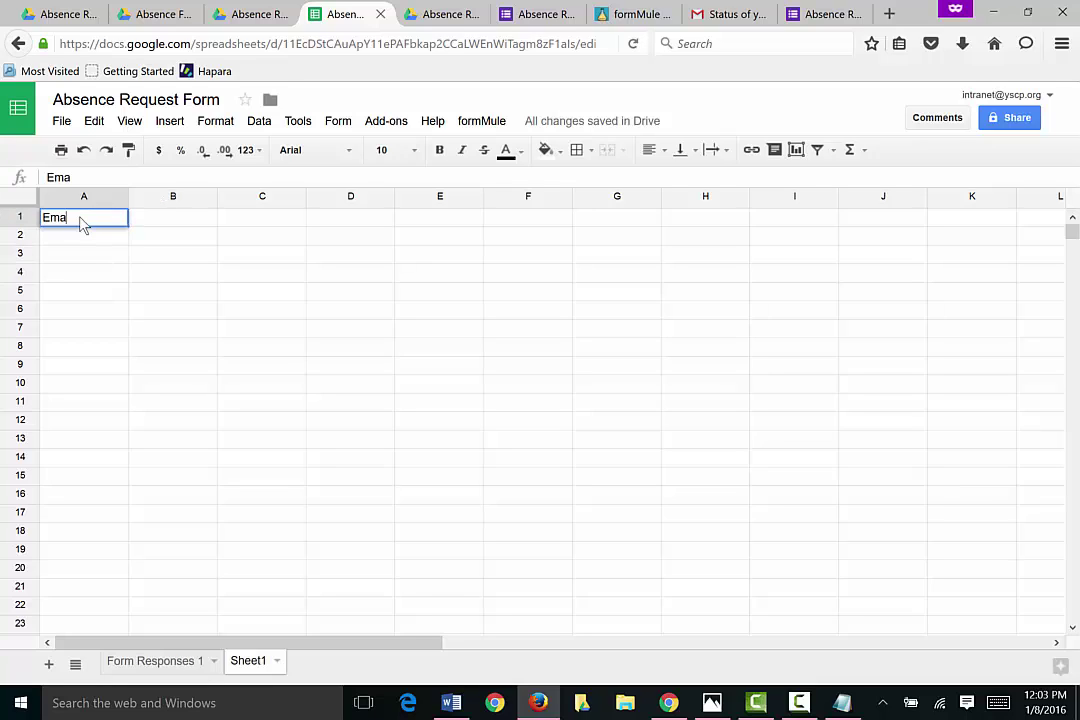
{"action": "type", "text": "ill Address"}
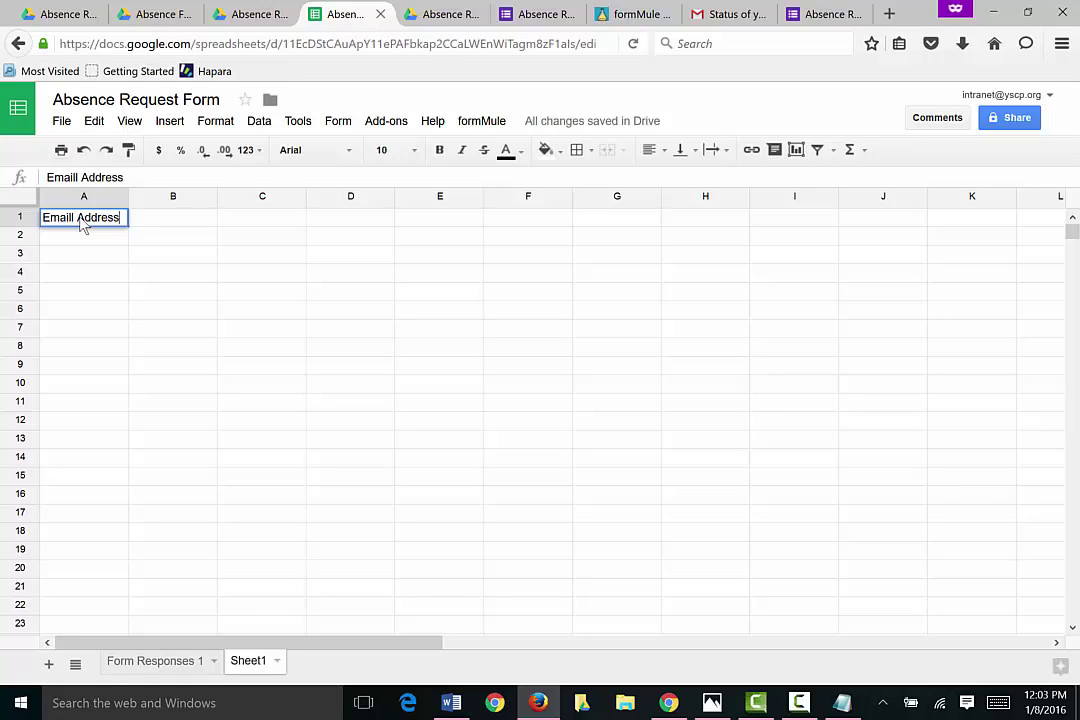
{"action": "key", "text": "Tab"}
{"action": "type", "text": "Name"}
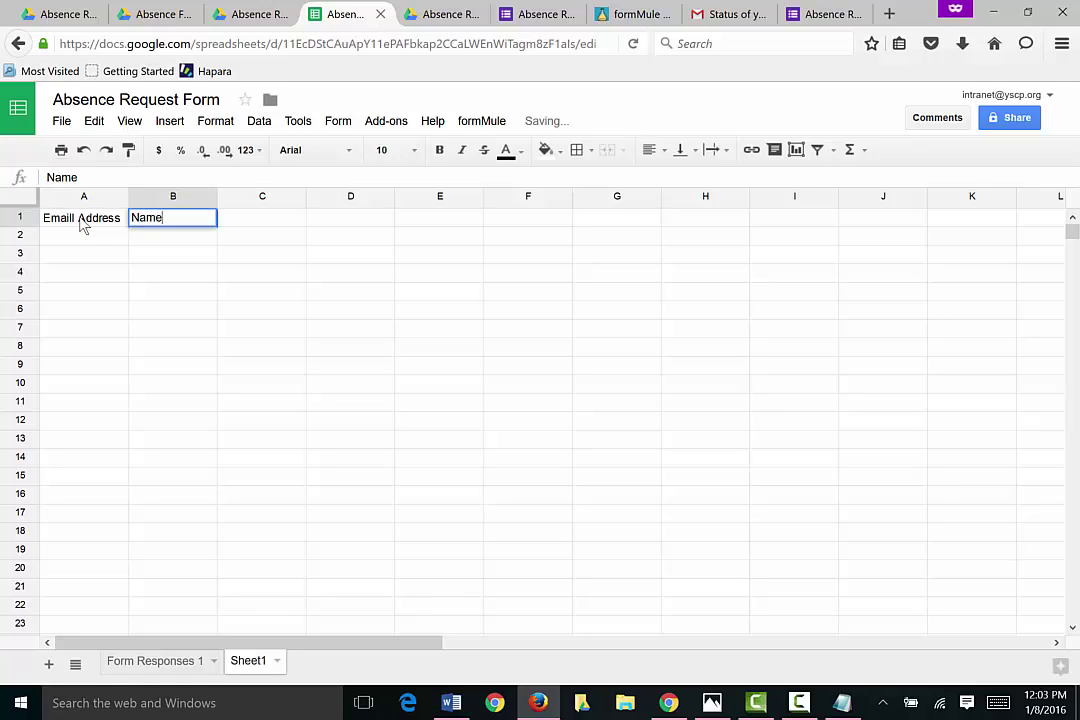
{"action": "key", "text": "Tab"}
{"action": "type", "text": "P"}
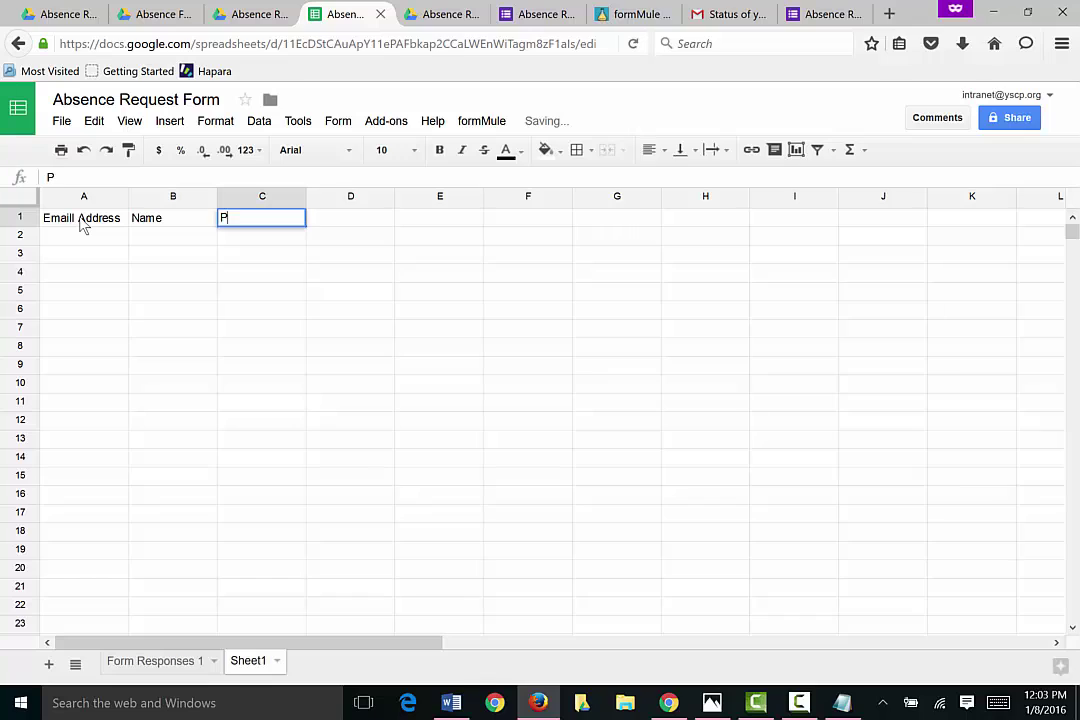
{"action": "type", "text": "ersonal Days "}
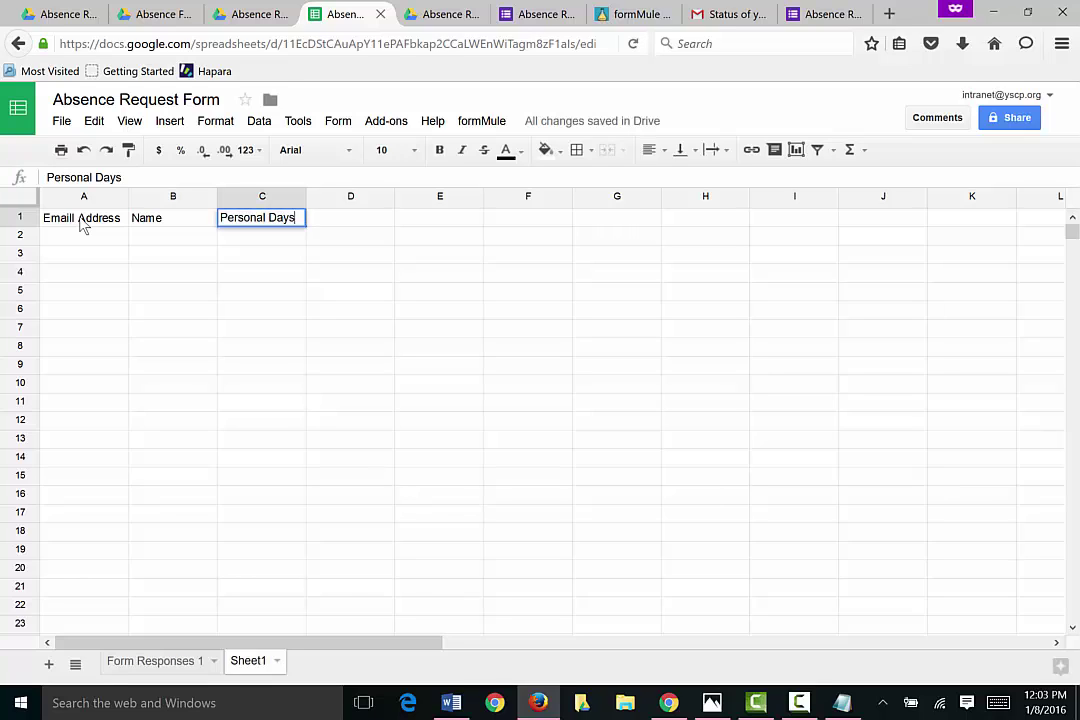
{"action": "type", "text": "Used"}
{"action": "key", "text": "Tab"}
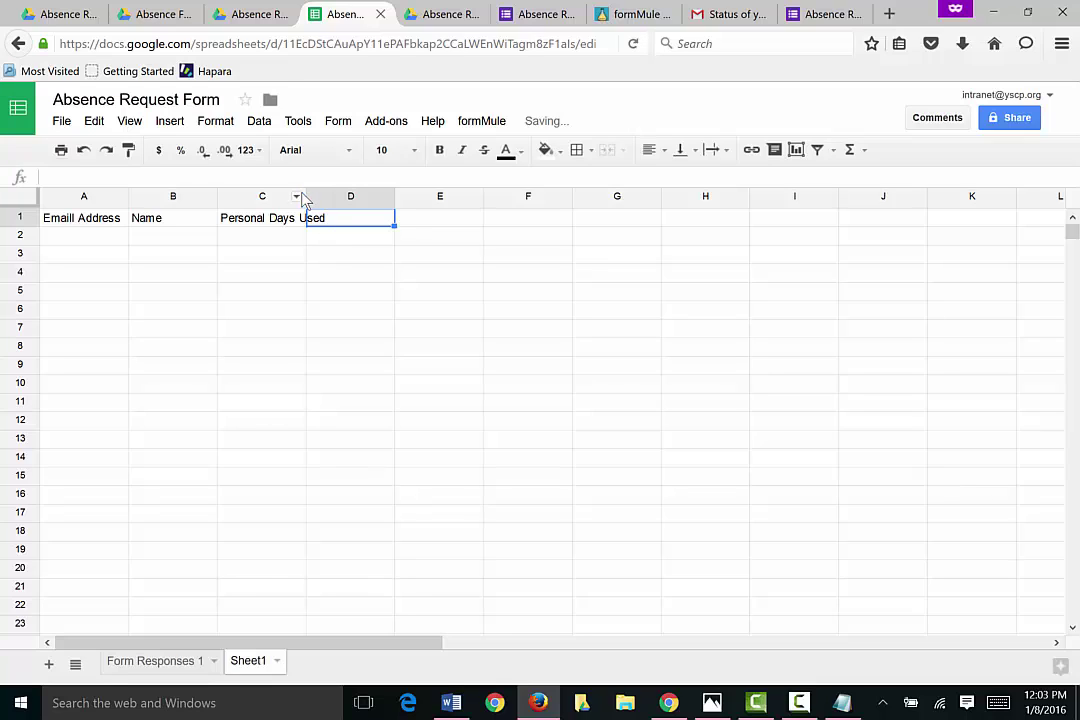
{"action": "left_click_drag", "start_coordinate": [305, 196], "coordinate": [345, 206]}
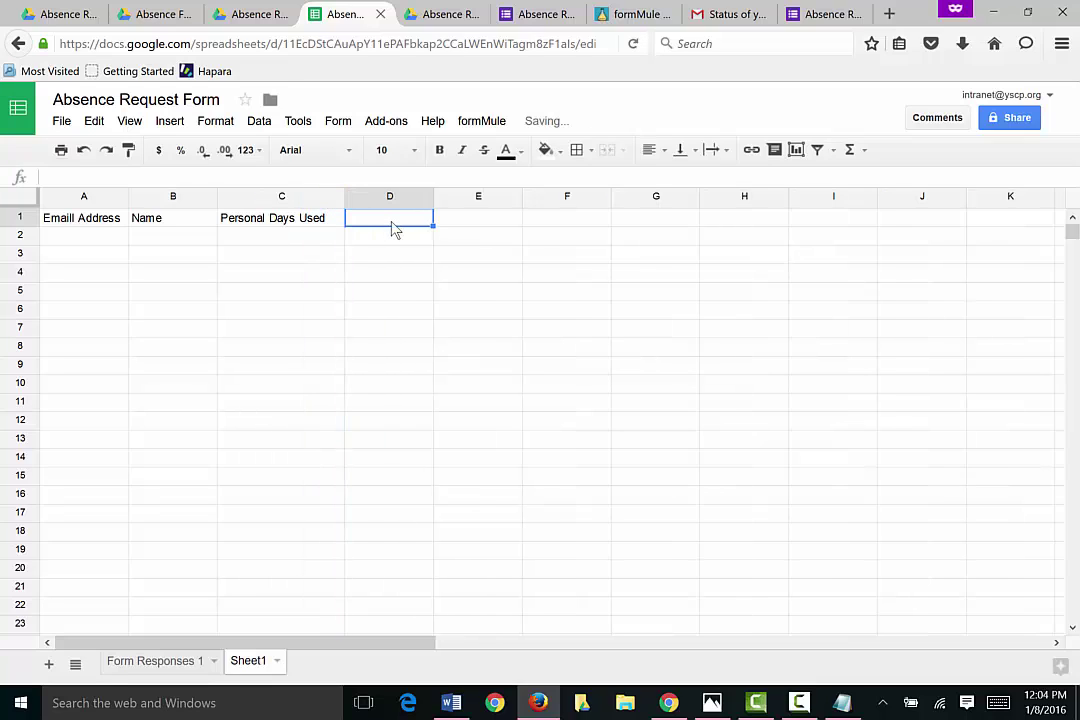
{"action": "type", "text": "Personal Days"}
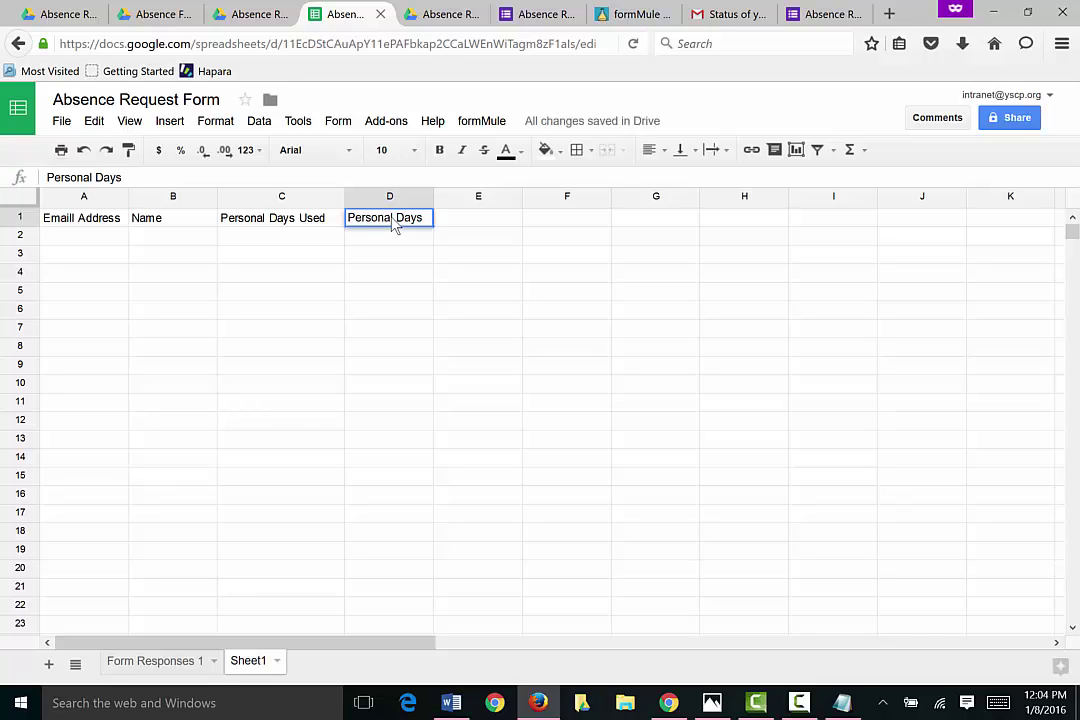
{"action": "type", "text": " Left"}
{"action": "key", "text": "Return"}
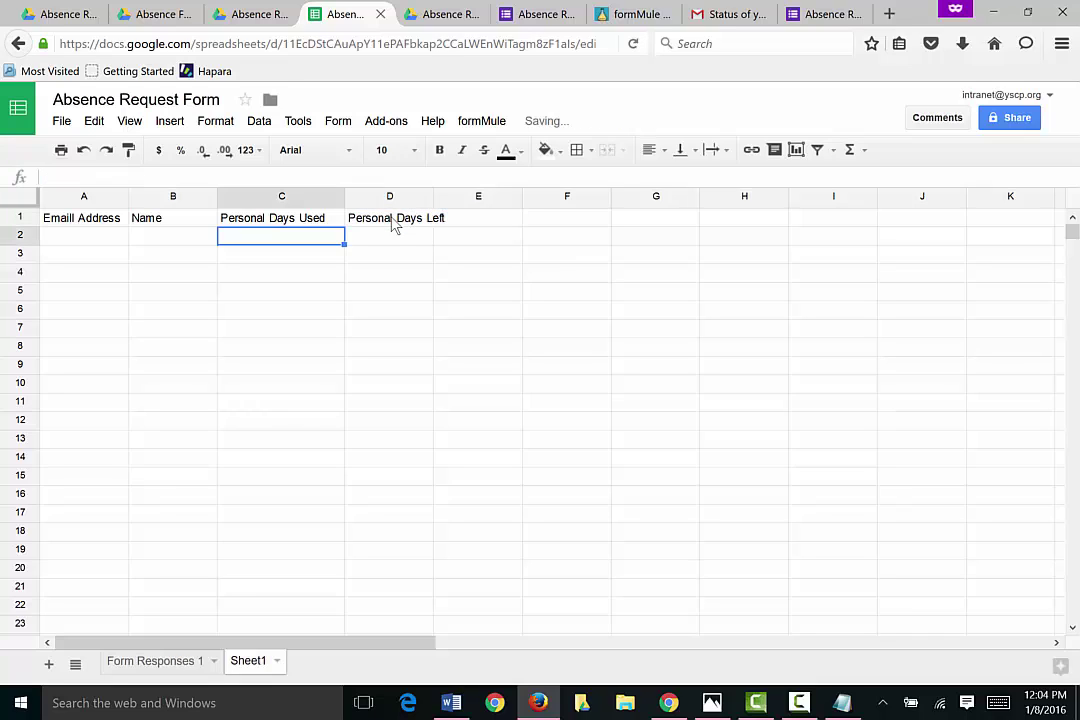
Step: Fill in the person's email in A2 and name in B2, widening column A
{"action": "left_click", "coordinate": [105, 240]}
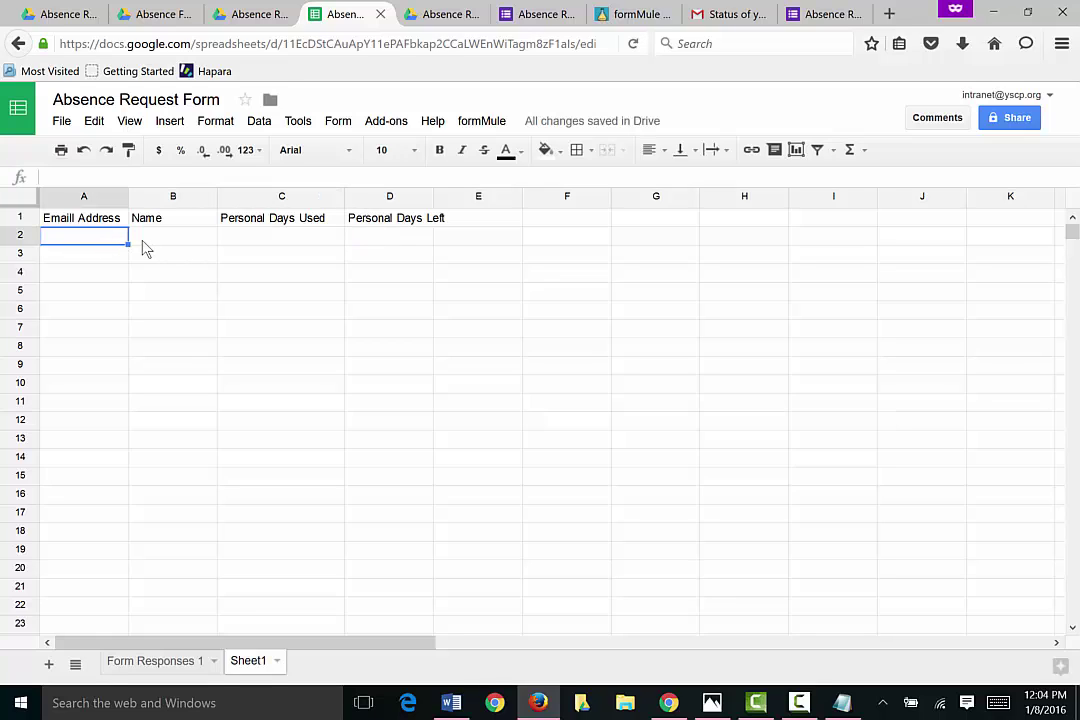
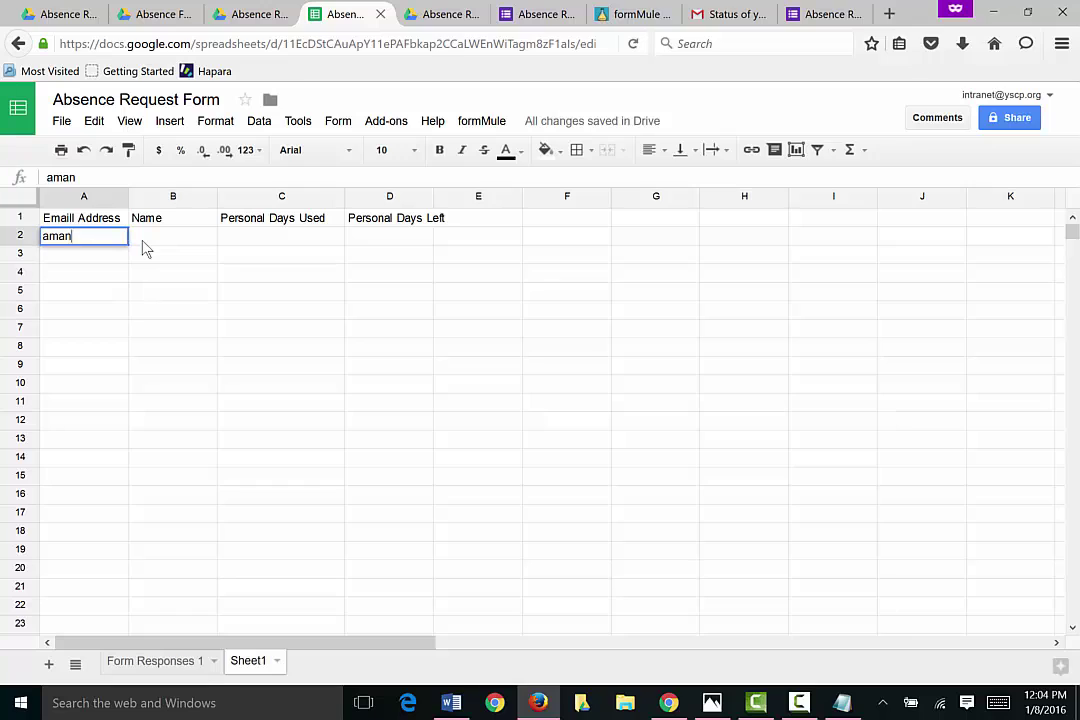
{"action": "key", "text": "Return"}
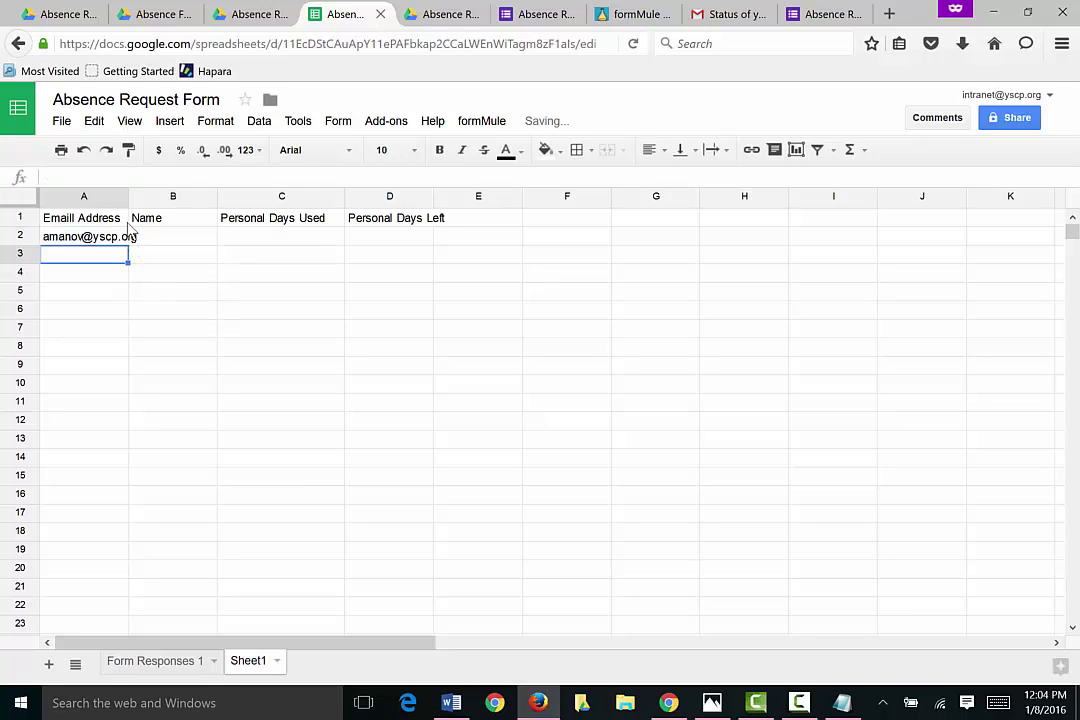
{"action": "left_click_drag", "start_coordinate": [130, 199], "coordinate": [164, 199]}
{"action": "left_click", "coordinate": [188, 240]}
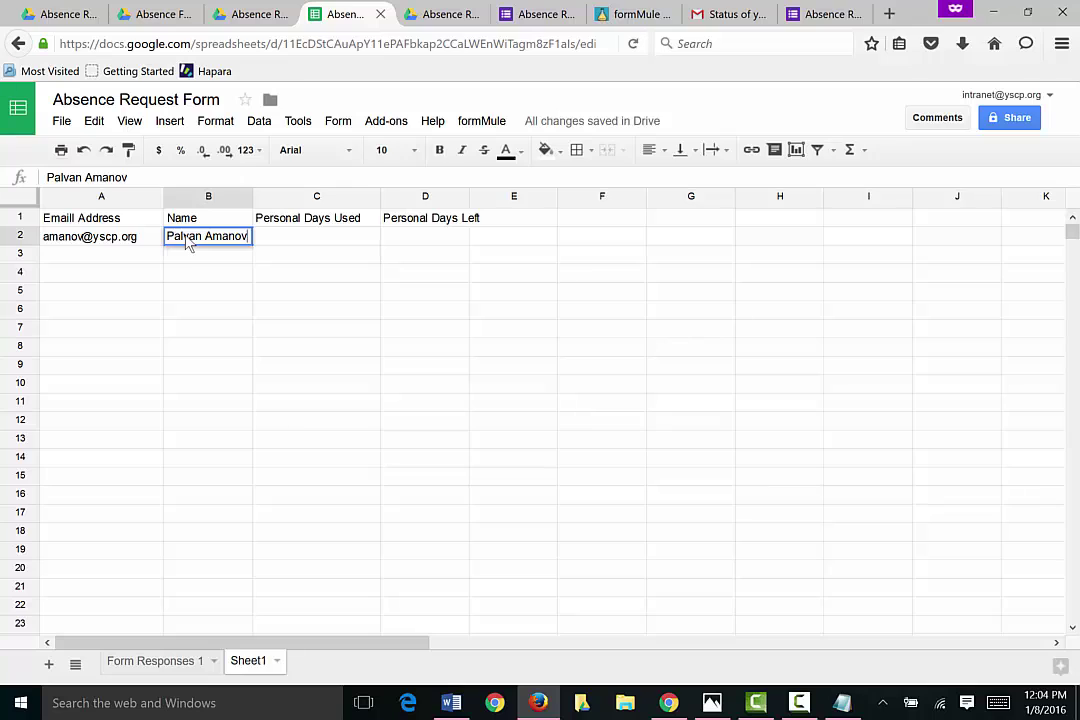
{"action": "key", "text": "Tab"}
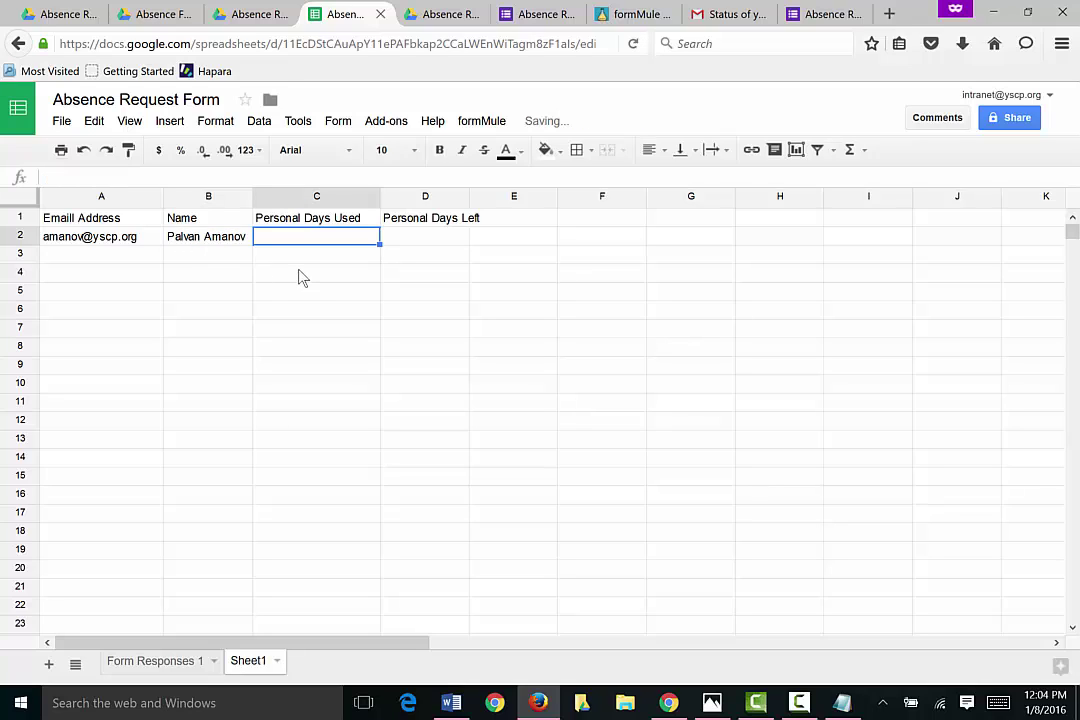
{"action": "type", "text": "="}
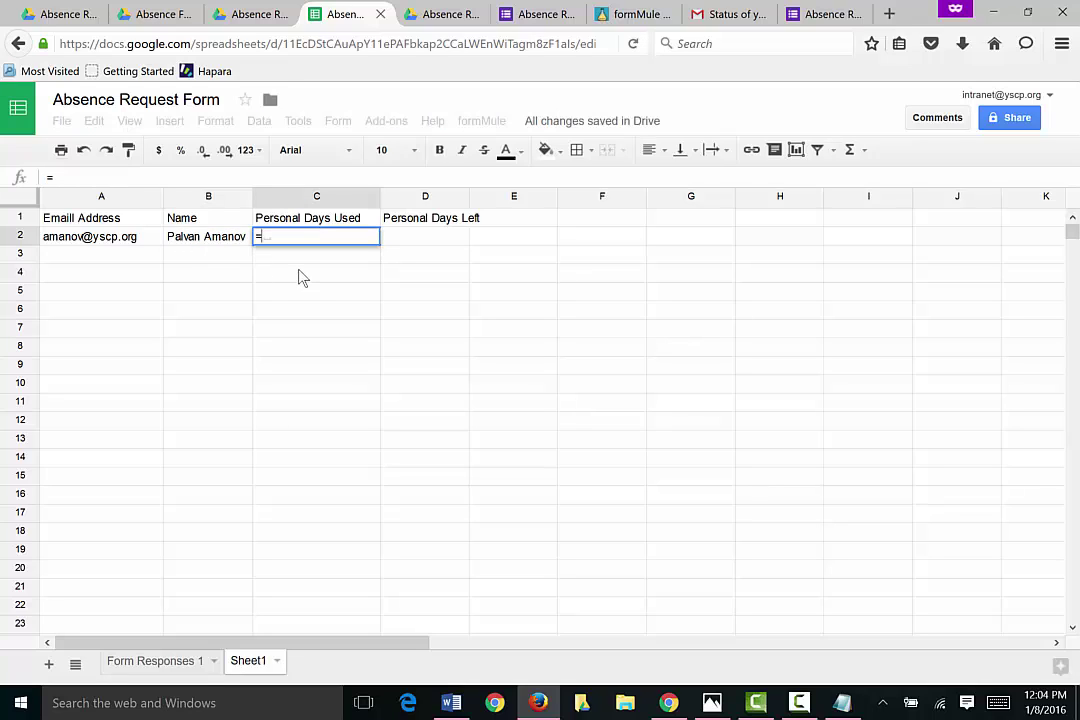
{"action": "type", "text": "sumifs"}
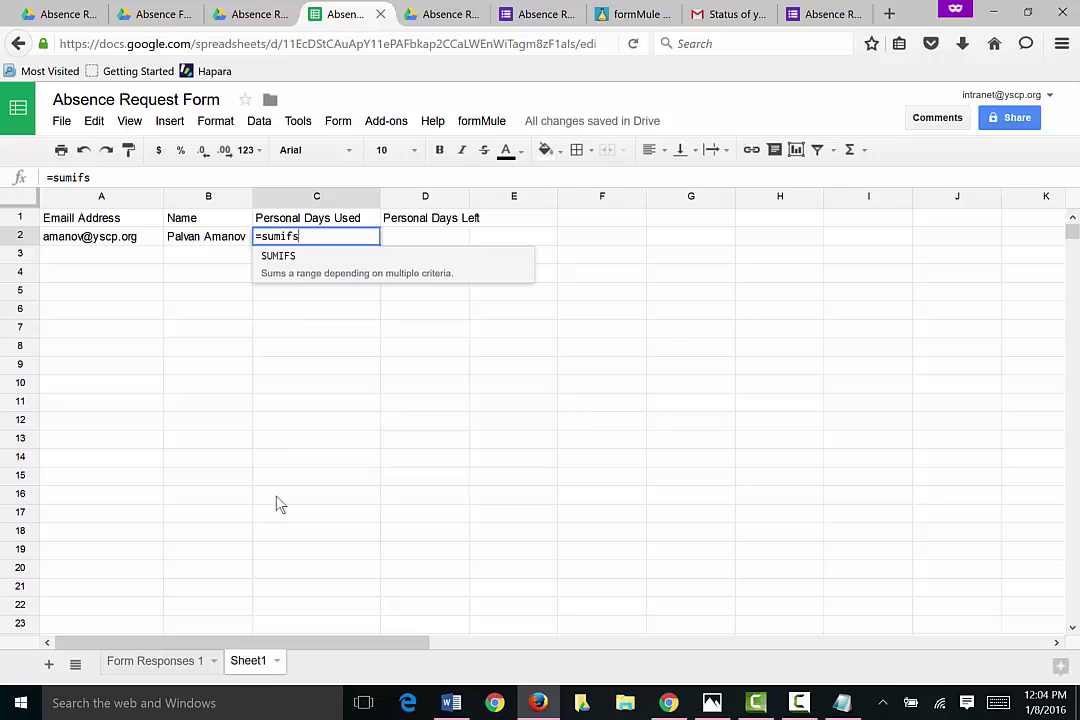
{"action": "key", "text": "Escape"}
{"action": "left_click", "coordinate": [186, 665]}
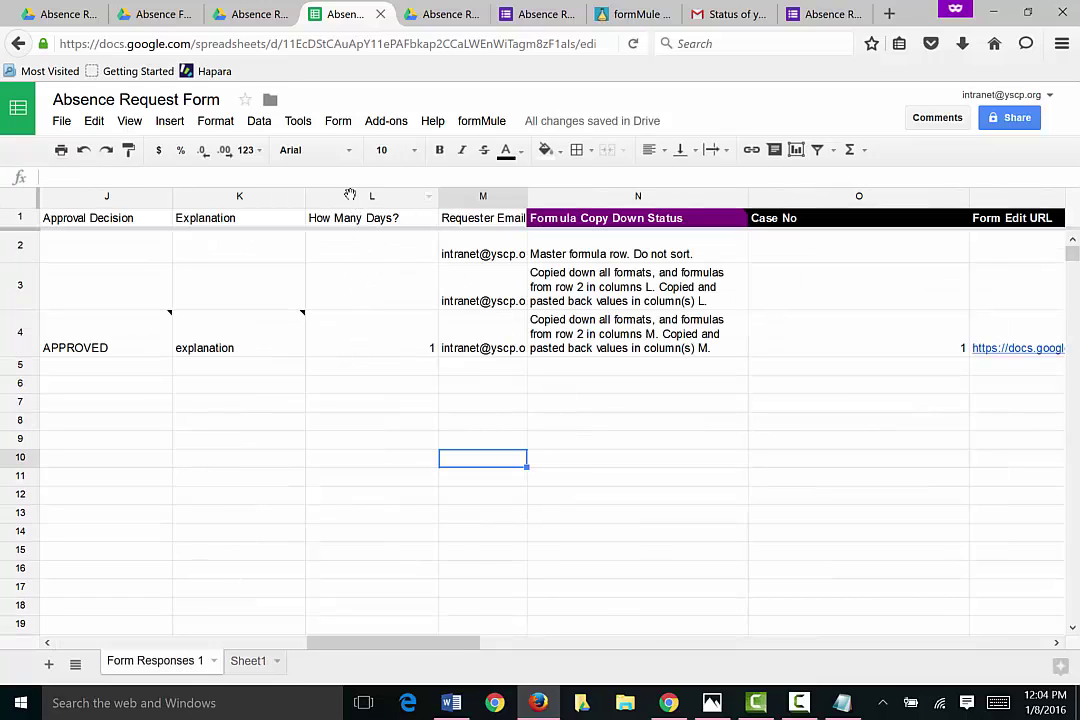
{"action": "left_click", "coordinate": [312, 196]}
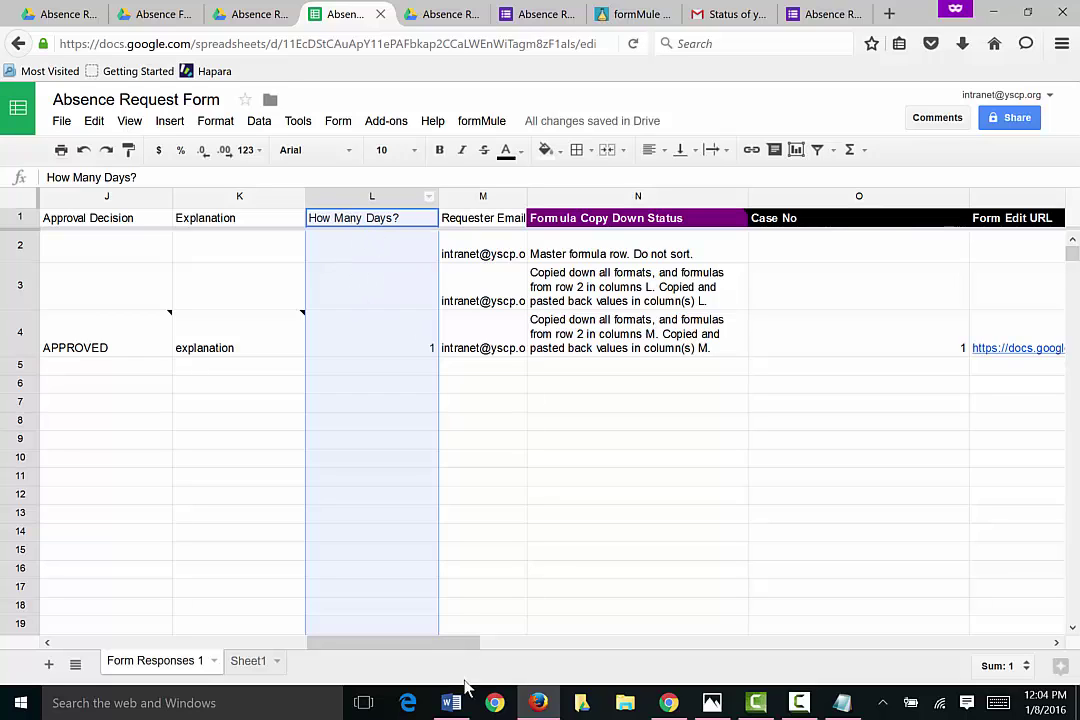
{"action": "left_click_drag", "start_coordinate": [426, 650], "coordinate": [362, 650]}
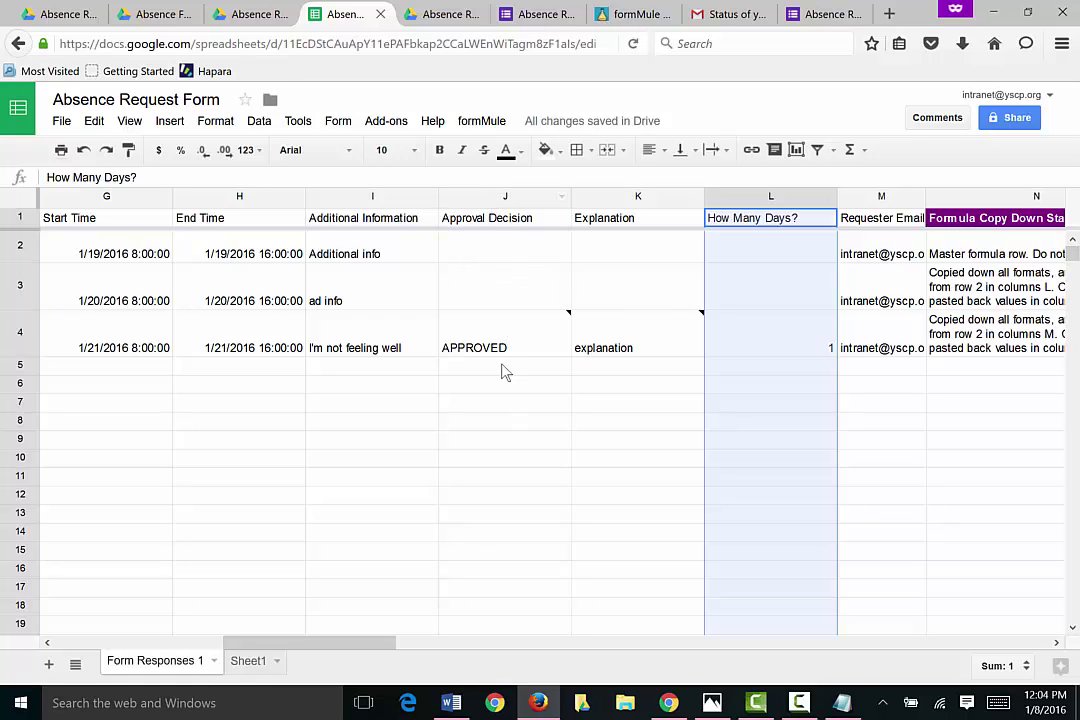
{"action": "mouse_move", "coordinate": [508, 345]}
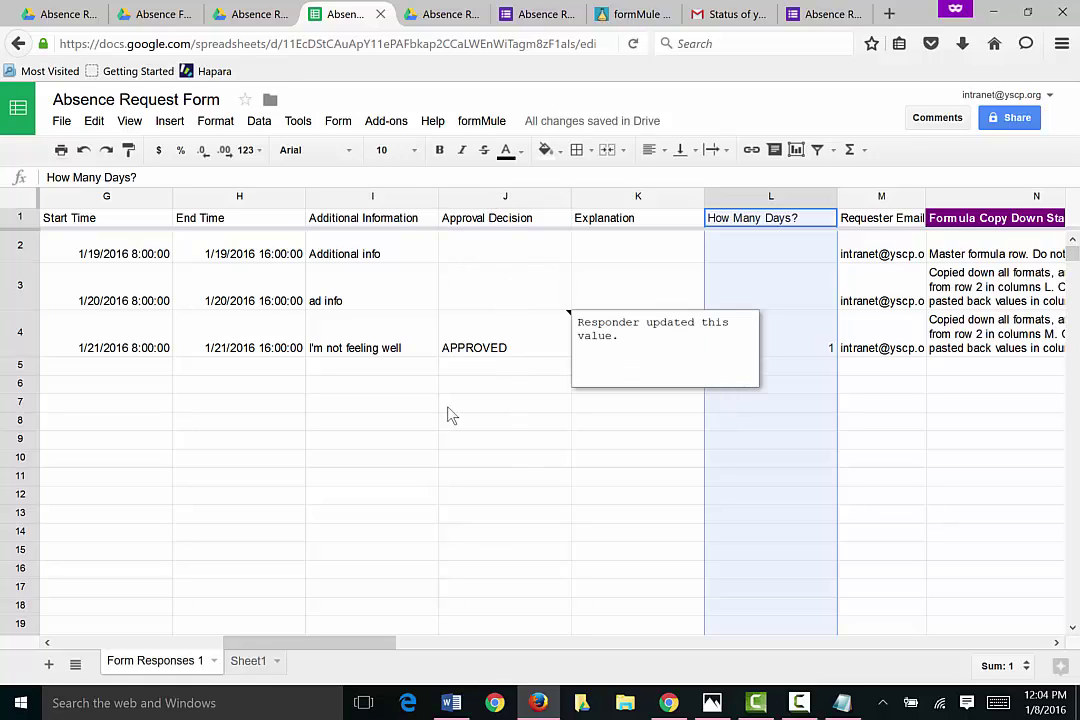
{"action": "left_click_drag", "start_coordinate": [386, 646], "coordinate": [298, 655]}
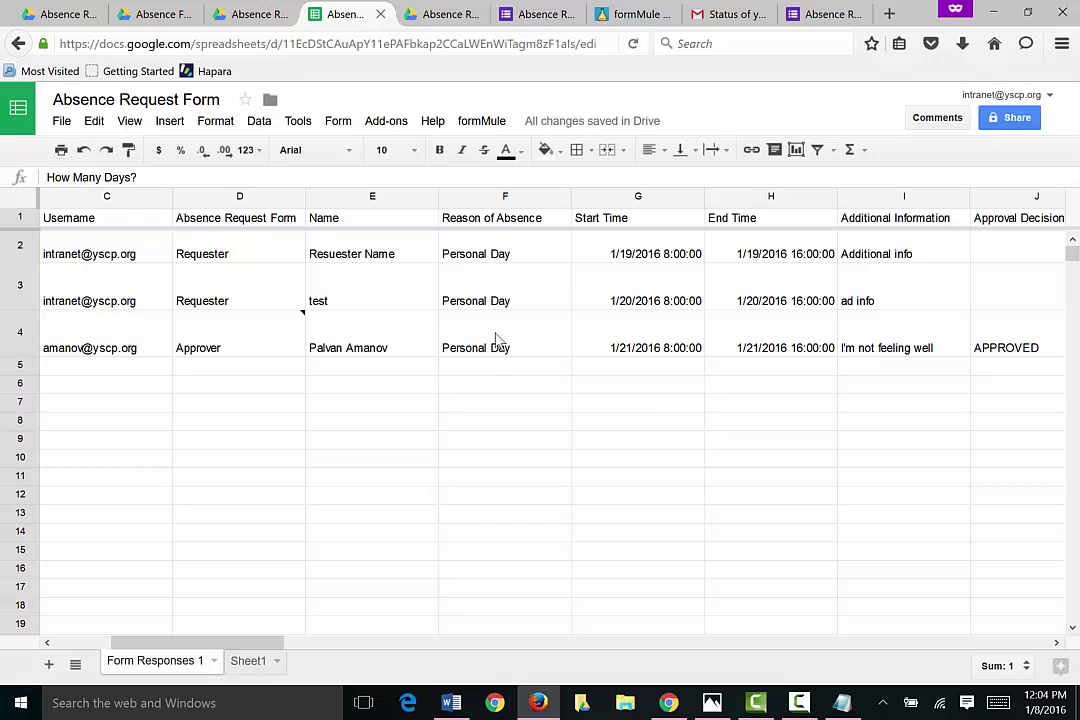
{"action": "left_click", "coordinate": [90, 345]}
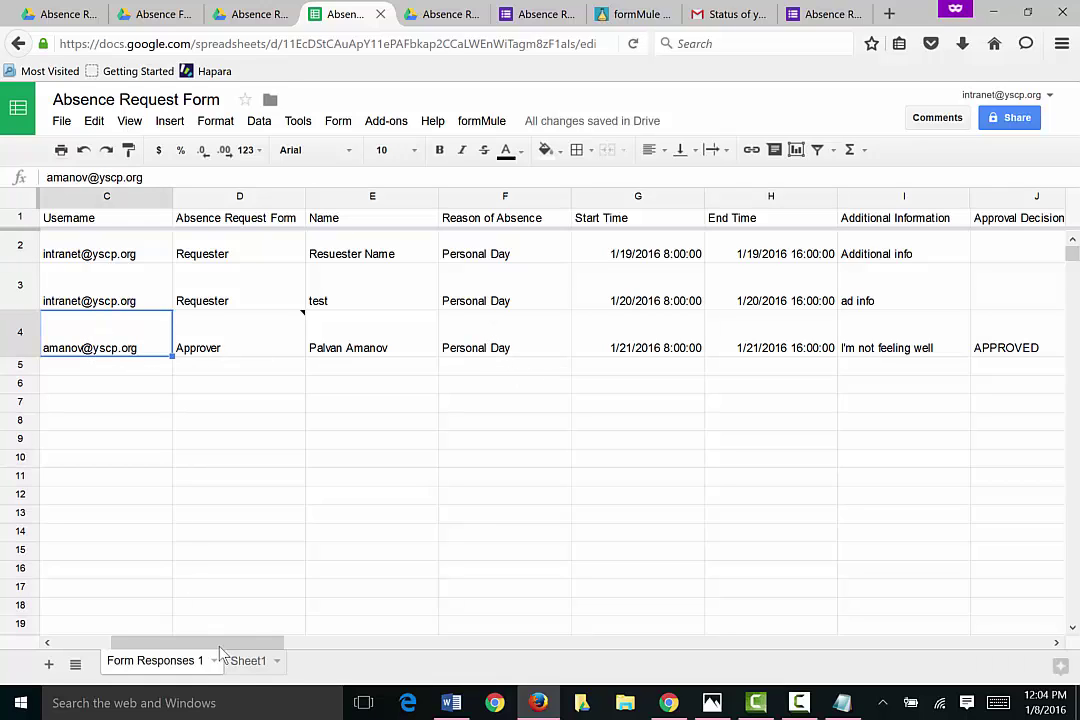
{"action": "left_click", "coordinate": [248, 661]}
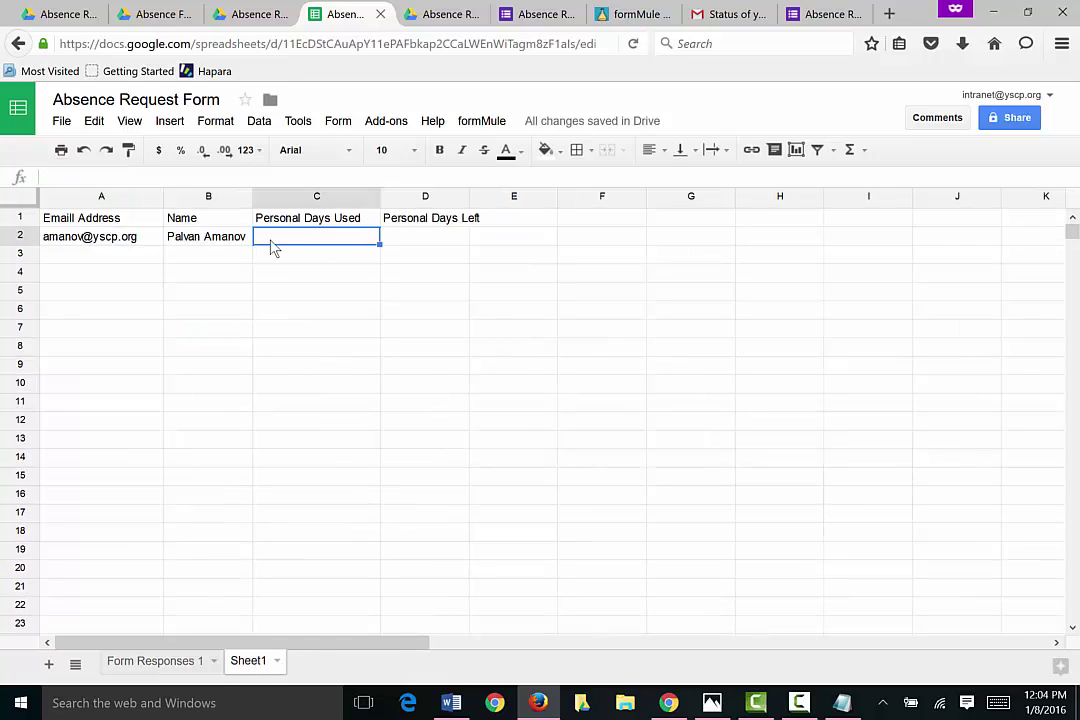
Step: Begin =SUMIFS in C2 with column L:L as sum range and Form Responses 1 C4 as criteria range
{"action": "type", "text": "=s"}
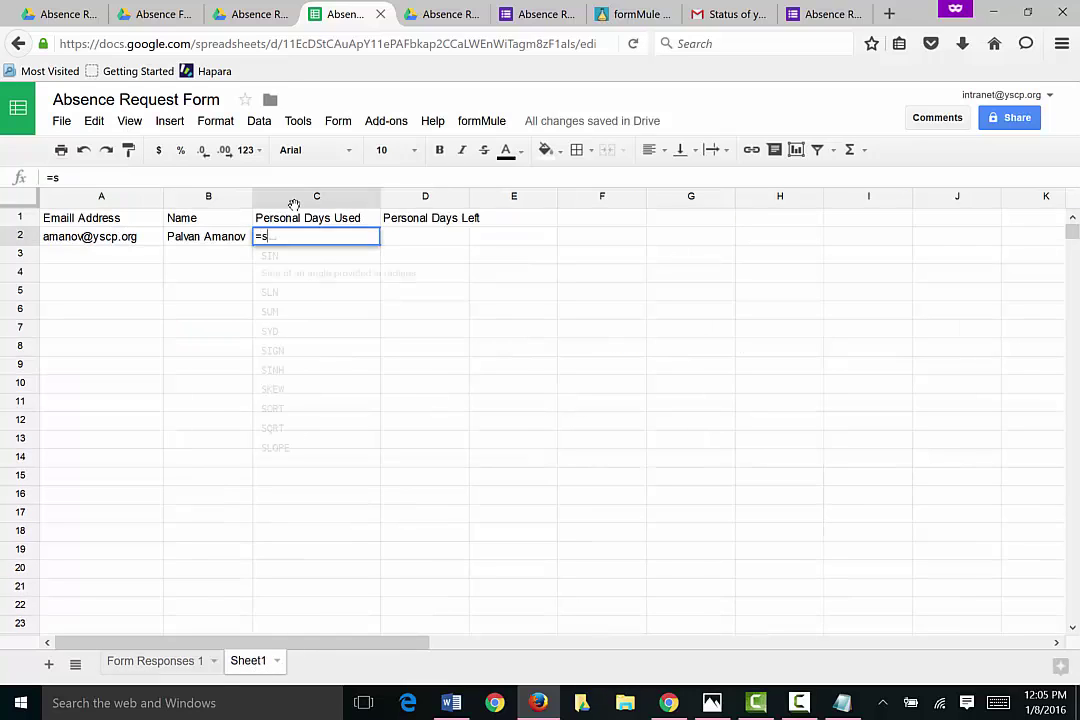
{"action": "type", "text": "umifs("}
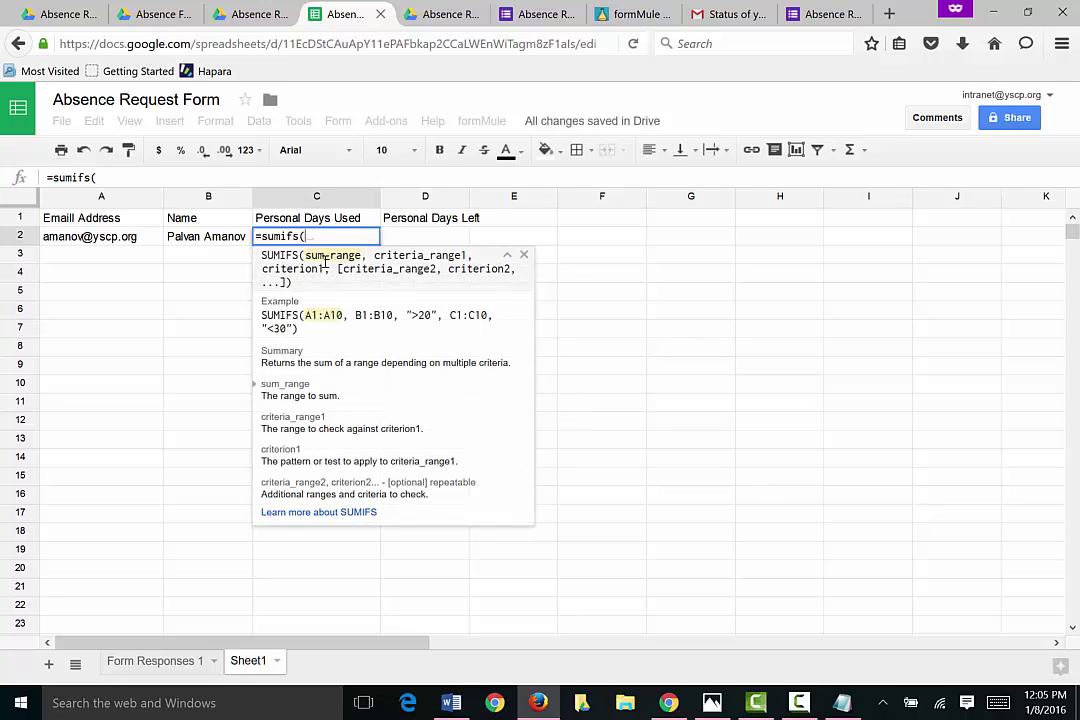
{"action": "left_click", "coordinate": [155, 661]}
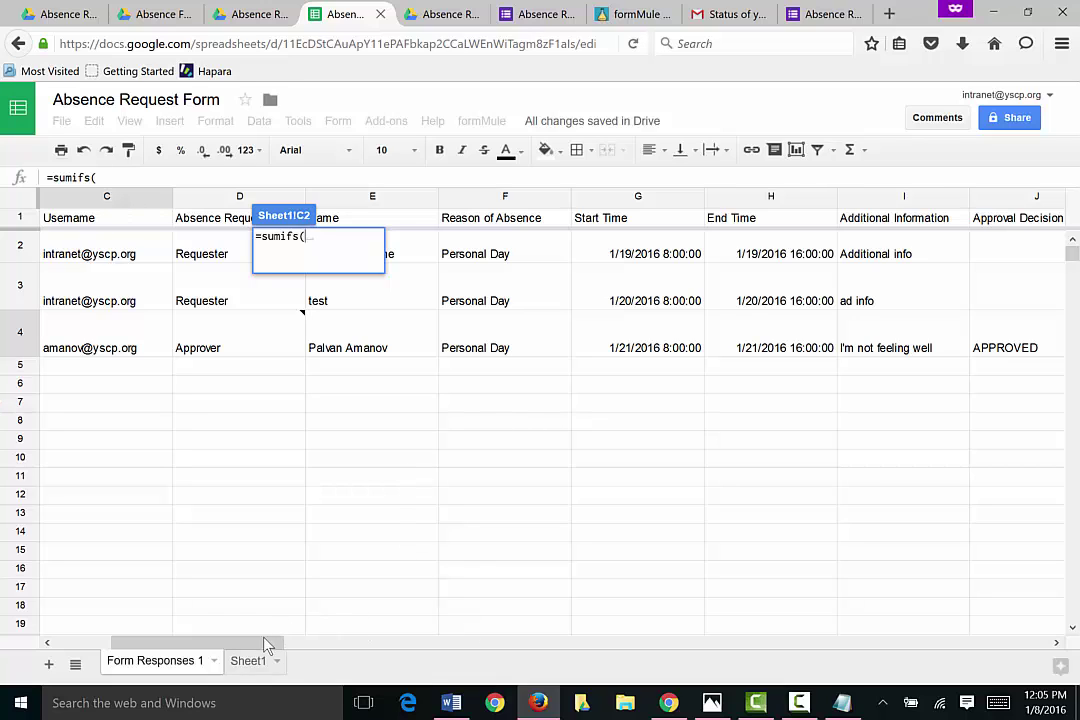
{"action": "left_click_drag", "start_coordinate": [268, 645], "coordinate": [618, 650]}
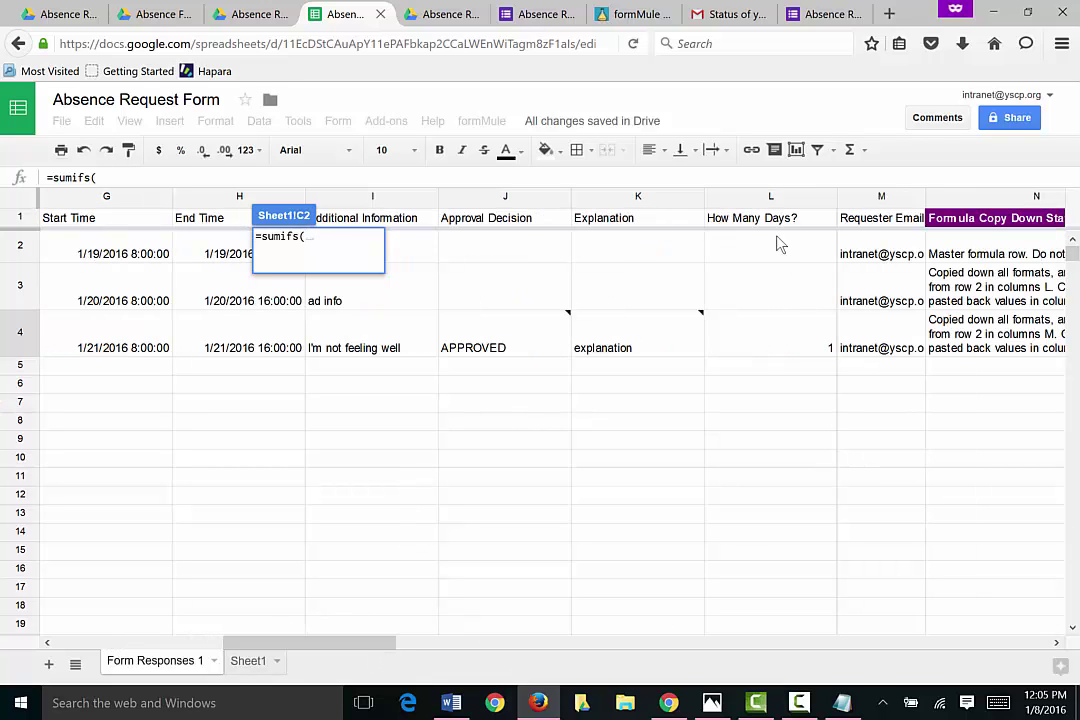
{"action": "left_click", "coordinate": [770, 197]}
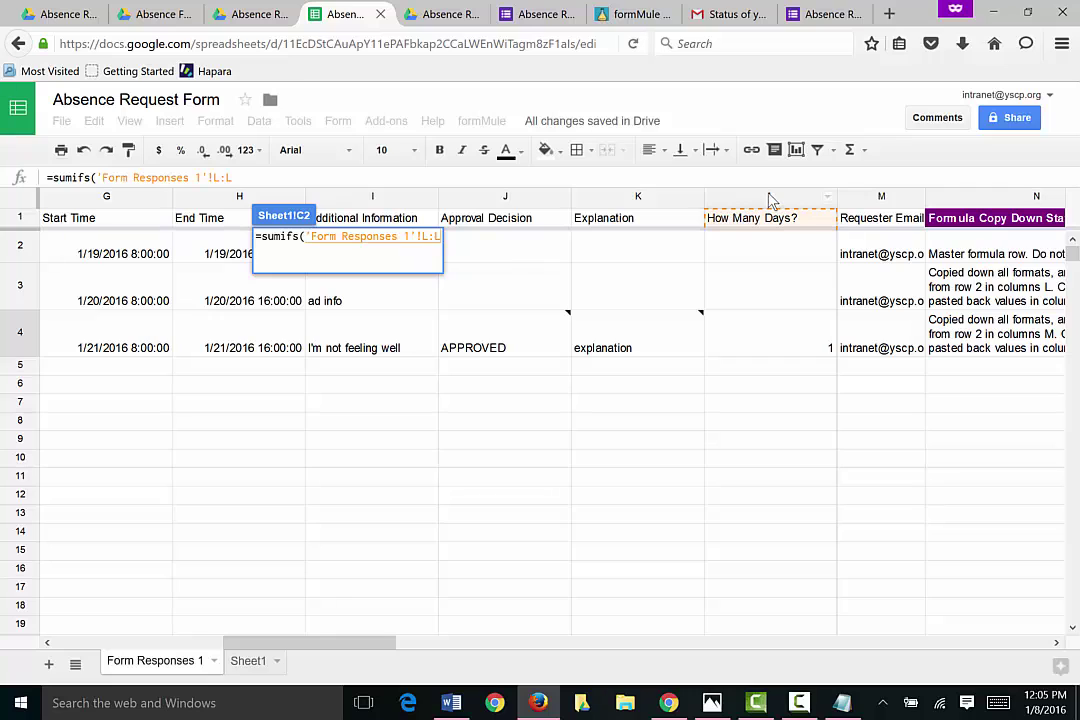
{"action": "type", "text": ","}
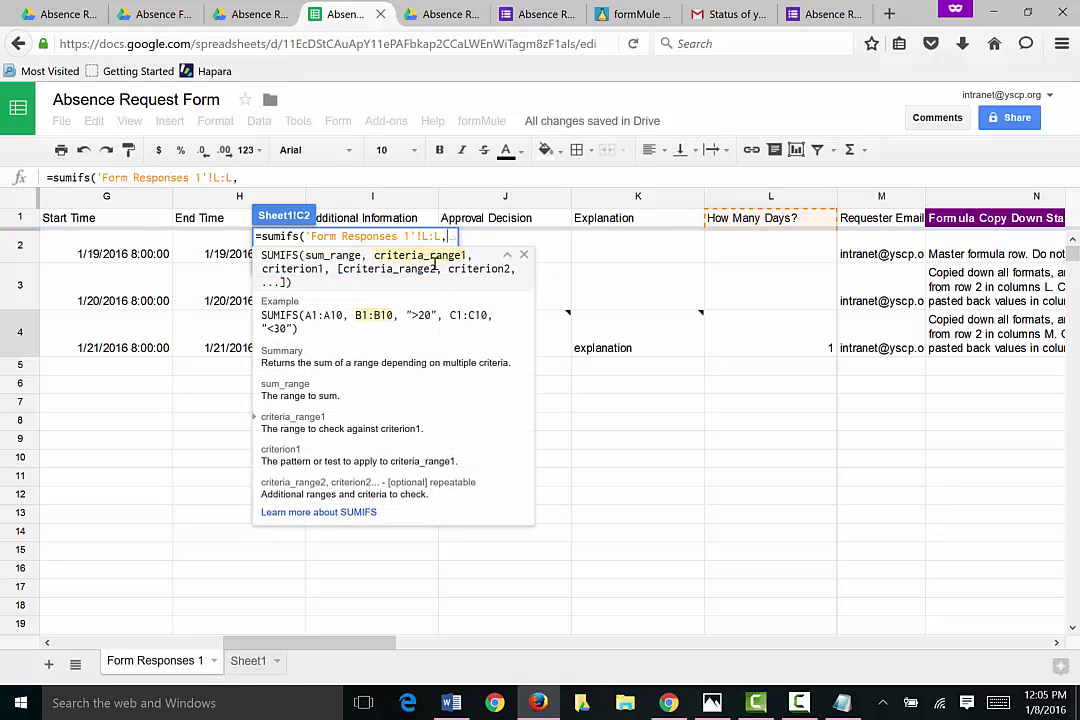
{"action": "left_click_drag", "start_coordinate": [362, 646], "coordinate": [247, 643]}
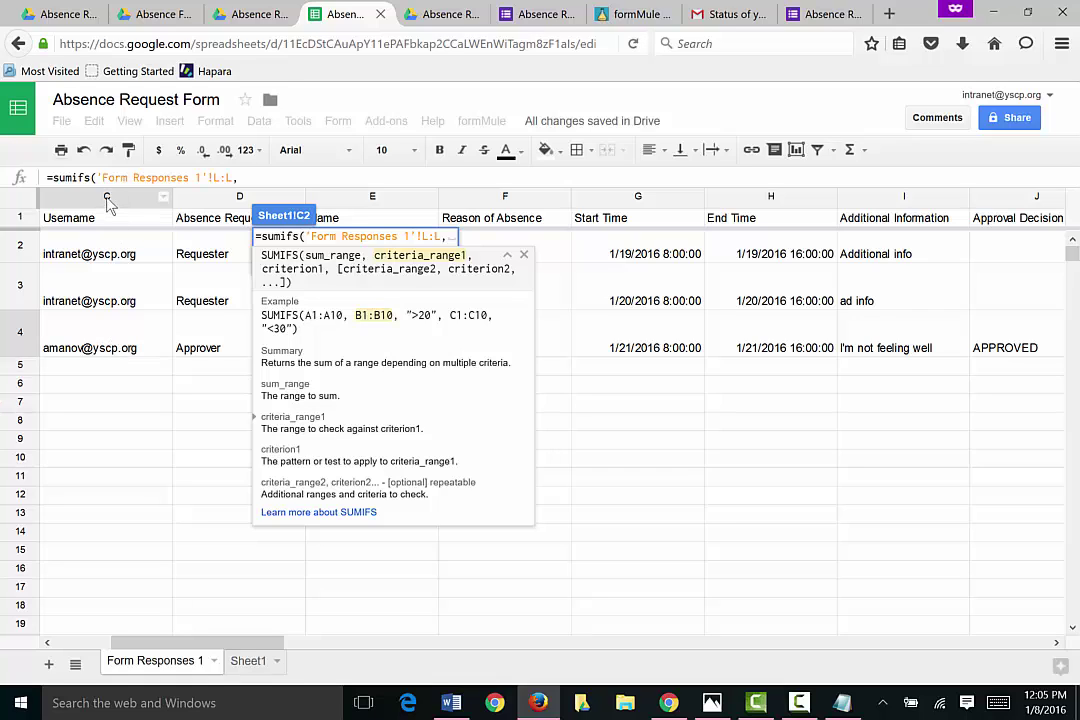
{"action": "left_click", "coordinate": [130, 342]}
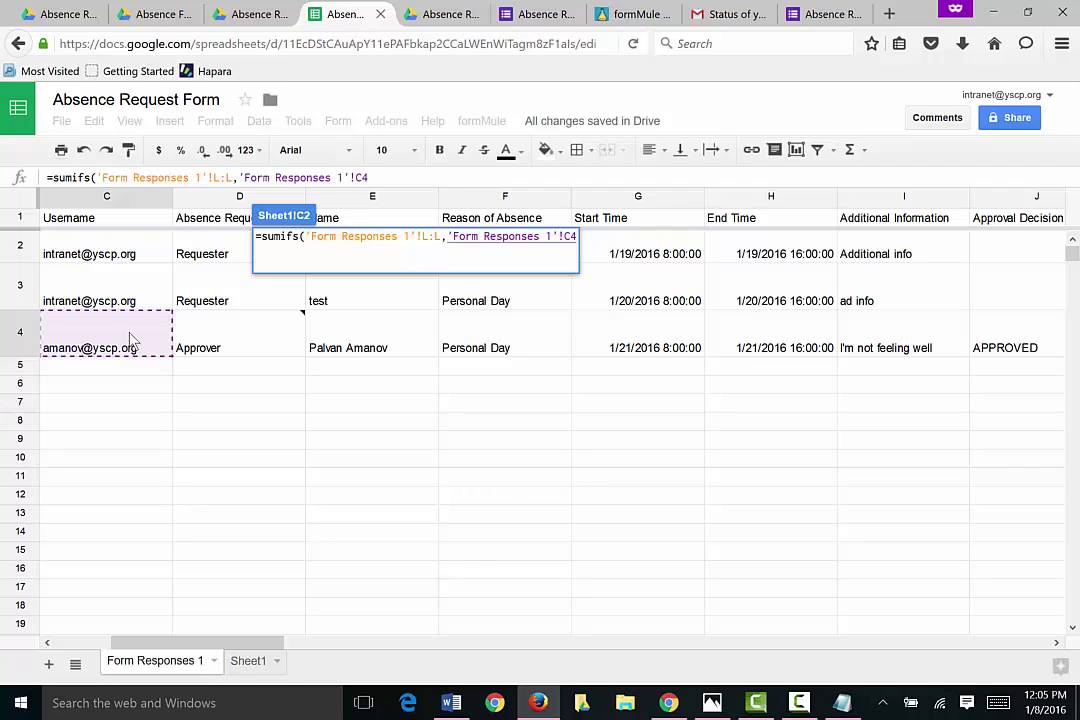
{"action": "type", "text": ","}
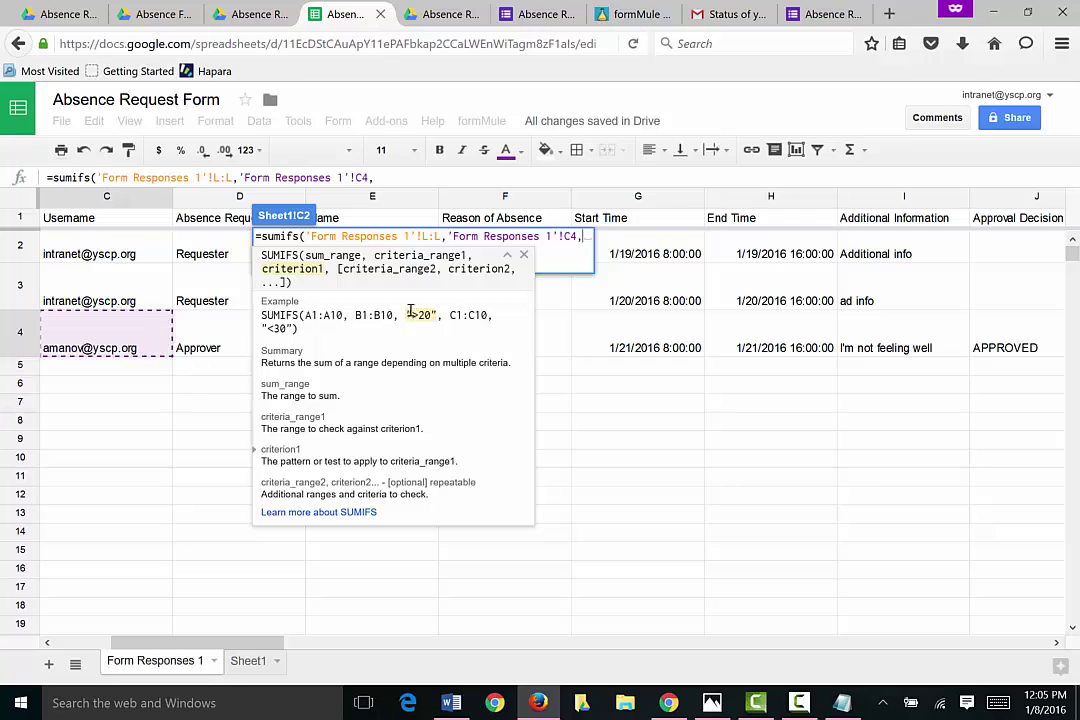
Step: Add criteria A2, F4 = "Personal Day" and J4 = "APPROVED", then commit the formula
{"action": "left_click", "coordinate": [247, 662]}
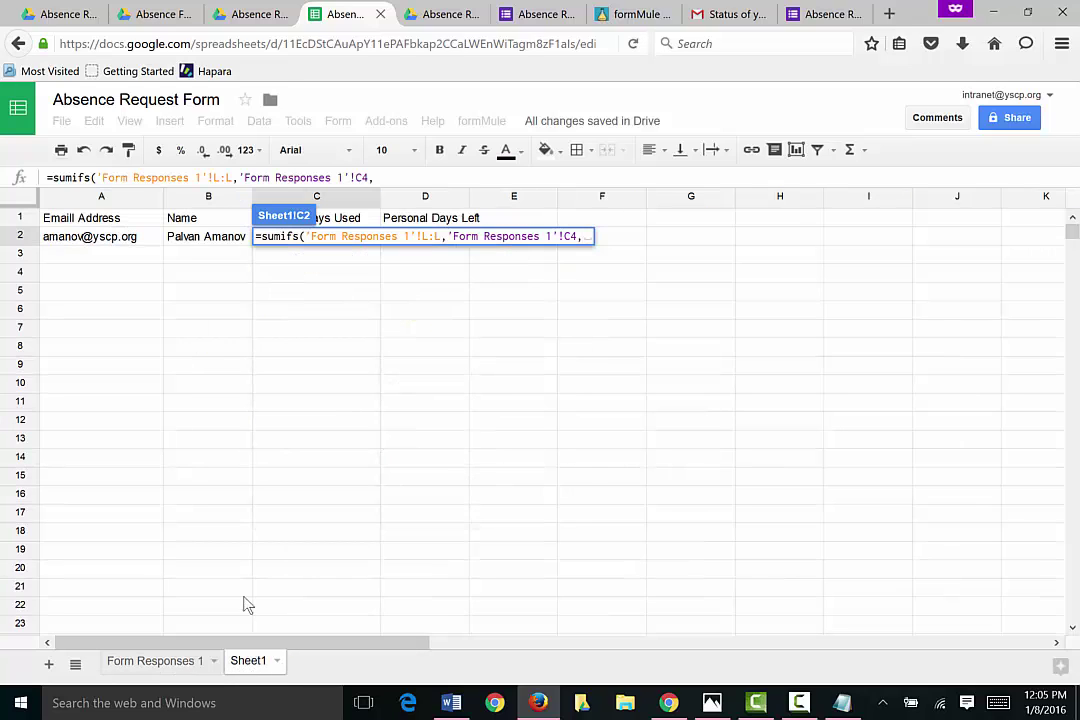
{"action": "left_click", "coordinate": [124, 246]}
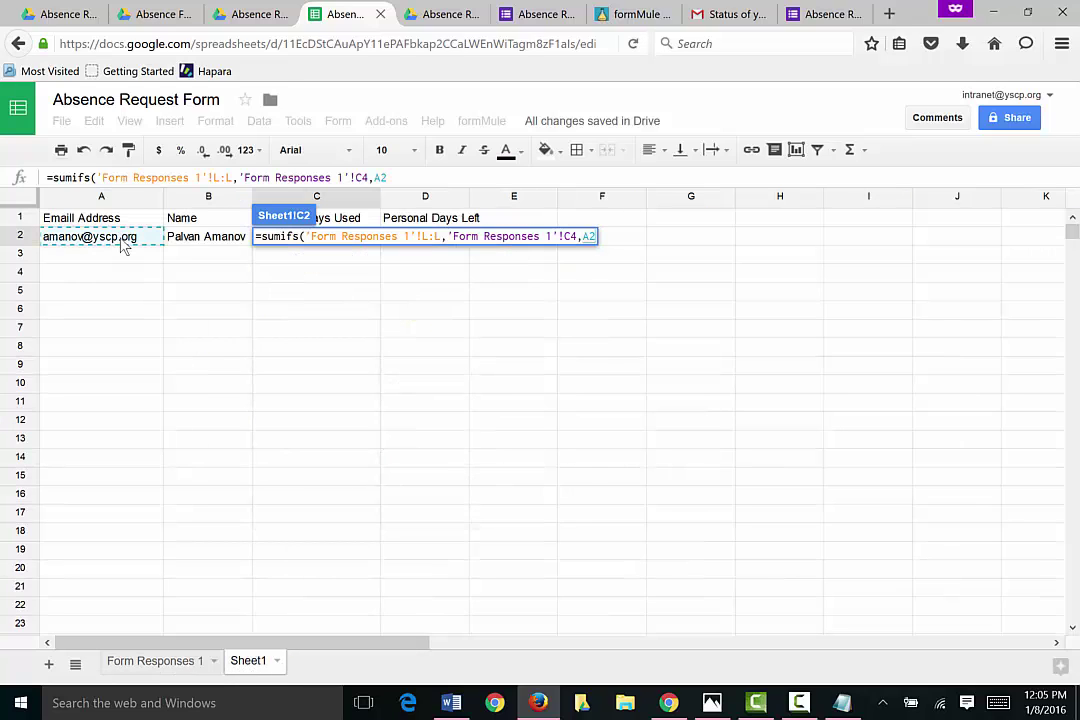
{"action": "type", "text": ","}
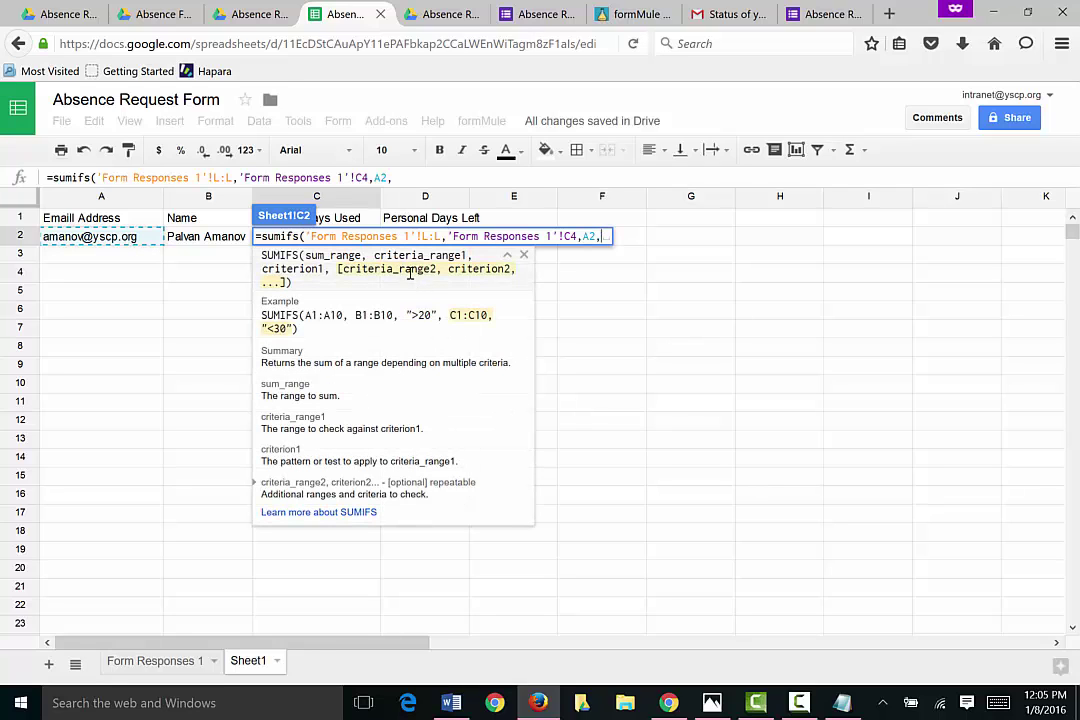
{"action": "left_click", "coordinate": [203, 660]}
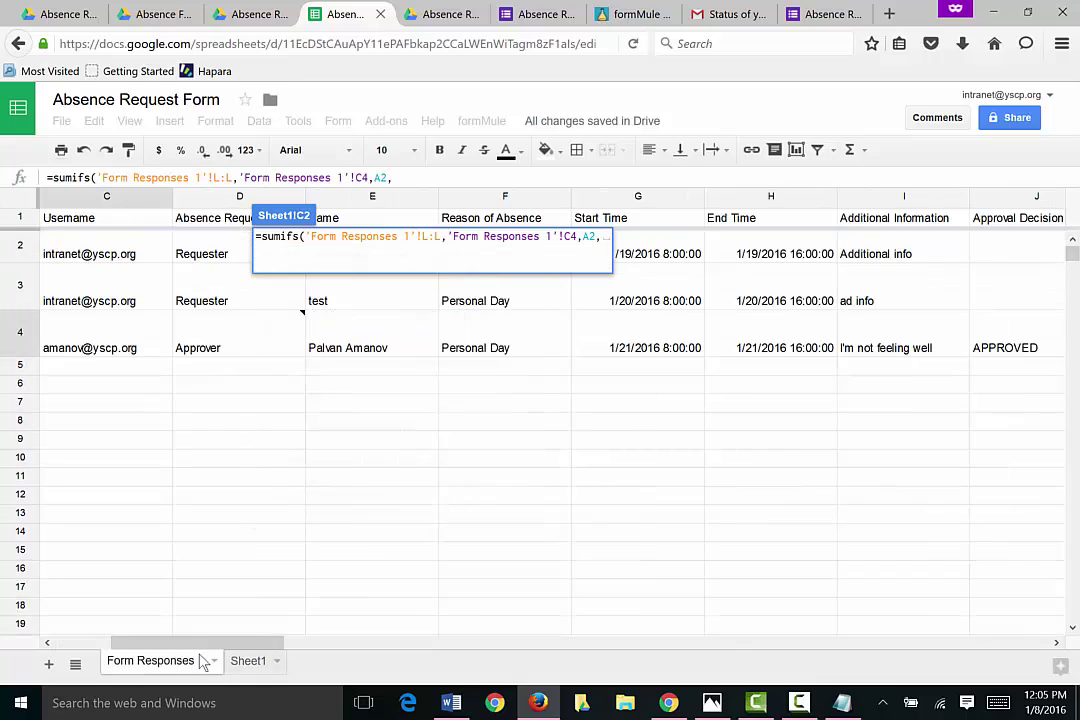
{"action": "left_click", "coordinate": [505, 338]}
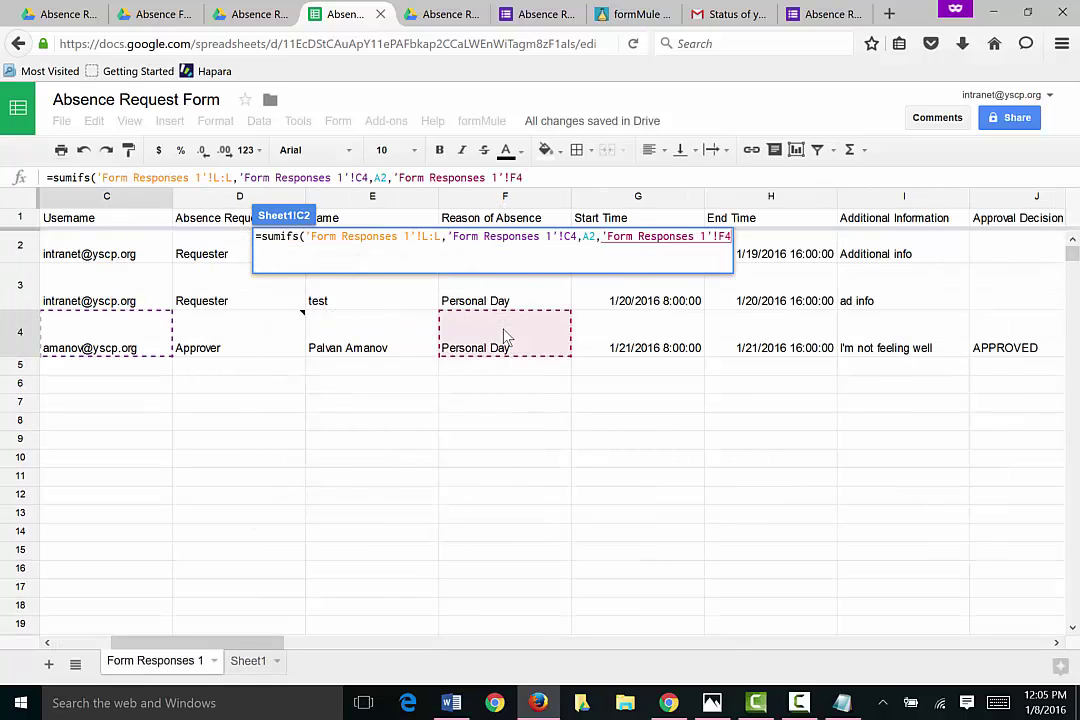
{"action": "type", "text": ",\"\""}
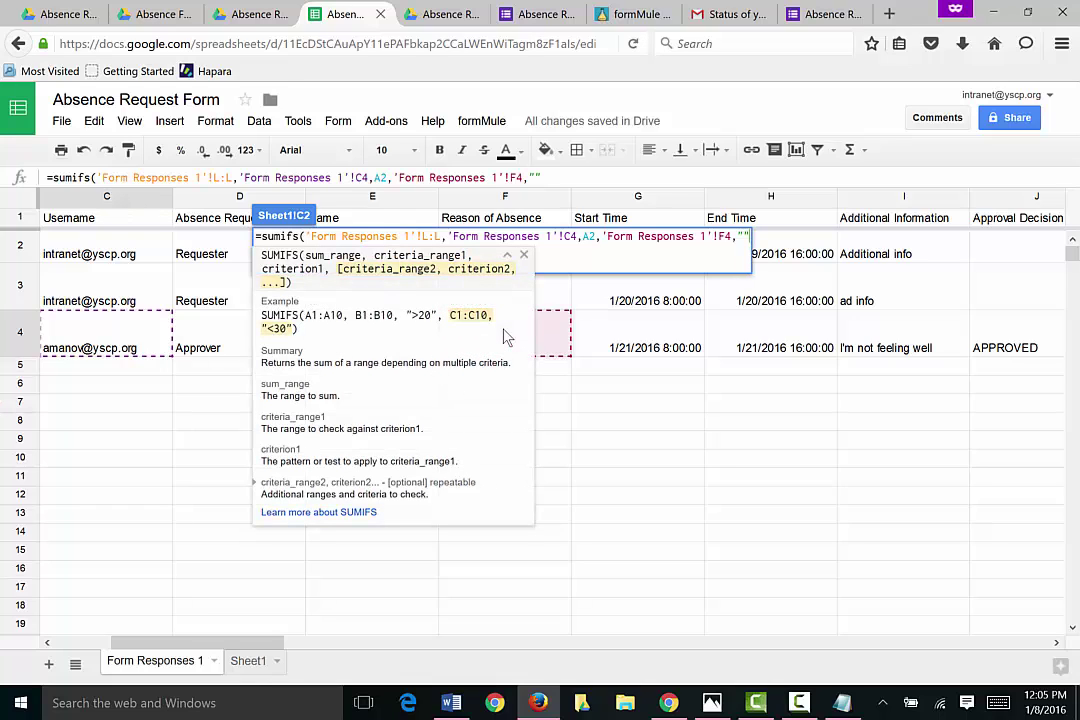
{"action": "type", "text": "Personal Day"}
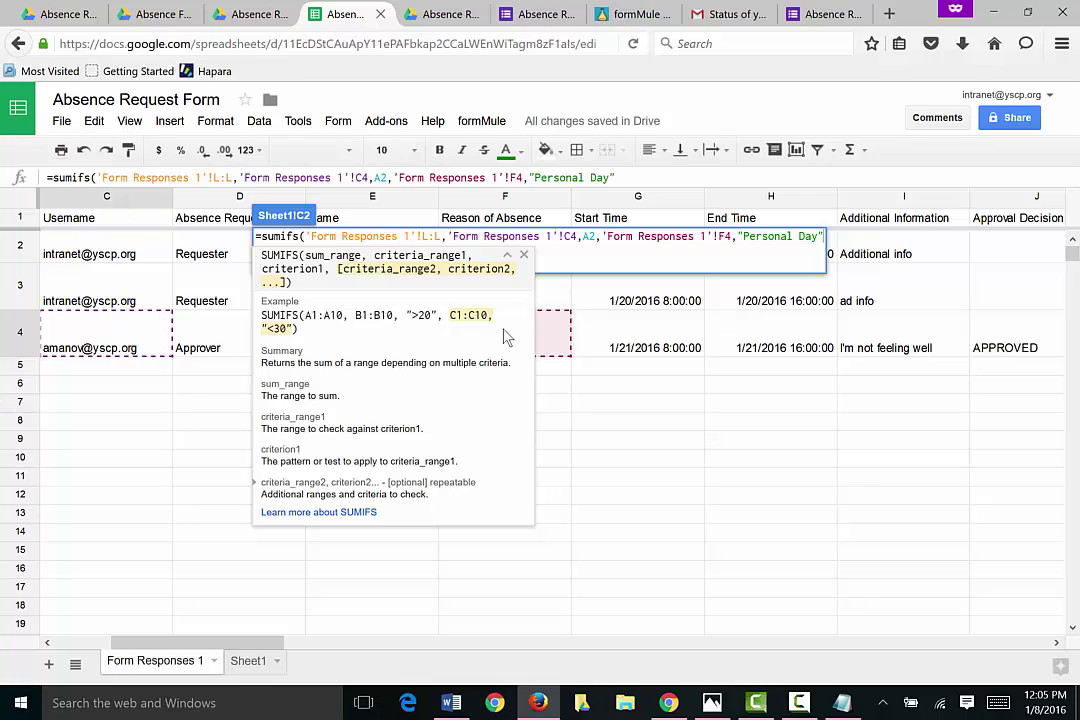
{"action": "type", "text": ","}
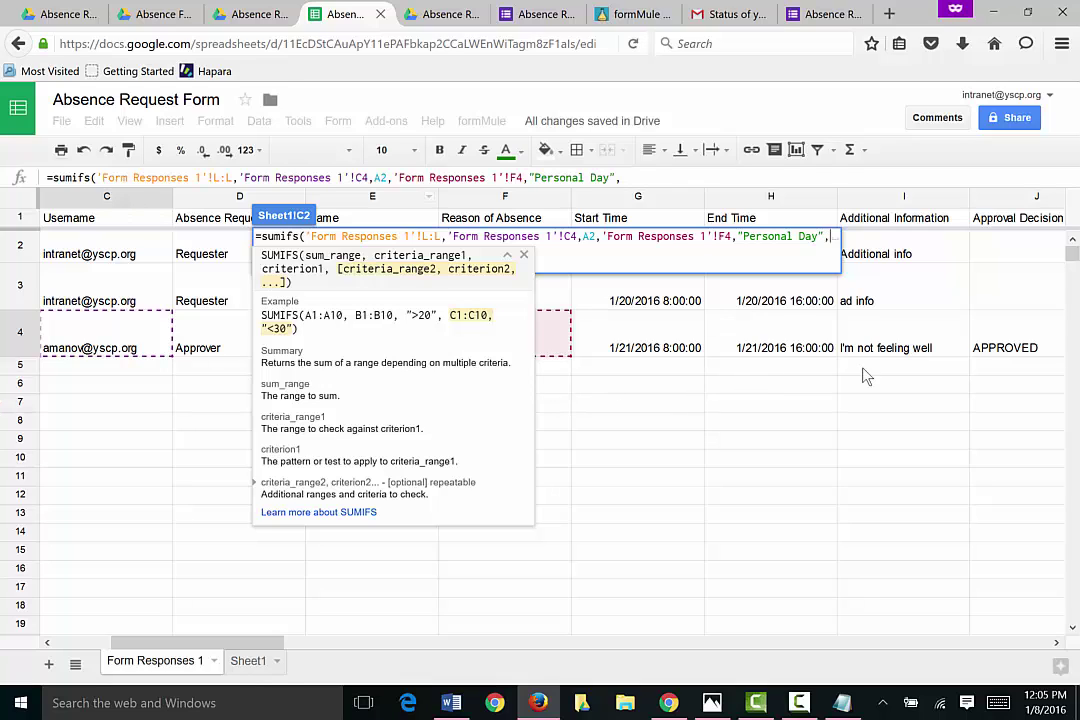
{"action": "left_click", "coordinate": [1010, 338]}
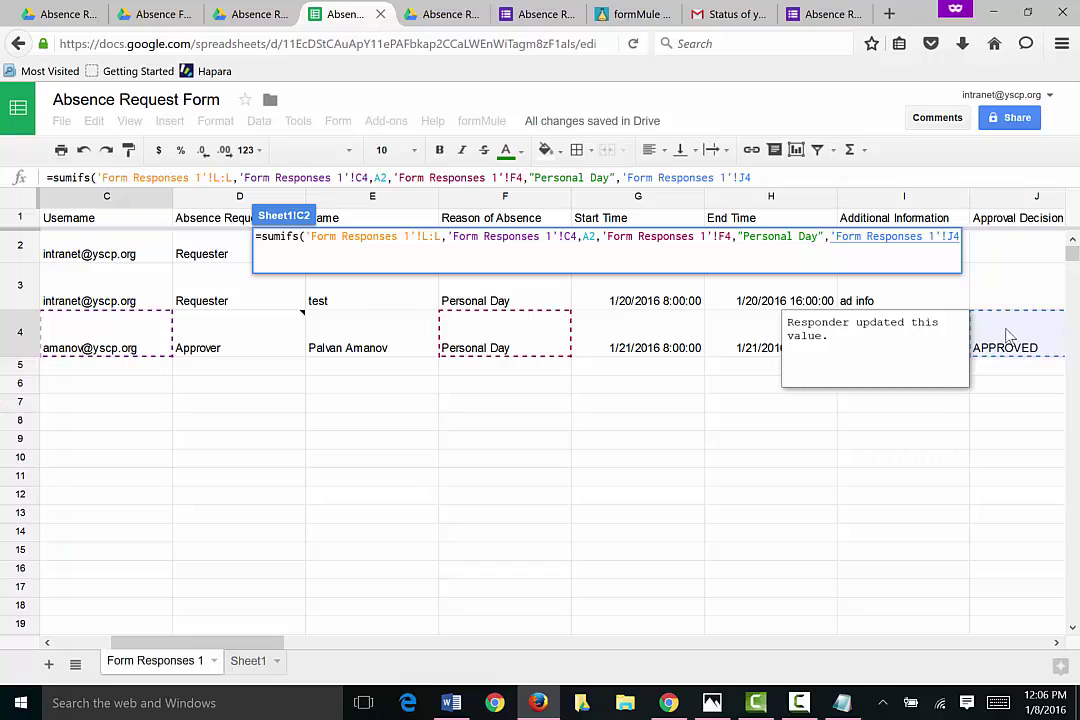
{"action": "type", "text": ",\"\""}
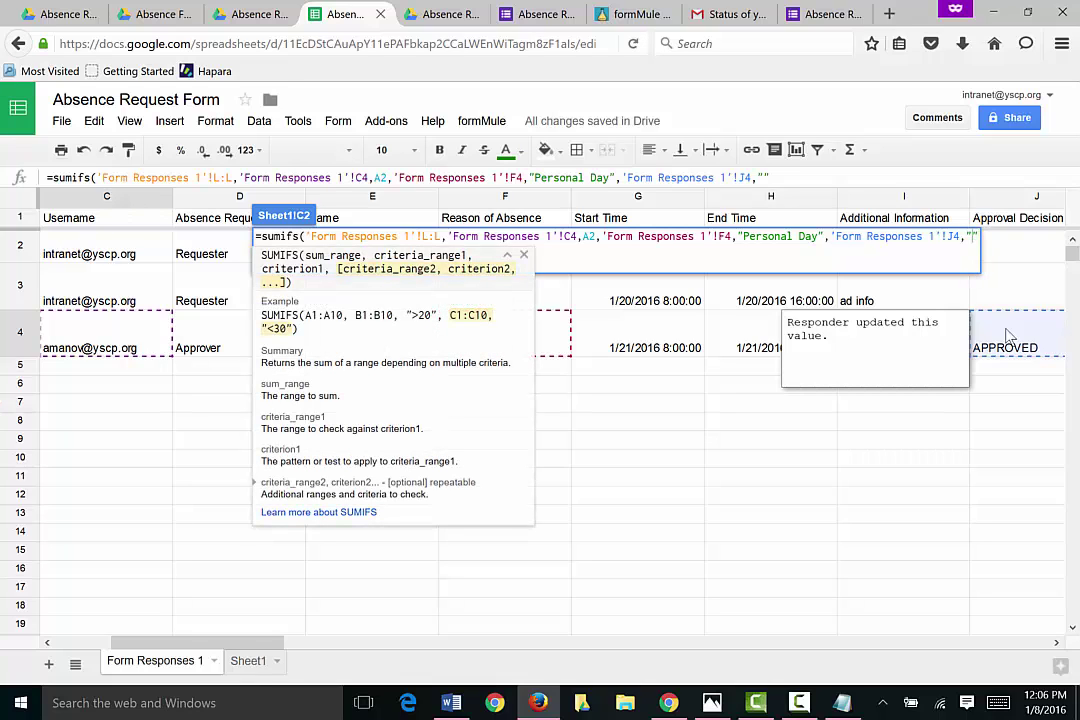
{"action": "type", "text": "APPROVED"}
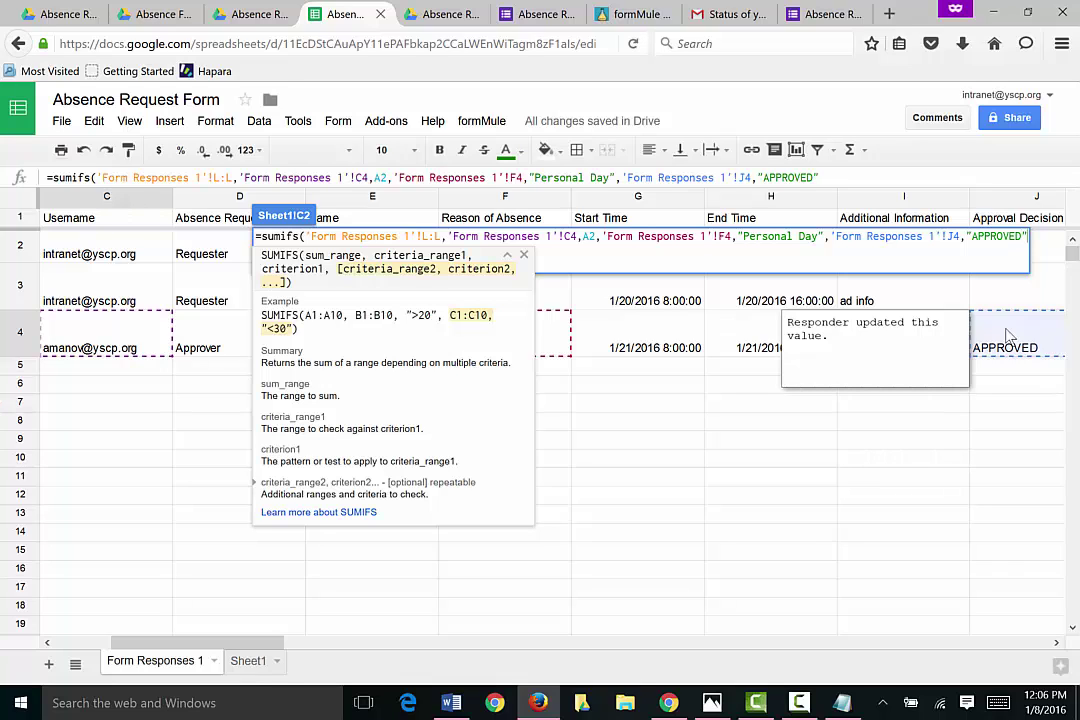
{"action": "type", "text": ")"}
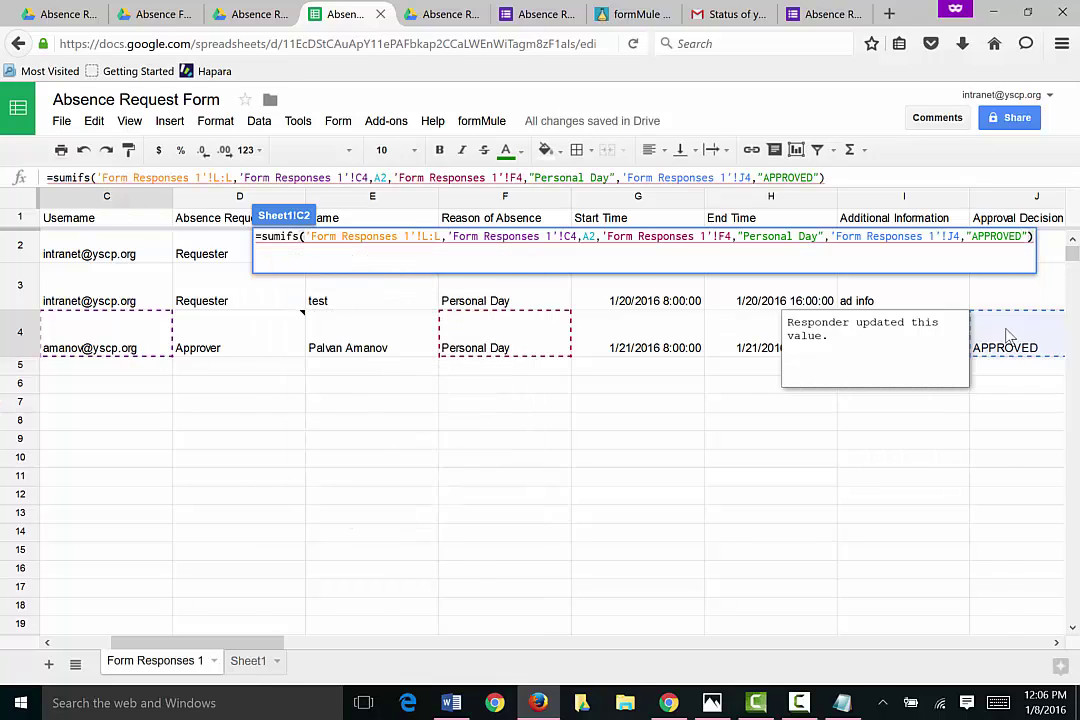
{"action": "key", "text": "Return"}
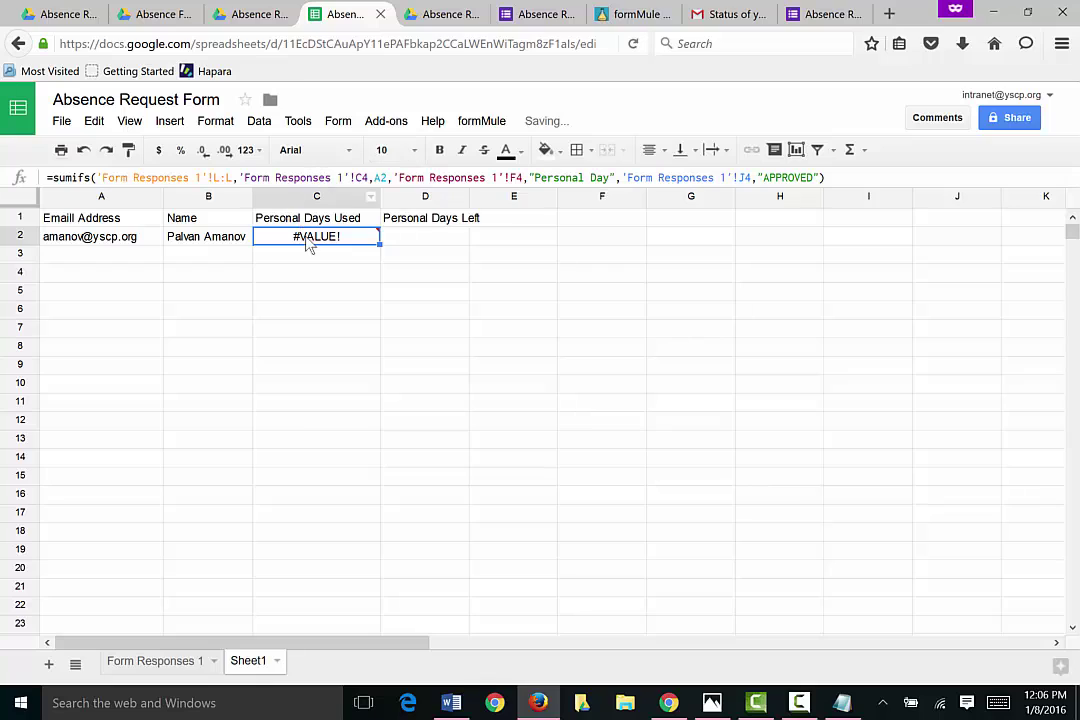
{"action": "mouse_move", "coordinate": [313, 250]}
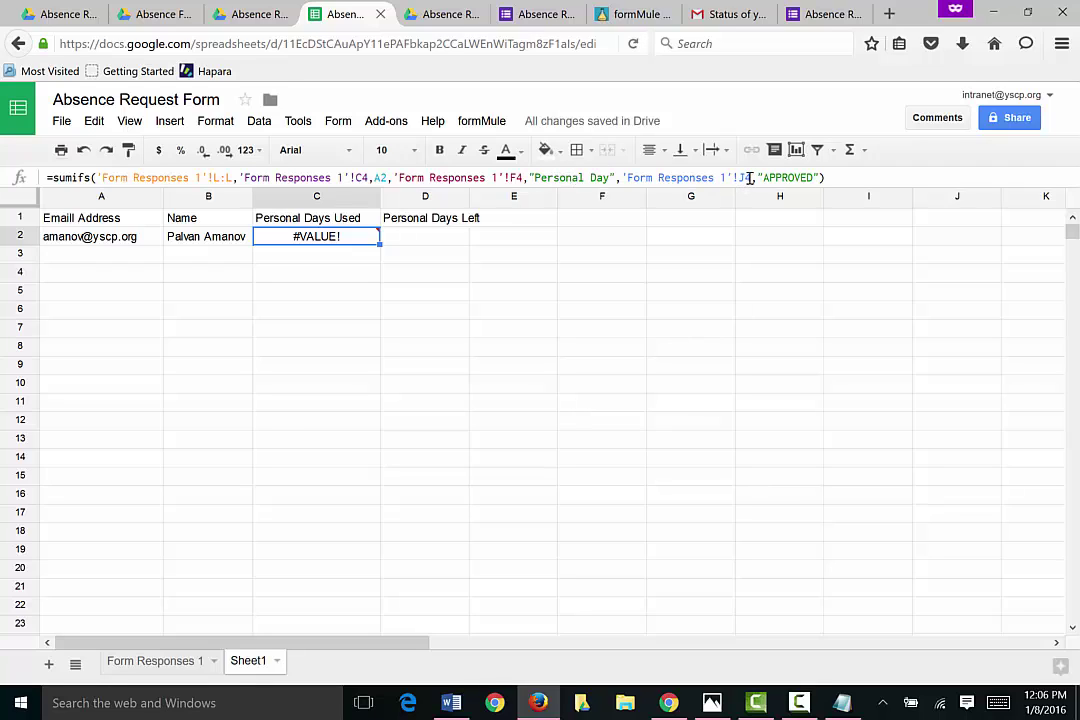
Step: Change the C2 formula's C4, F4 and J4 references to C:C, F:F and J:J
{"action": "left_click", "coordinate": [368, 177]}
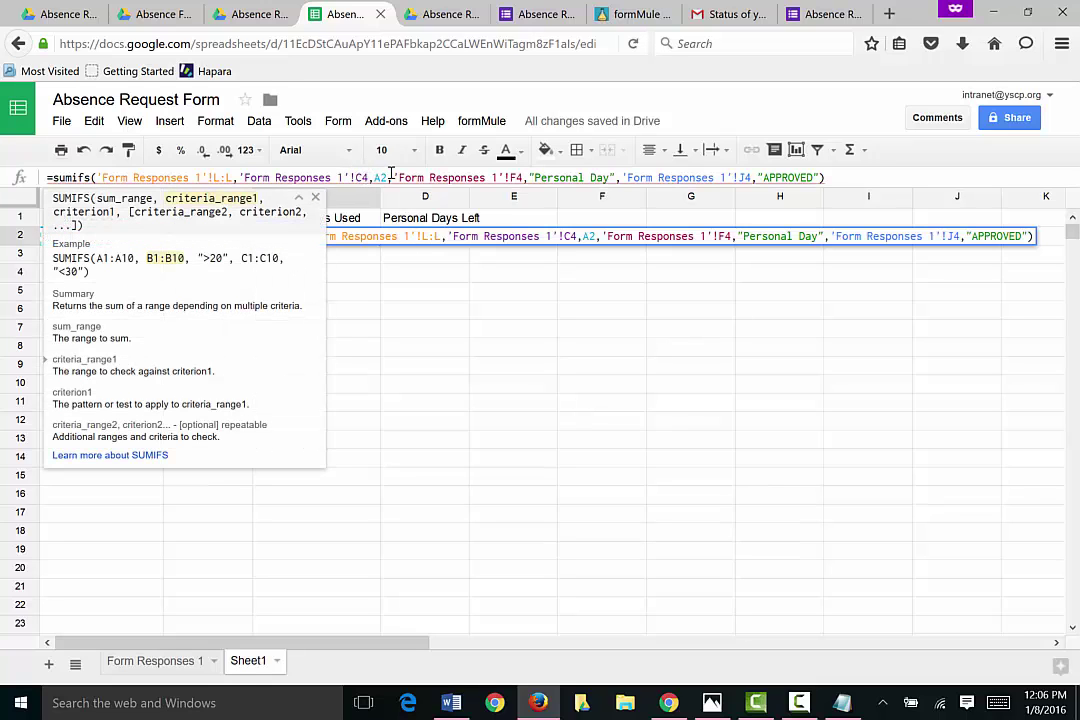
{"action": "key", "text": "BackSpace"}
{"action": "type", "text": ":"}
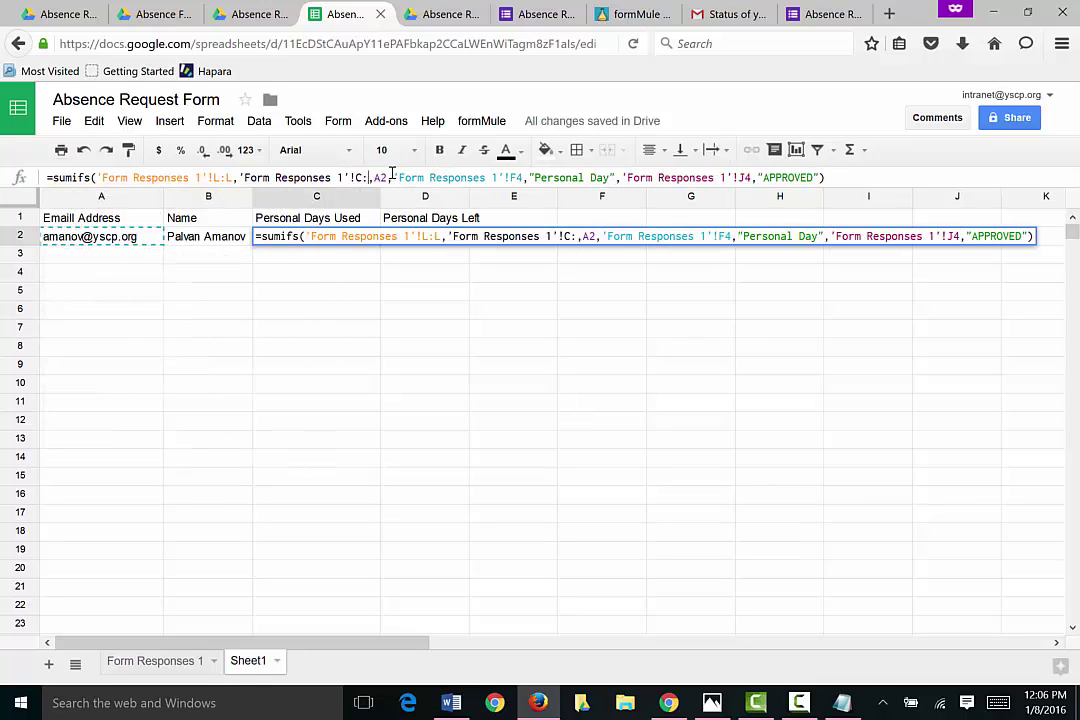
{"action": "type", "text": "C"}
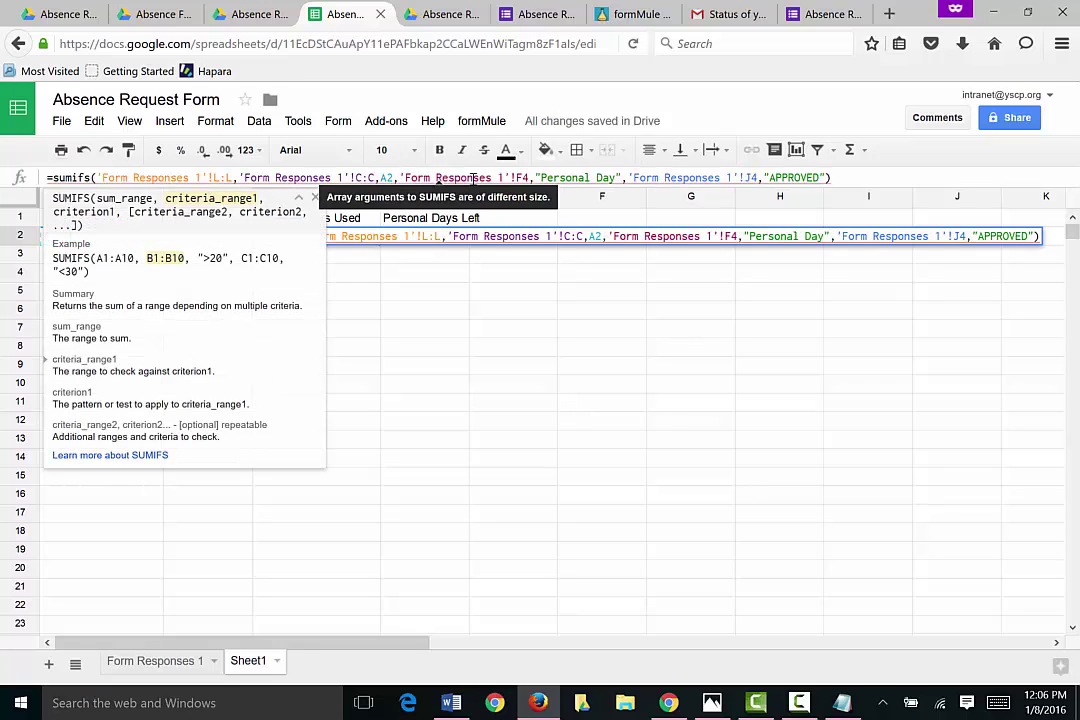
{"action": "left_click", "coordinate": [529, 177]}
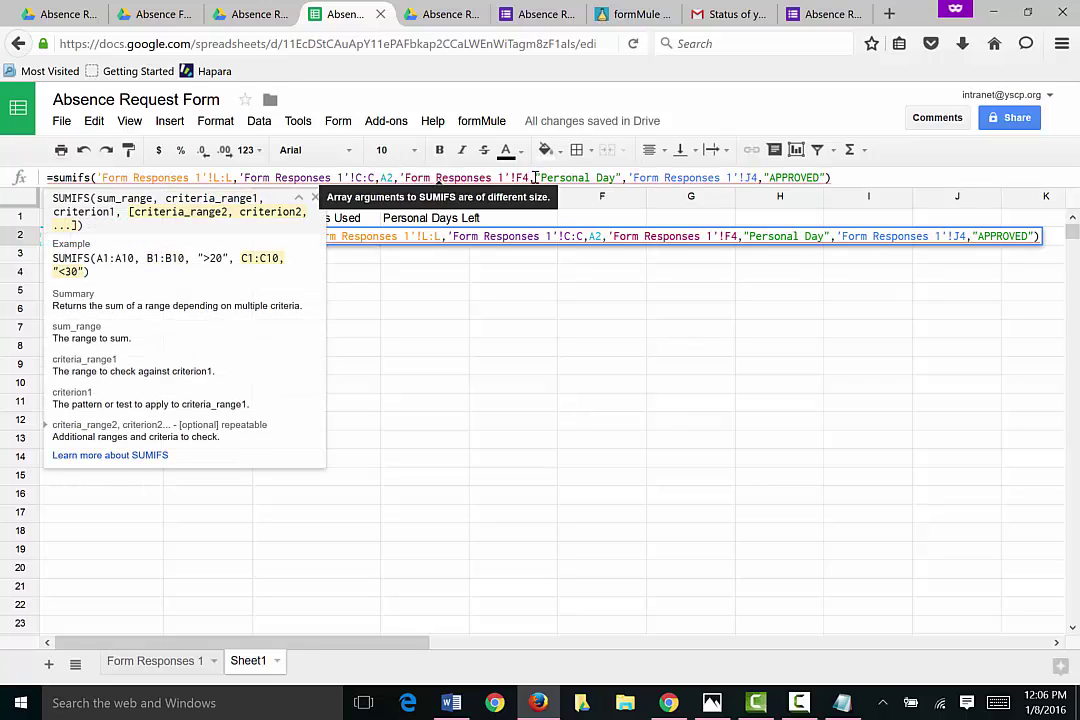
{"action": "key", "text": "BackSpace"}
{"action": "type", "text": ":F"}
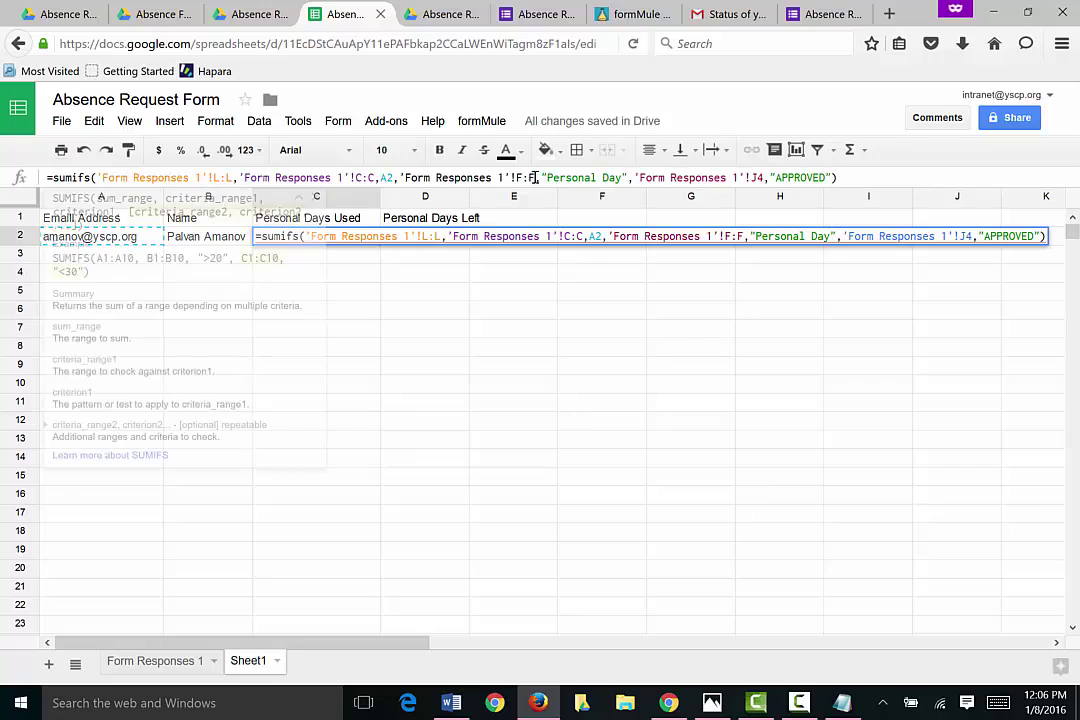
{"action": "left_click", "coordinate": [764, 177]}
{"action": "key", "text": "BackSpace"}
{"action": "type", "text": ":"}
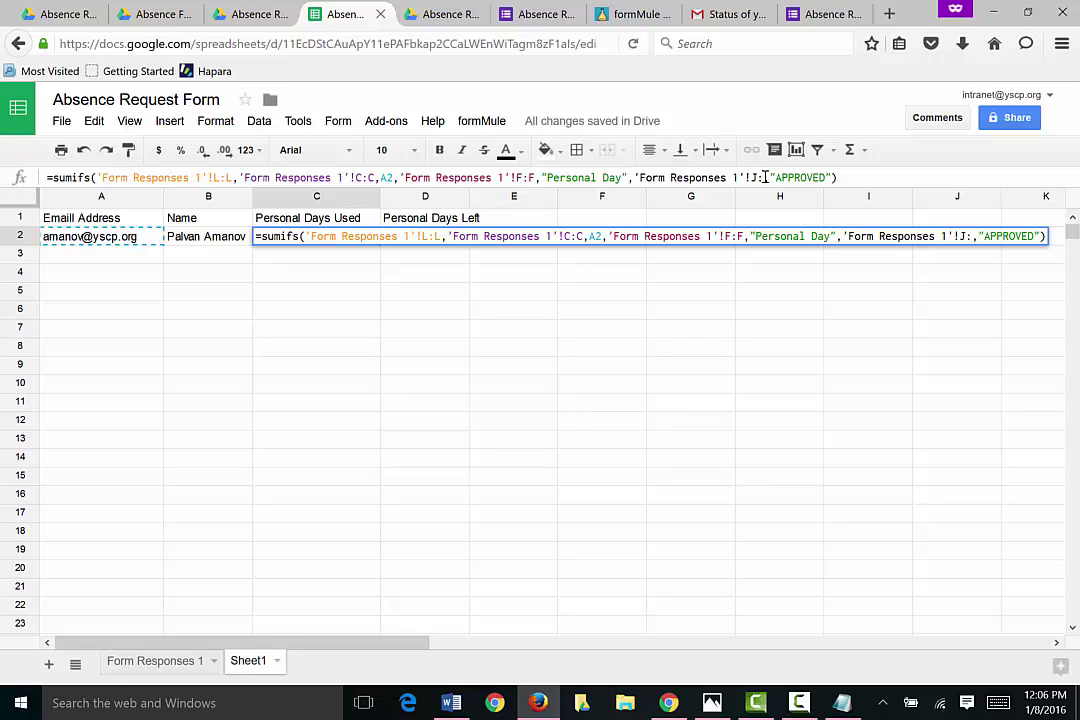
{"action": "type", "text": "J"}
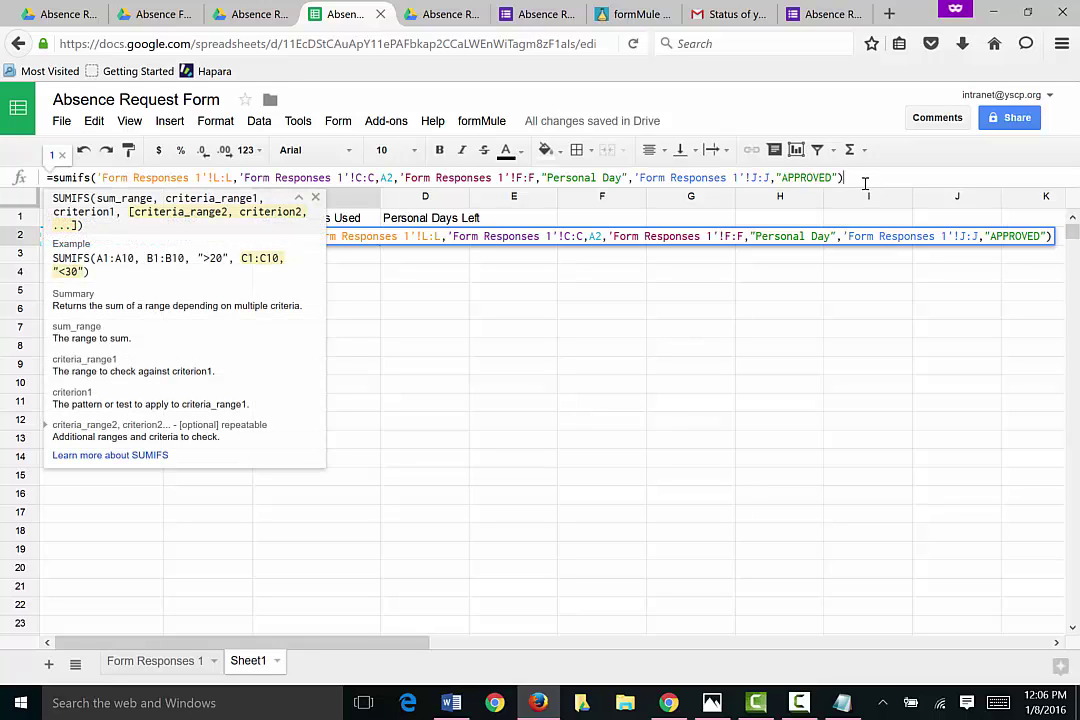
{"action": "left_click", "coordinate": [865, 177]}
{"action": "key", "text": "Return"}
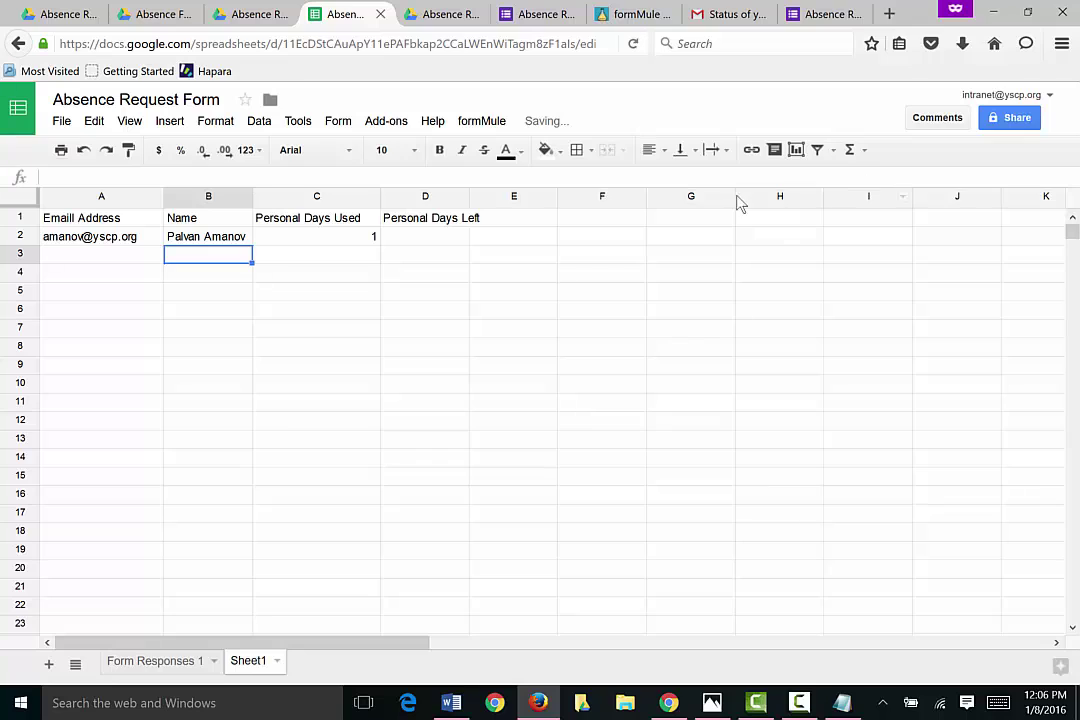
Step: Check the F4 Reason of Absence on Form Responses 1, then widen Sheet1's column D
{"action": "left_click", "coordinate": [327, 244]}
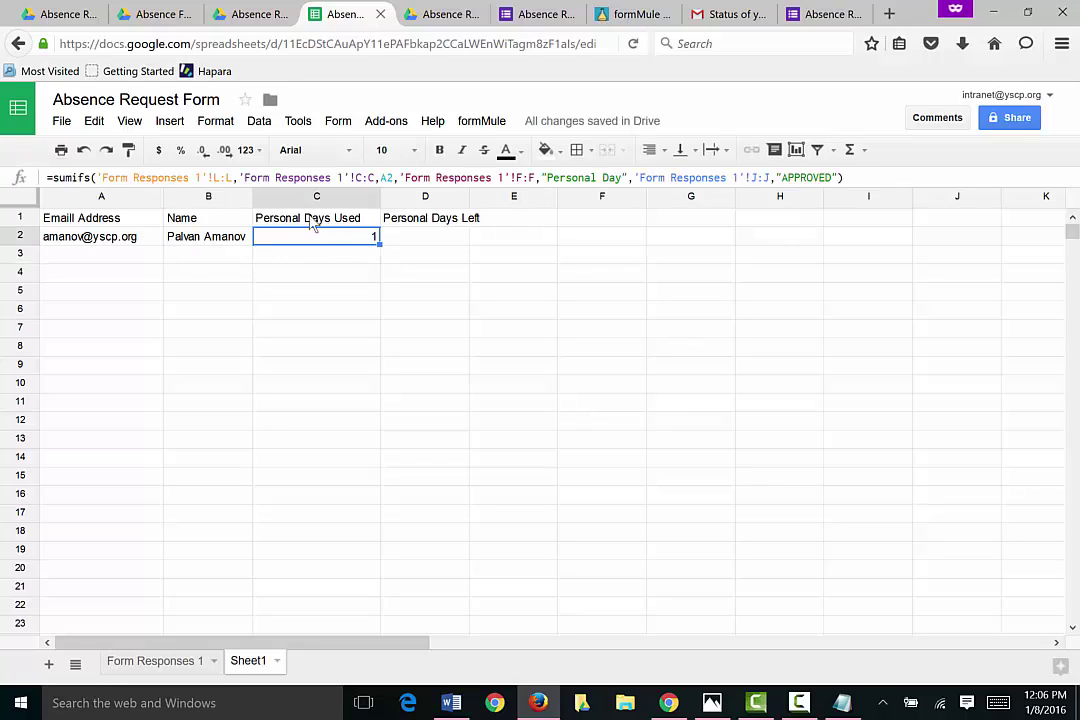
{"action": "left_click", "coordinate": [166, 664]}
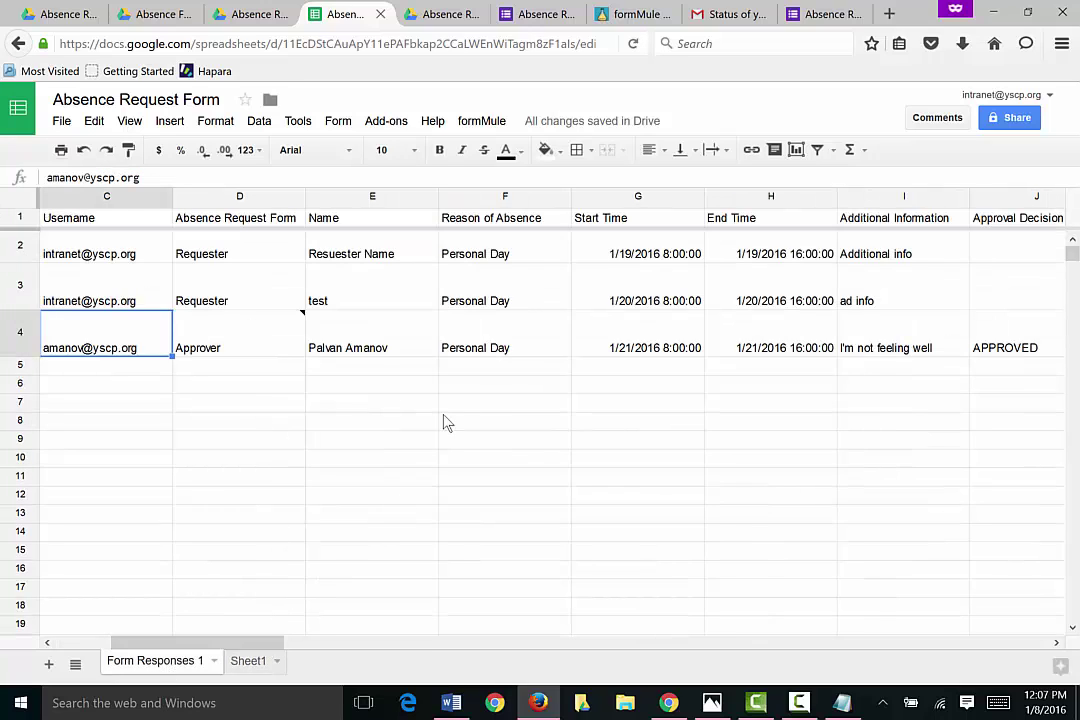
{"action": "left_click", "coordinate": [519, 342]}
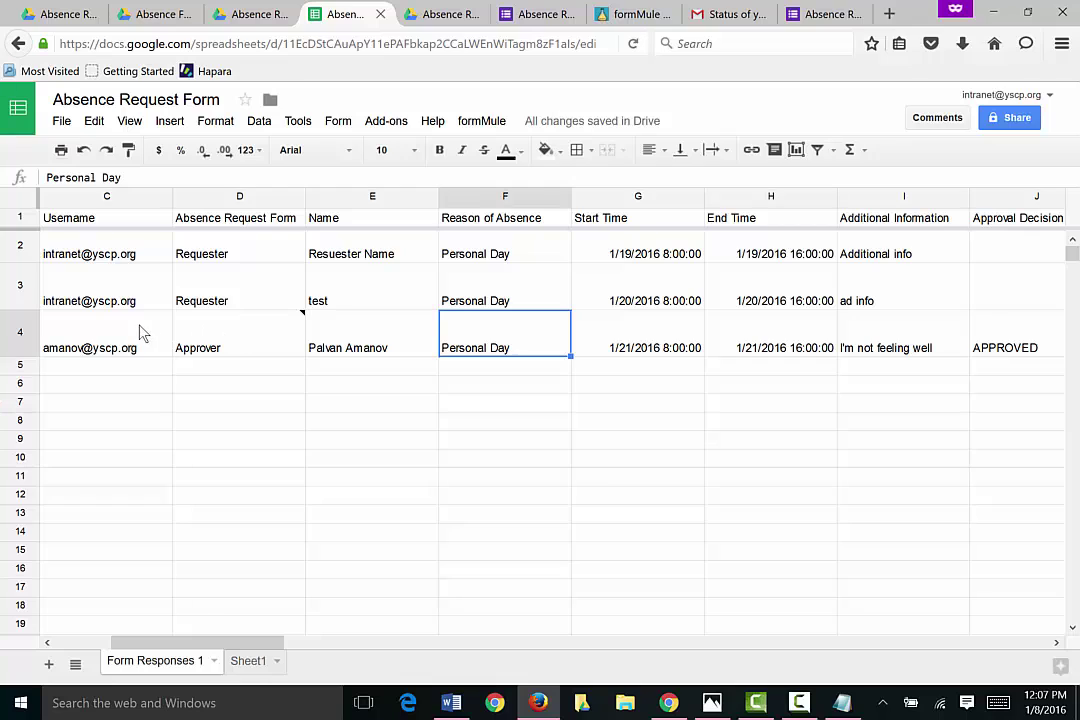
{"action": "left_click", "coordinate": [248, 664]}
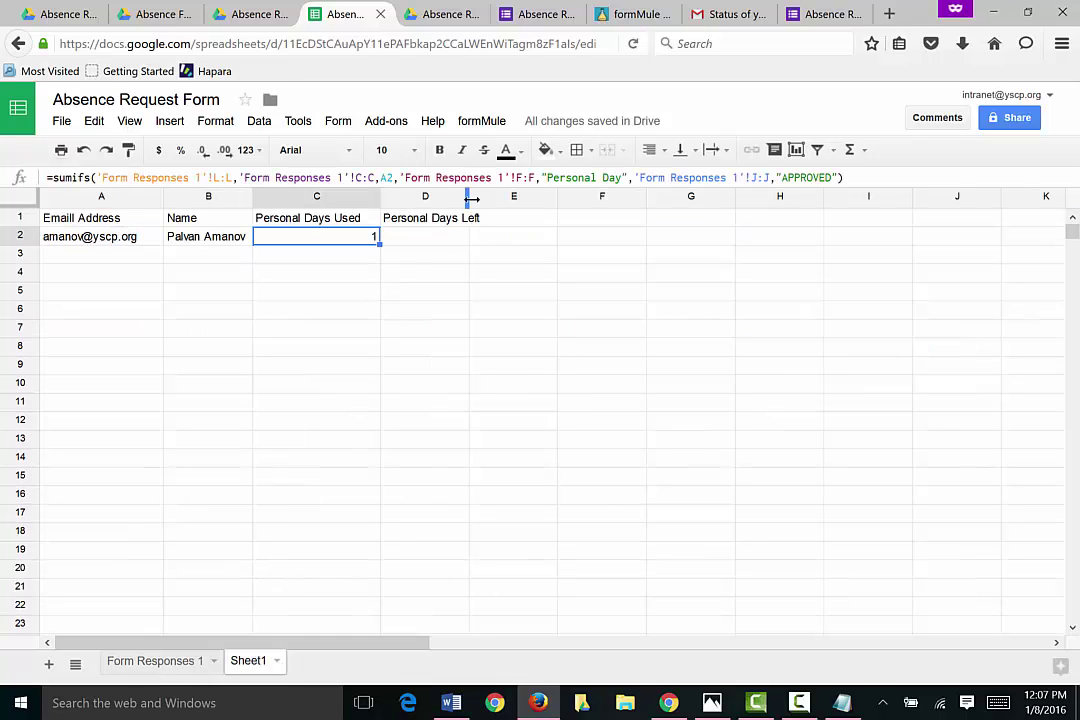
{"action": "left_click_drag", "start_coordinate": [469, 196], "coordinate": [509, 198]}
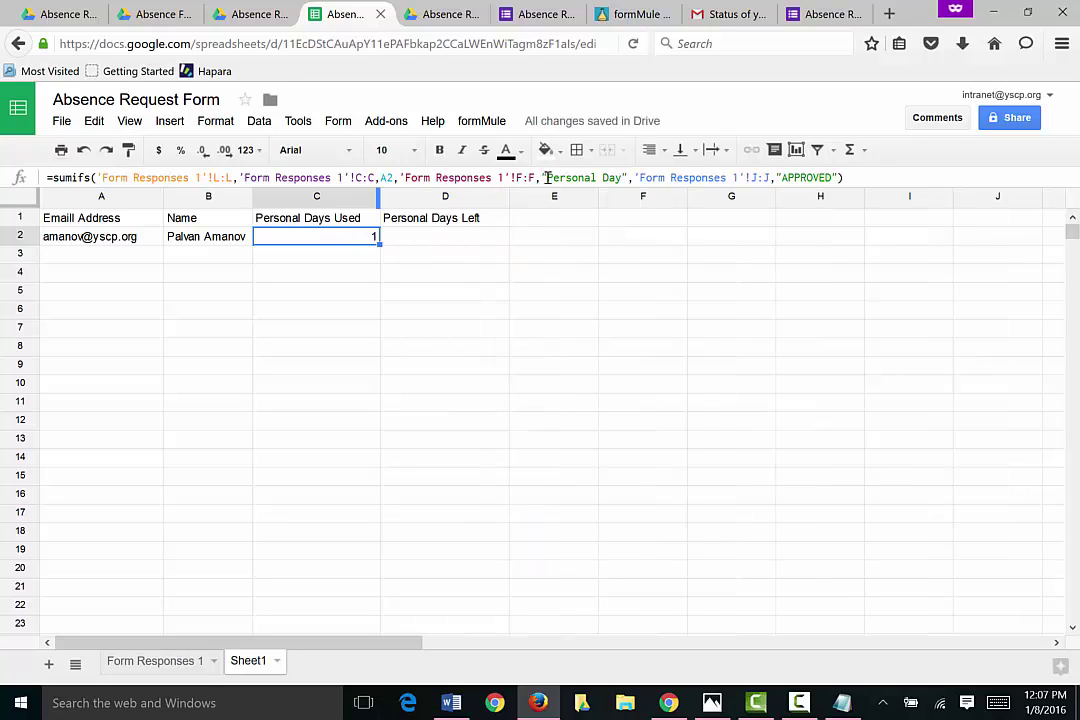
{"action": "left_click", "coordinate": [436, 241]}
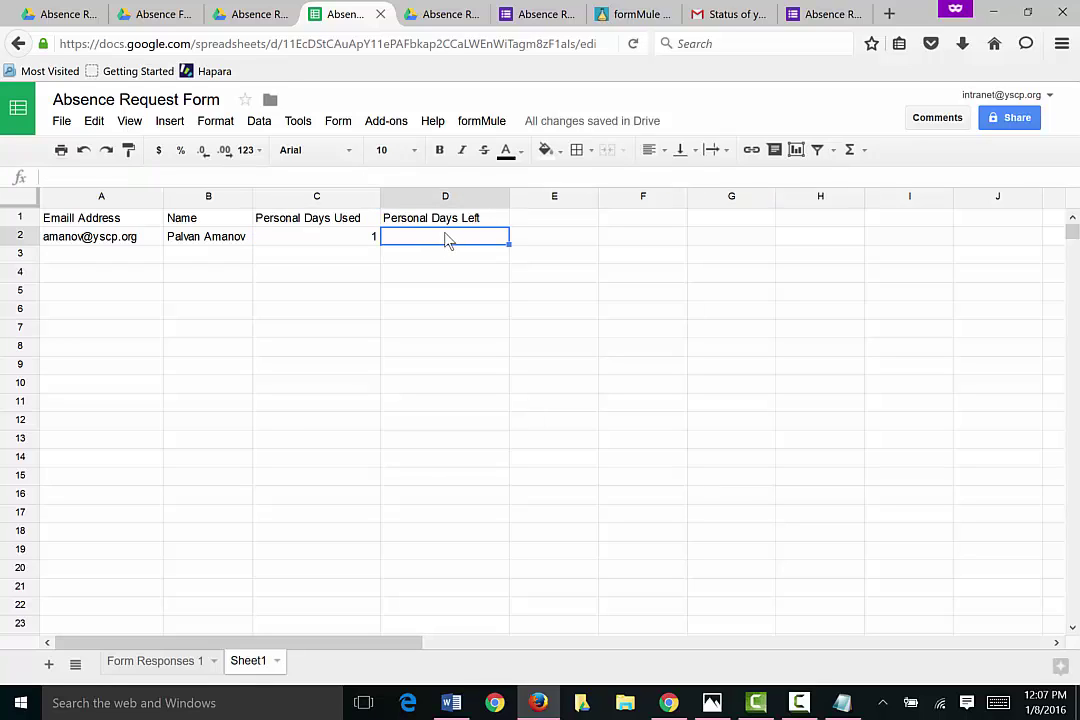
Step: Enter =10-C2 in D2 so Personal Days Left shows 9, then select the row 2 formulas
{"action": "type", "text": "10-"}
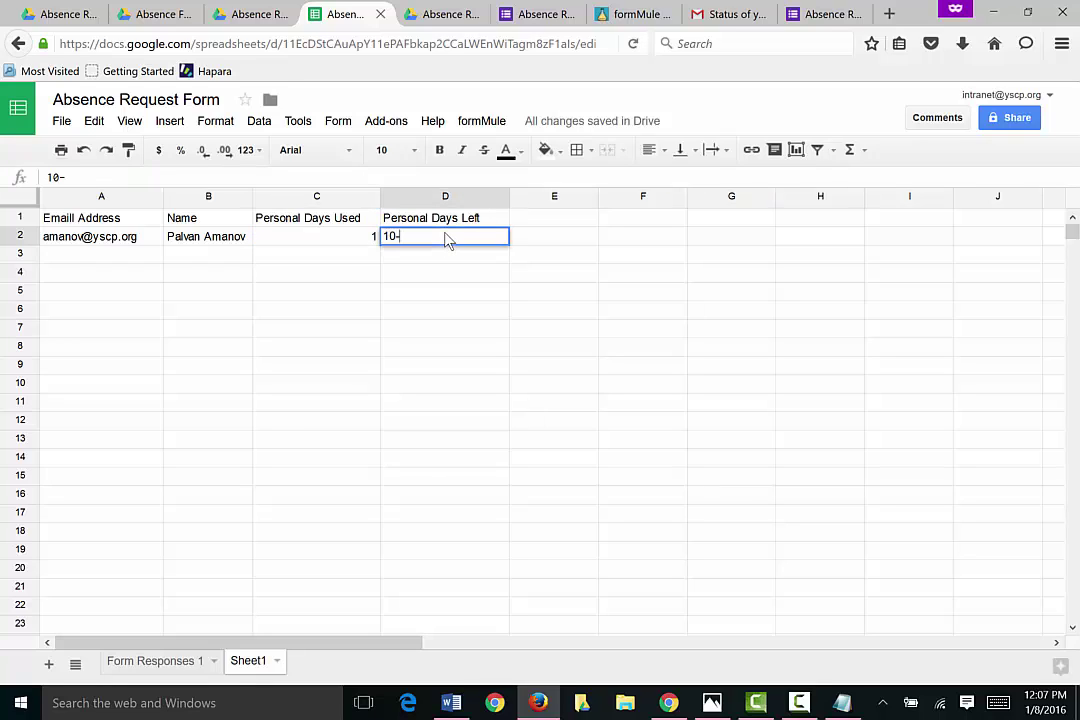
{"action": "left_click", "coordinate": [338, 244]}
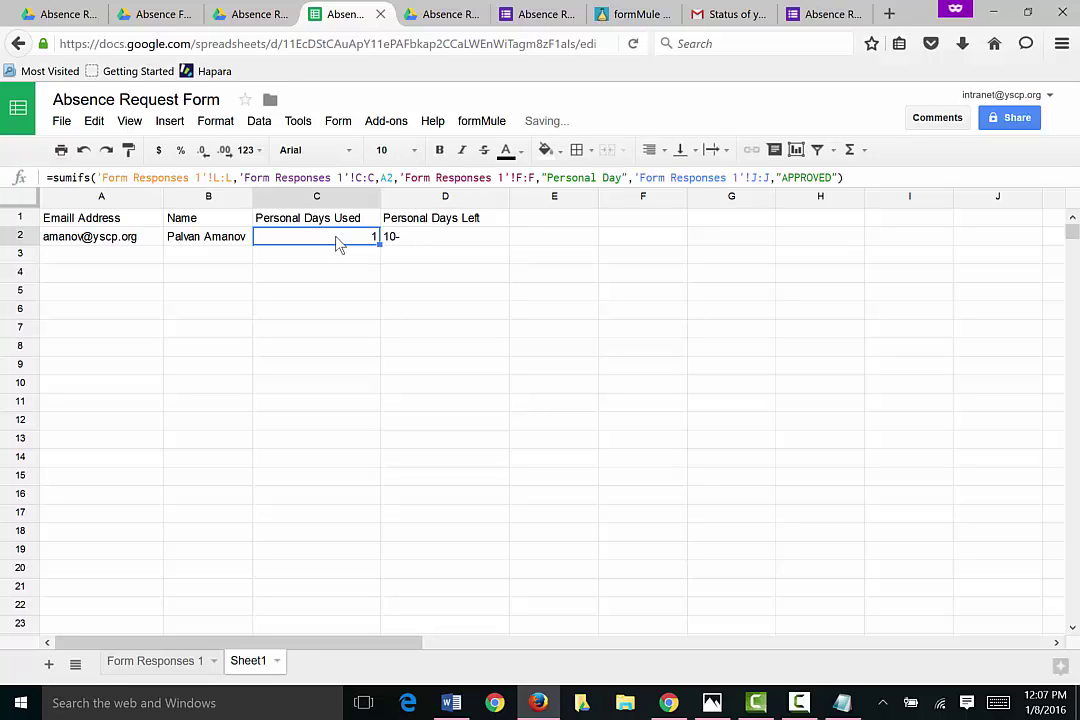
{"action": "left_click", "coordinate": [412, 238]}
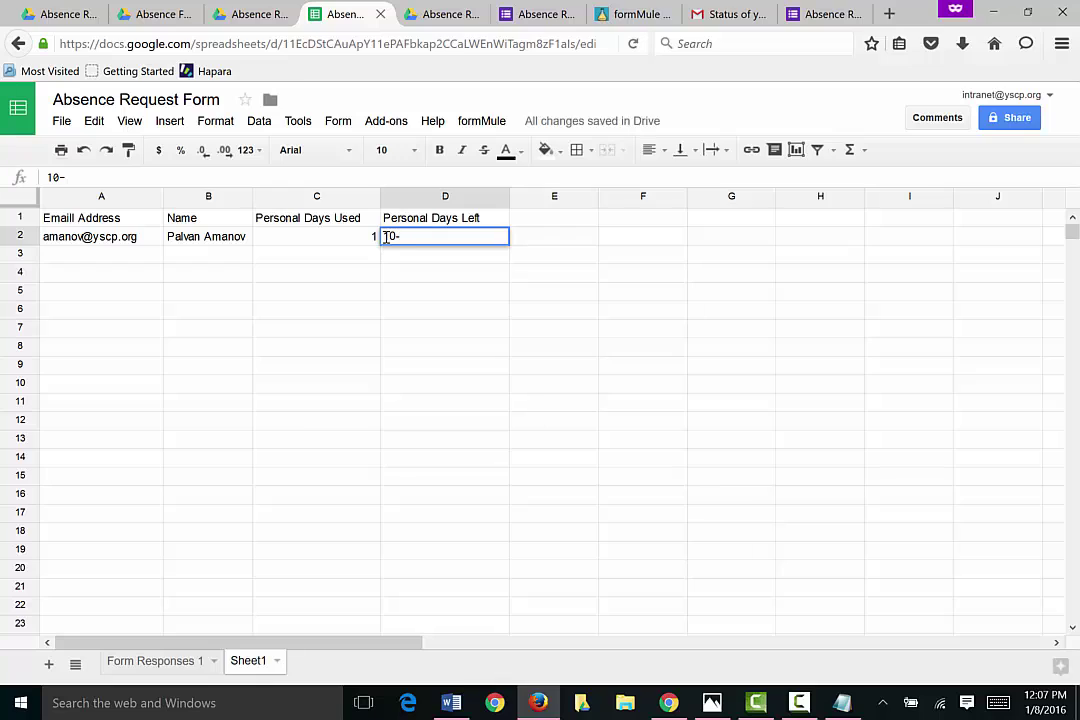
{"action": "double_click", "coordinate": [398, 234]}
{"action": "key", "text": "Home"}
{"action": "type", "text": "+"}
{"action": "key", "text": "BackSpace"}
{"action": "key", "text": "BackSpace"}
{"action": "key", "text": "BackSpace"}
{"action": "key", "text": "BackSpace"}
{"action": "key", "text": "BackSpace"}
{"action": "key", "text": "BackSpace"}
{"action": "type", "text": "=10-"}
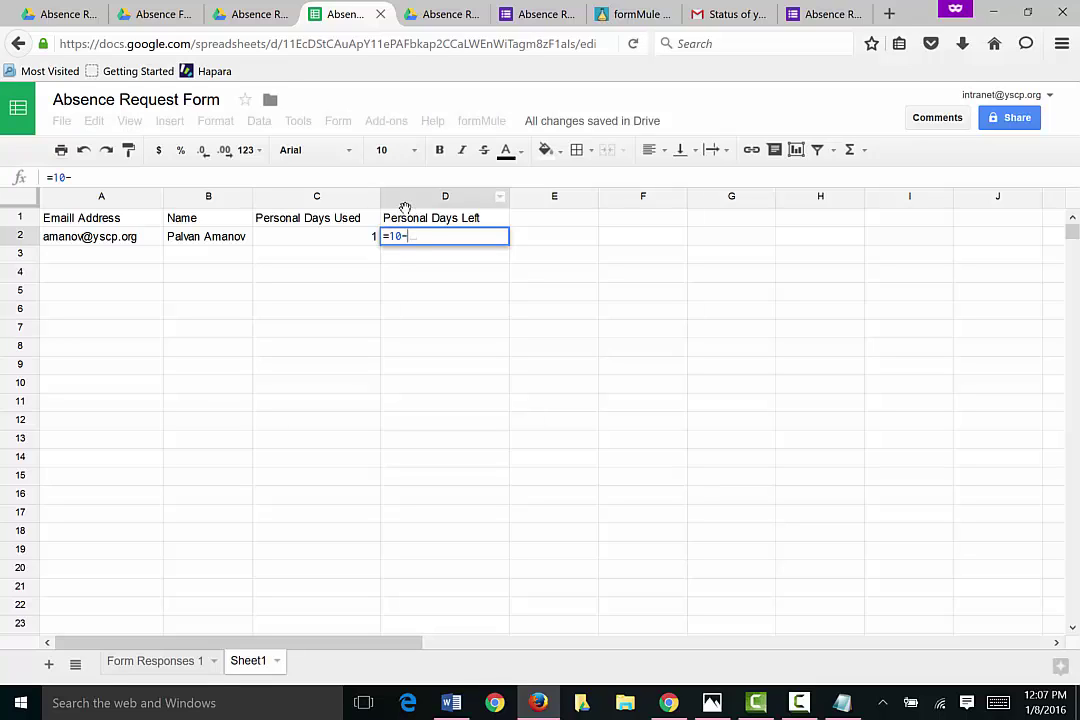
{"action": "left_click", "coordinate": [365, 245]}
{"action": "key", "text": "Return"}
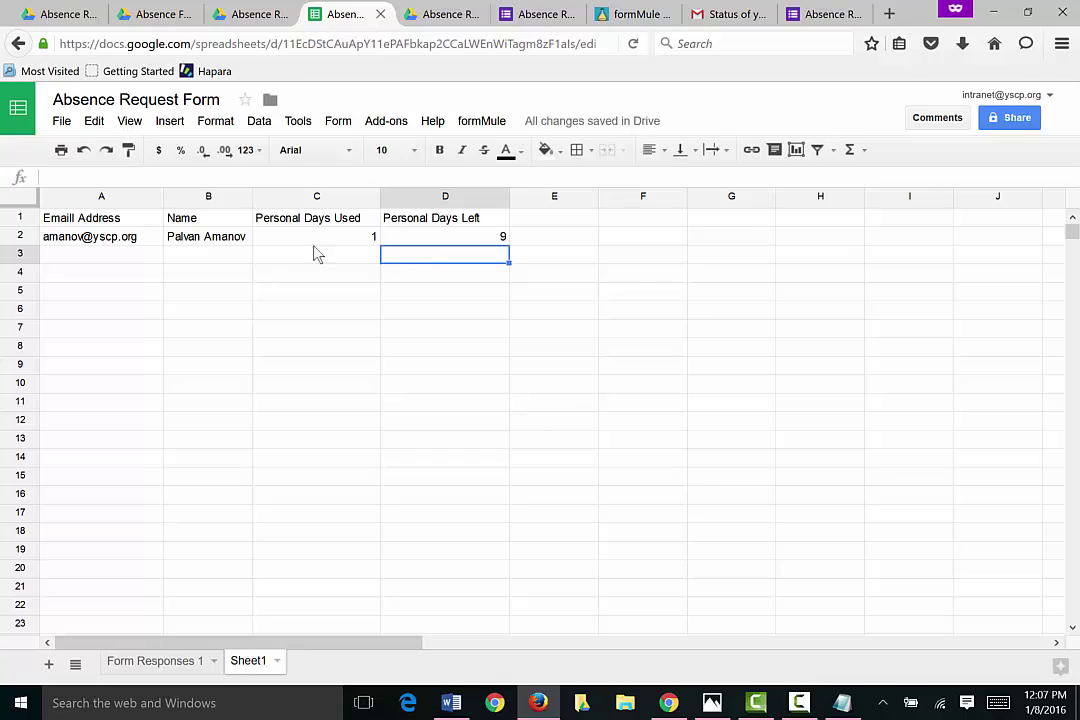
{"action": "left_click", "coordinate": [324, 241]}
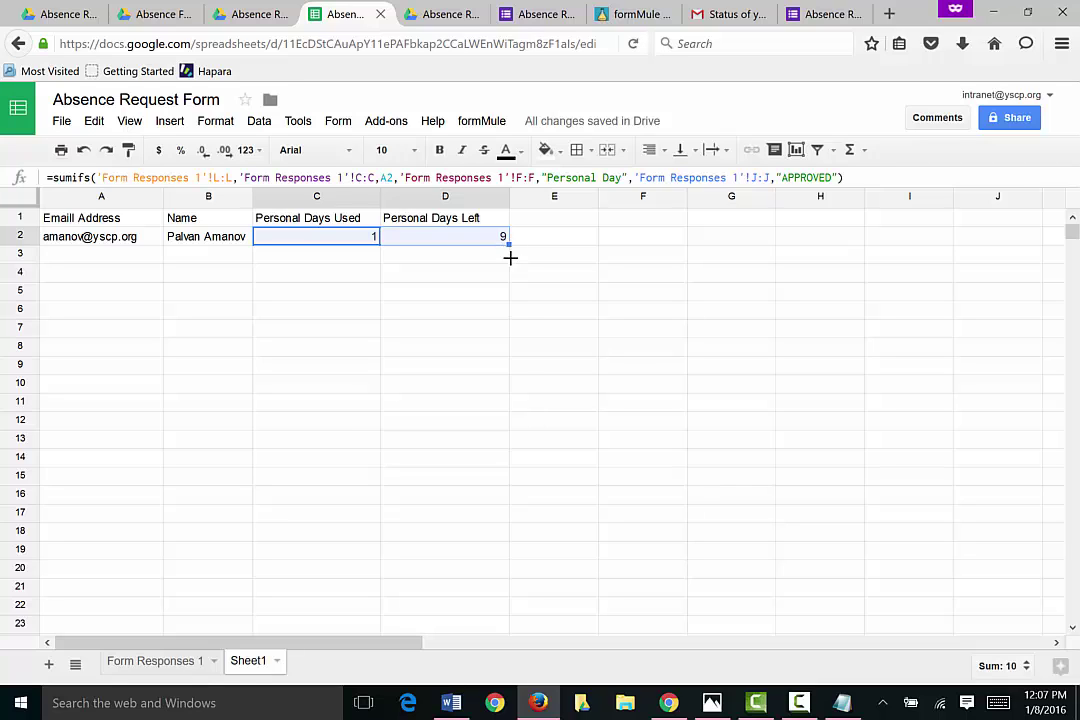
Step: Fill the C and D formulas down the sheet and enter a second email address in A3
{"action": "left_click_drag", "start_coordinate": [510, 257], "coordinate": [540, 621]}
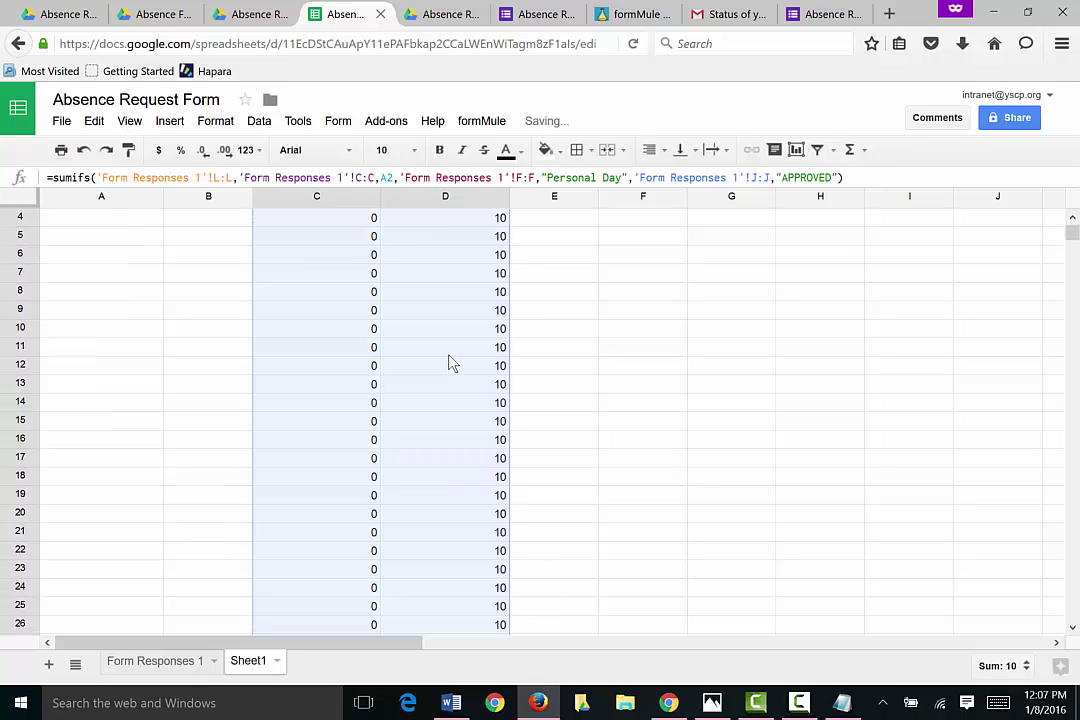
{"action": "scroll", "coordinate": [450, 362], "scroll_direction": "up", "scroll_amount": 2}
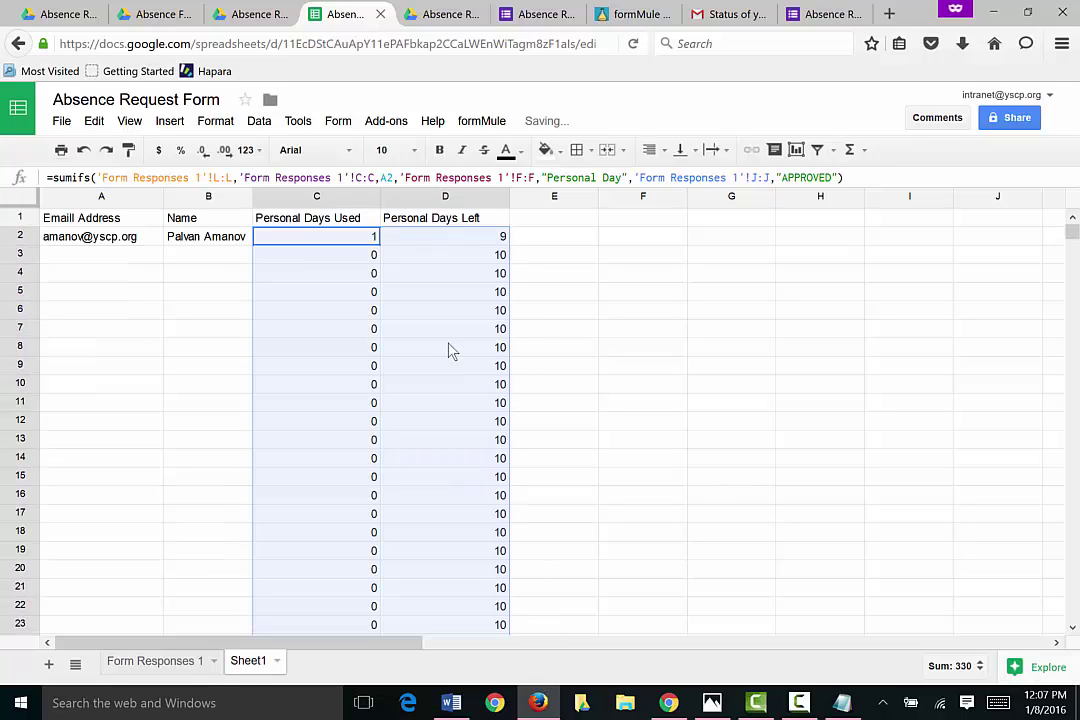
{"action": "left_click", "coordinate": [130, 255]}
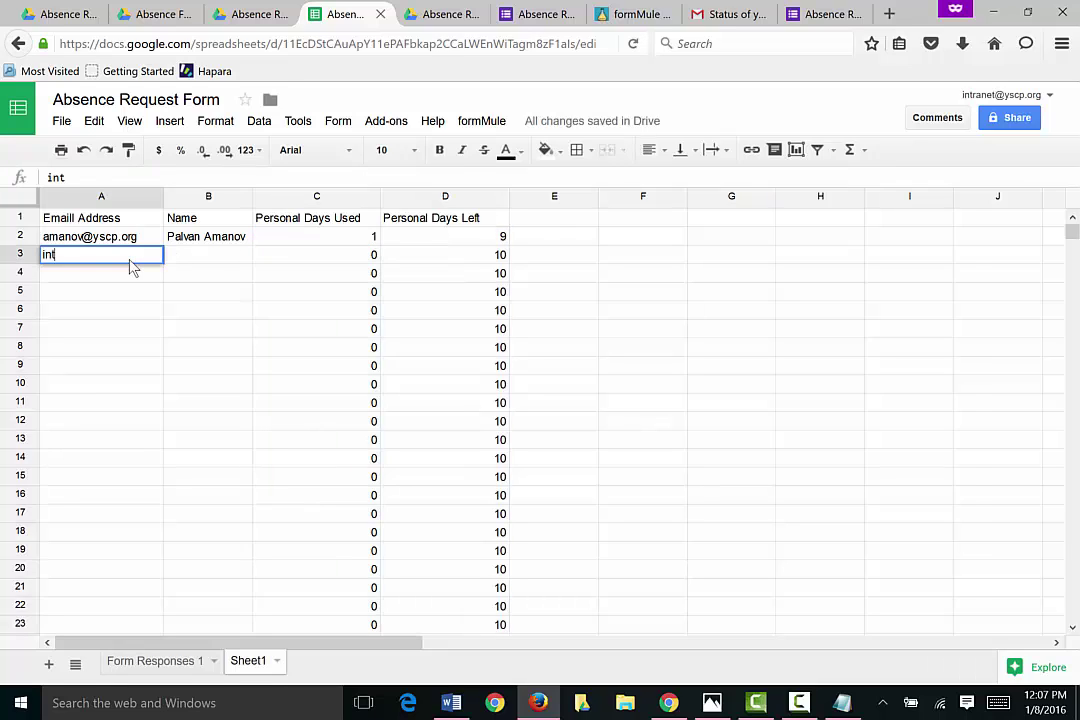
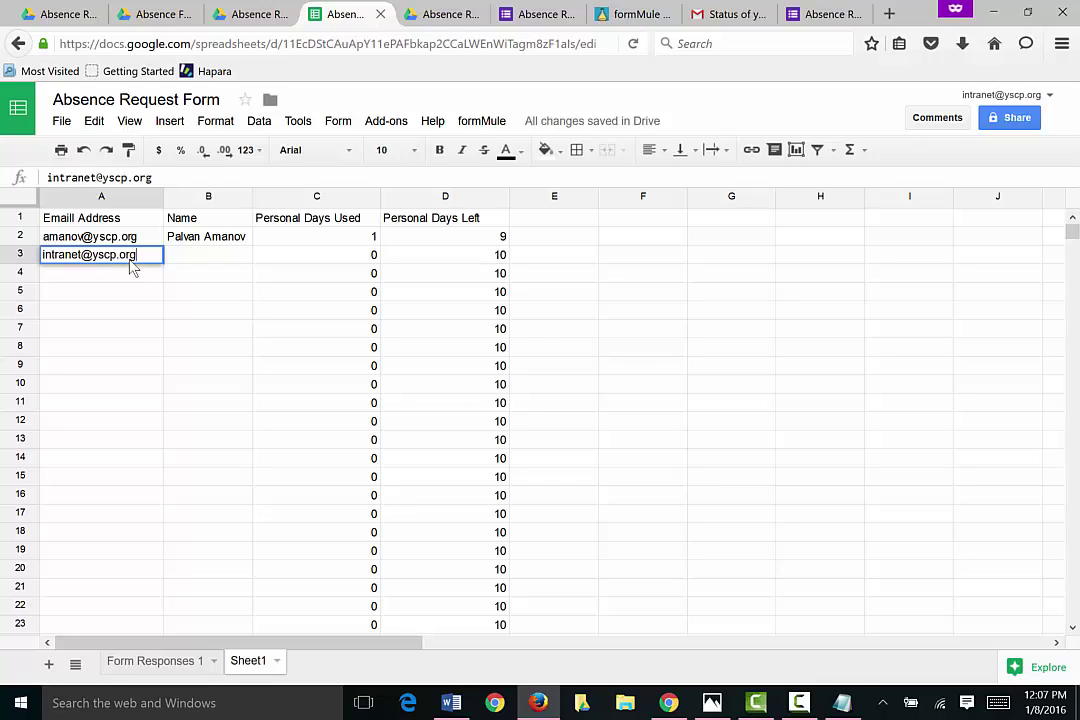
{"action": "key", "text": "Return"}
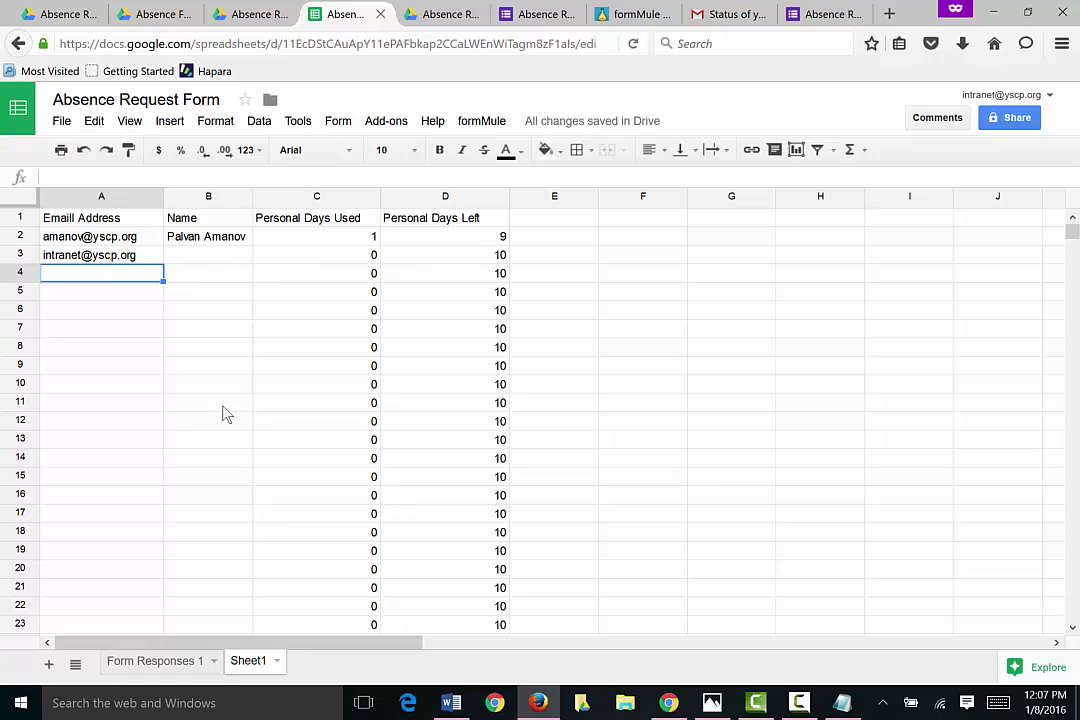
{"action": "left_click", "coordinate": [195, 664]}
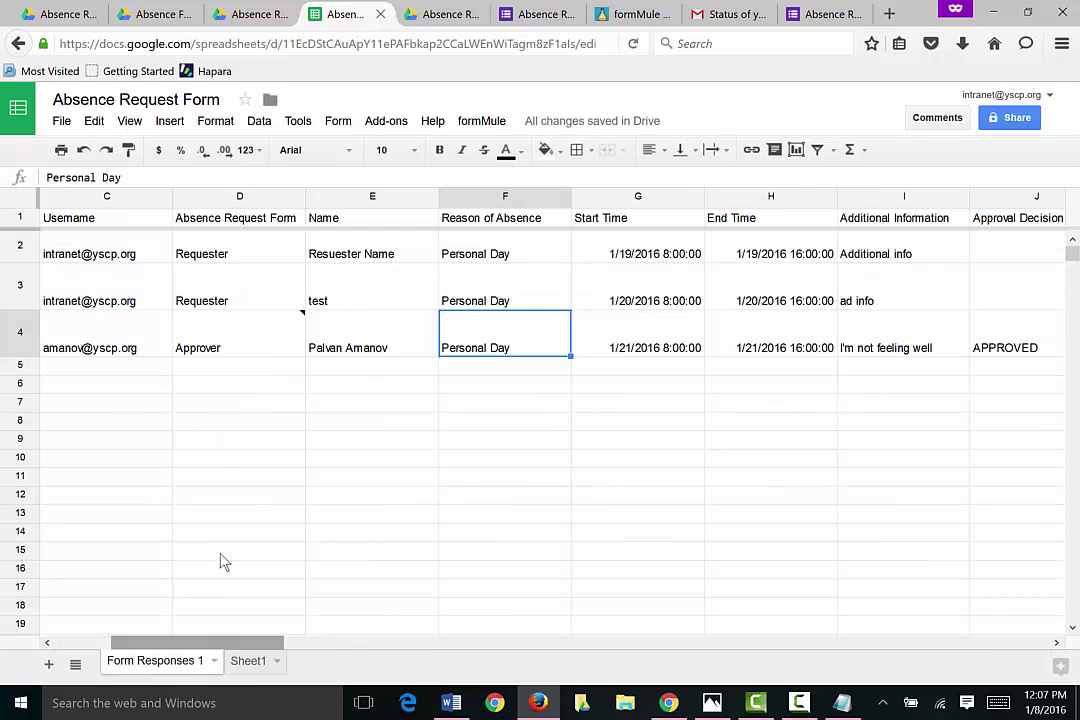
{"action": "mouse_move", "coordinate": [229, 352]}
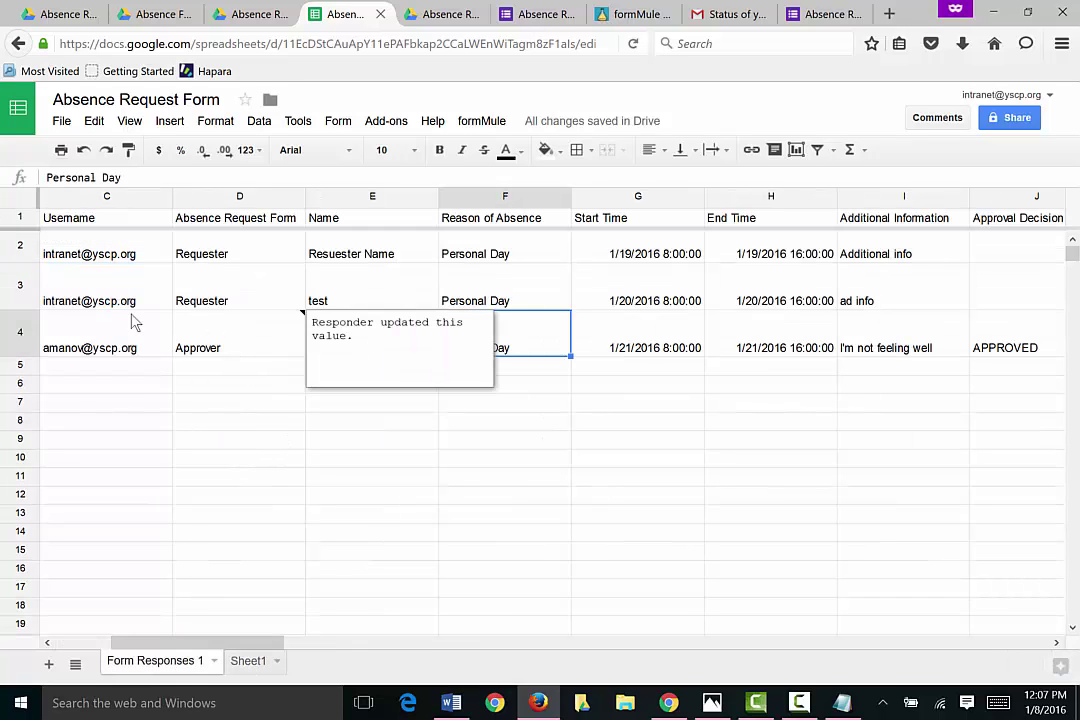
{"action": "left_click", "coordinate": [498, 302]}
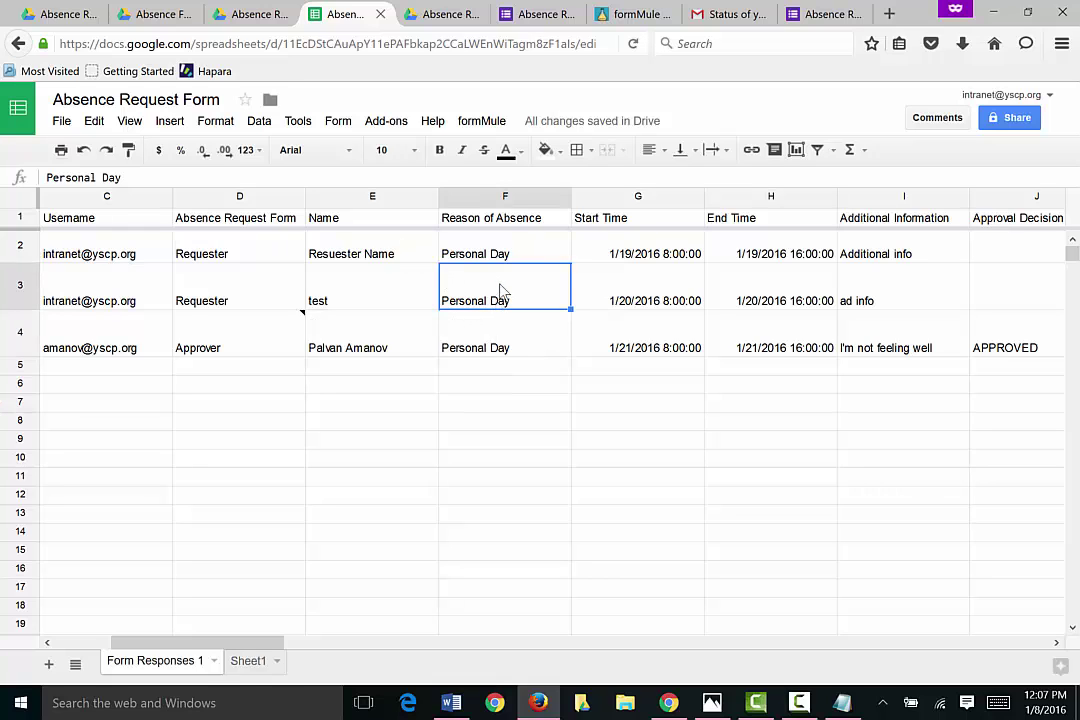
{"action": "key", "text": "Right"}
{"action": "key", "text": "Right"}
{"action": "key", "text": "Right"}
{"action": "key", "text": "Right"}
{"action": "key", "text": "Right"}
{"action": "key", "text": "Left"}
{"action": "key", "text": "Left"}
{"action": "key", "text": "Left"}
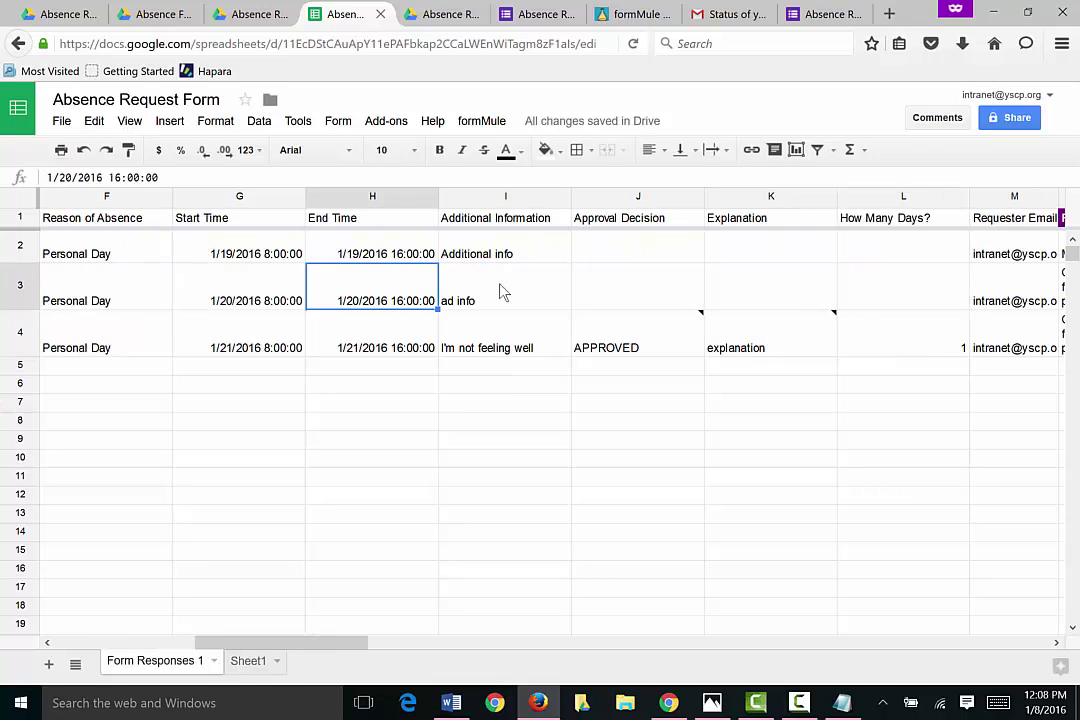
{"action": "key", "text": "Left"}
{"action": "key", "text": "Left"}
{"action": "key", "text": "Left"}
{"action": "key", "text": "Left"}
{"action": "key", "text": "Left"}
{"action": "key", "text": "Left"}
{"action": "key", "text": "Left"}
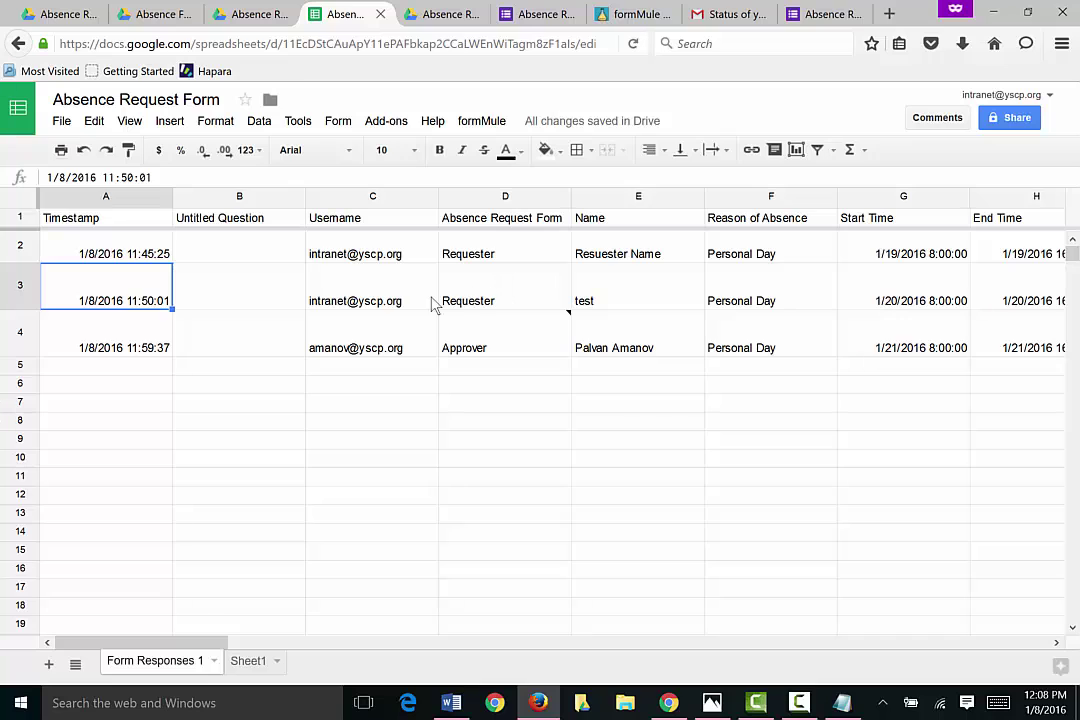
{"action": "left_click", "coordinate": [357, 285]}
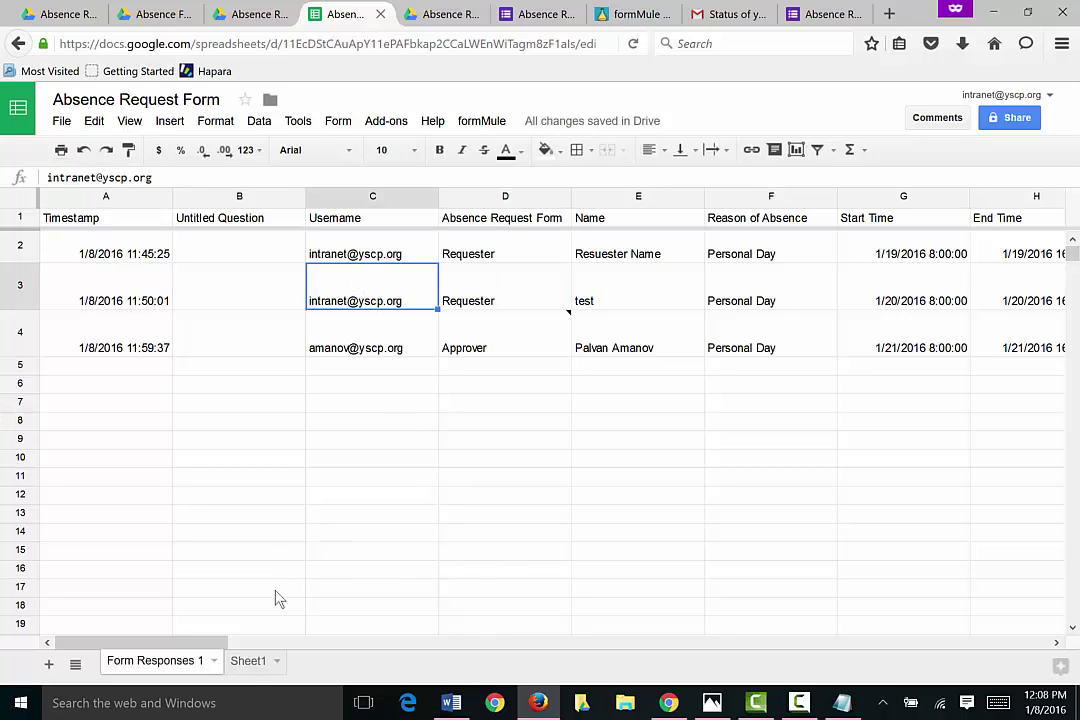
{"action": "left_click", "coordinate": [248, 661]}
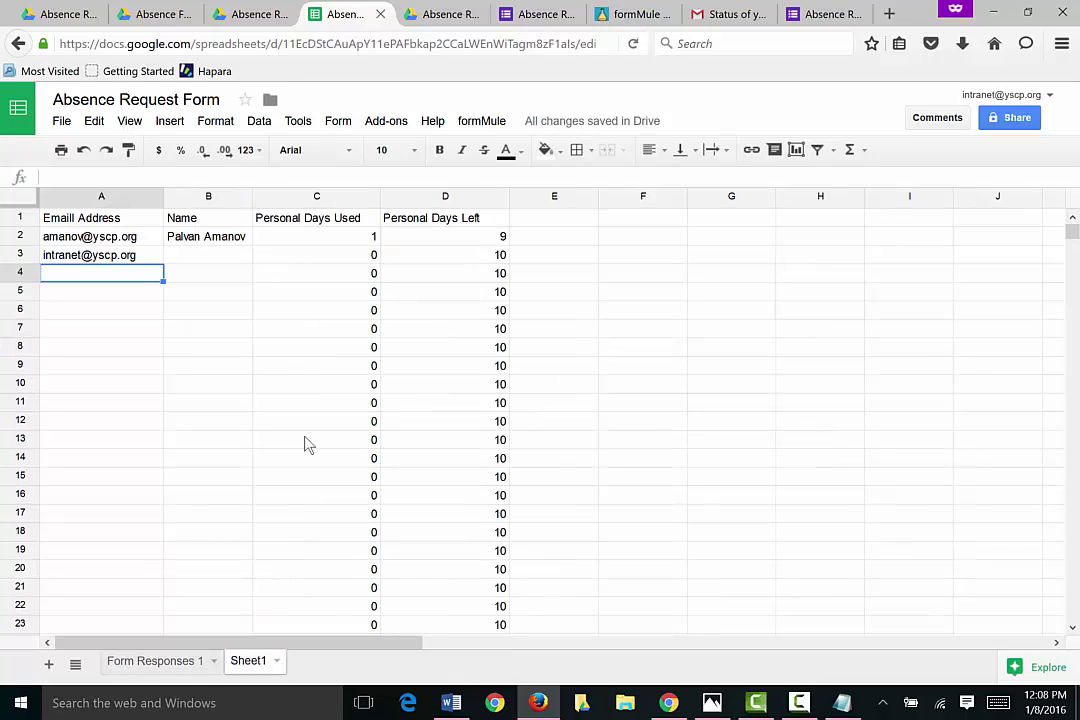
{"action": "left_click", "coordinate": [332, 255]}
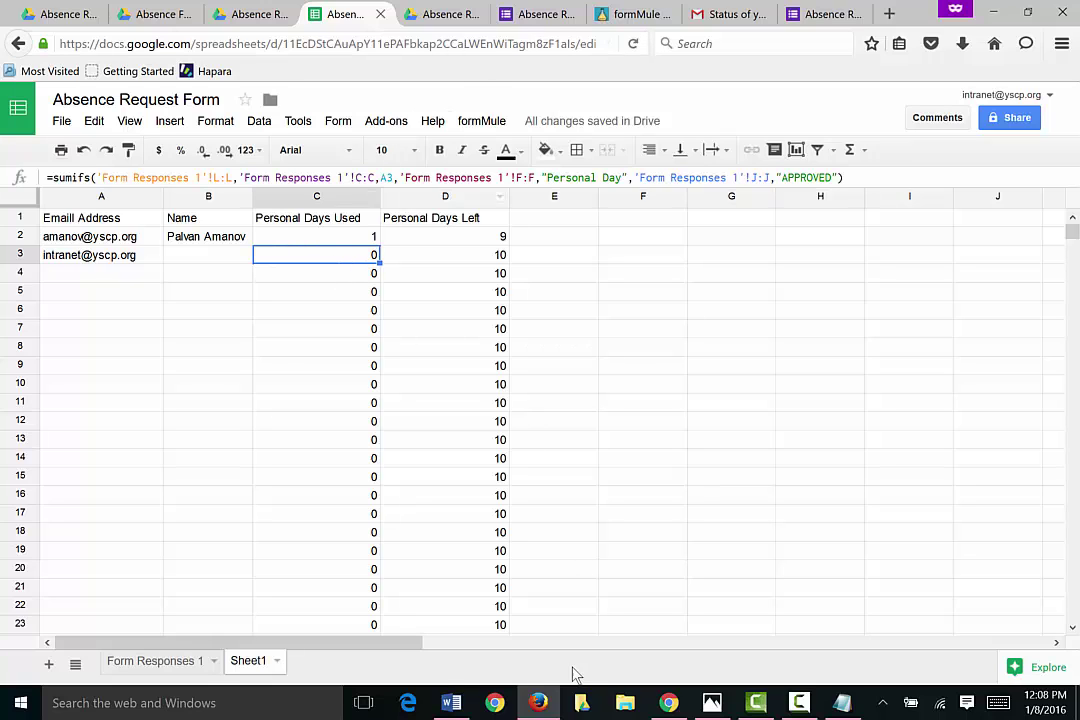
Step: Close the pre-filled form, formMule and live Absence Request form pages, choosing Leave Page
{"action": "left_click", "coordinate": [539, 704]}
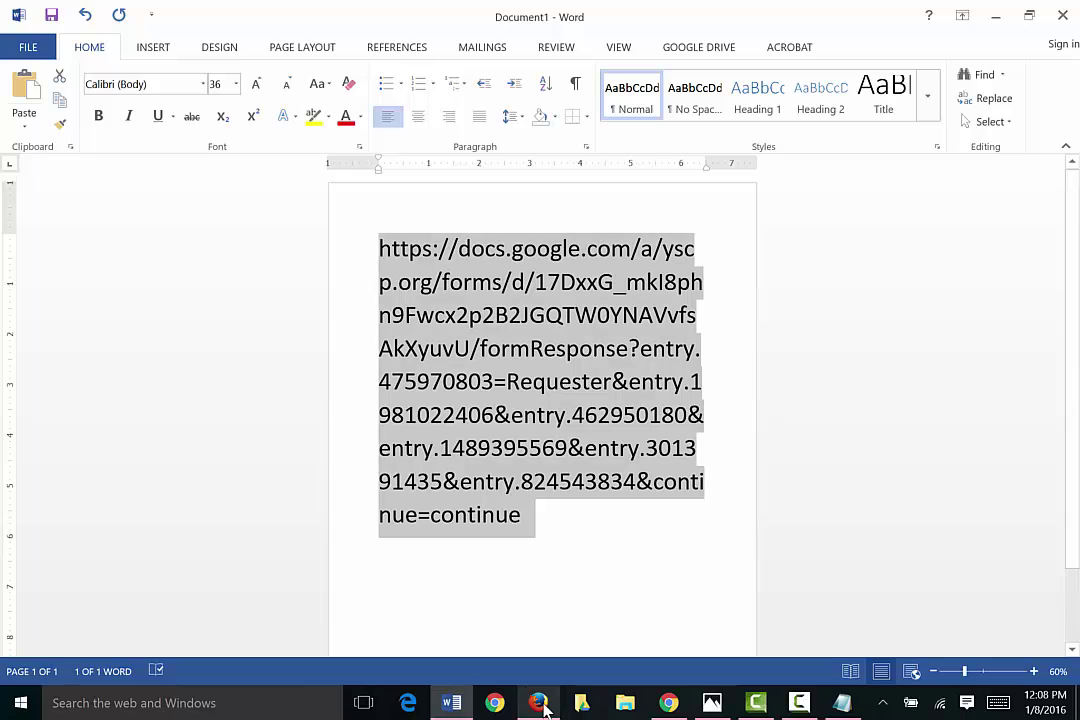
{"action": "left_click", "coordinate": [539, 704]}
{"action": "left_click", "coordinate": [553, 12]}
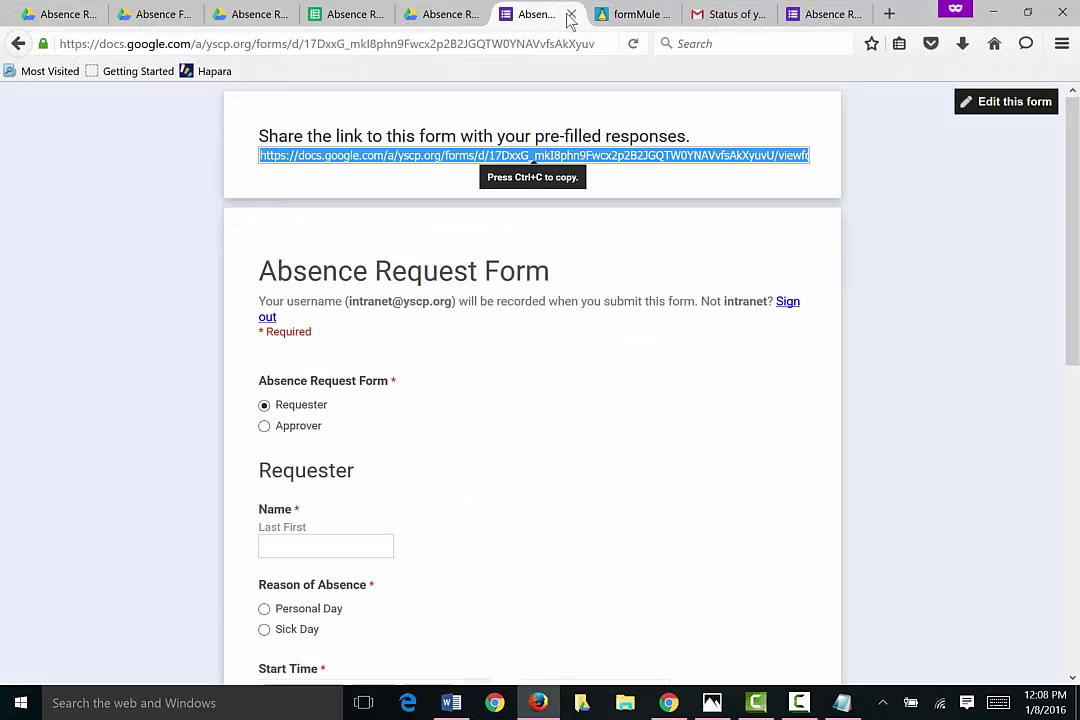
{"action": "left_click", "coordinate": [571, 15]}
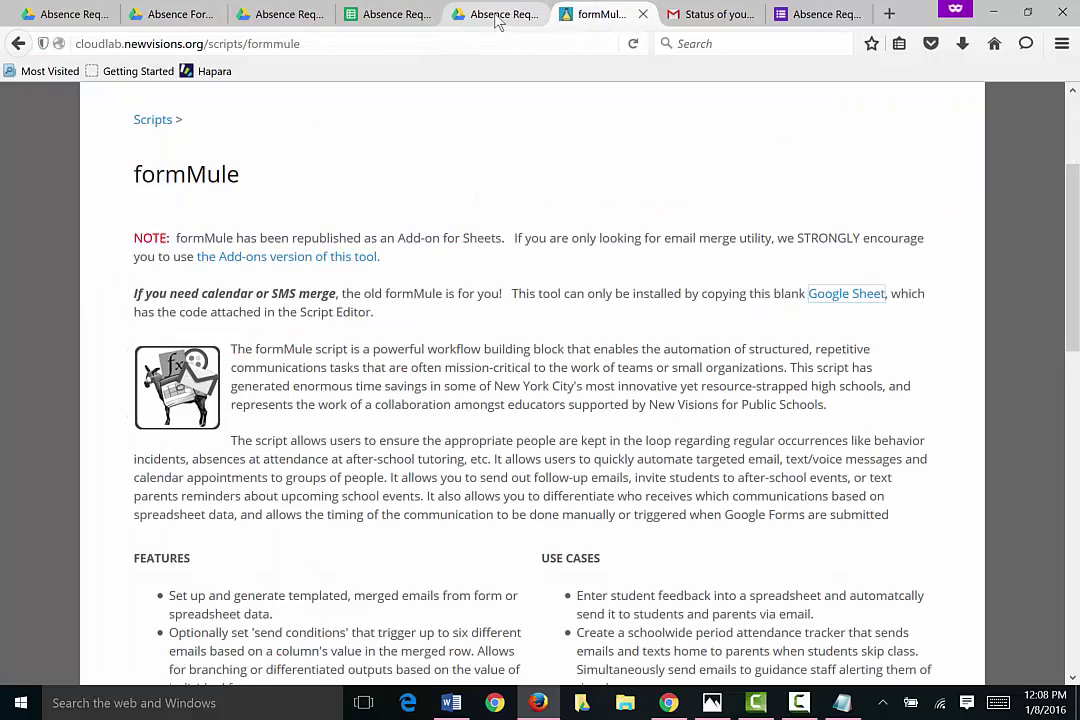
{"action": "left_click", "coordinate": [641, 17]}
{"action": "left_click", "coordinate": [712, 14]}
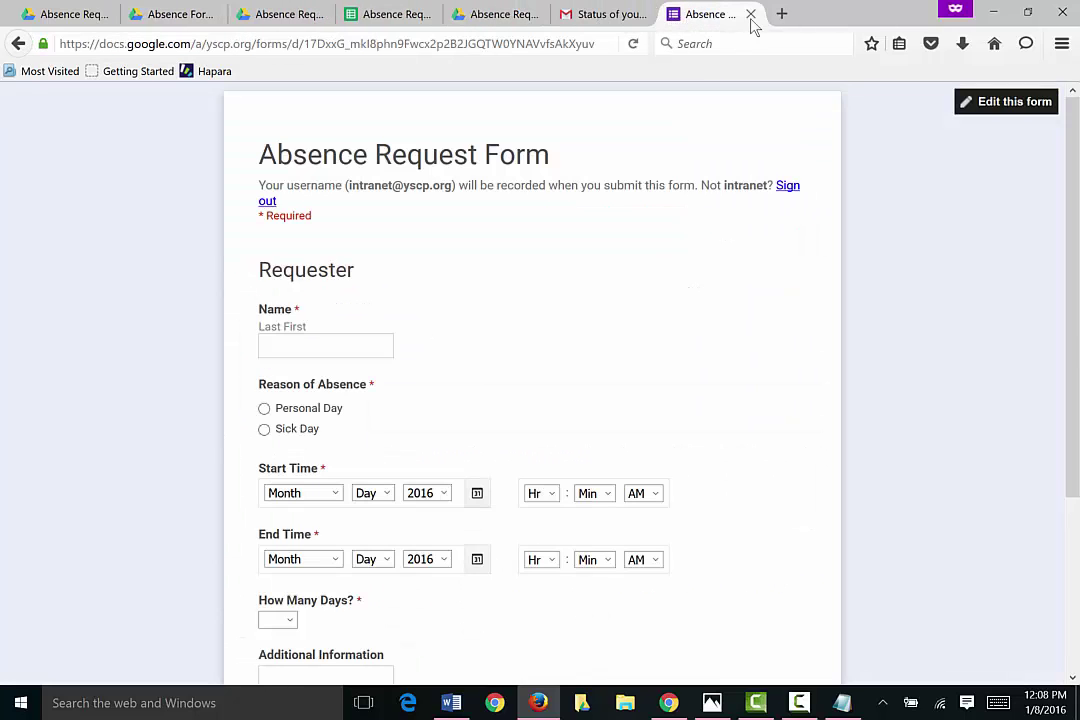
{"action": "left_click", "coordinate": [750, 15]}
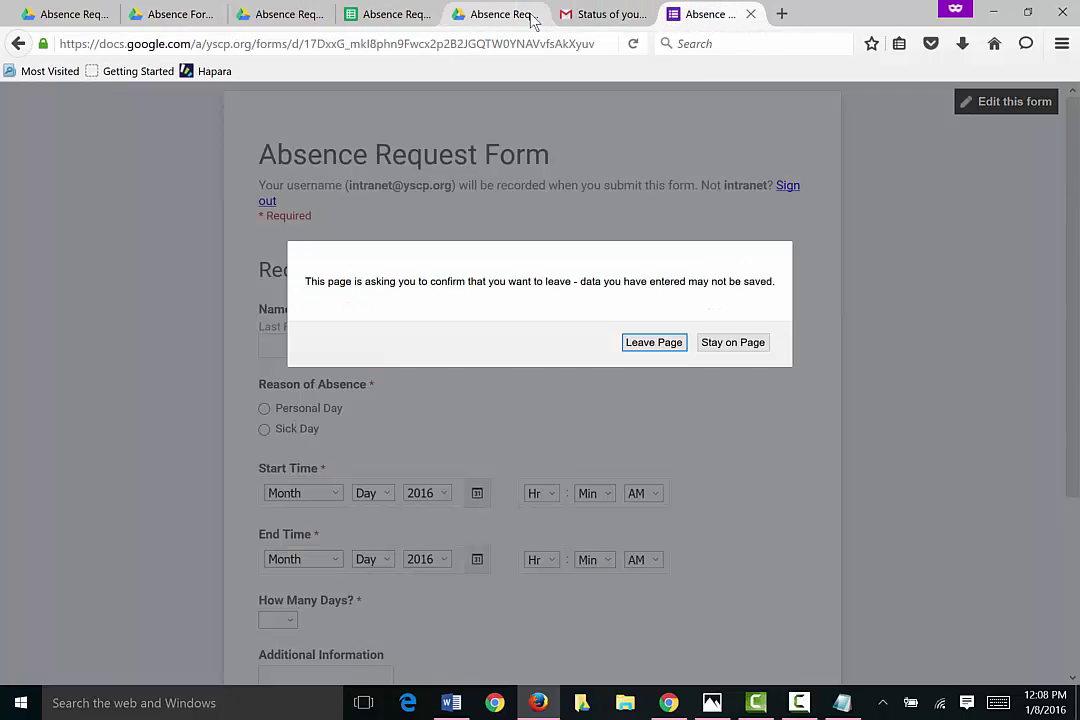
{"action": "left_click", "coordinate": [653, 342]}
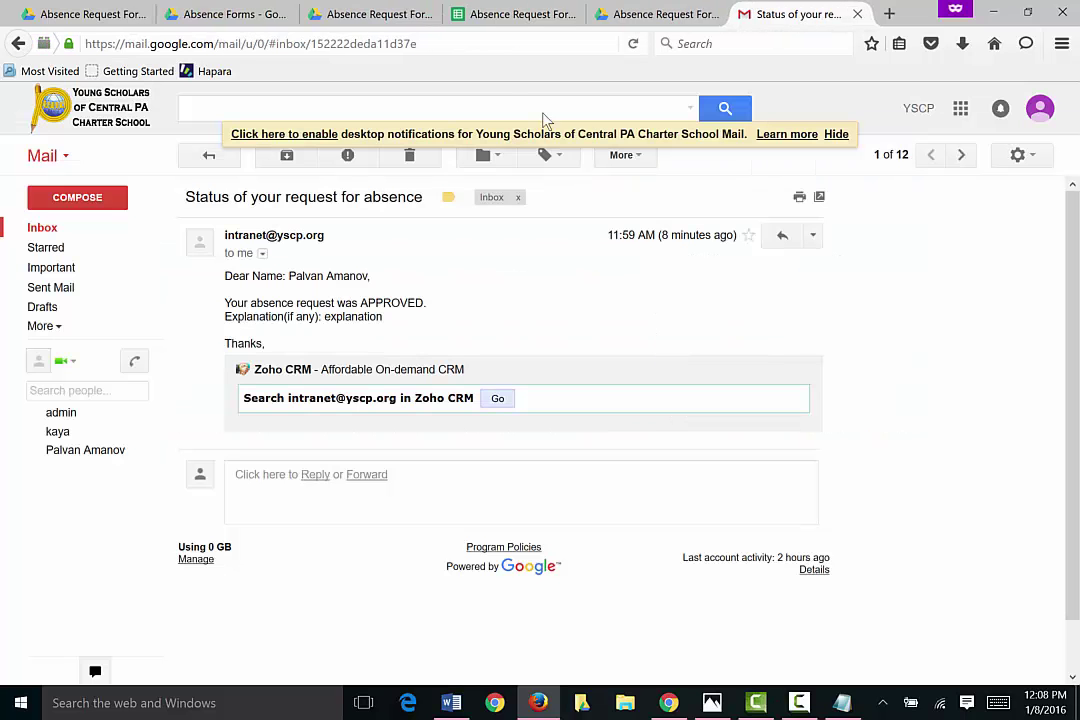
Step: Close the form editor and Drive folder pages, then recheck the form link in Word
{"action": "left_click", "coordinate": [380, 14]}
{"action": "left_click", "coordinate": [428, 14]}
{"action": "left_click", "coordinate": [326, 14]}
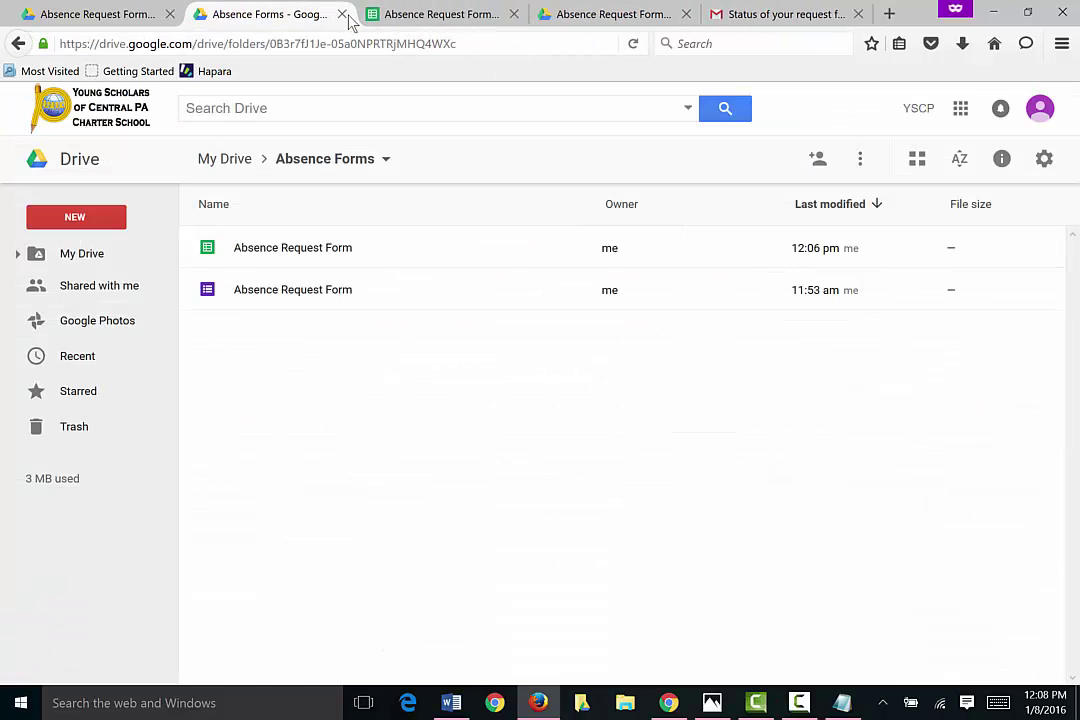
{"action": "left_click", "coordinate": [346, 14]}
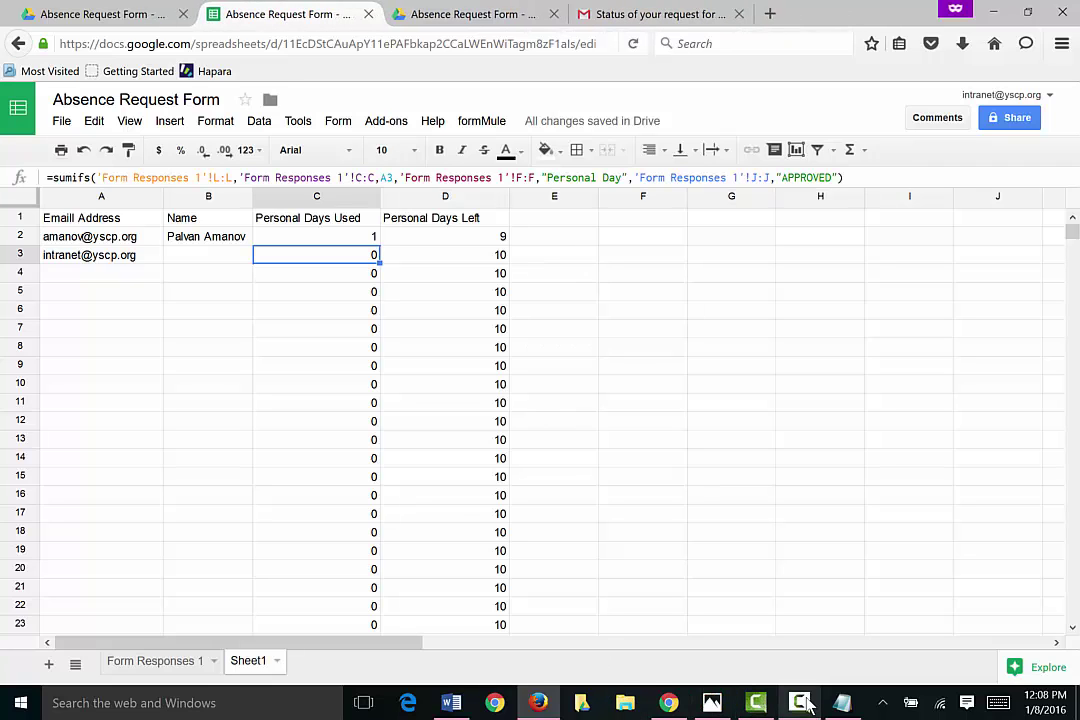
{"action": "left_click", "coordinate": [451, 703]}
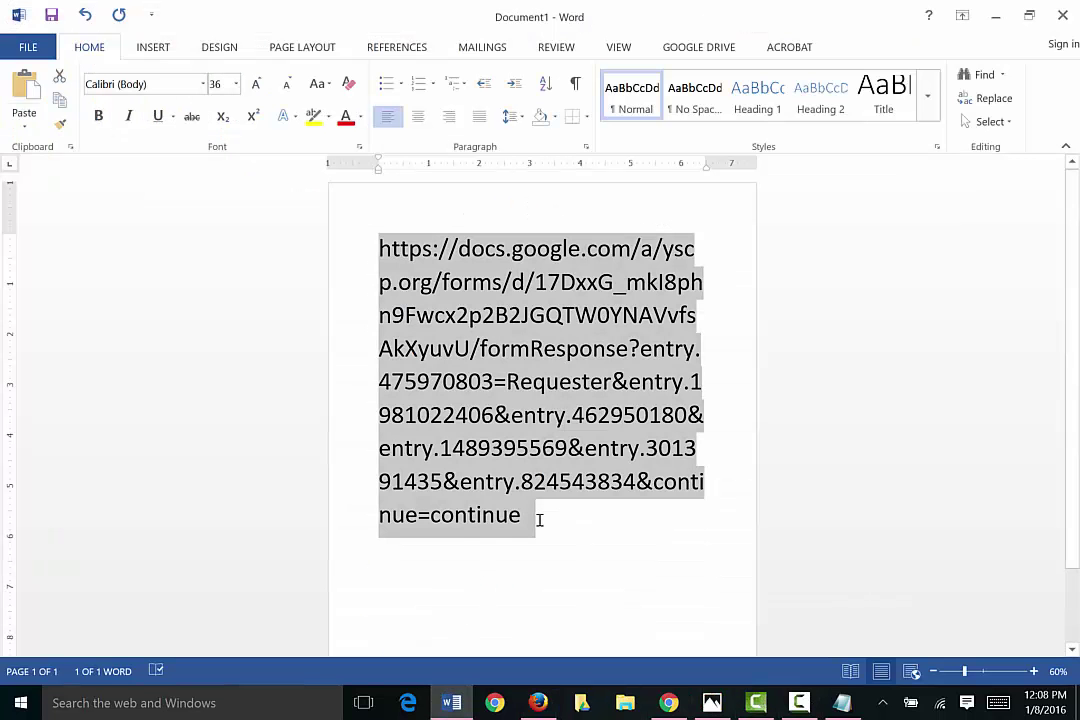
{"action": "left_click", "coordinate": [540, 703]}
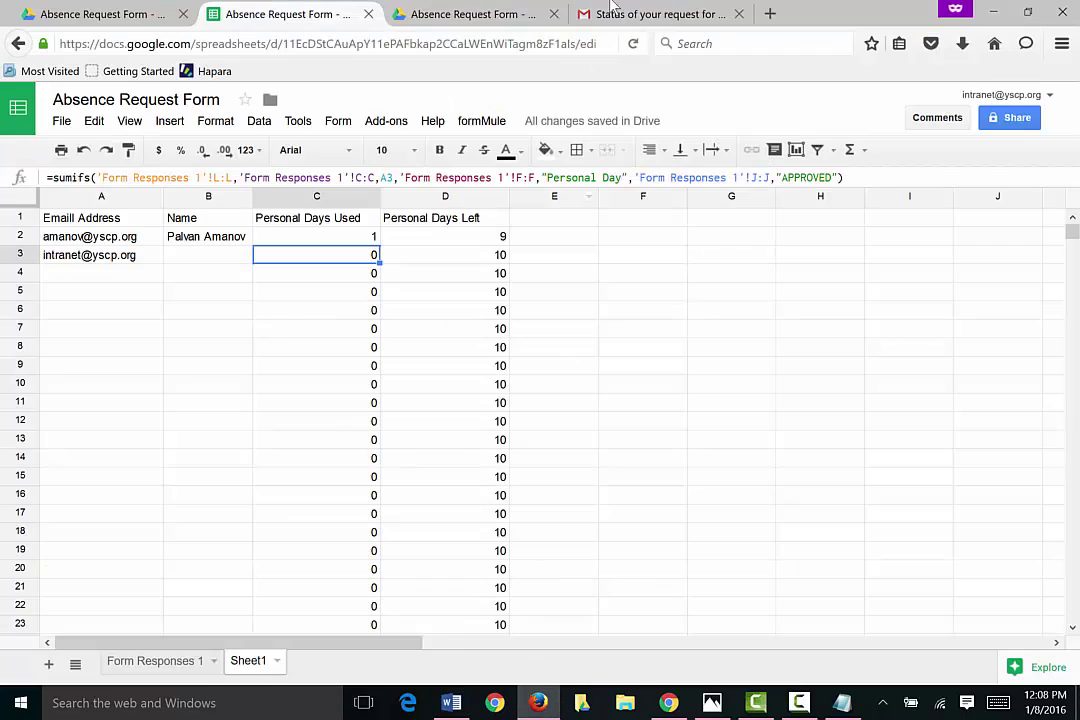
Step: Load the pasted pre-filled Requester link in a new tab and confirm the signed-in account
{"action": "key", "text": "ctrl+t"}
{"action": "key", "text": "ctrl+v"}
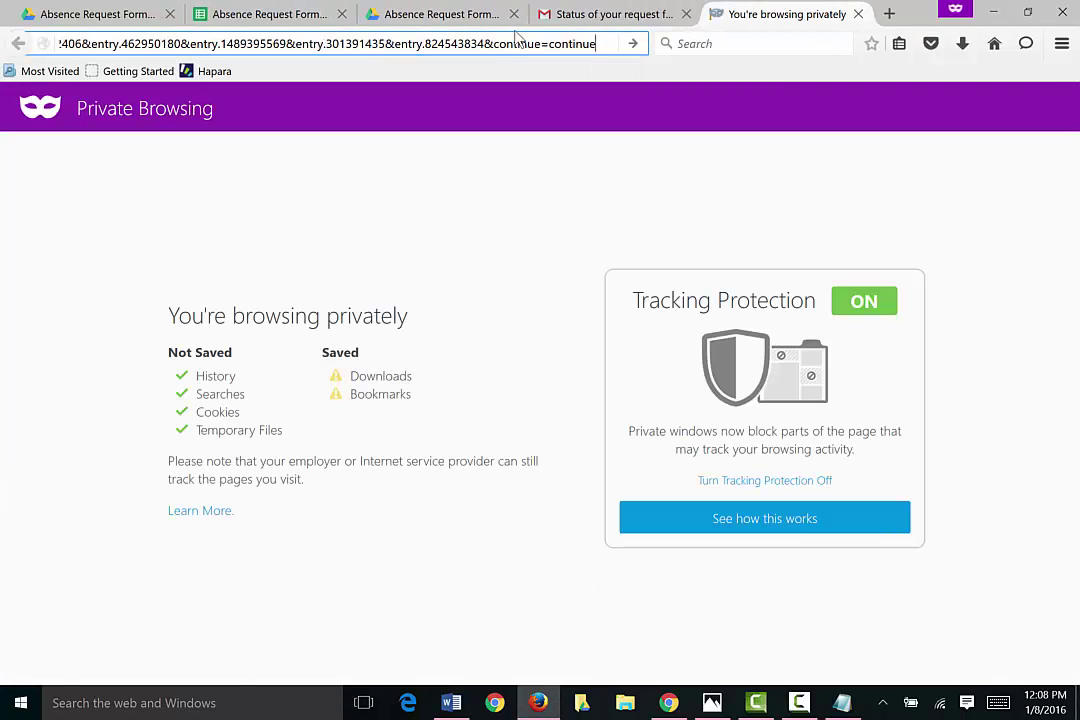
{"action": "key", "text": "Return"}
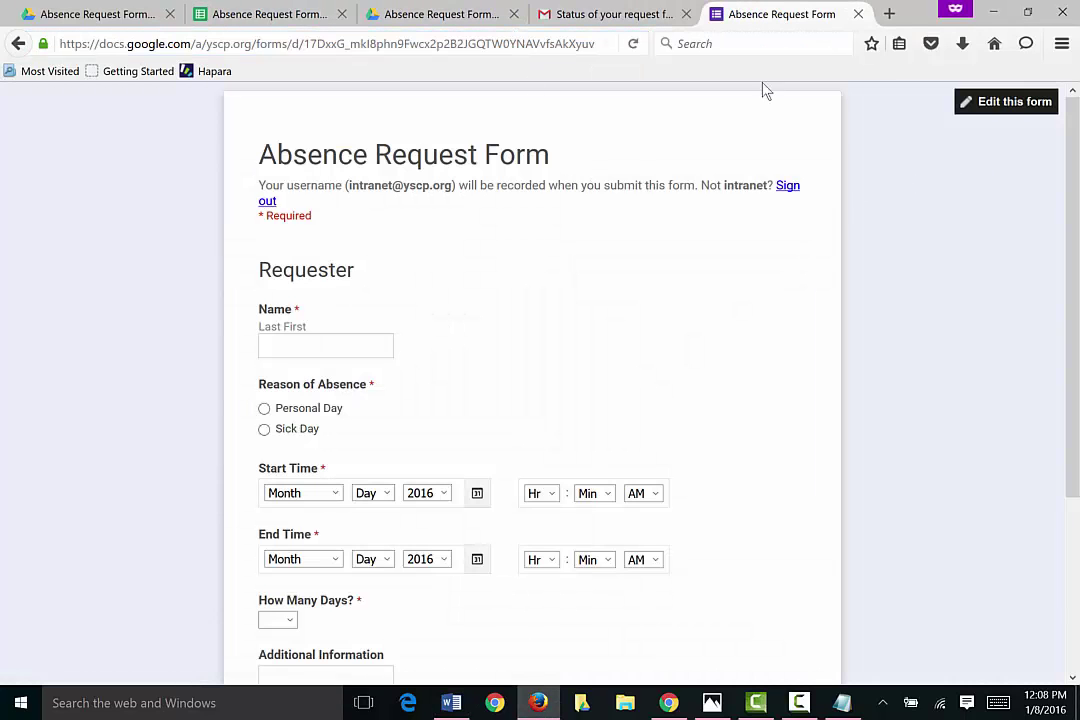
{"action": "left_click", "coordinate": [620, 15]}
{"action": "left_click", "coordinate": [1040, 108]}
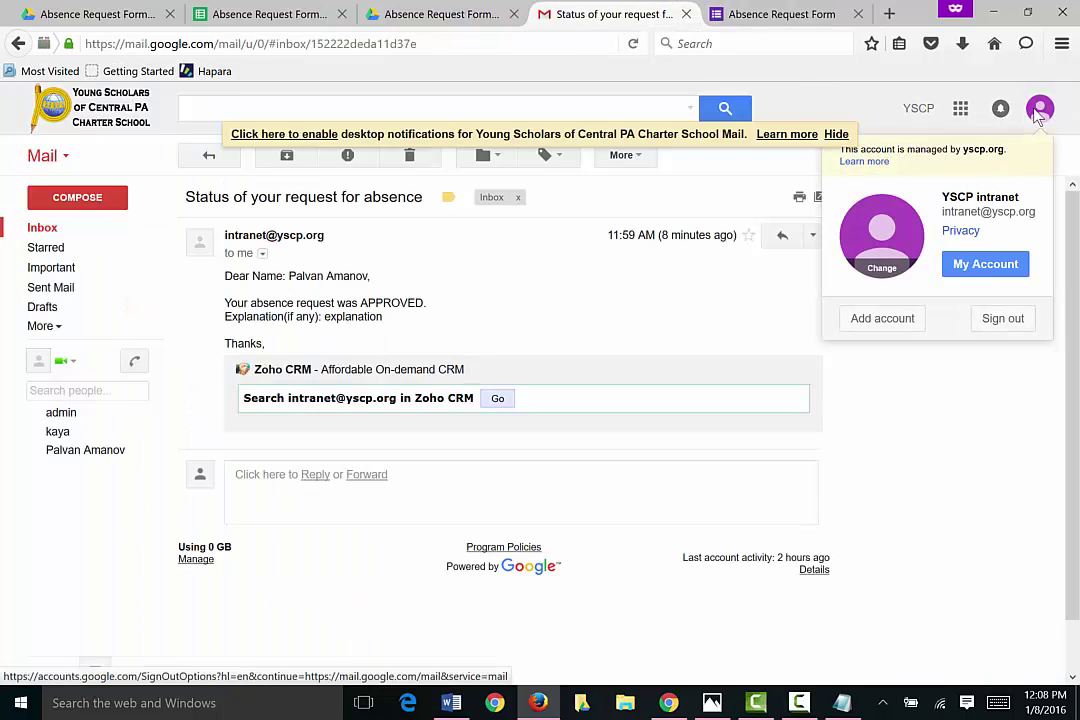
{"action": "left_click", "coordinate": [765, 15]}
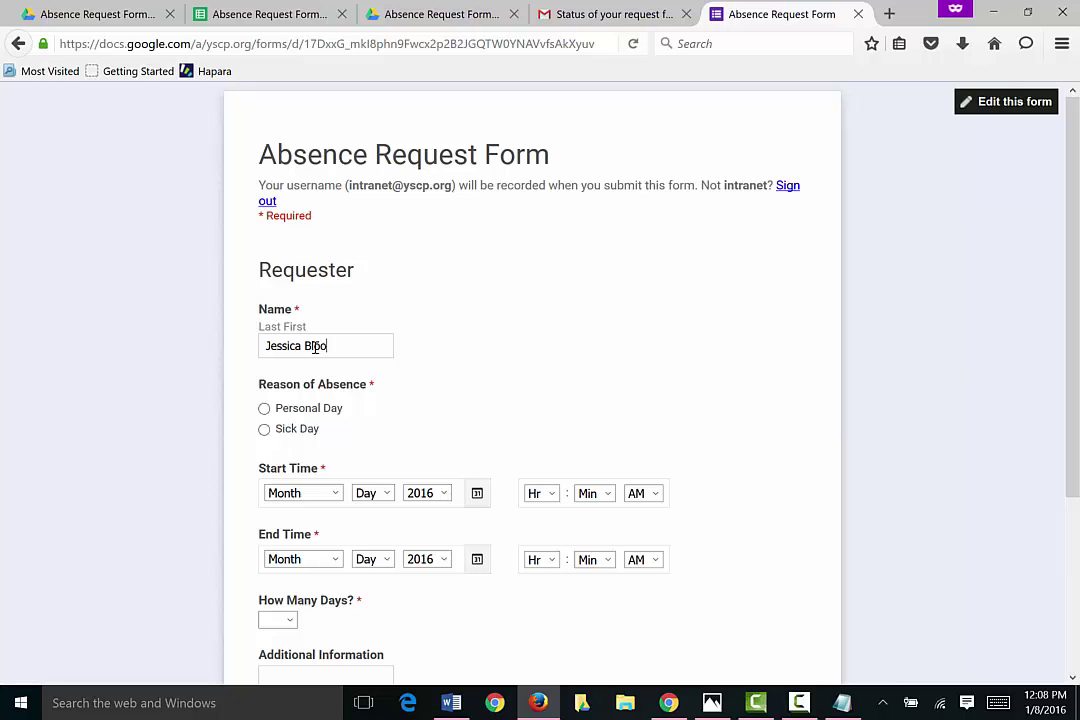
Step: Choose Personal Day and set the start to January 26, 2016, 08:00 AM
{"action": "left_click", "coordinate": [264, 408]}
{"action": "left_click", "coordinate": [476, 498]}
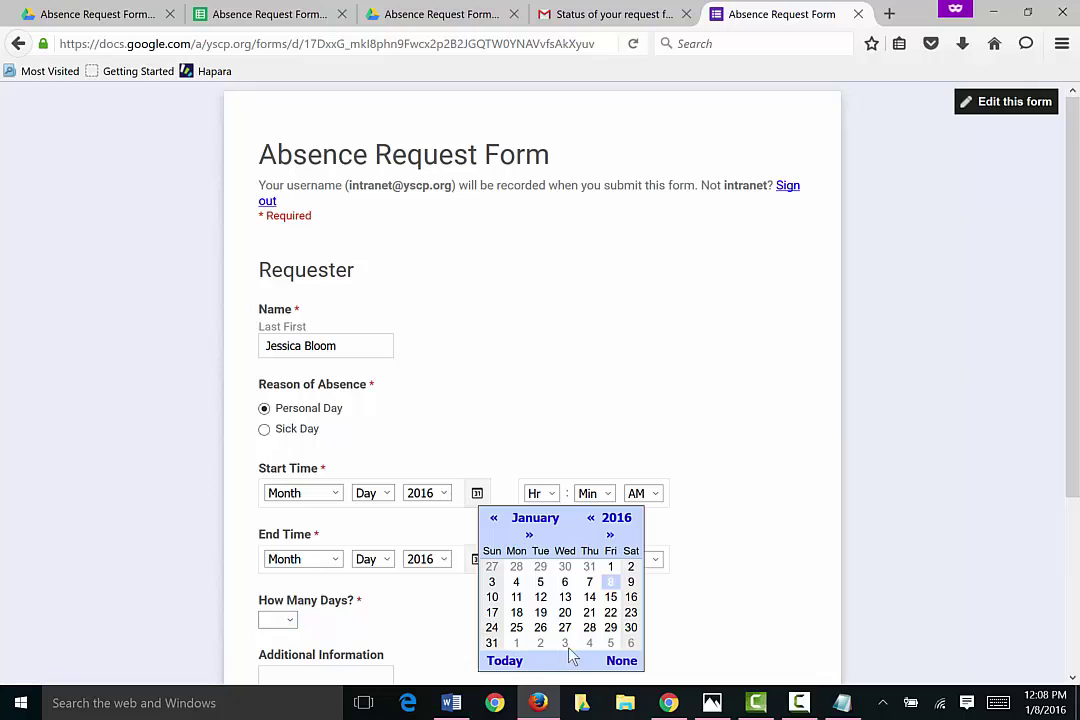
{"action": "left_click", "coordinate": [541, 627]}
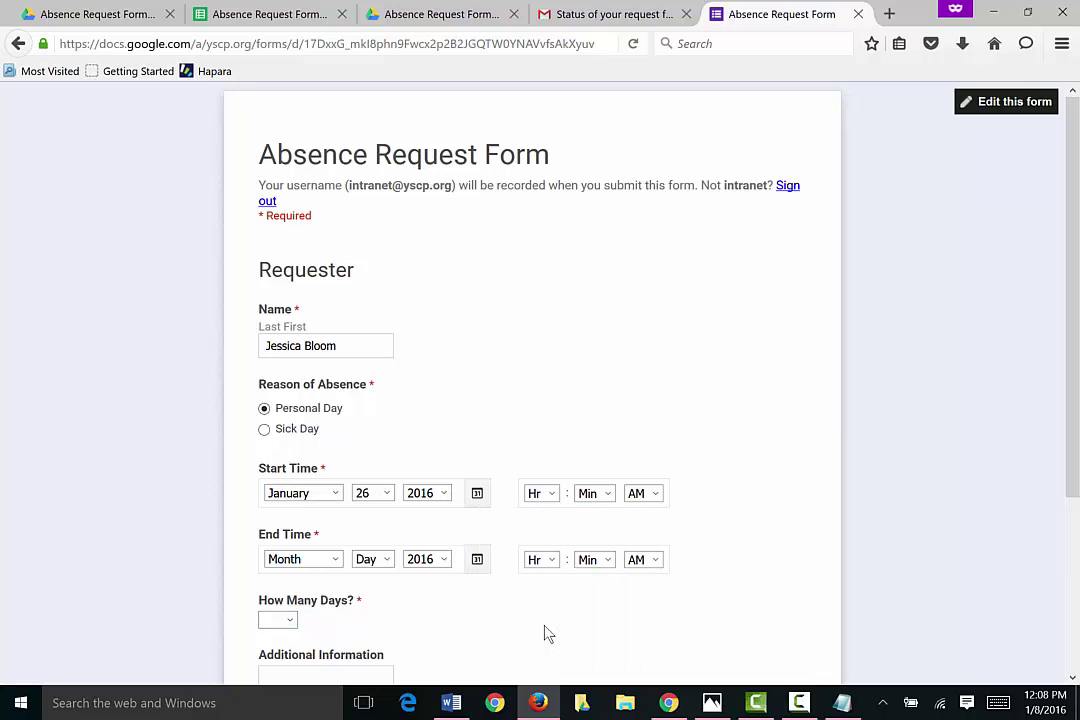
{"action": "left_click", "coordinate": [551, 496]}
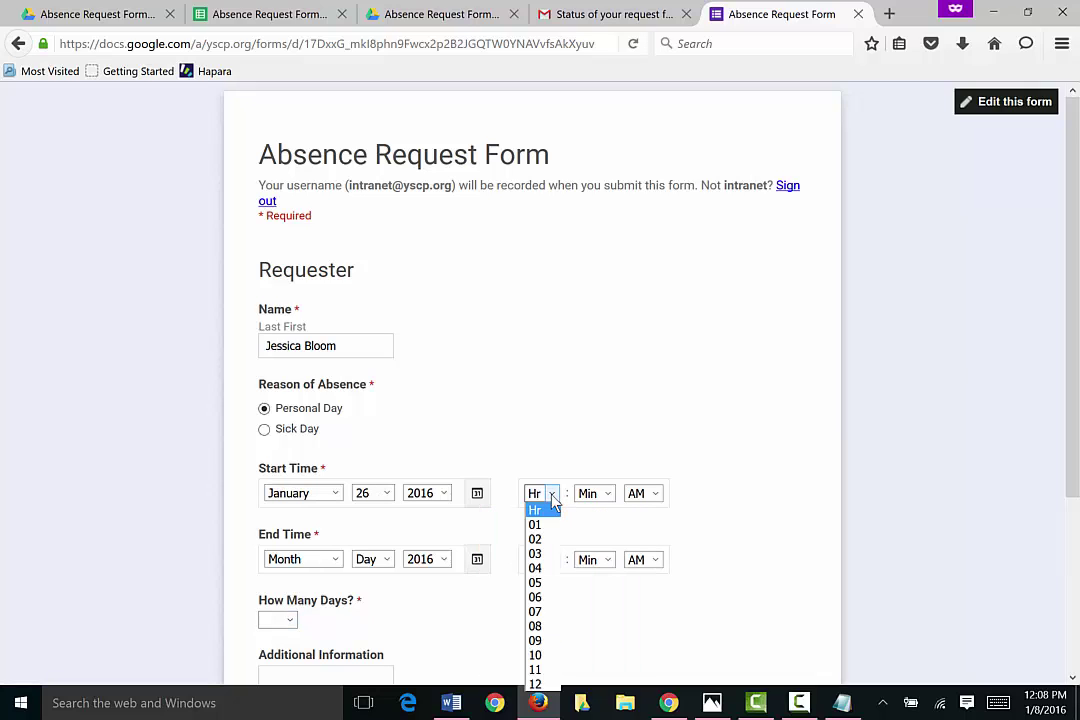
{"action": "left_click", "coordinate": [545, 625]}
{"action": "left_click", "coordinate": [604, 494]}
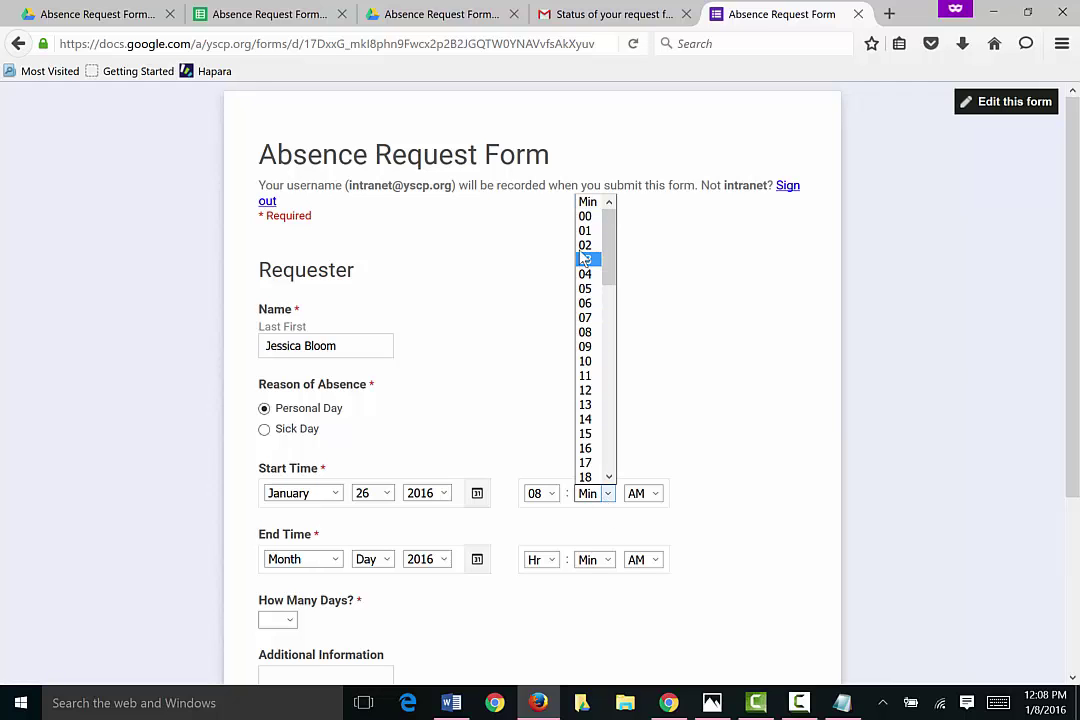
{"action": "left_click", "coordinate": [586, 216]}
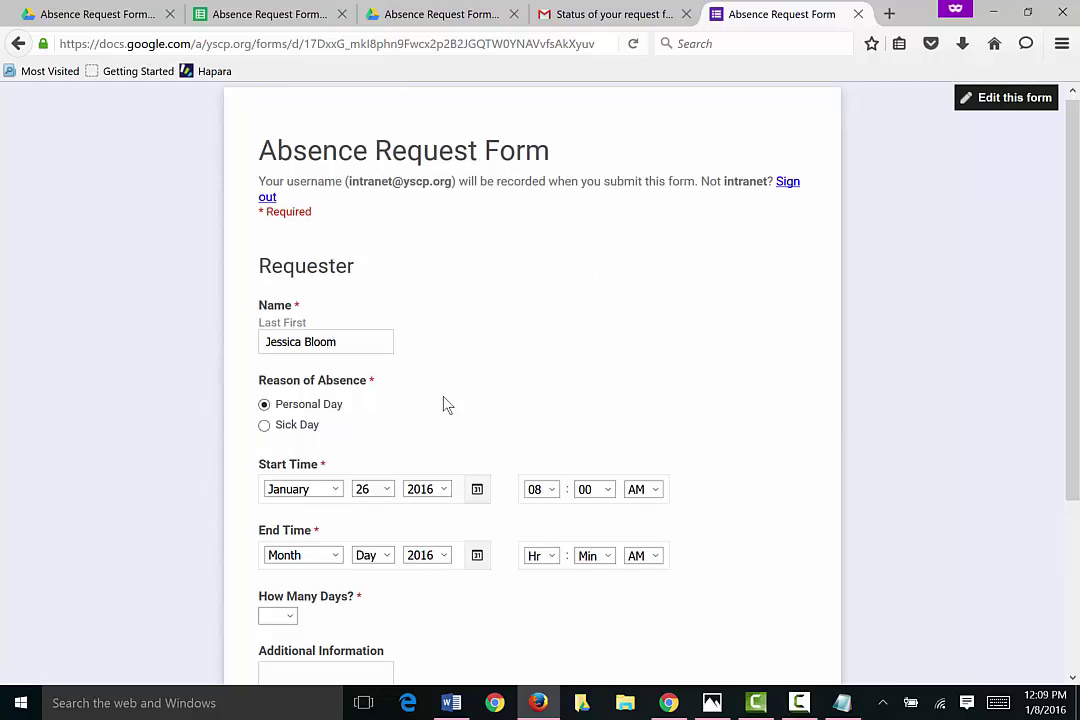
Step: Set the end to January 27, 2016, 04:00 PM
{"action": "scroll", "coordinate": [448, 440], "scroll_direction": "down", "scroll_amount": 2}
{"action": "left_click", "coordinate": [477, 460]}
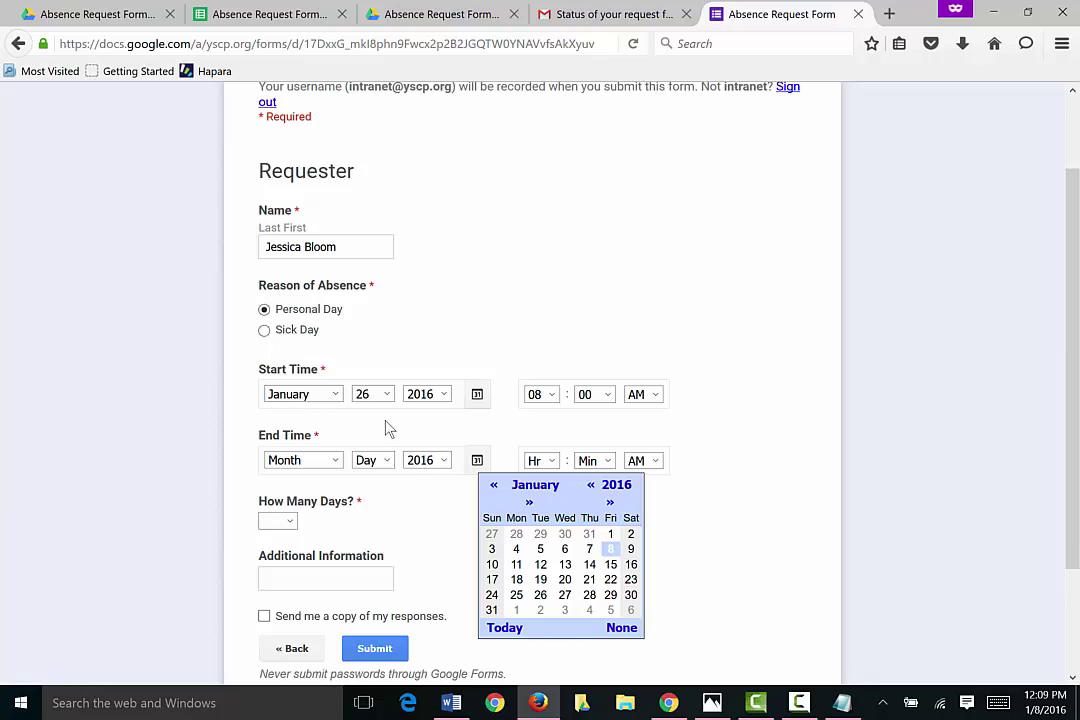
{"action": "left_click", "coordinate": [565, 597]}
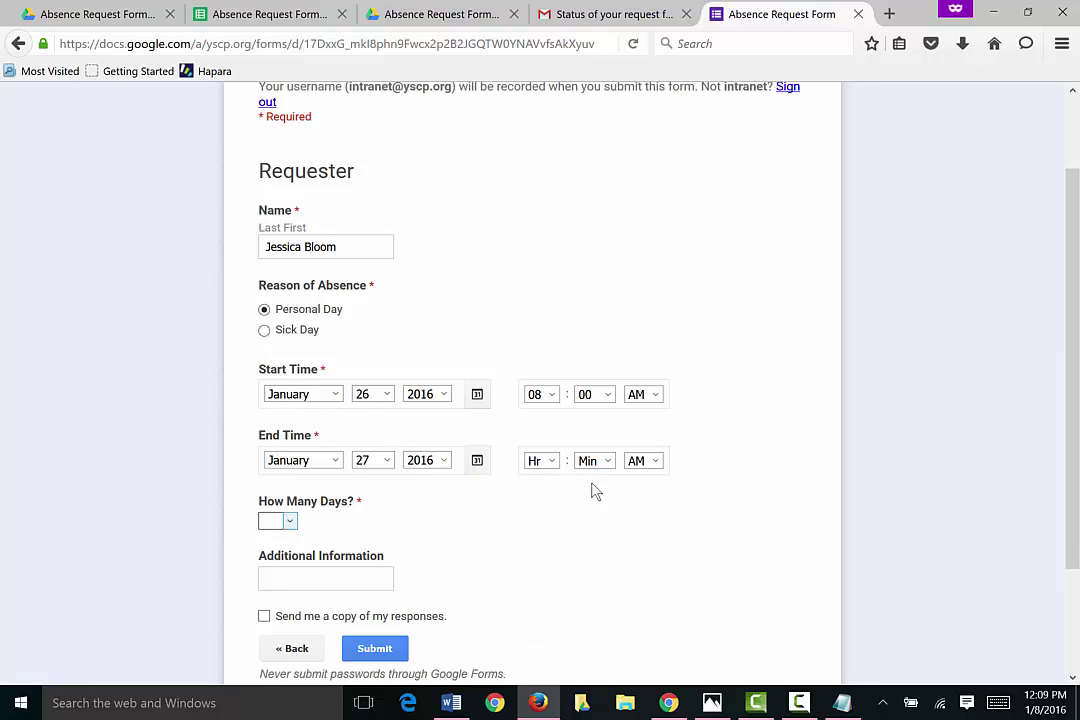
{"action": "left_click", "coordinate": [552, 462]}
{"action": "left_click", "coordinate": [547, 536]}
{"action": "left_click", "coordinate": [605, 464]}
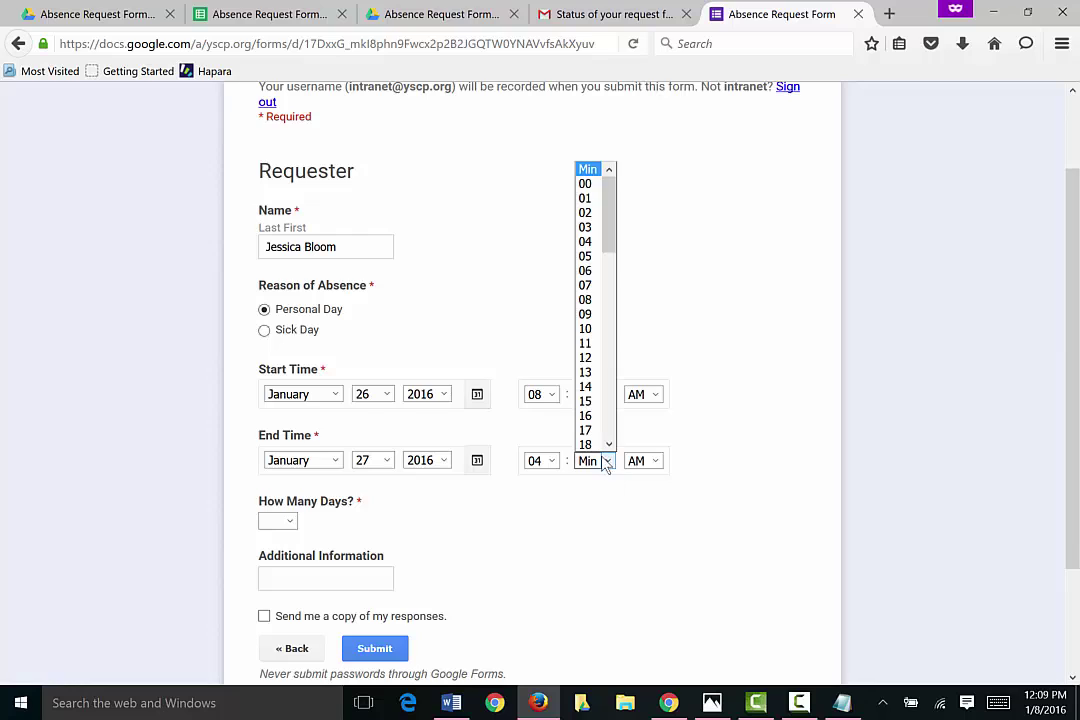
{"action": "left_click", "coordinate": [585, 184]}
{"action": "left_click", "coordinate": [656, 462]}
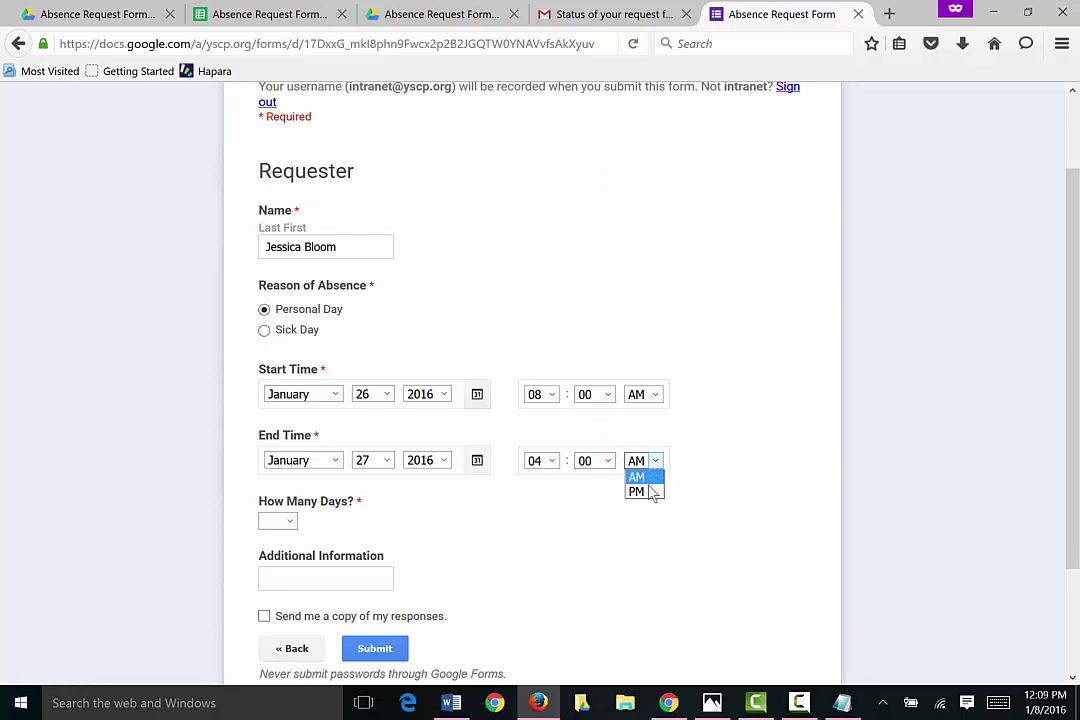
{"action": "left_click", "coordinate": [650, 492]}
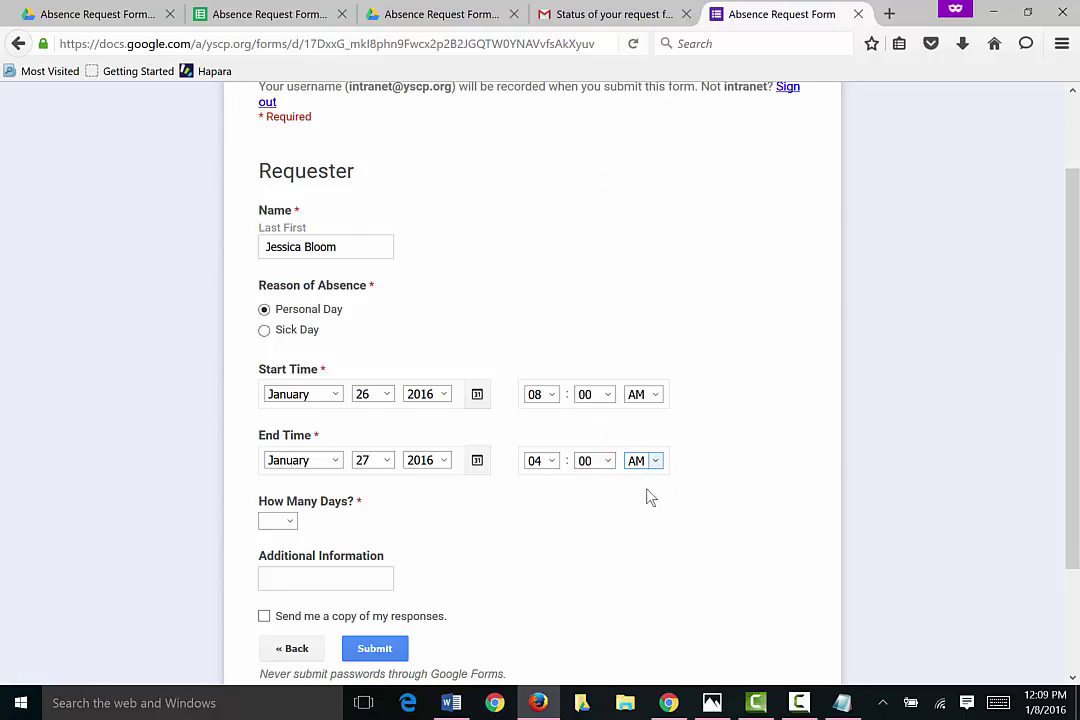
Step: Set the number of days to 2 and submit the absence request
{"action": "left_click", "coordinate": [289, 521]}
{"action": "left_click", "coordinate": [284, 578]}
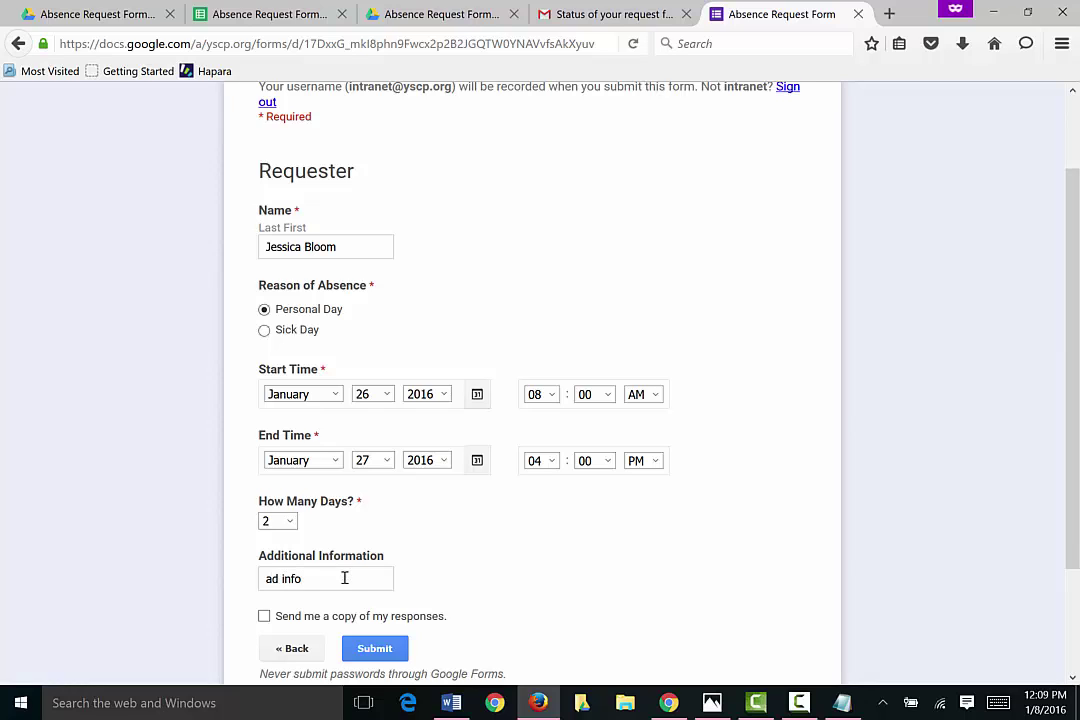
{"action": "left_click", "coordinate": [376, 650]}
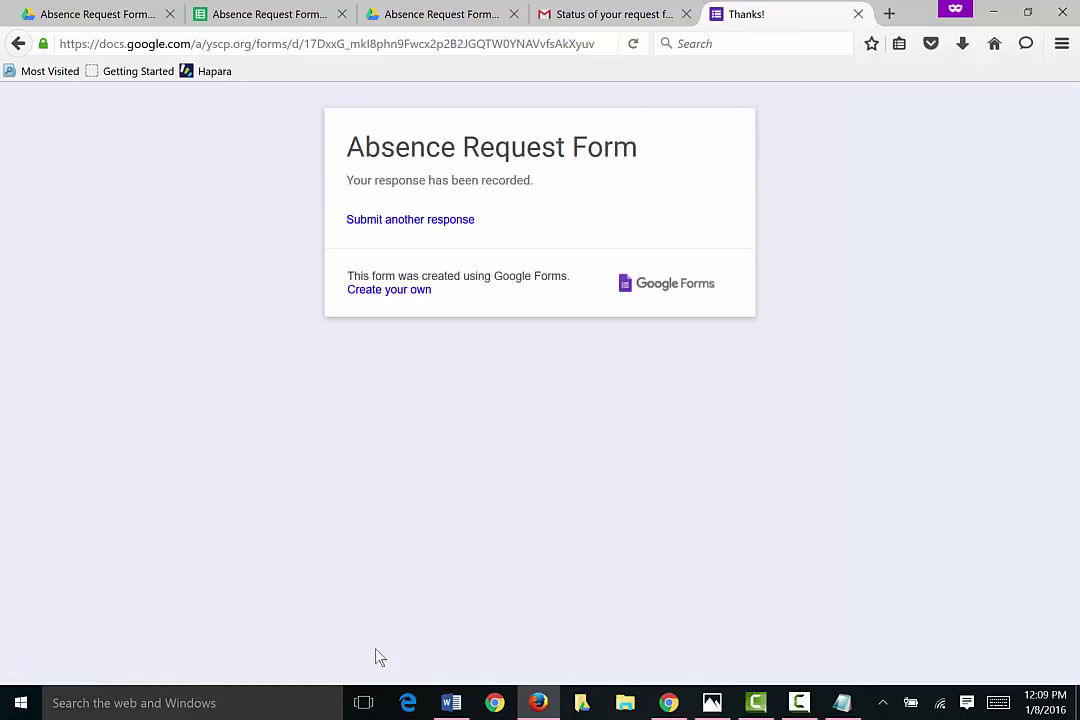
Step: In the Gmail inbox, open the new absence request email and follow its processing link
{"action": "left_click", "coordinate": [669, 703]}
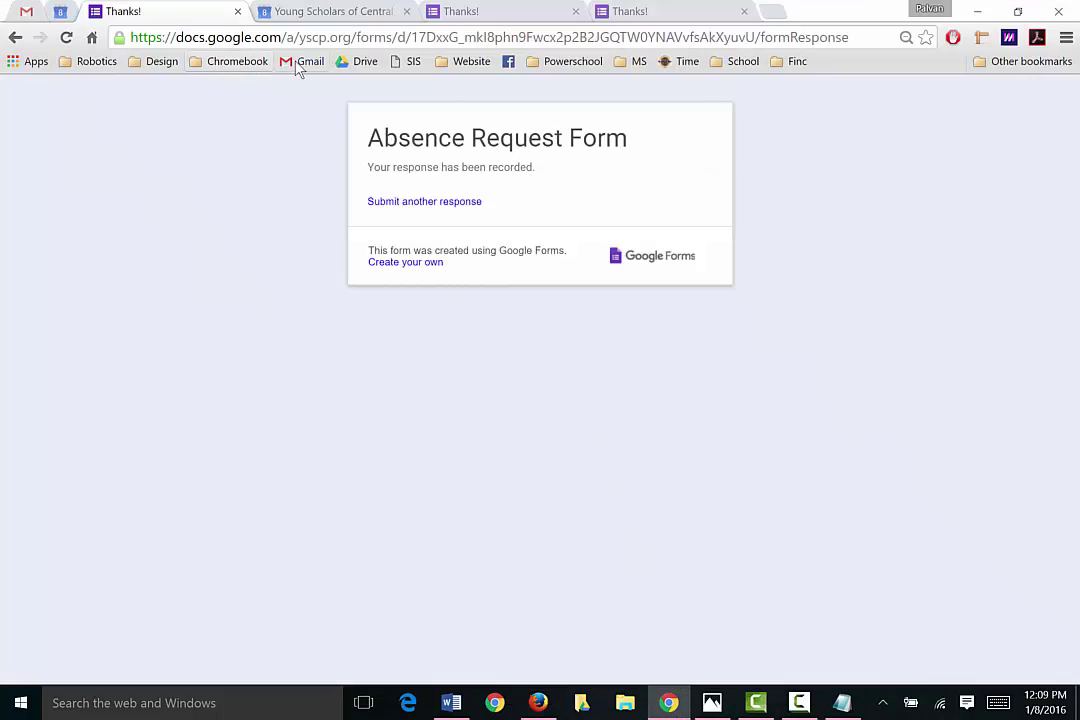
{"action": "left_click", "coordinate": [27, 14]}
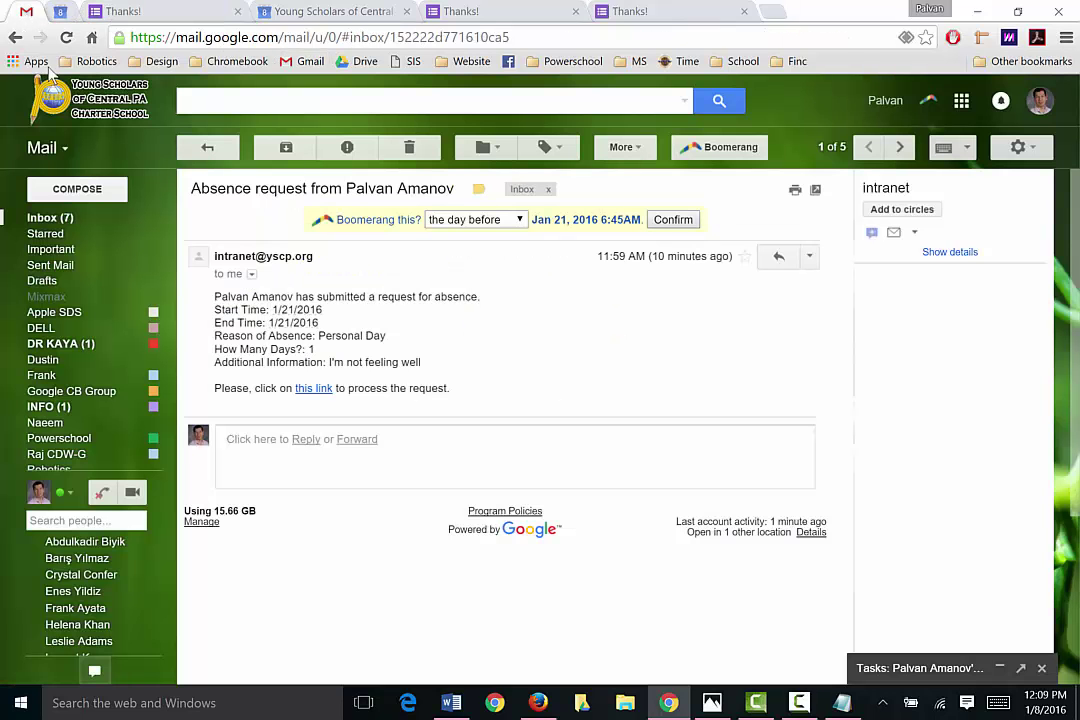
{"action": "left_click", "coordinate": [48, 219]}
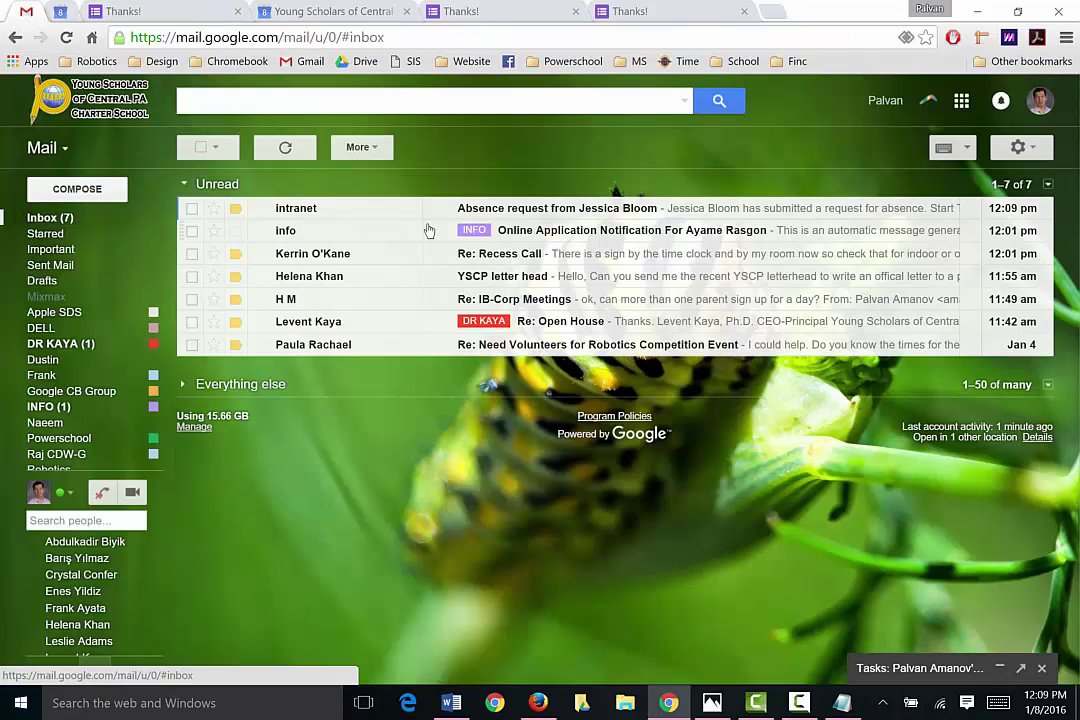
{"action": "left_click", "coordinate": [509, 213]}
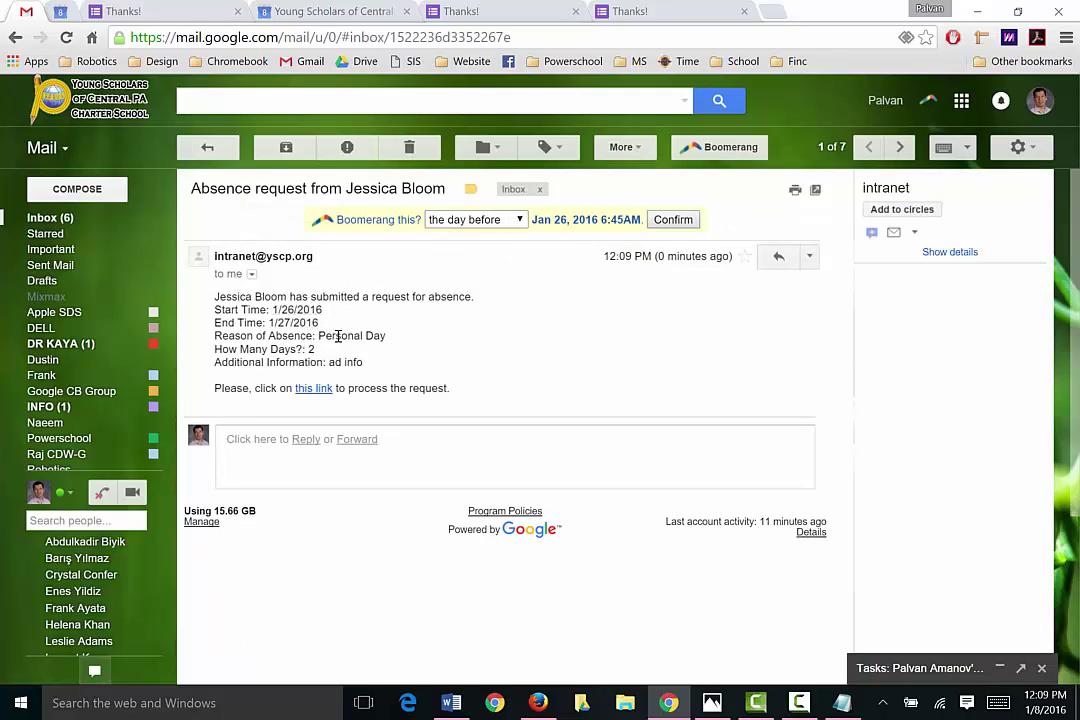
{"action": "left_click", "coordinate": [314, 390]}
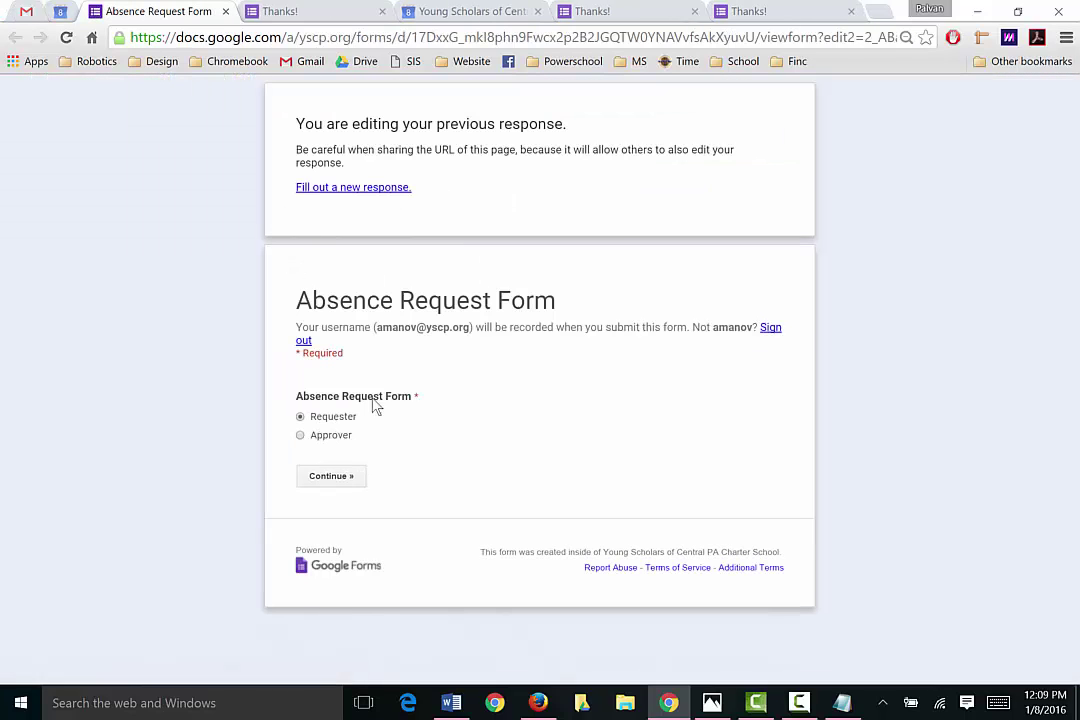
Step: Respond as Approver, mark the request APPROVED with an explanation, and submit it
{"action": "left_click", "coordinate": [303, 437]}
{"action": "left_click", "coordinate": [331, 477]}
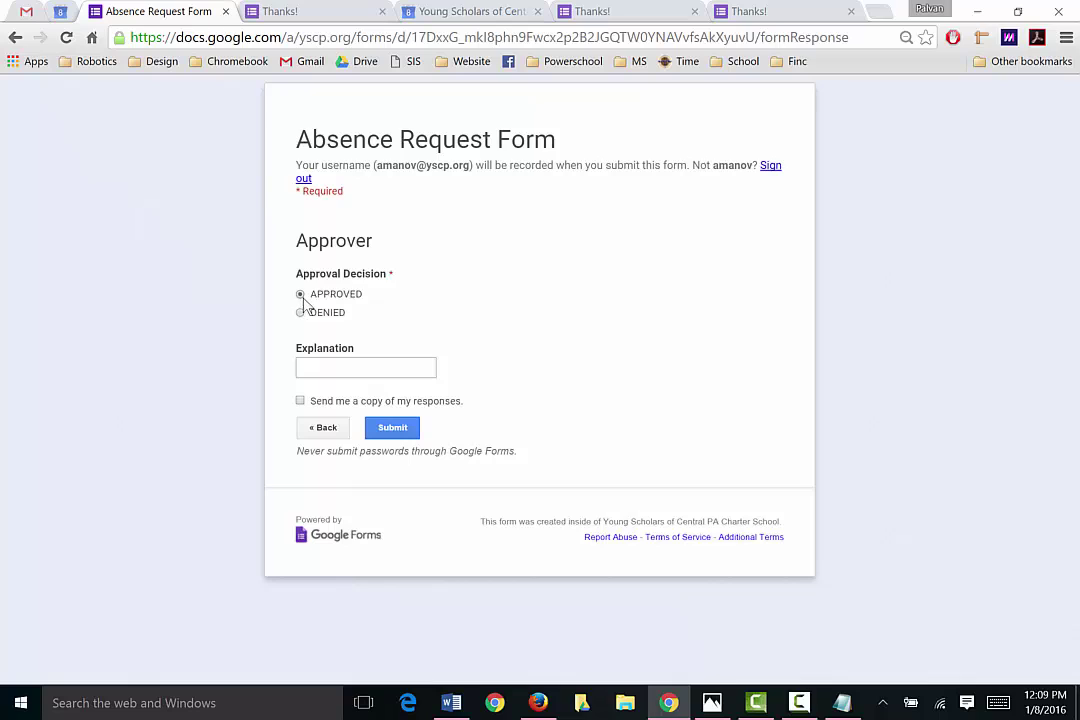
{"action": "left_click", "coordinate": [334, 366]}
{"action": "type", "text": "explanation"}
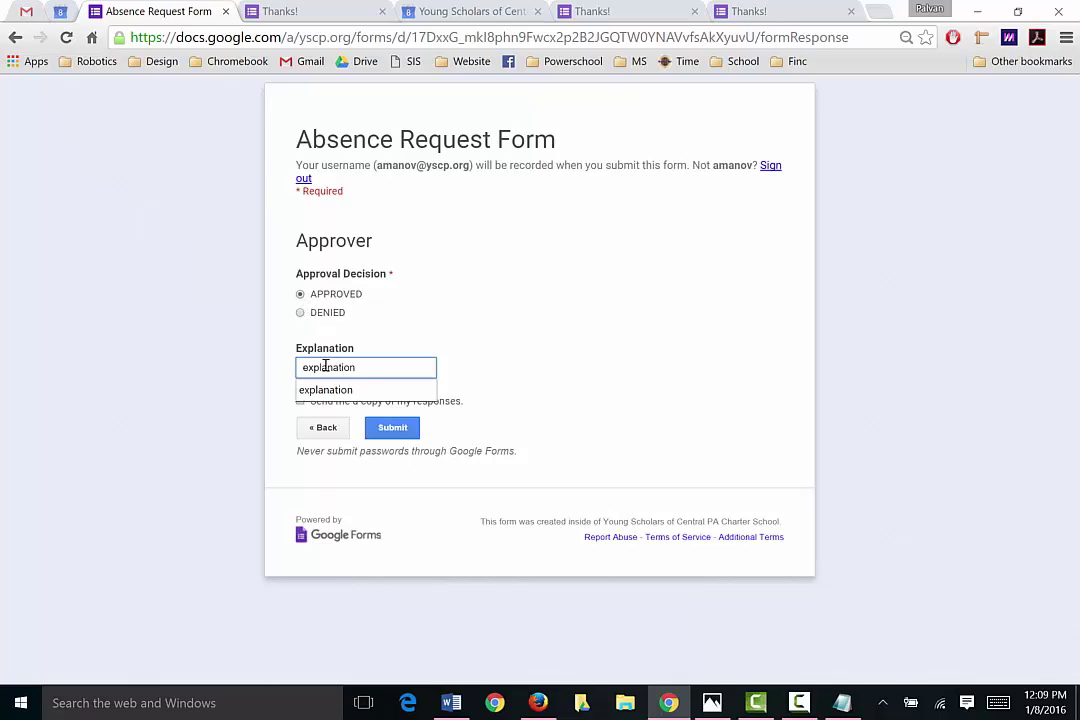
{"action": "left_click", "coordinate": [388, 430]}
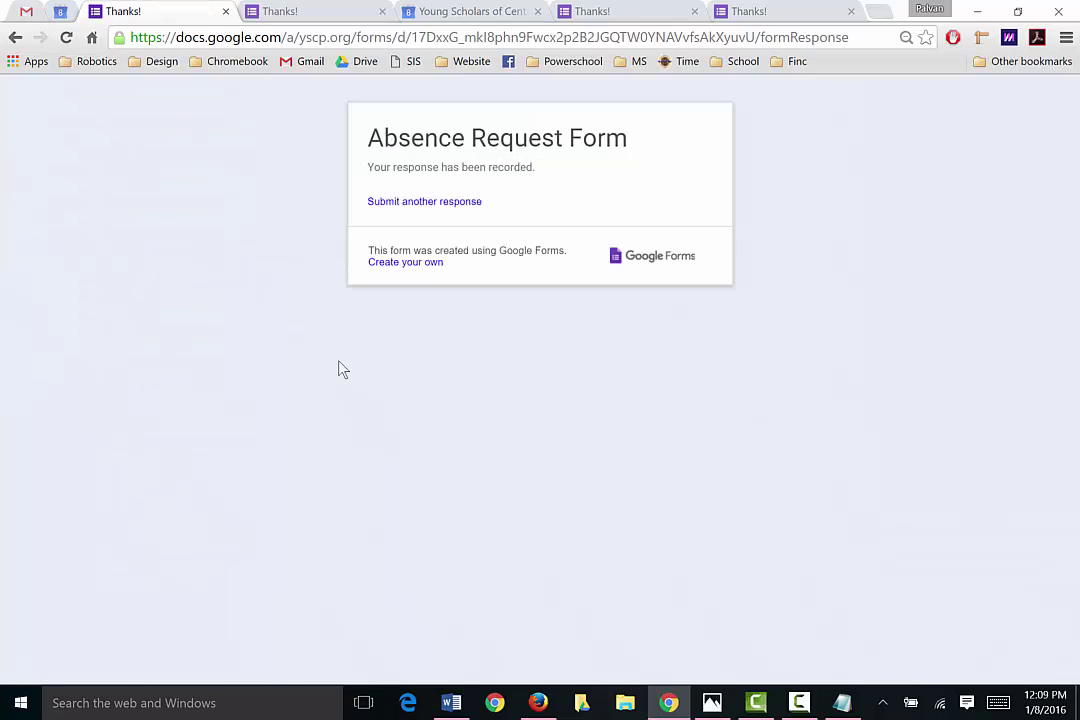
Step: Open the Absence Request Form spreadsheet's Sheet1 and compare the SUMIFS formulas in C2 and C3
{"action": "left_click", "coordinate": [538, 700]}
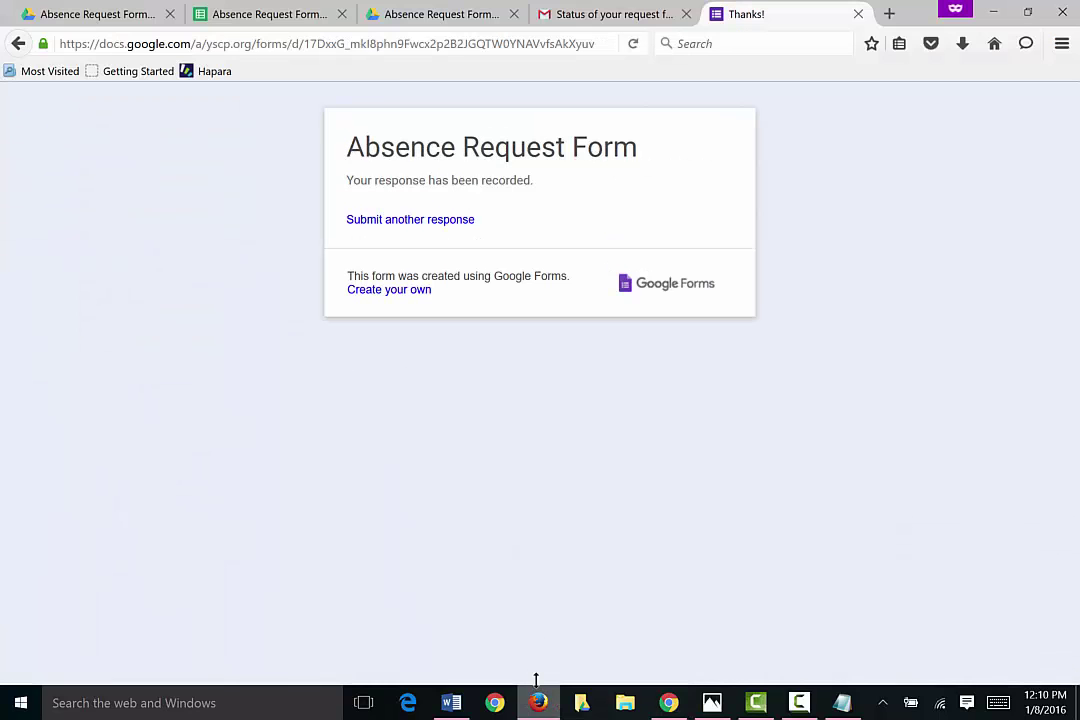
{"action": "left_click", "coordinate": [266, 14]}
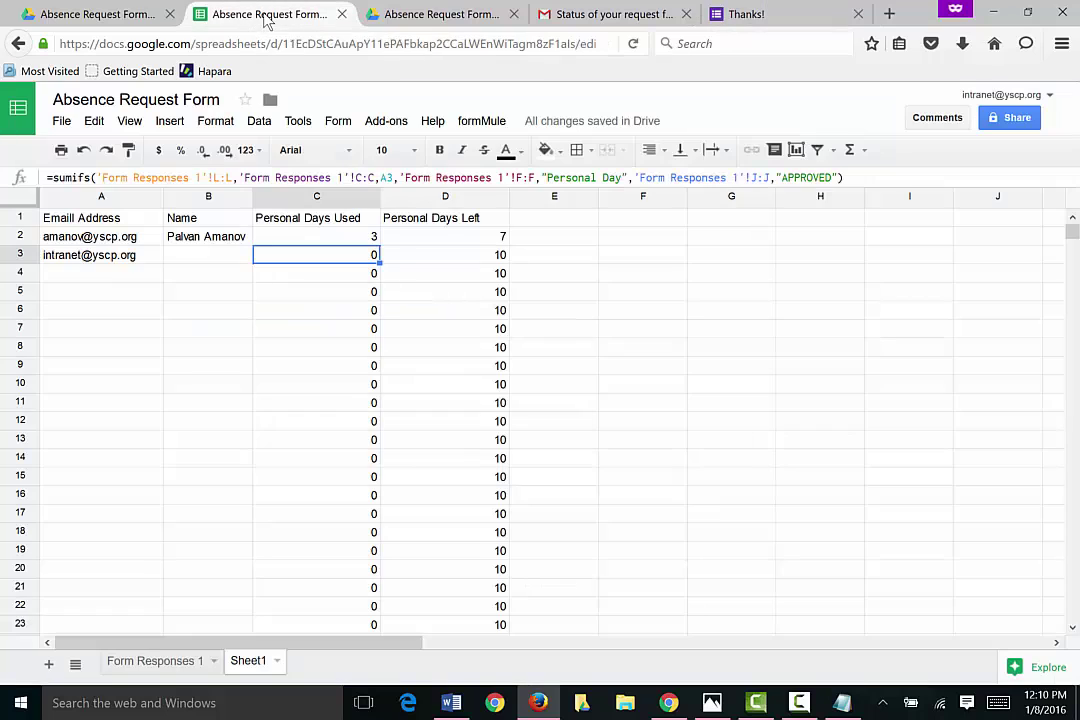
{"action": "left_click", "coordinate": [297, 312]}
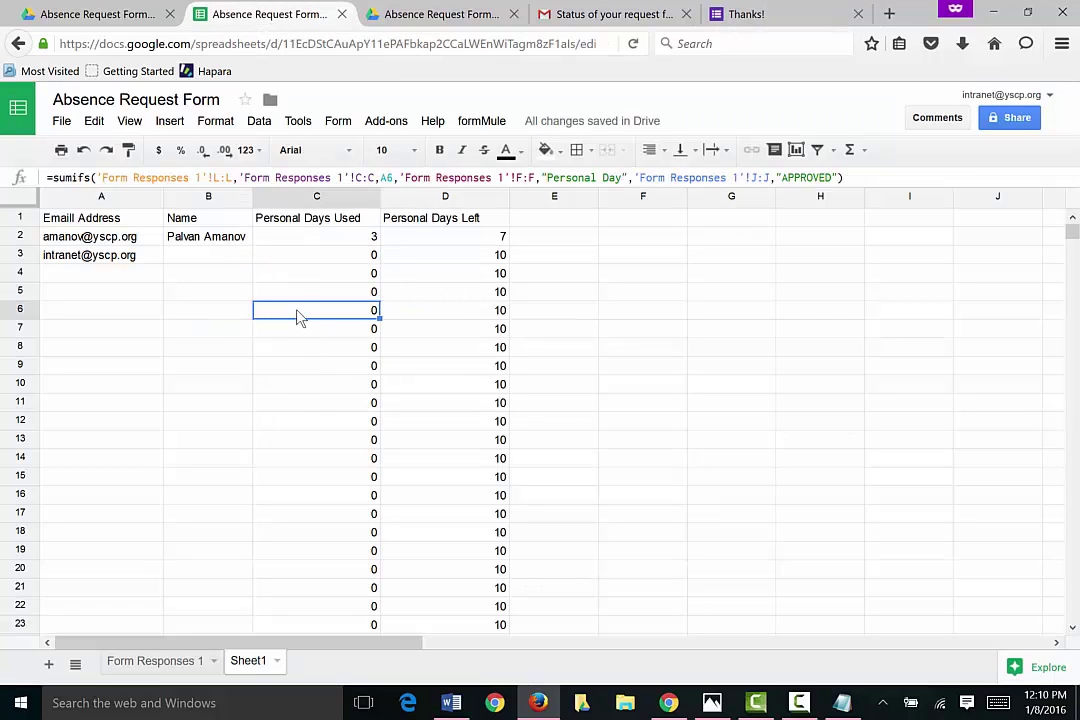
{"action": "left_click", "coordinate": [316, 241]}
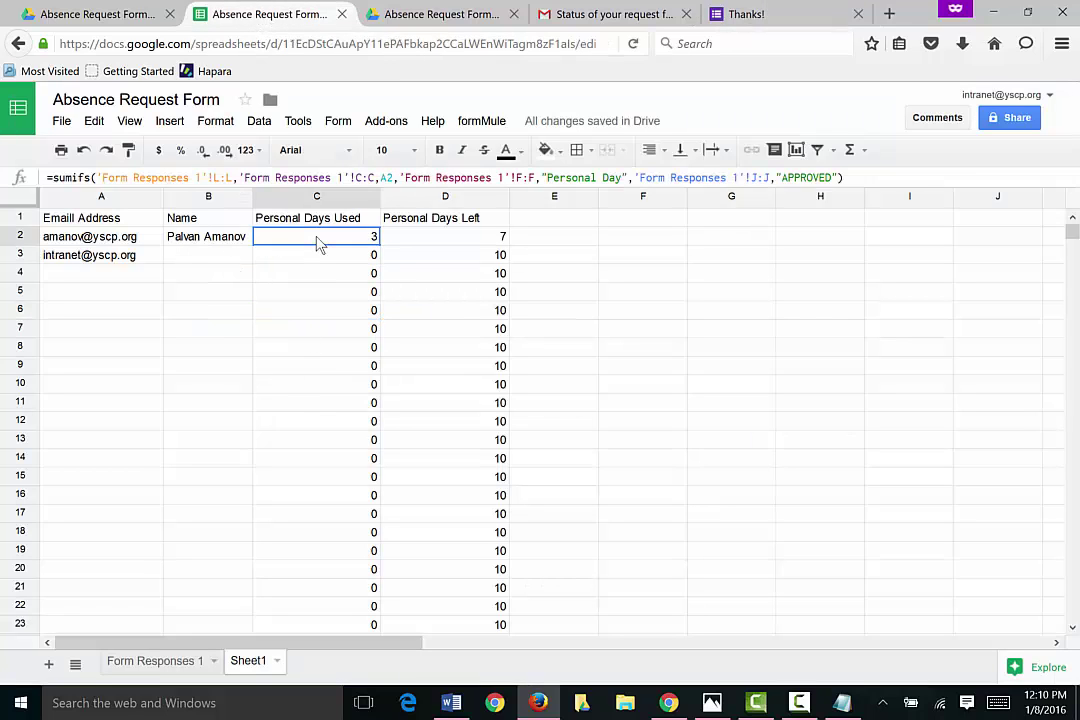
{"action": "left_click", "coordinate": [320, 258]}
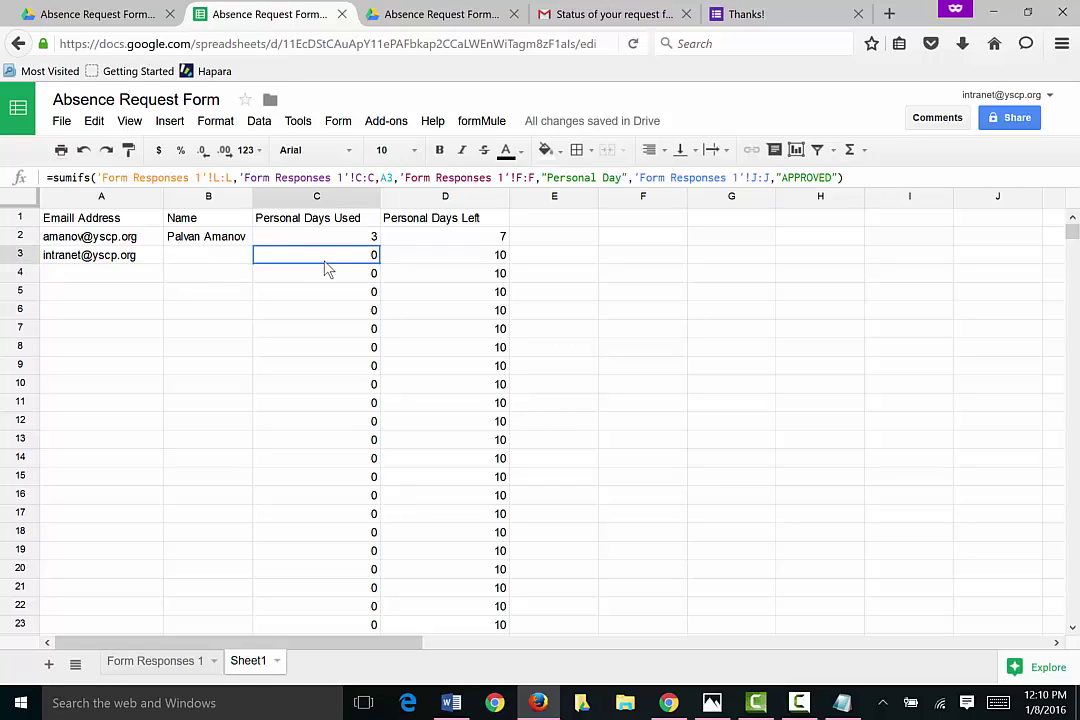
{"action": "left_click", "coordinate": [337, 240]}
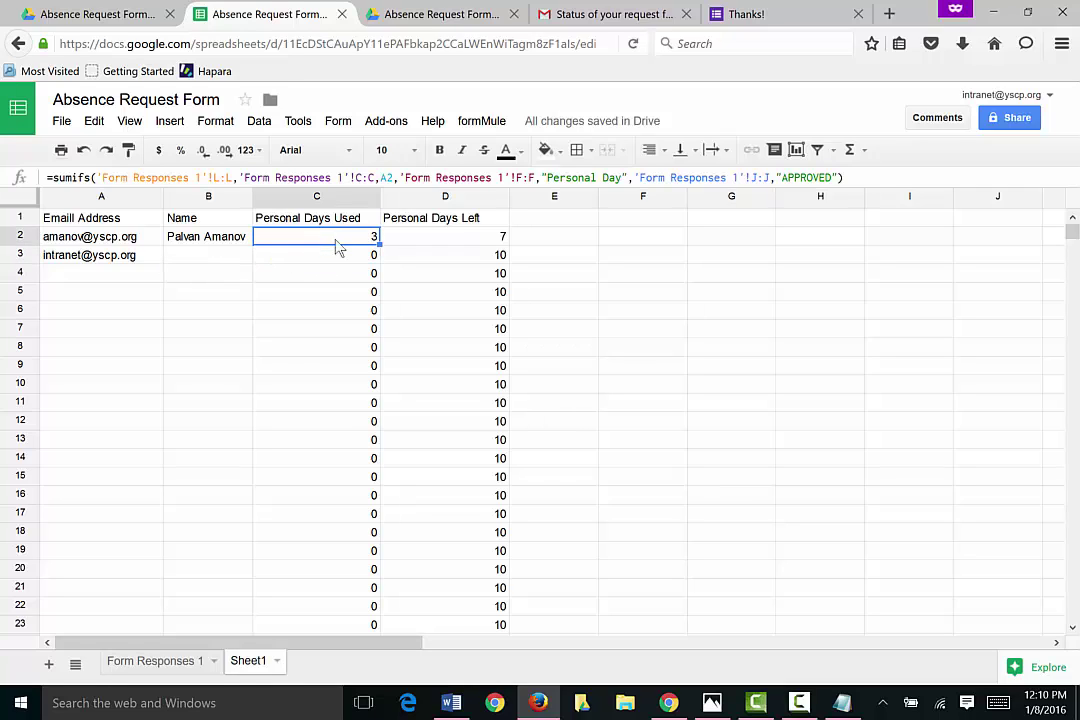
{"action": "left_click", "coordinate": [335, 262]}
{"action": "left_click", "coordinate": [326, 242]}
{"action": "left_click", "coordinate": [337, 267]}
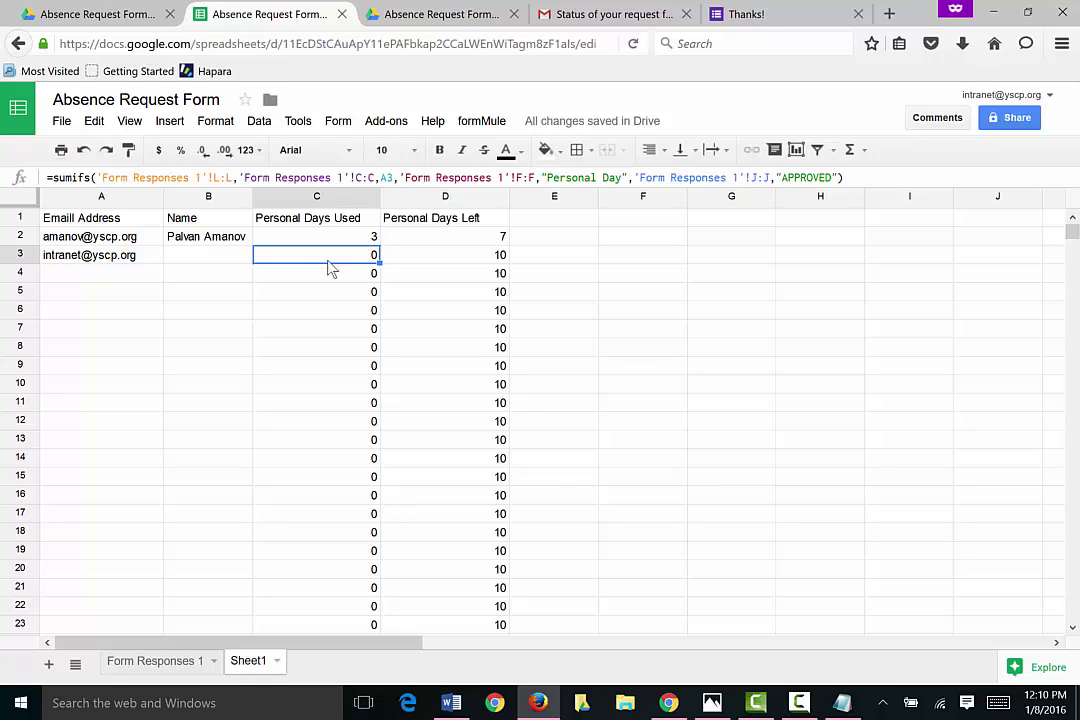
Step: Step through the latest response's fields in row 5 of Form Responses 1, then return to Sheet1
{"action": "left_click", "coordinate": [205, 661]}
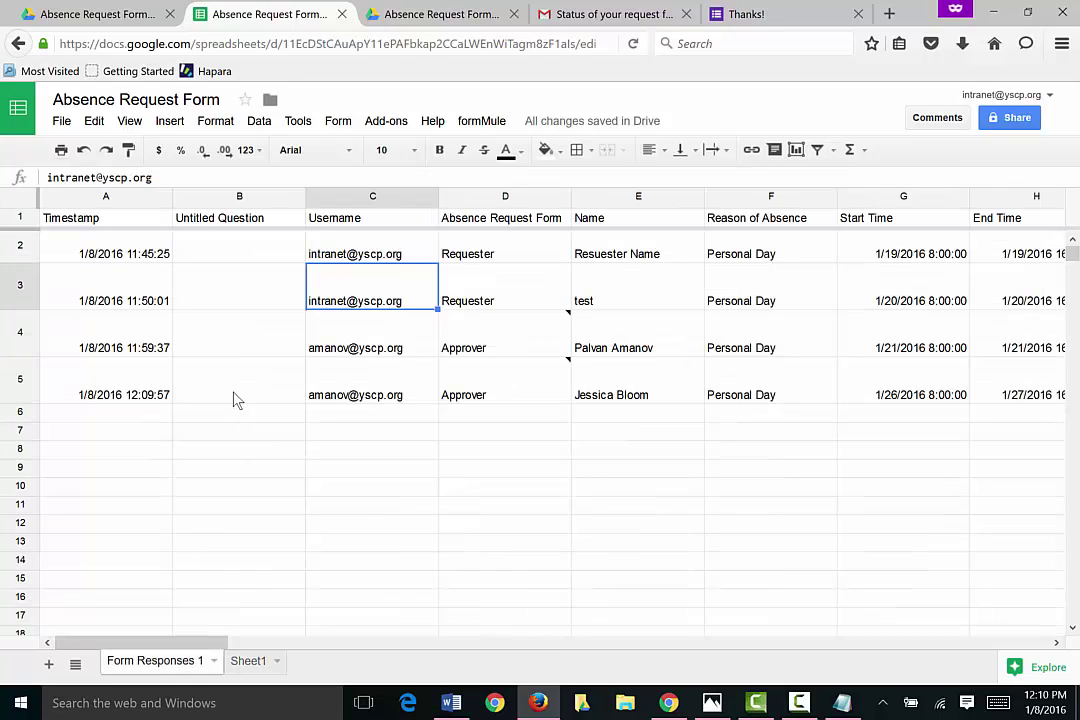
{"action": "left_click", "coordinate": [338, 392]}
{"action": "key", "text": "Left"}
{"action": "key", "text": "Left"}
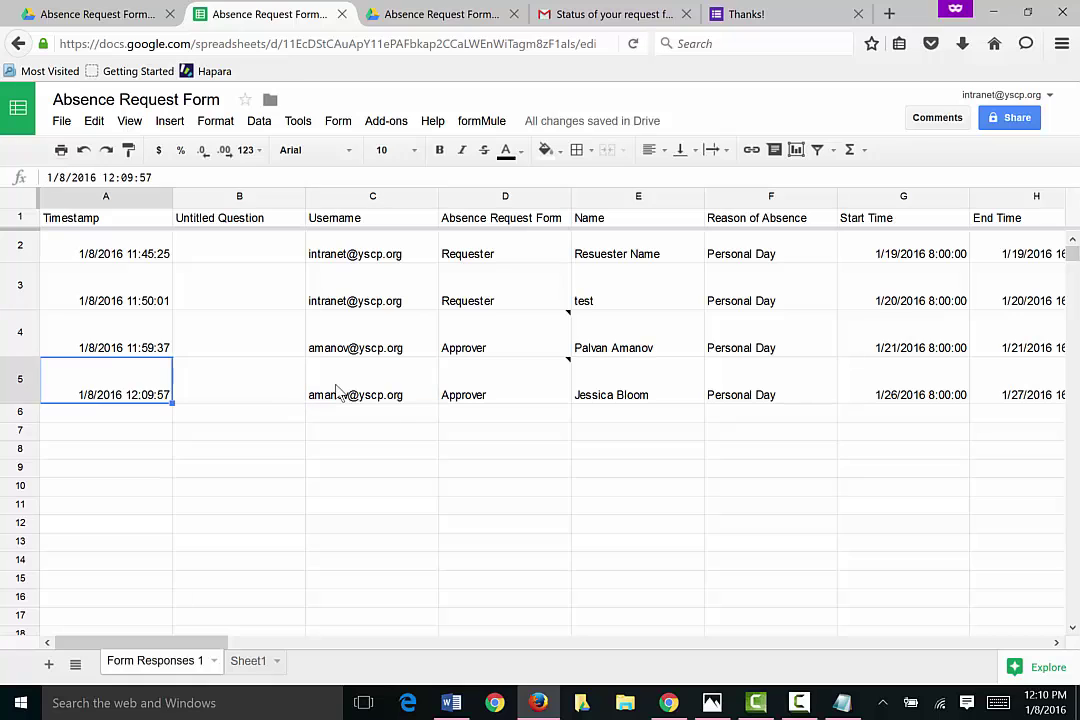
{"action": "key", "text": "Right"}
{"action": "key", "text": "Right"}
{"action": "key", "text": "Right"}
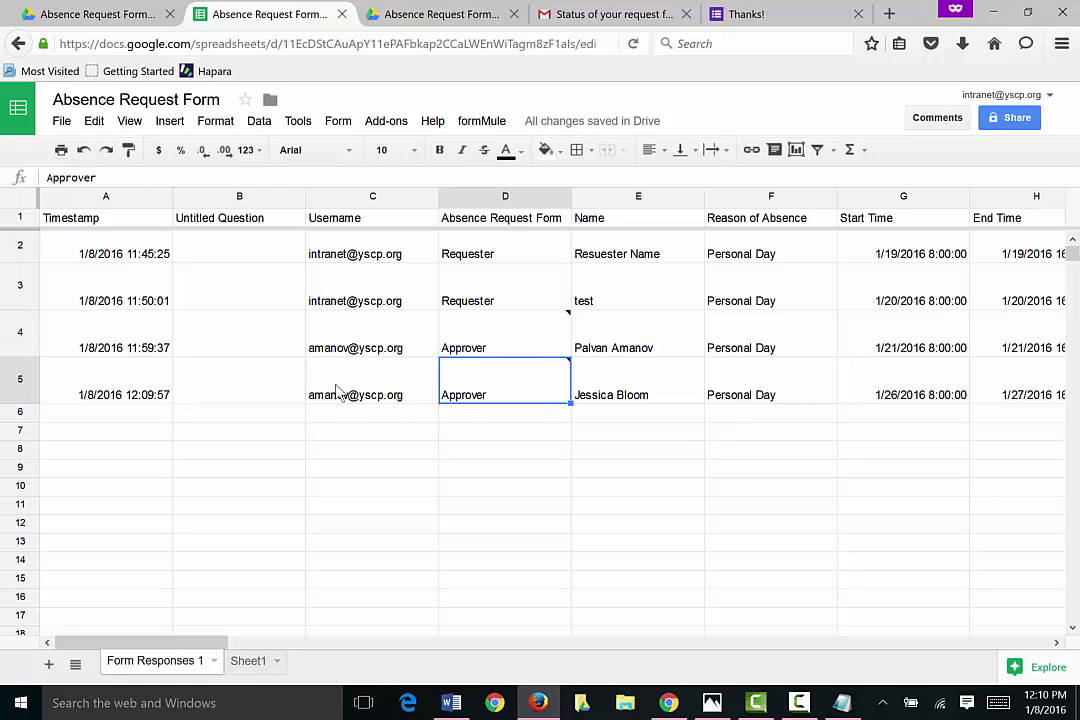
{"action": "key", "text": "Right"}
{"action": "key", "text": "Right"}
{"action": "key", "text": "Right"}
{"action": "key", "text": "Right"}
{"action": "key", "text": "Right"}
{"action": "key", "text": "Right"}
{"action": "key", "text": "Right"}
{"action": "key", "text": "Right"}
{"action": "key", "text": "Right"}
{"action": "key", "text": "Right"}
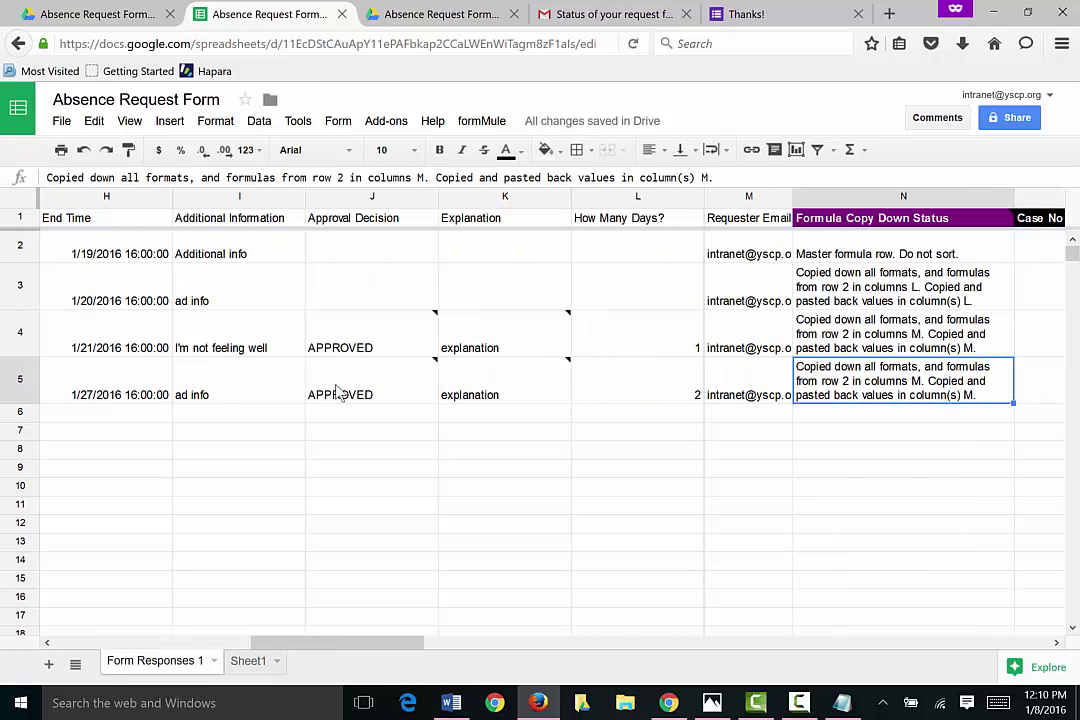
{"action": "key", "text": "Left"}
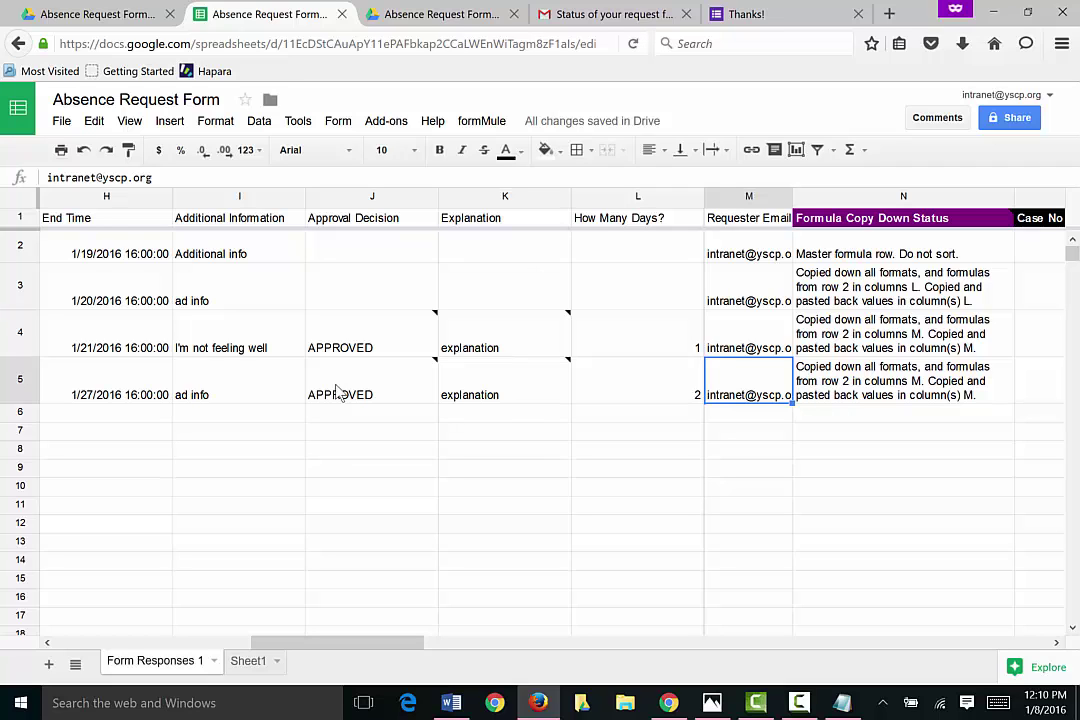
{"action": "key", "text": "Right"}
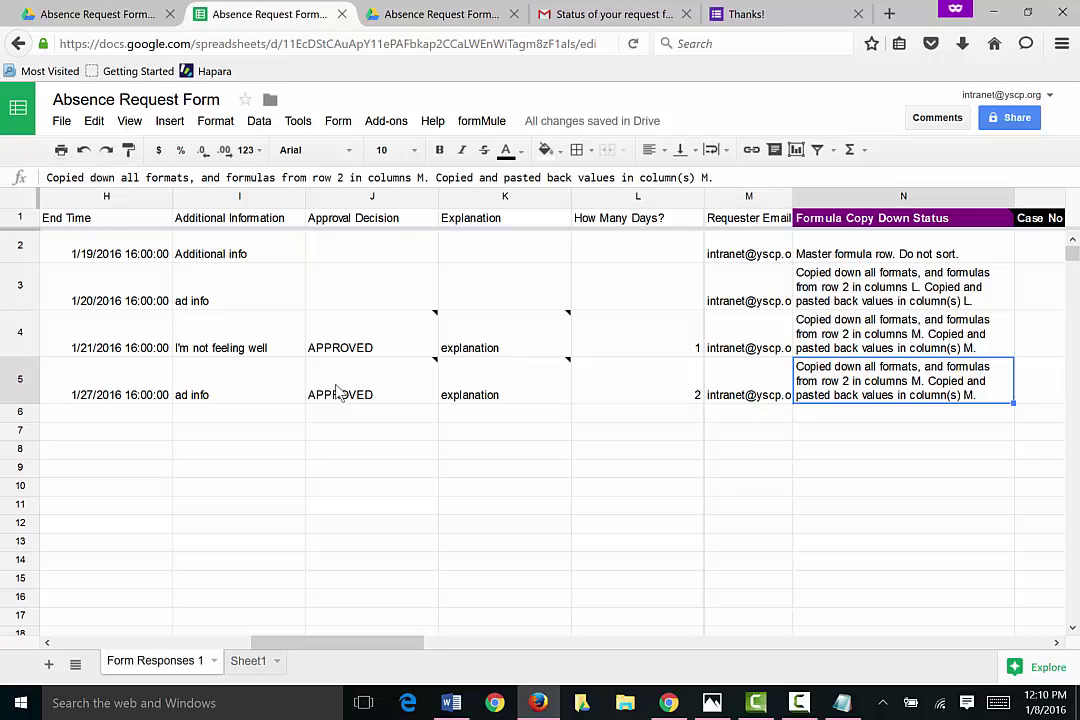
{"action": "key", "text": "Left"}
{"action": "key", "text": "Left"}
{"action": "key", "text": "Home"}
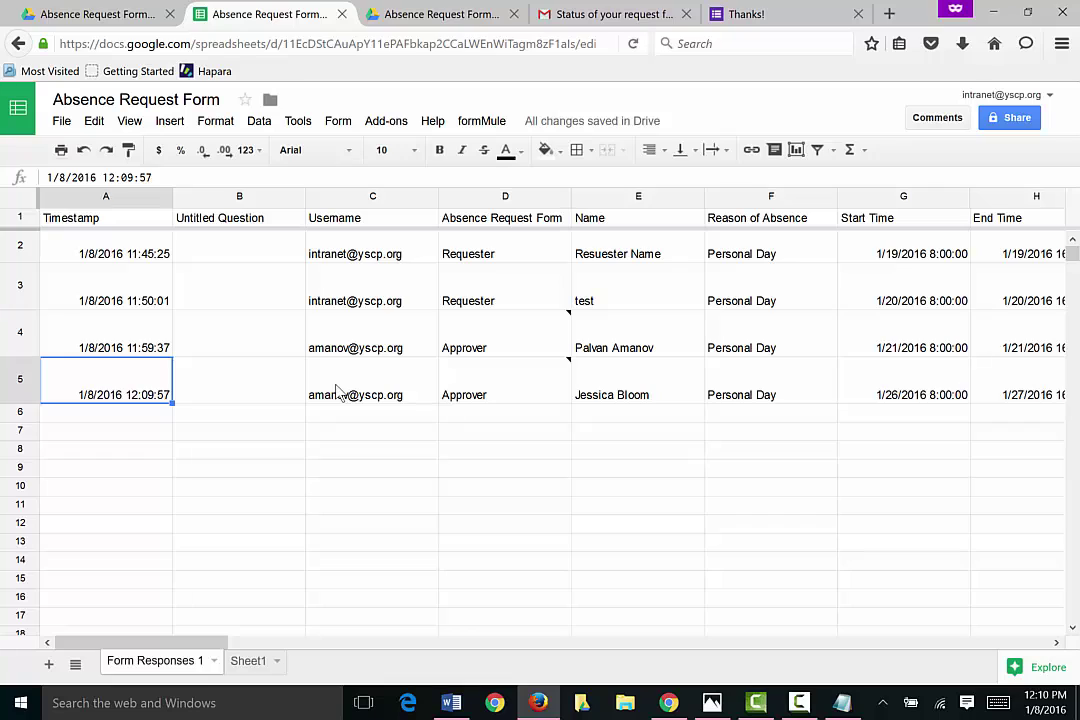
{"action": "key", "text": "Right"}
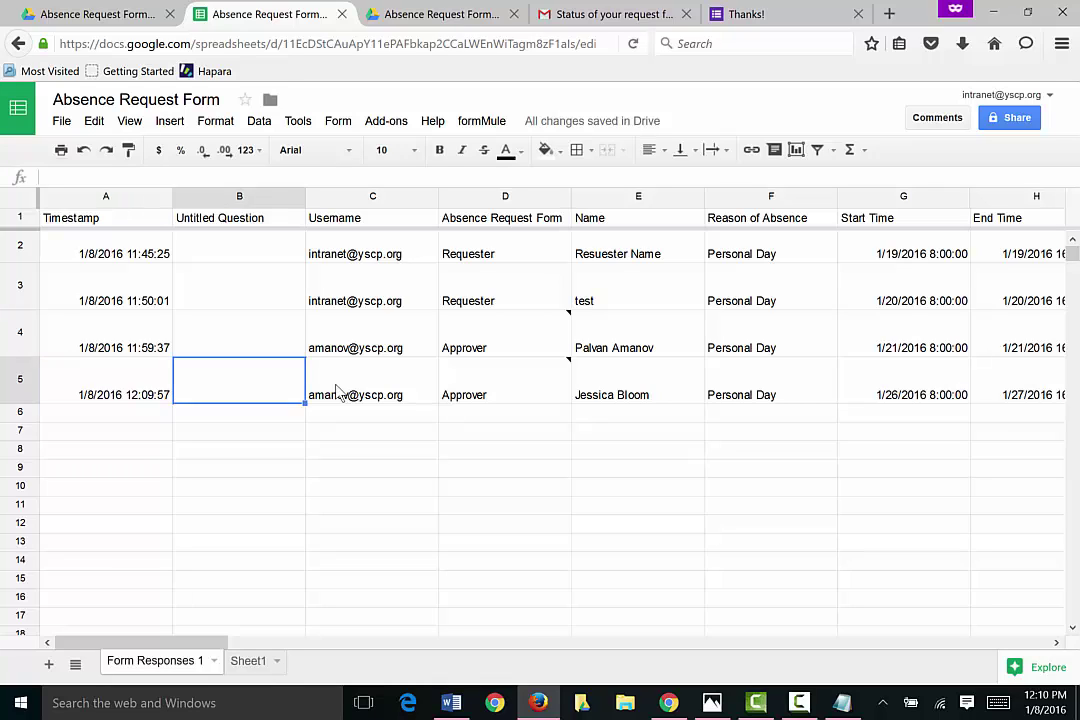
{"action": "key", "text": "Right"}
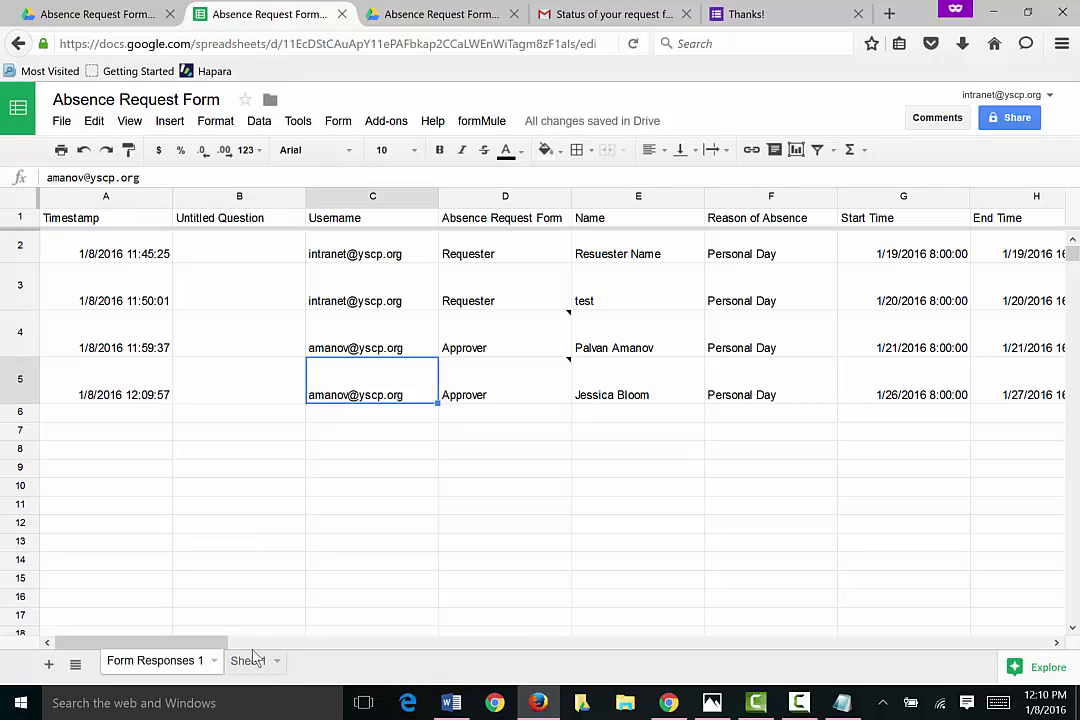
{"action": "left_click", "coordinate": [250, 661]}
{"action": "left_click", "coordinate": [309, 238]}
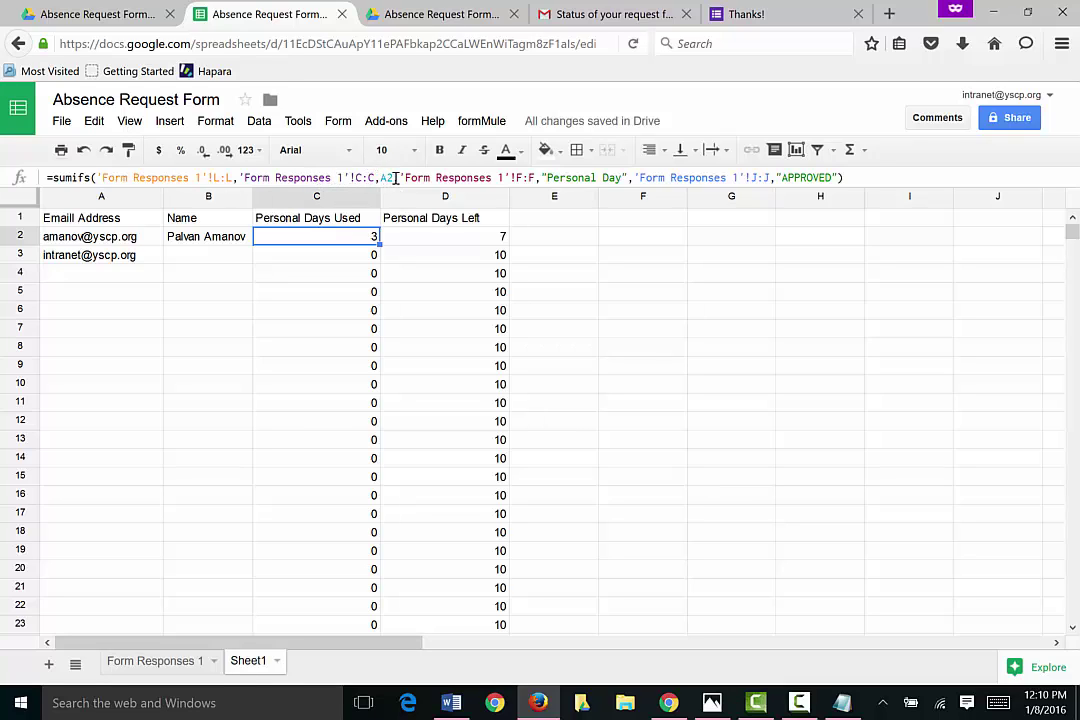
{"action": "left_click_drag", "start_coordinate": [392, 177], "coordinate": [244, 177]}
{"action": "left_click", "coordinate": [360, 177]}
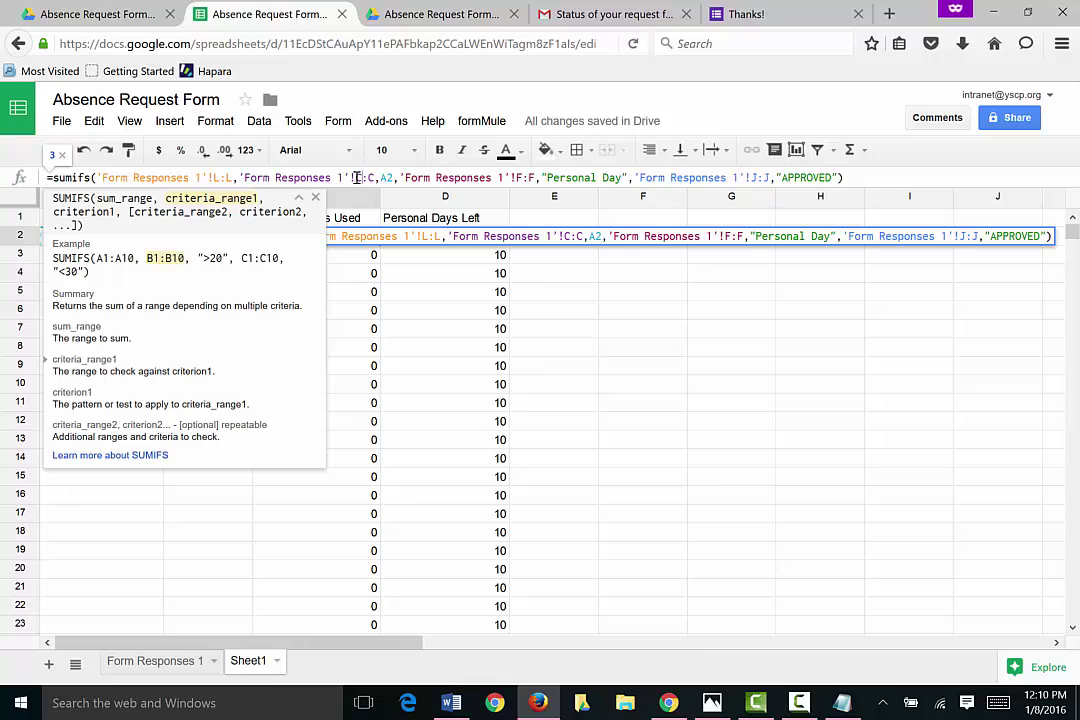
{"action": "key", "text": "Escape"}
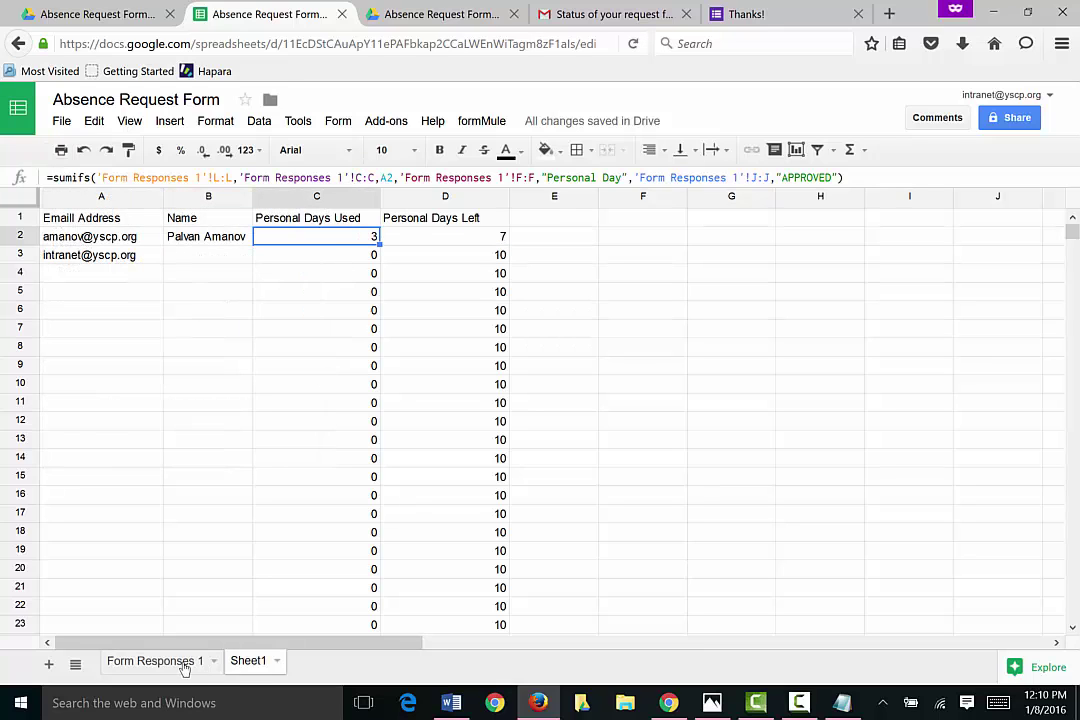
{"action": "left_click", "coordinate": [155, 660]}
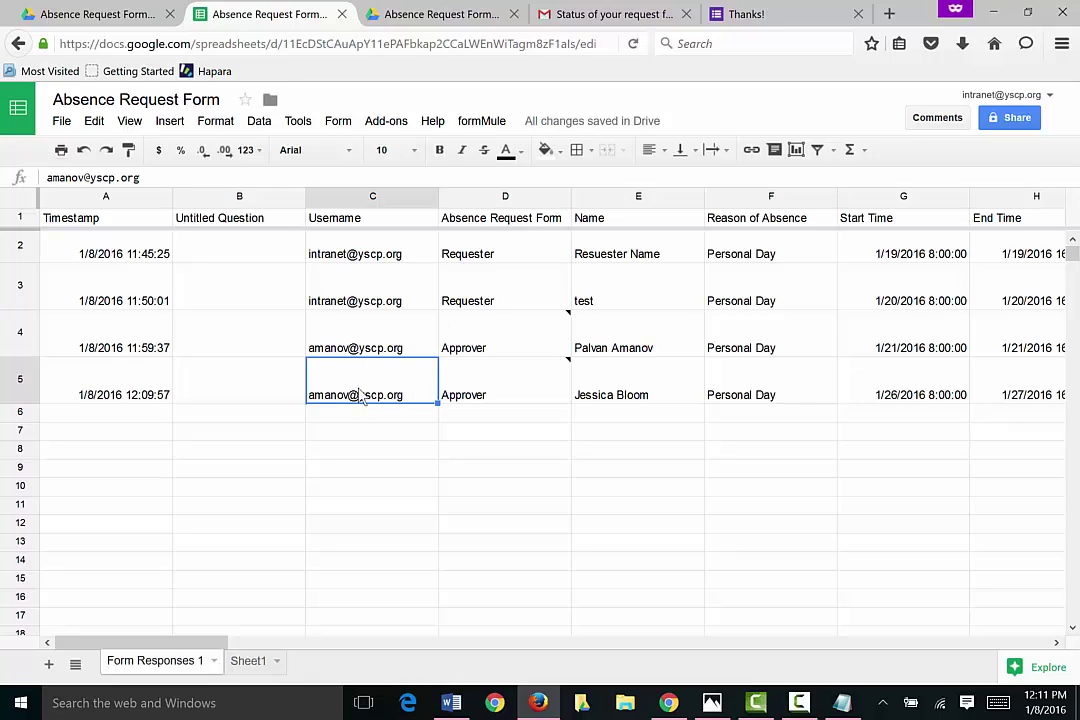
{"action": "key", "text": "Right"}
{"action": "key", "text": "Right"}
{"action": "key", "text": "Right"}
{"action": "key", "text": "Right"}
{"action": "key", "text": "Right"}
{"action": "key", "text": "Right"}
{"action": "key", "text": "Right"}
{"action": "key", "text": "Right"}
{"action": "key", "text": "Right"}
{"action": "key", "text": "Right"}
{"action": "key", "text": "Right"}
{"action": "key", "text": "Right"}
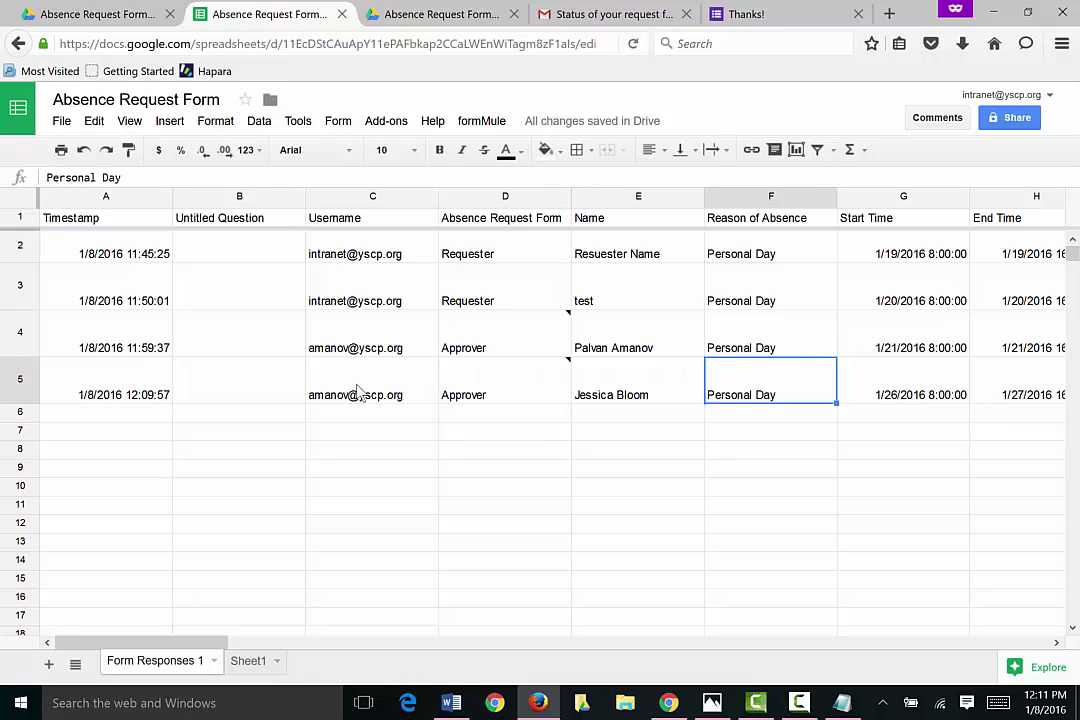
{"action": "key", "text": "Left"}
{"action": "key", "text": "Left"}
{"action": "key", "text": "Left"}
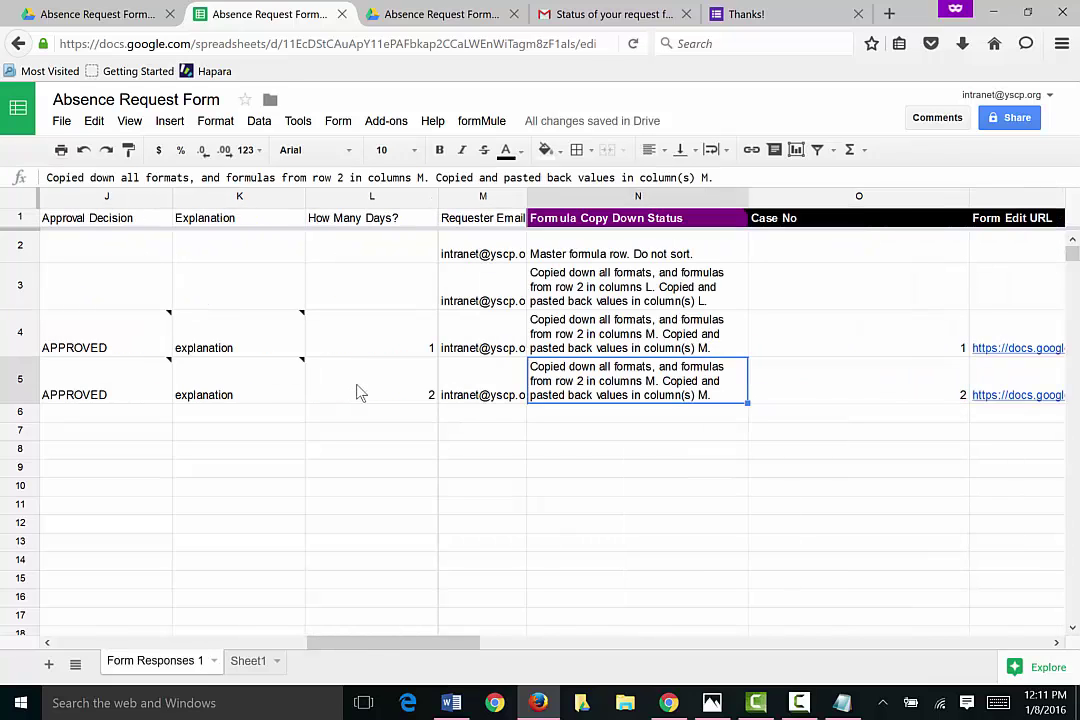
{"action": "key", "text": "Right"}
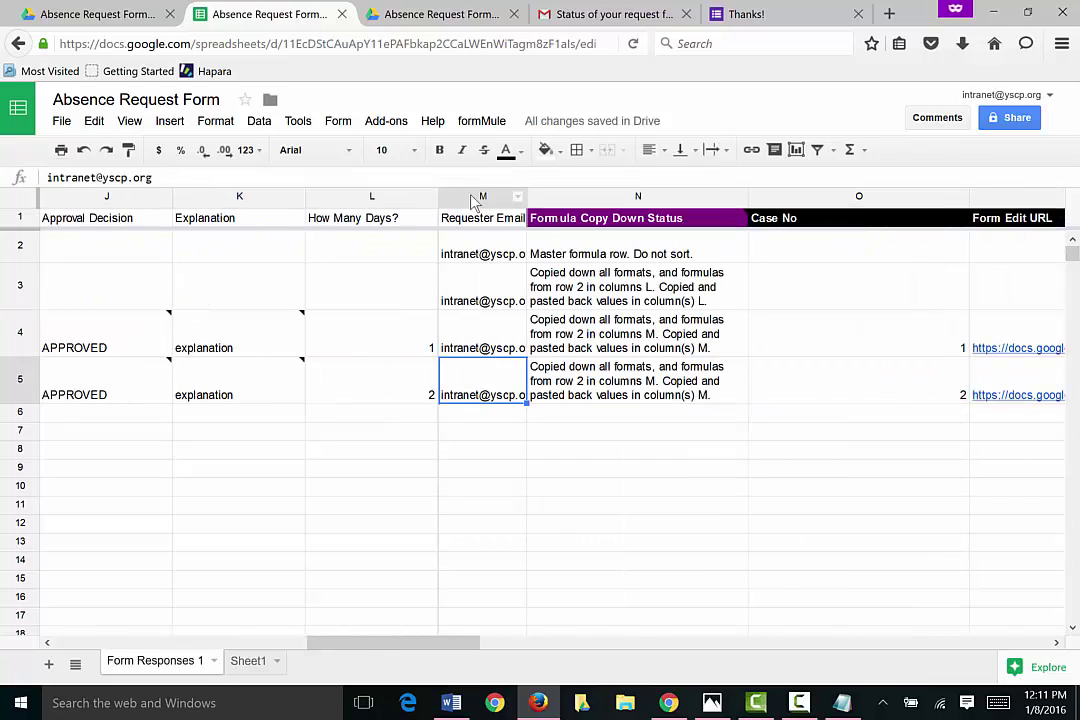
{"action": "left_click", "coordinate": [488, 197]}
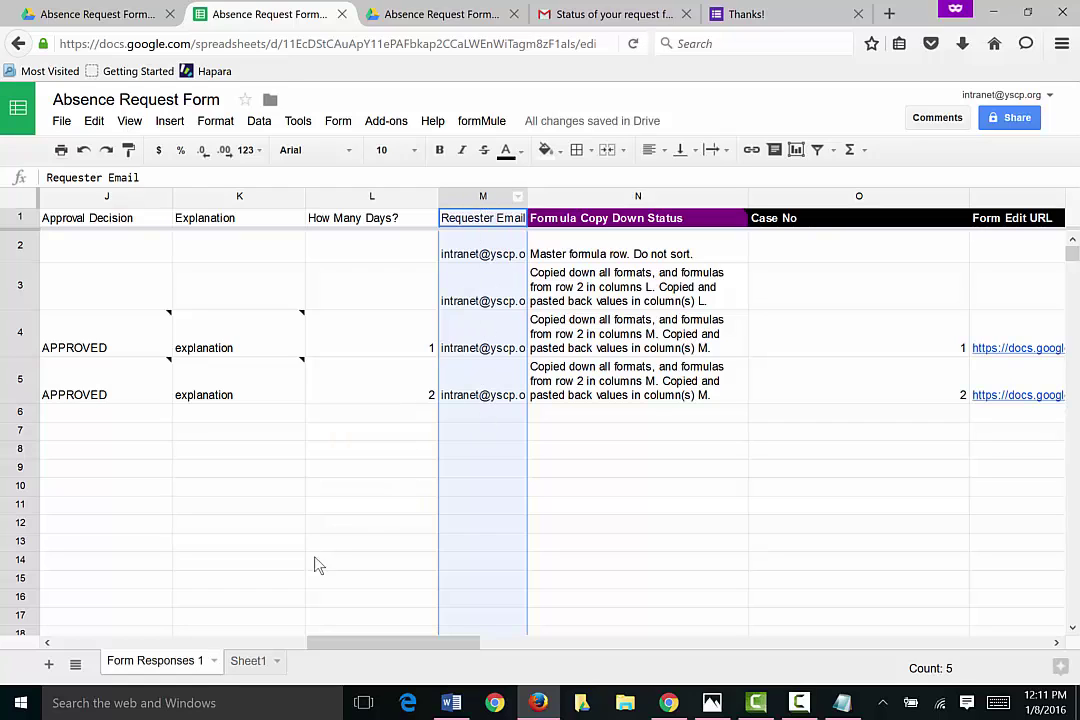
{"action": "left_click", "coordinate": [248, 661]}
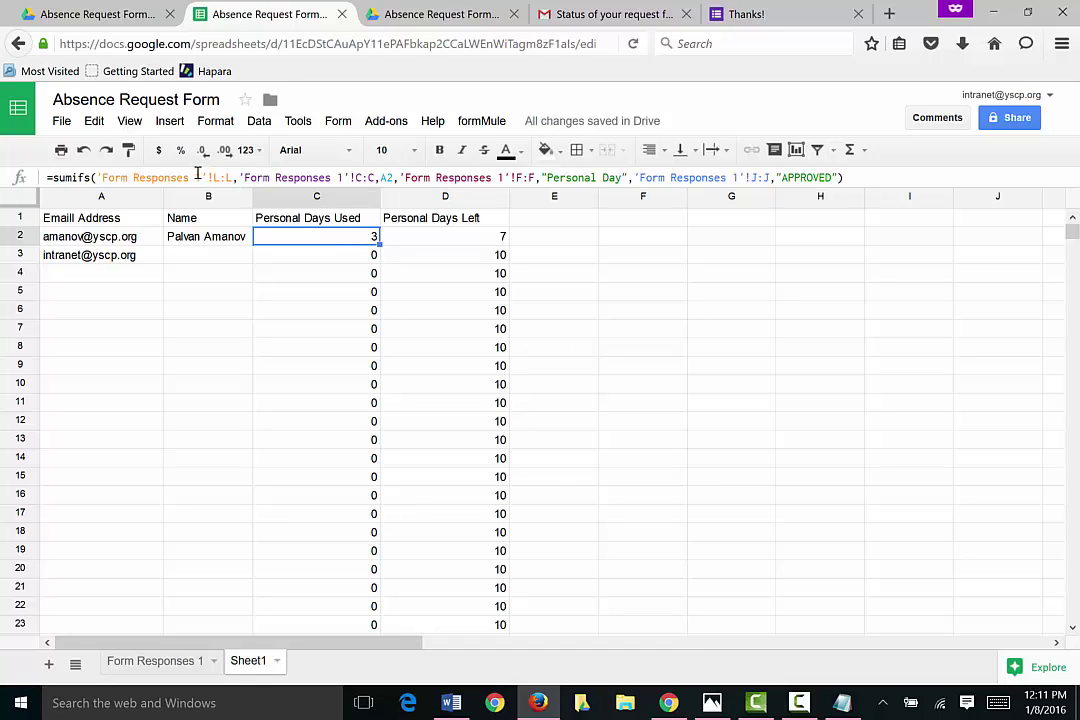
Step: Change C2's SUMIFS criteria range from C:C to M:M and fill it down to C10
{"action": "left_click", "coordinate": [363, 177]}
{"action": "key", "text": "BackSpace"}
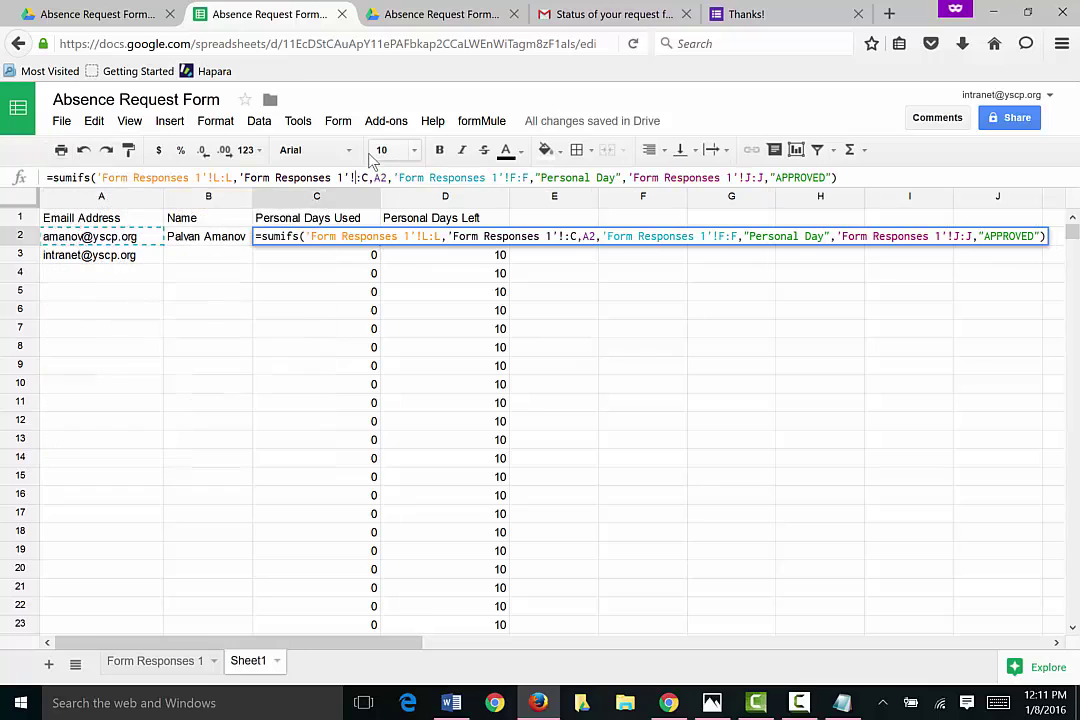
{"action": "type", "text": "M"}
{"action": "key", "text": "BackSpace"}
{"action": "type", "text": "M"}
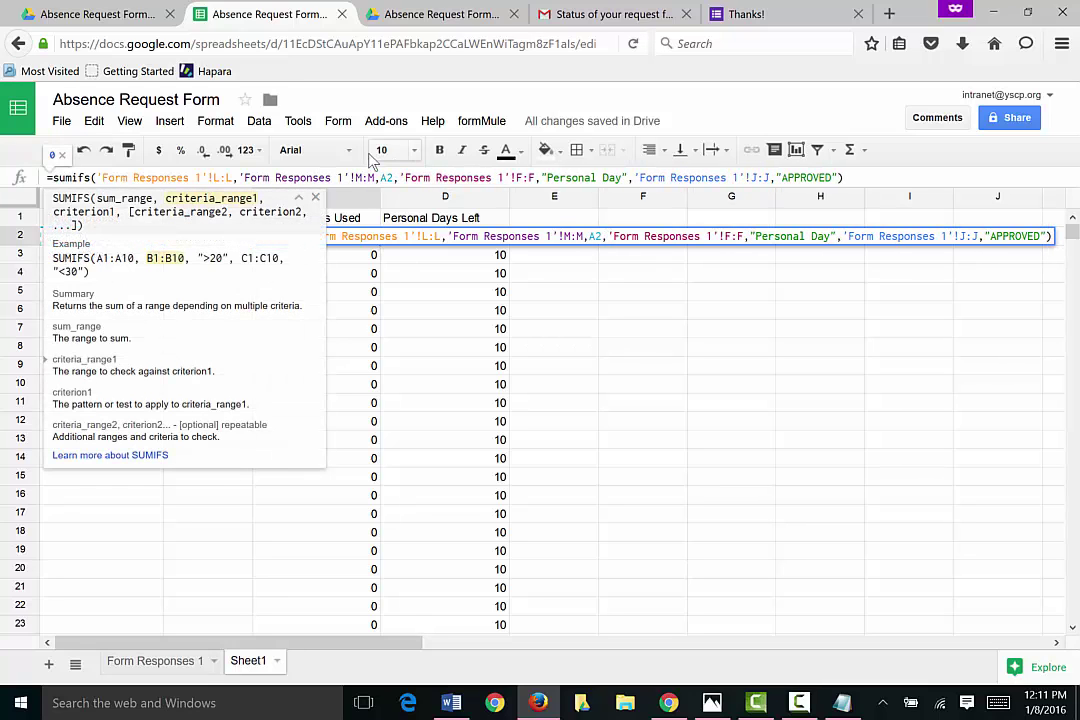
{"action": "key", "text": "Return"}
{"action": "left_click", "coordinate": [369, 240]}
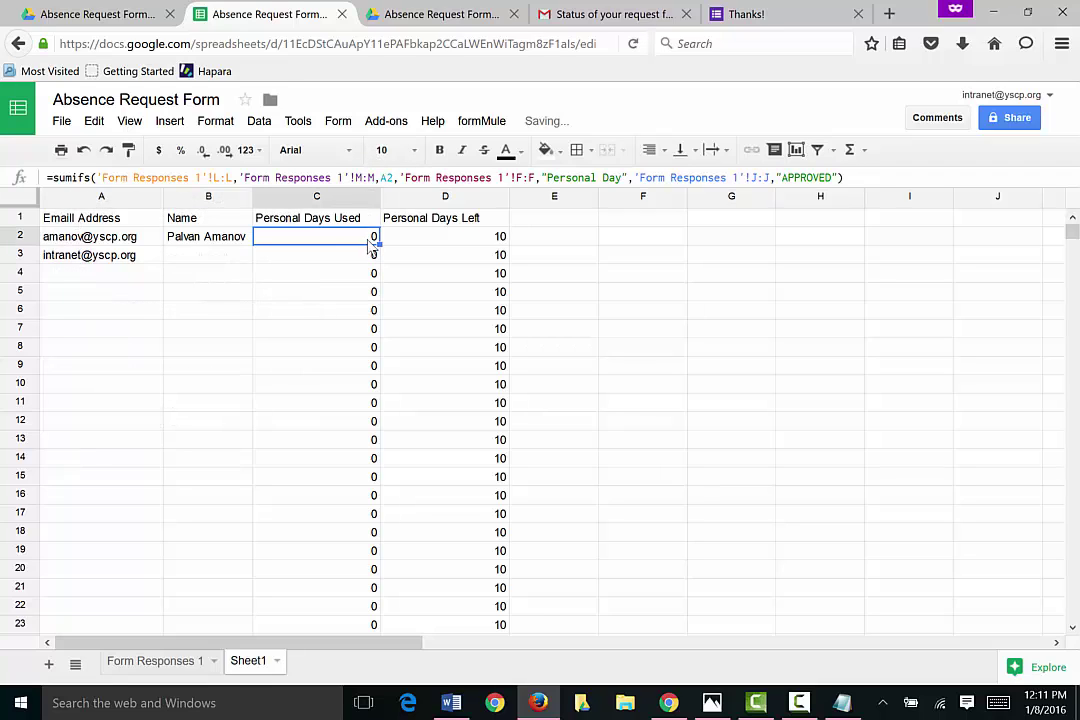
{"action": "left_click_drag", "start_coordinate": [380, 240], "coordinate": [388, 394]}
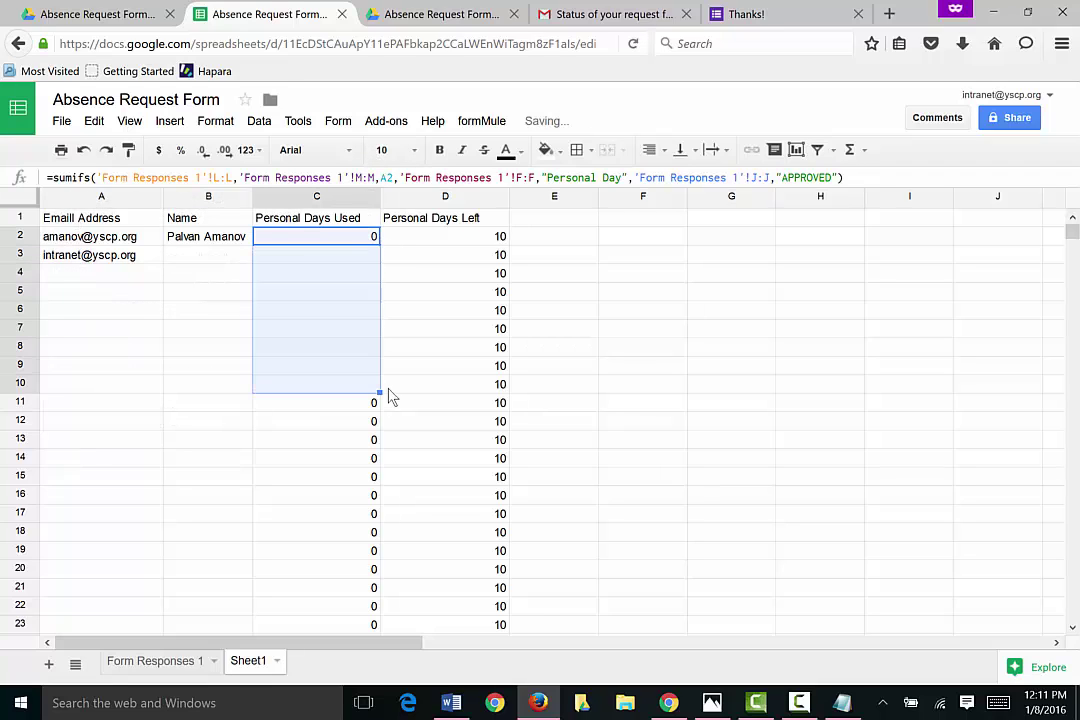
{"action": "left_click", "coordinate": [415, 257]}
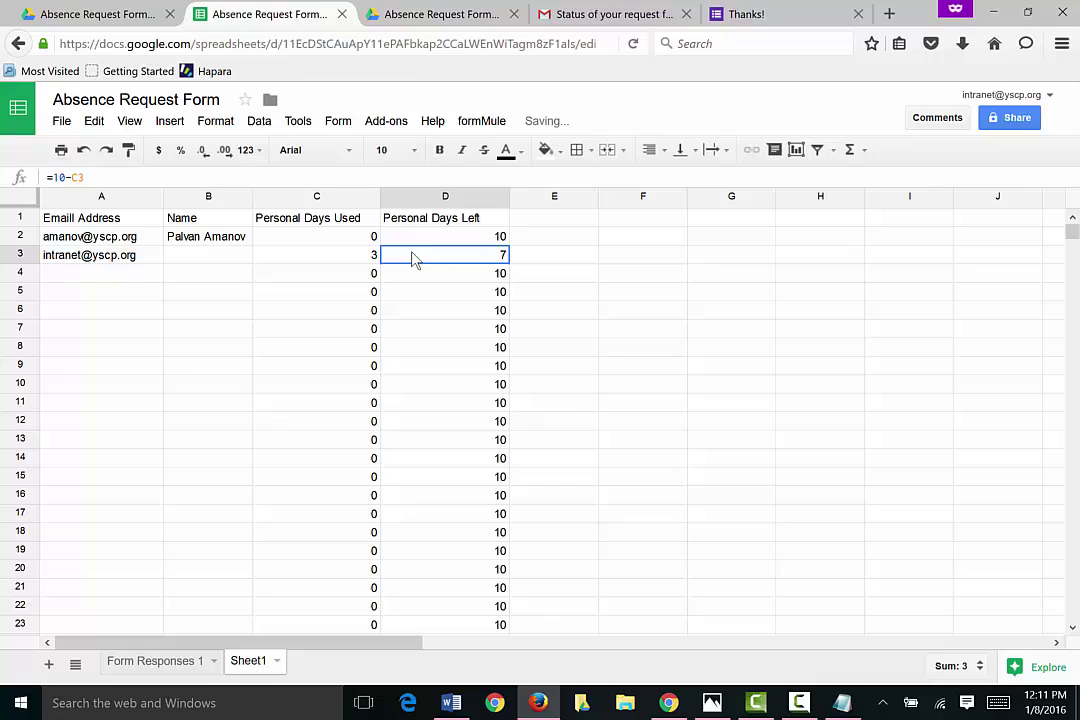
{"action": "left_click", "coordinate": [338, 258]}
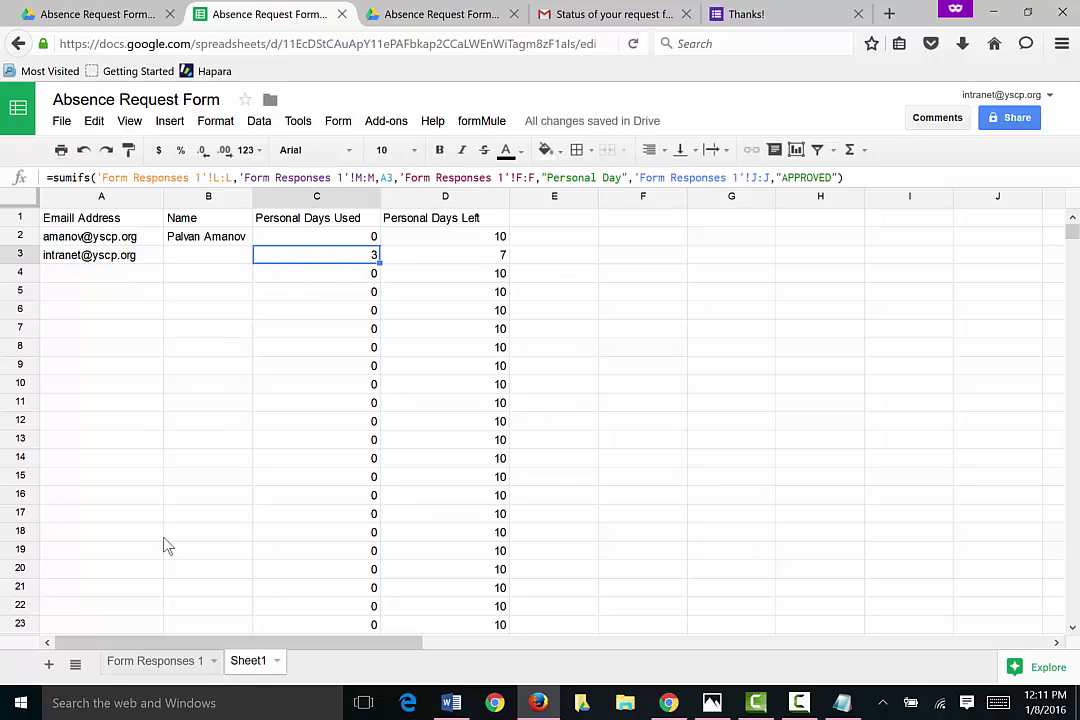
{"action": "left_click", "coordinate": [155, 661]}
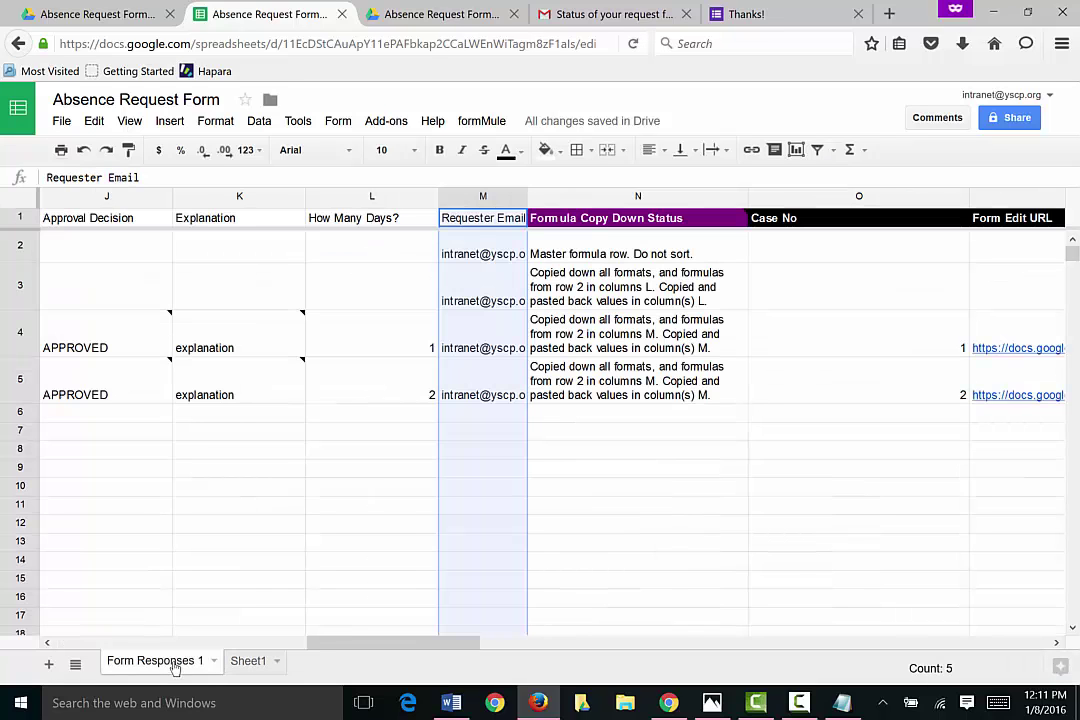
{"action": "left_click", "coordinate": [404, 390]}
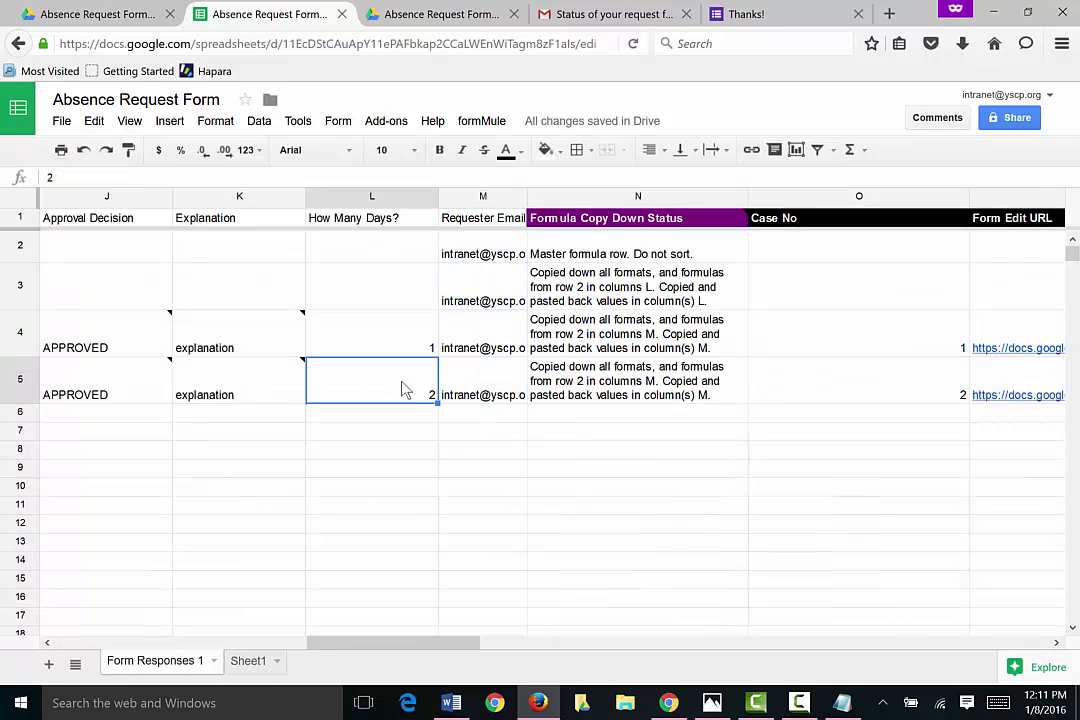
{"action": "key", "text": "Right"}
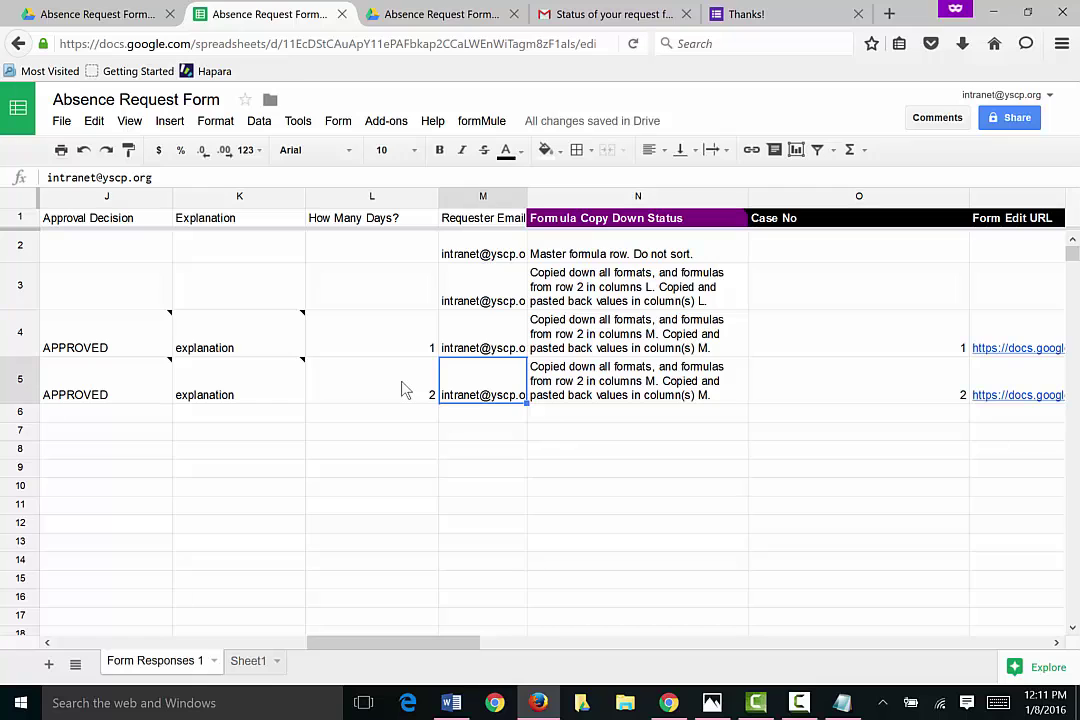
{"action": "key", "text": "Up"}
{"action": "key", "text": "Left"}
{"action": "key", "text": "Home"}
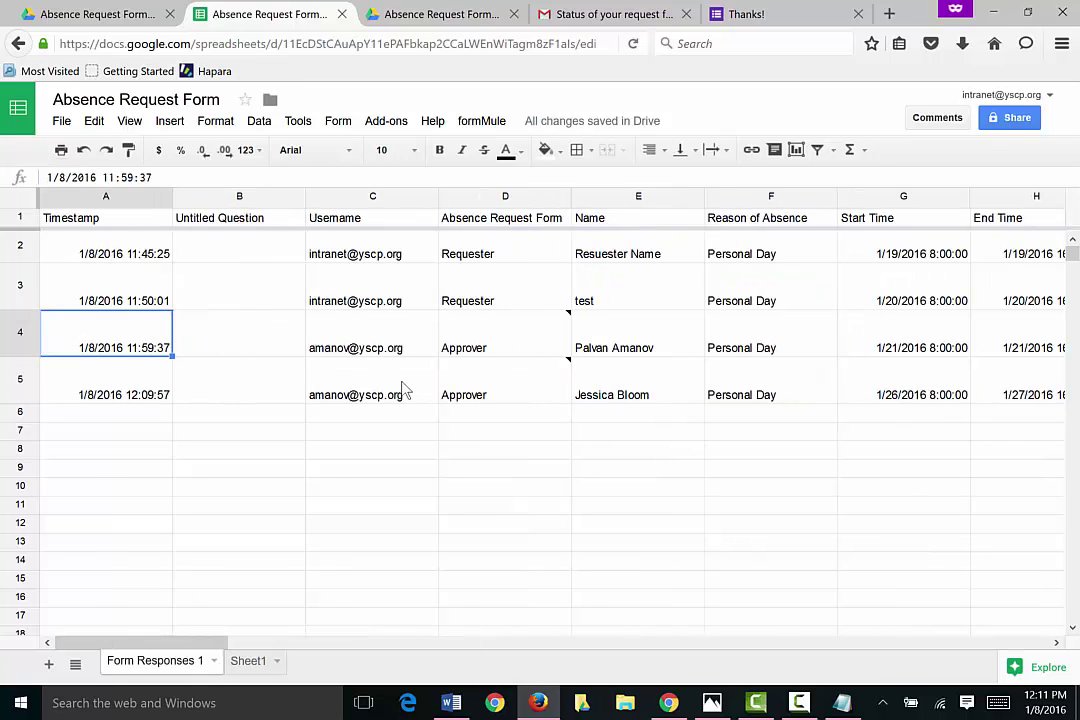
{"action": "key", "text": "Right"}
{"action": "key", "text": "Right"}
{"action": "key", "text": "Right"}
{"action": "key", "text": "Right"}
{"action": "key", "text": "Right"}
{"action": "key", "text": "Right"}
{"action": "key", "text": "Right"}
{"action": "key", "text": "Right"}
{"action": "key", "text": "Right"}
{"action": "key", "text": "Right"}
{"action": "key", "text": "Right"}
{"action": "key", "text": "Right"}
{"action": "key", "text": "Right"}
{"action": "key", "text": "Right"}
{"action": "key", "text": "Right"}
{"action": "key", "text": "Right"}
{"action": "key", "text": "Right"}
{"action": "key", "text": "Right"}
{"action": "key", "text": "Right"}
{"action": "key", "text": "Right"}
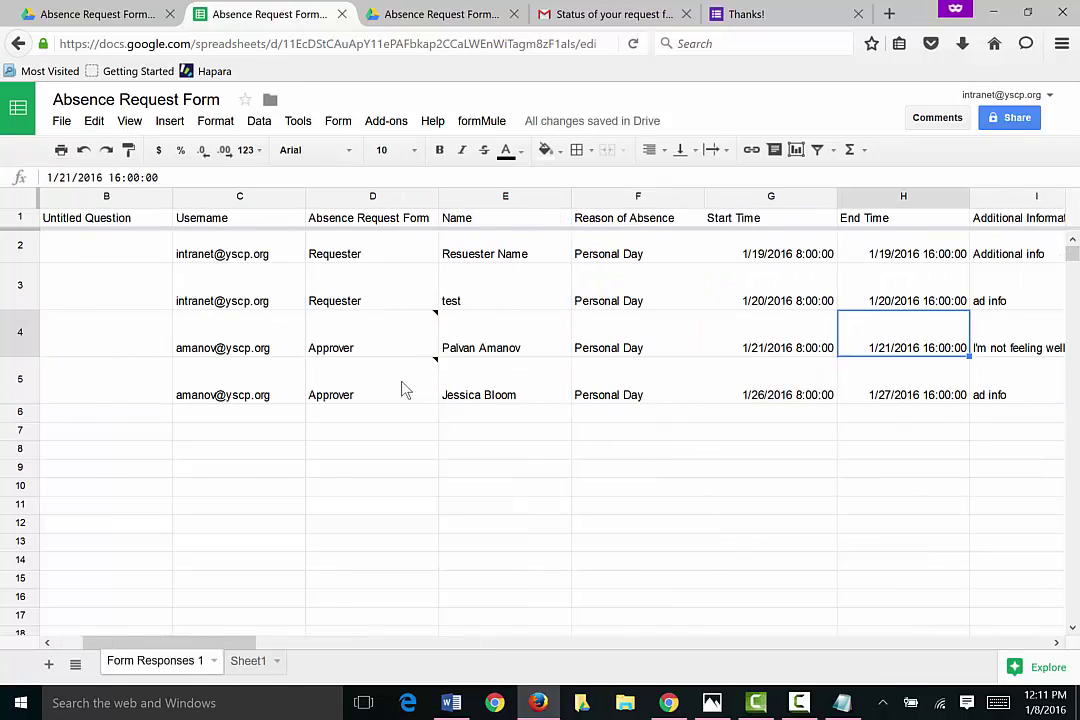
{"action": "key", "text": "Right"}
{"action": "key", "text": "Left"}
{"action": "key", "text": "Left"}
{"action": "key", "text": "Left"}
{"action": "key", "text": "Left"}
{"action": "key", "text": "Left"}
{"action": "key", "text": "Left"}
{"action": "key", "text": "Left"}
{"action": "key", "text": "Left"}
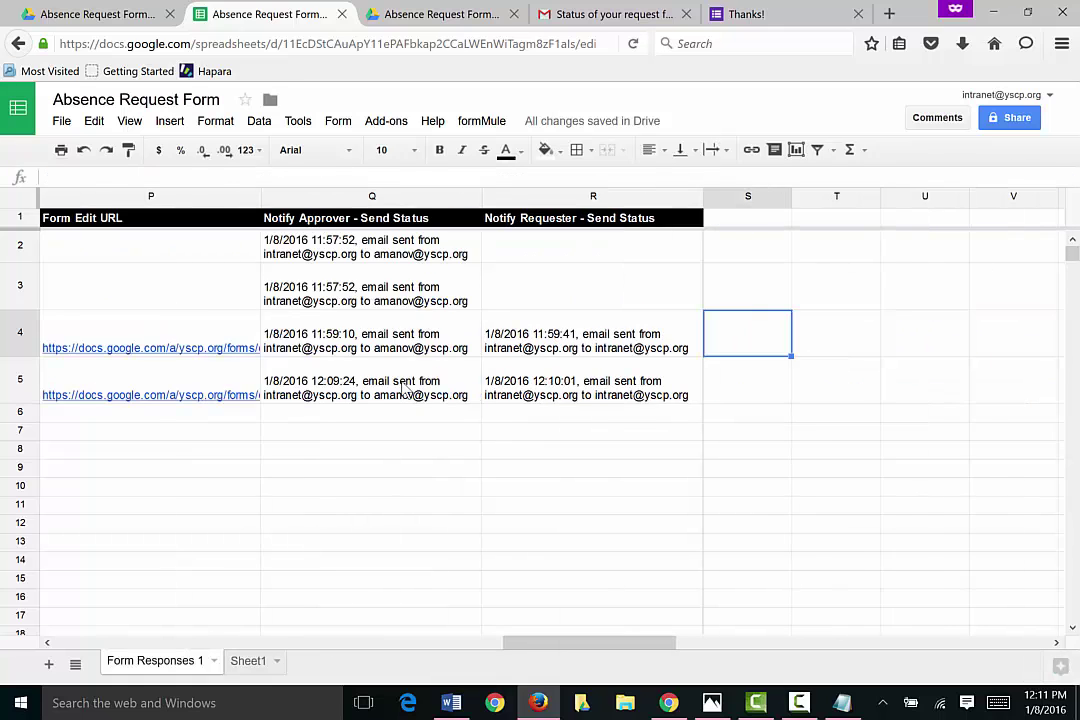
{"action": "key", "text": "Right"}
{"action": "key", "text": "Left"}
{"action": "key", "text": "Left"}
{"action": "key", "text": "Left"}
{"action": "key", "text": "Left"}
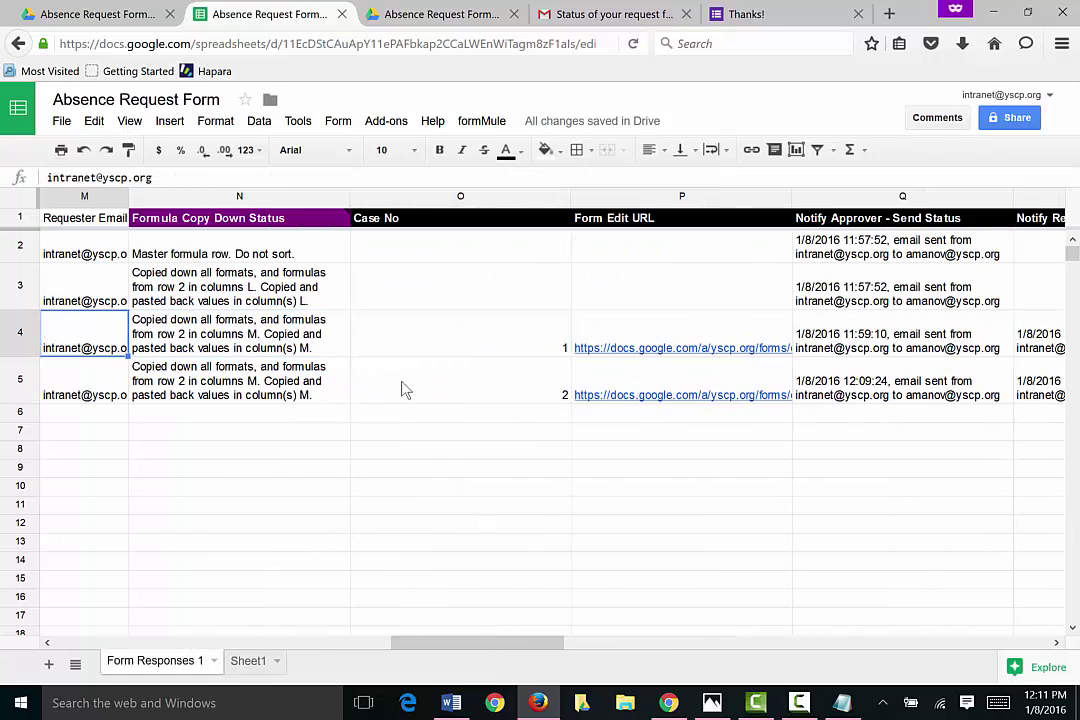
{"action": "key", "text": "Right"}
{"action": "key", "text": "Right"}
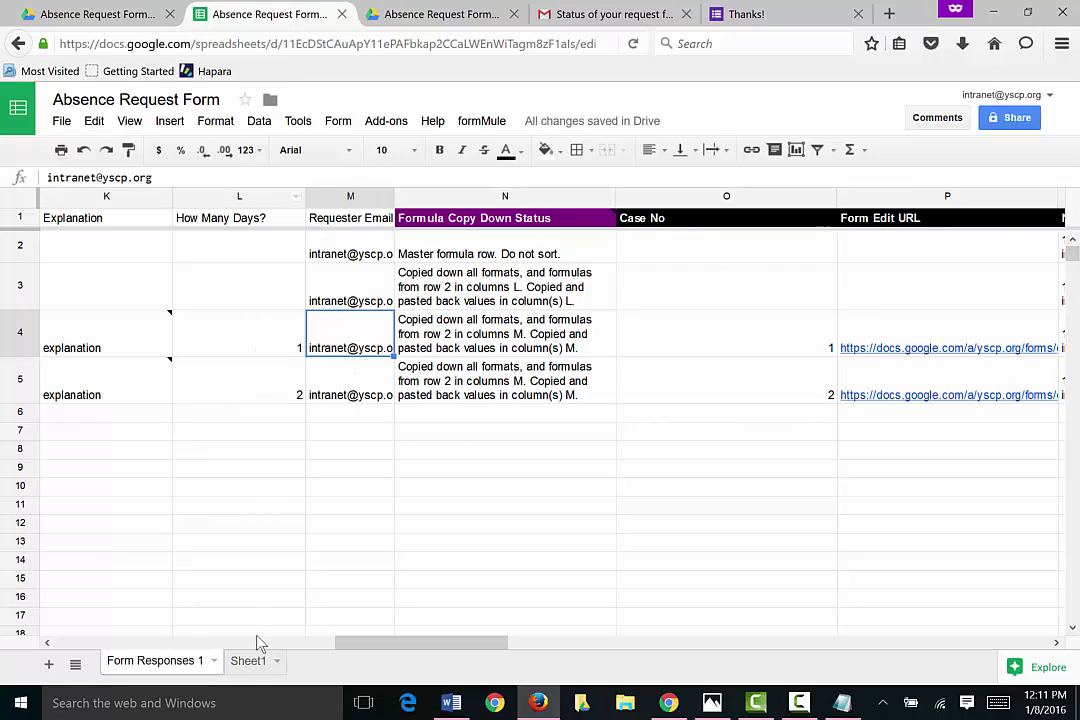
{"action": "left_click", "coordinate": [248, 662]}
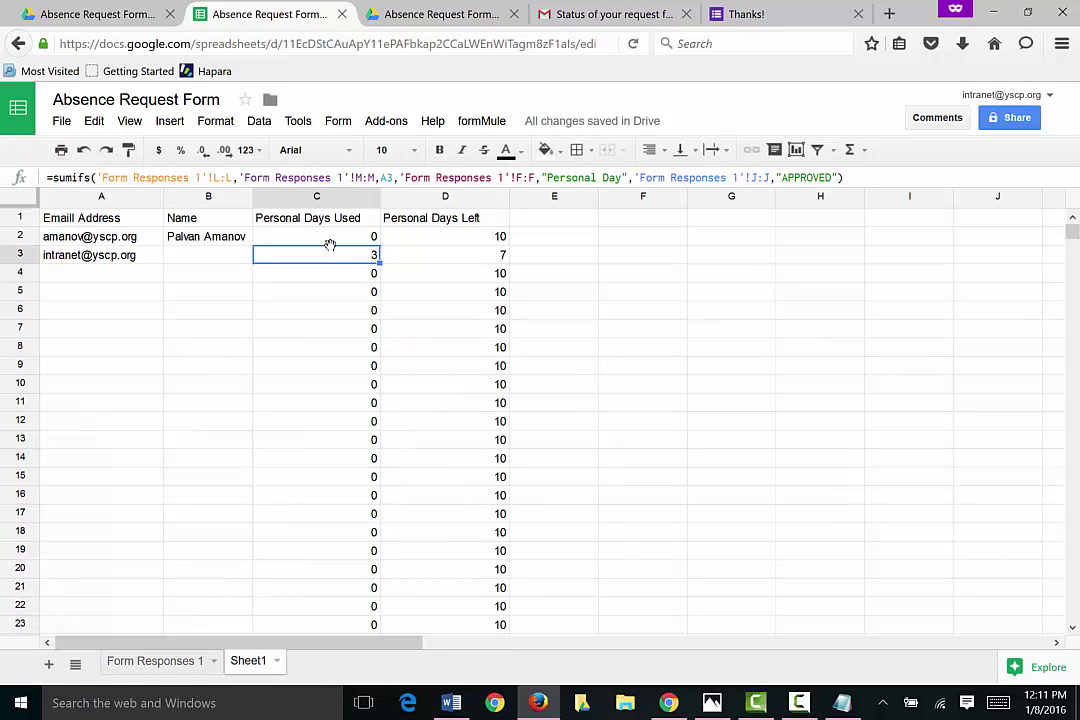
{"action": "left_click", "coordinate": [185, 660]}
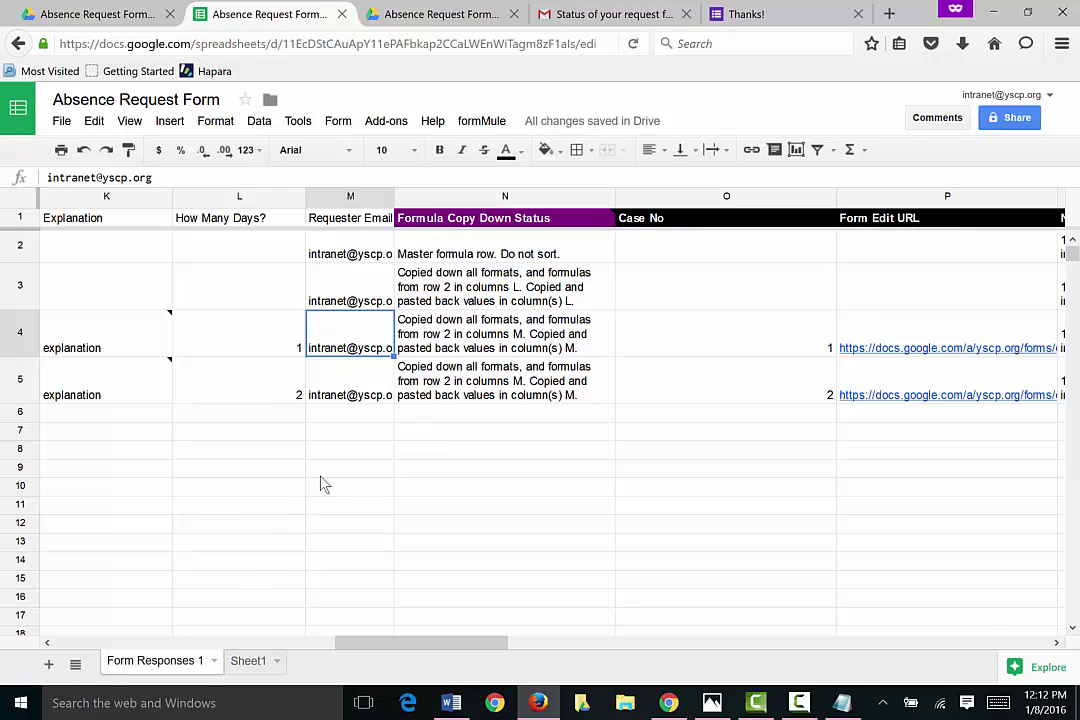
{"action": "left_click", "coordinate": [352, 413]}
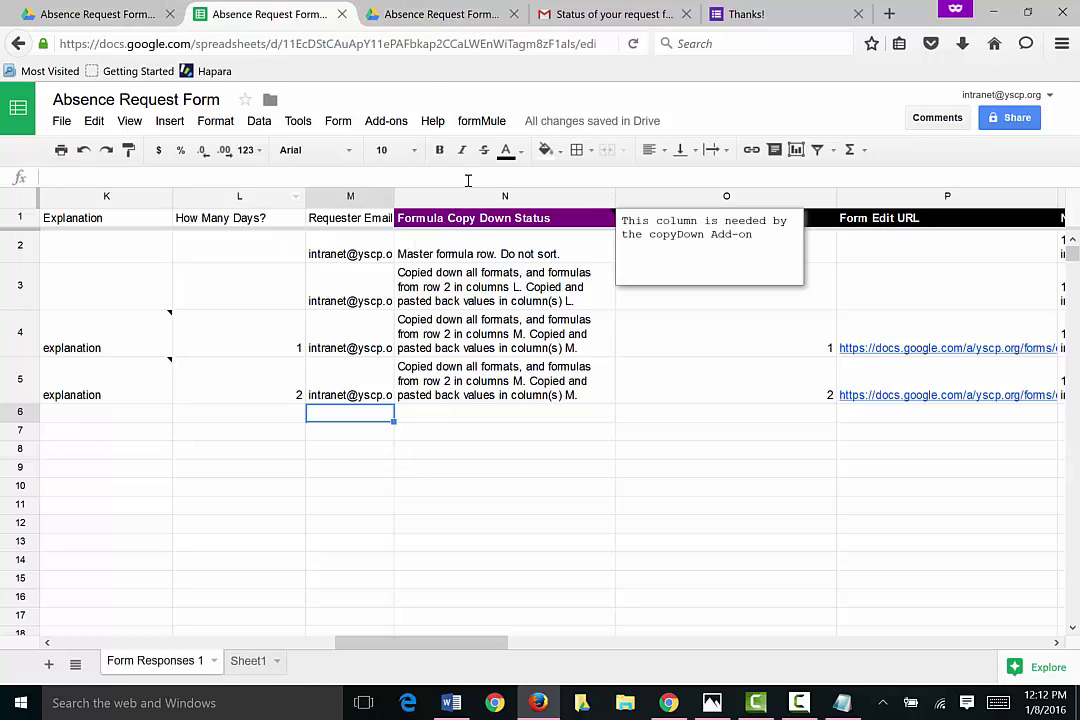
Step: Run formMule's initial installation and allow the permissions it requests
{"action": "left_click", "coordinate": [484, 122]}
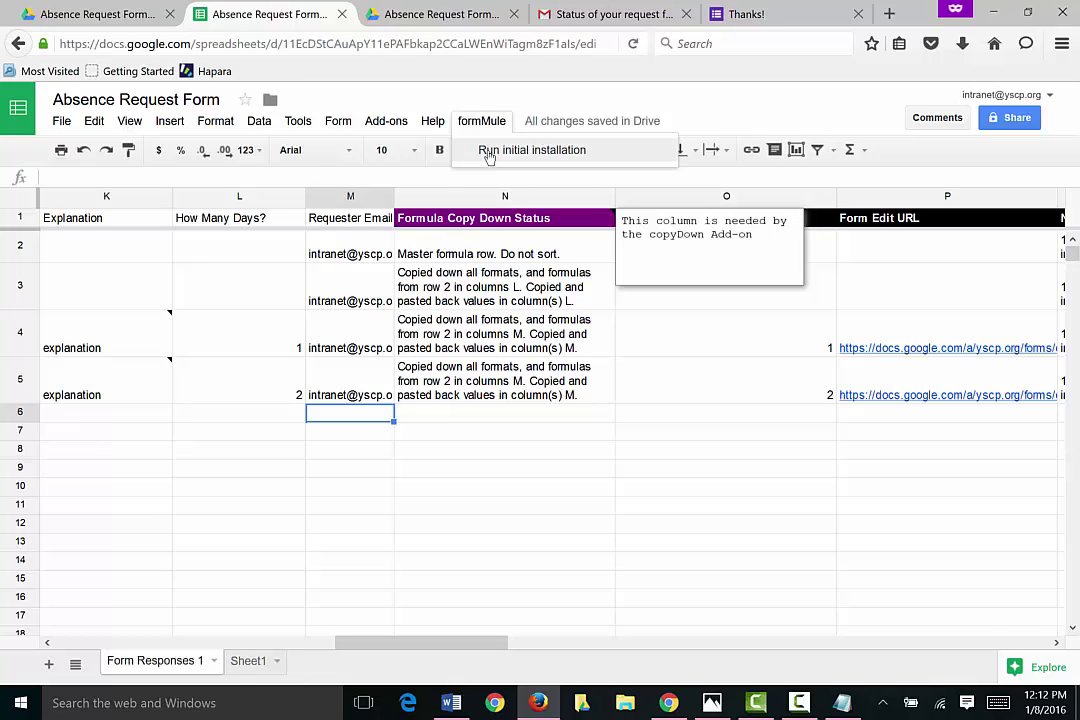
{"action": "left_click", "coordinate": [489, 152]}
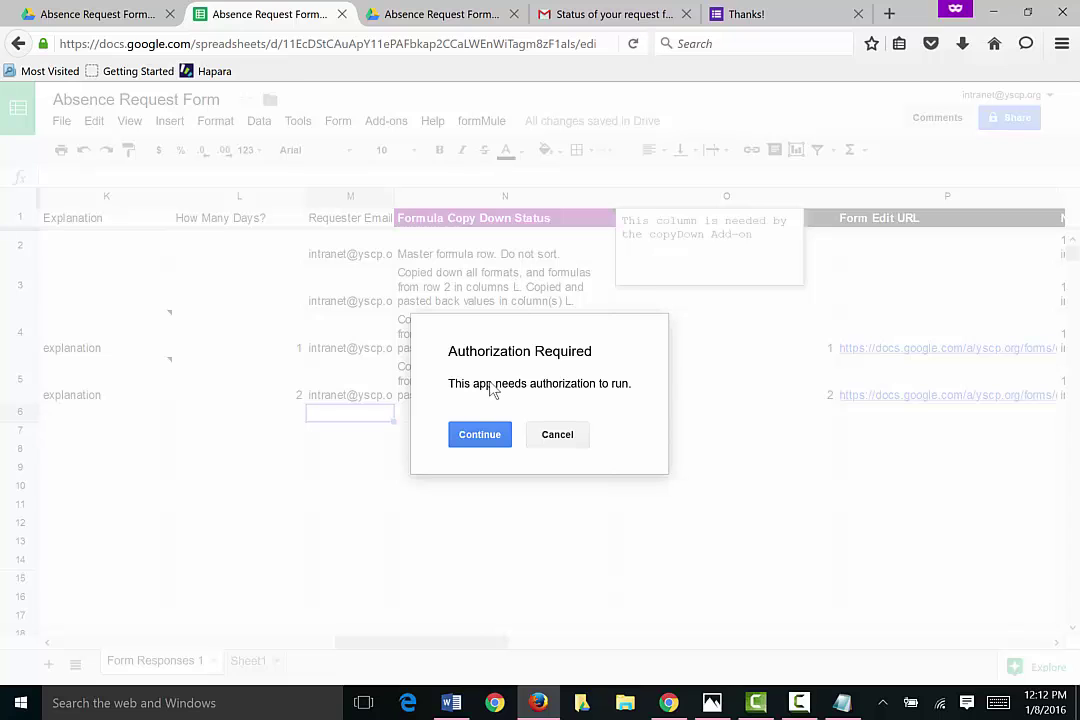
{"action": "left_click", "coordinate": [480, 436]}
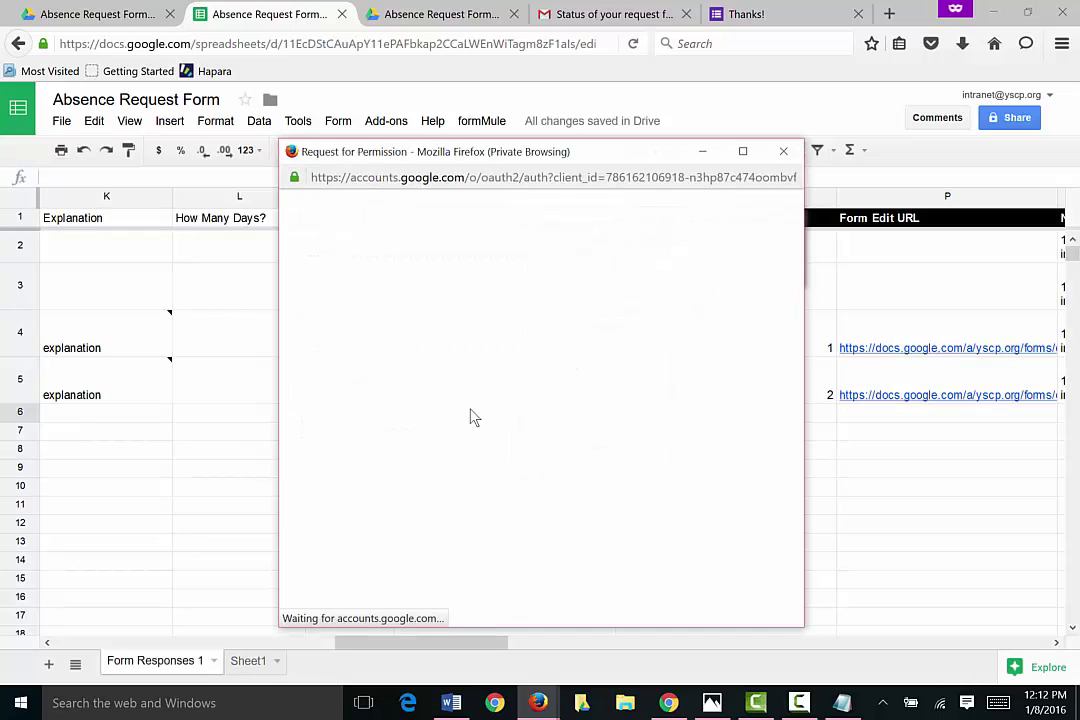
{"action": "scroll", "coordinate": [522, 398], "scroll_direction": "down", "scroll_amount": 10}
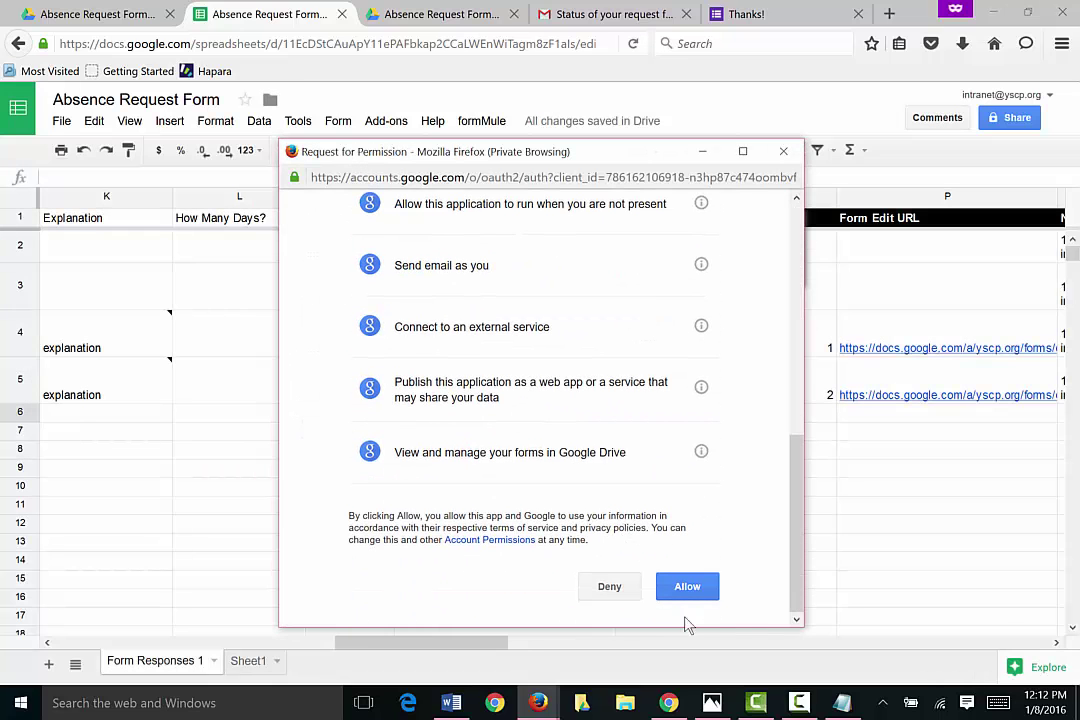
{"action": "left_click", "coordinate": [690, 587]}
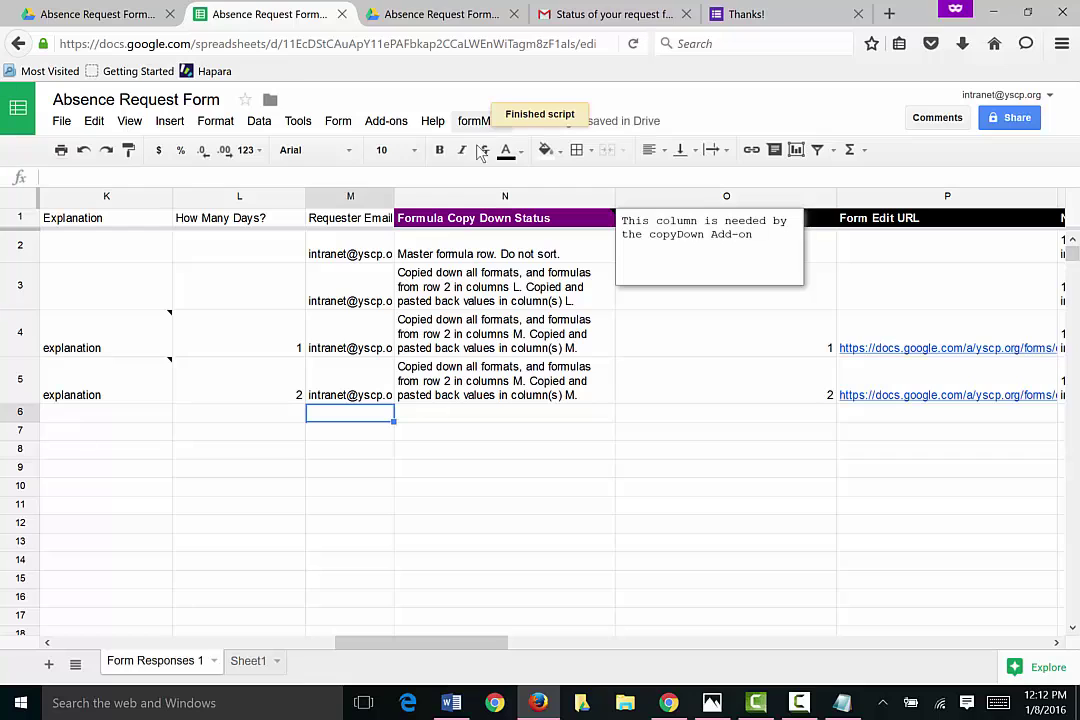
{"action": "left_click", "coordinate": [432, 20]}
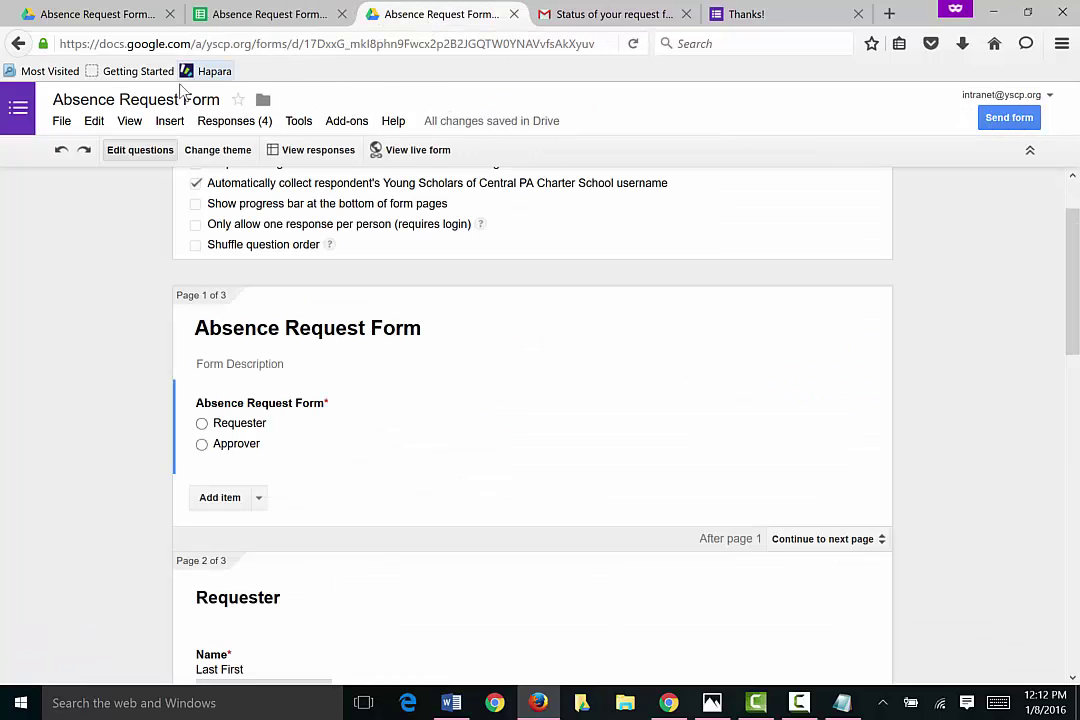
Step: From My Drive, open the Absence Request Form folder and its Absence Request Responses spreadsheet
{"action": "left_click", "coordinate": [102, 22]}
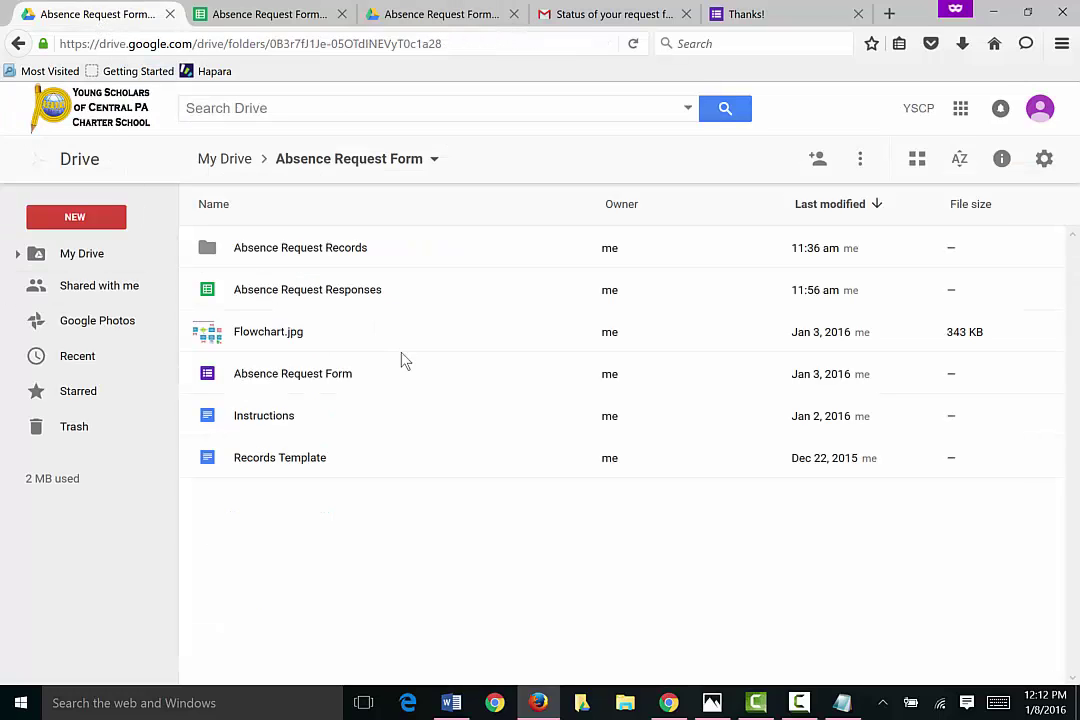
{"action": "left_click", "coordinate": [222, 158]}
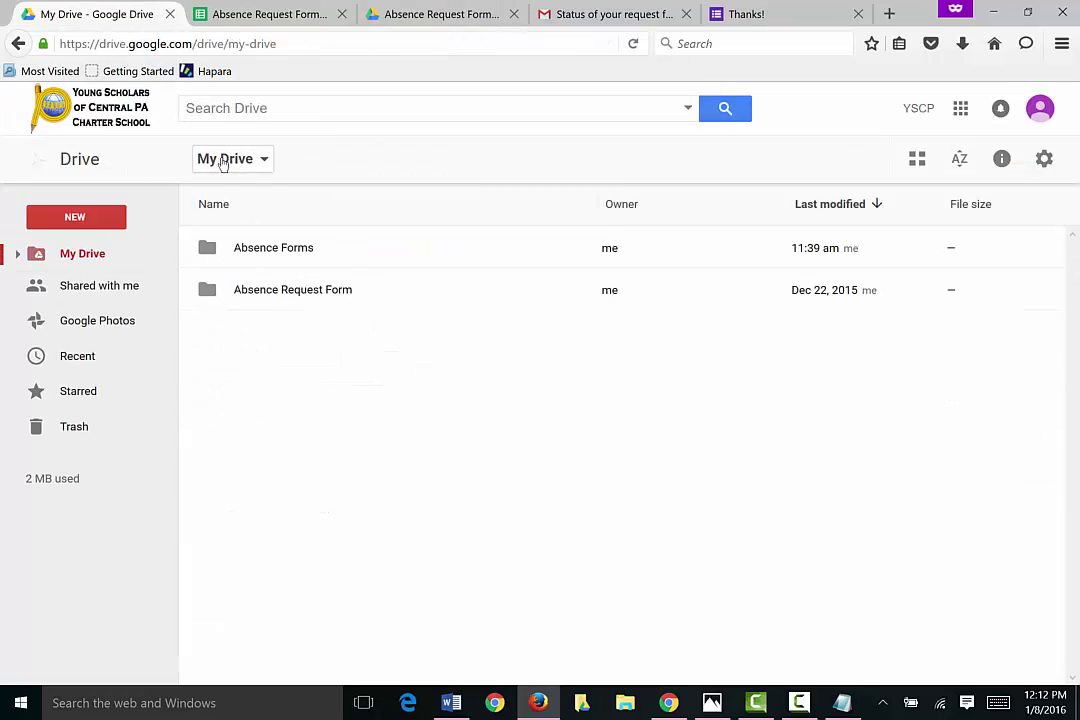
{"action": "left_click", "coordinate": [210, 290]}
{"action": "double_click", "coordinate": [211, 291]}
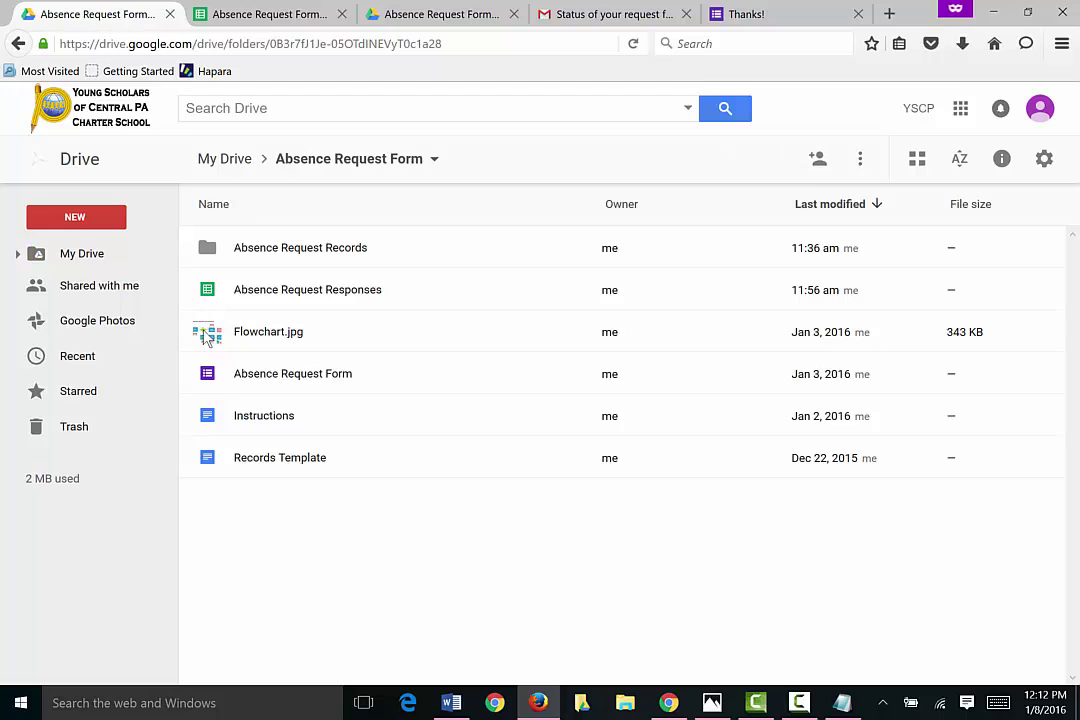
{"action": "double_click", "coordinate": [210, 289]}
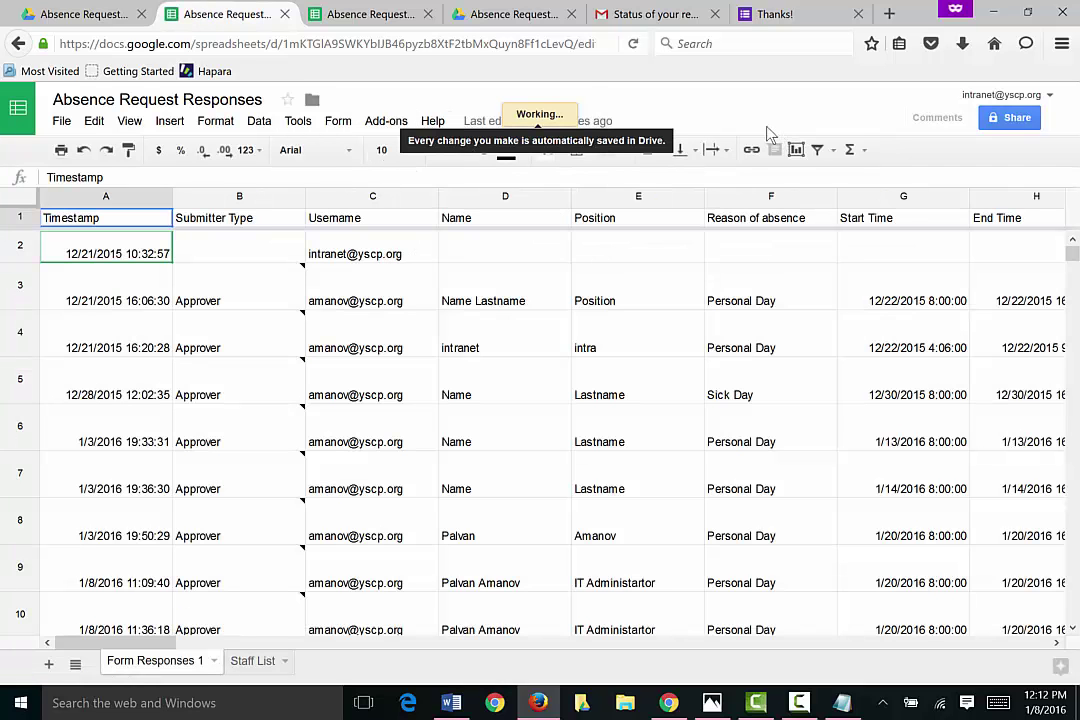
Step: Open formMule's Step 2b calendar merge setup
{"action": "left_click", "coordinate": [480, 122]}
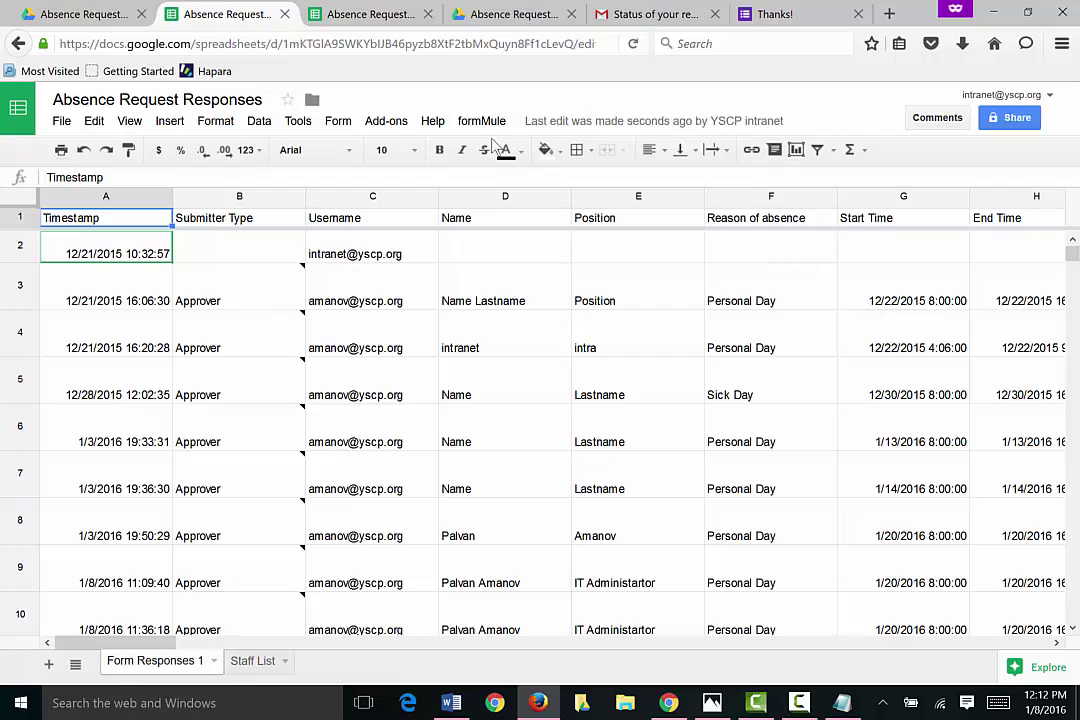
{"action": "left_click", "coordinate": [481, 121]}
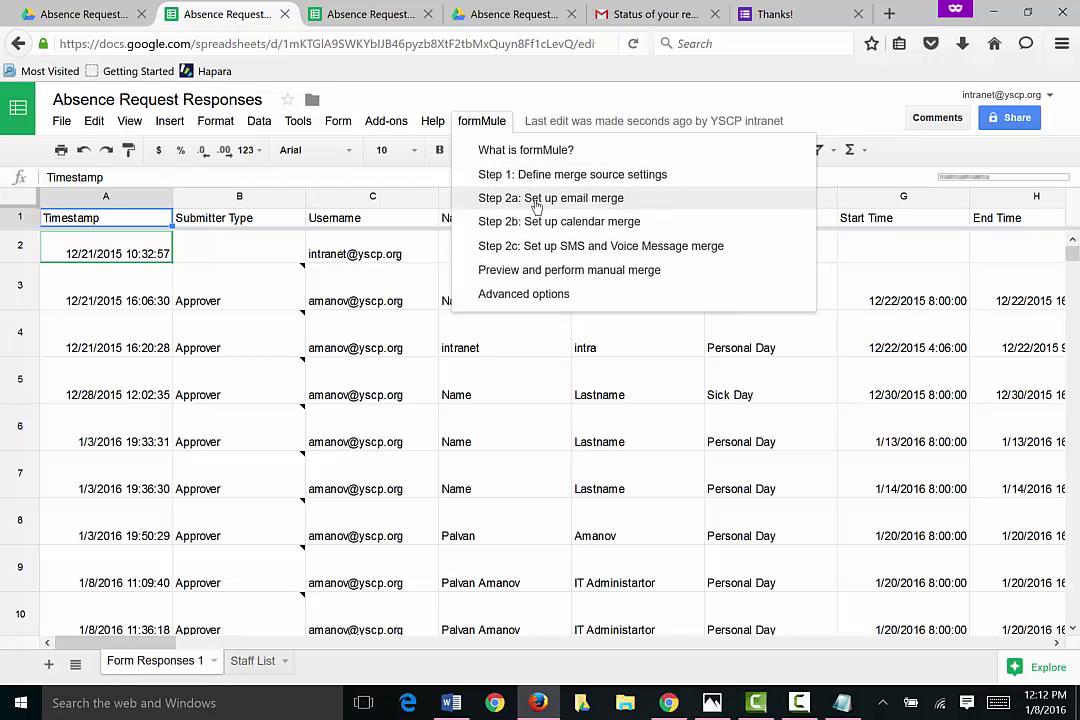
{"action": "left_click", "coordinate": [541, 222]}
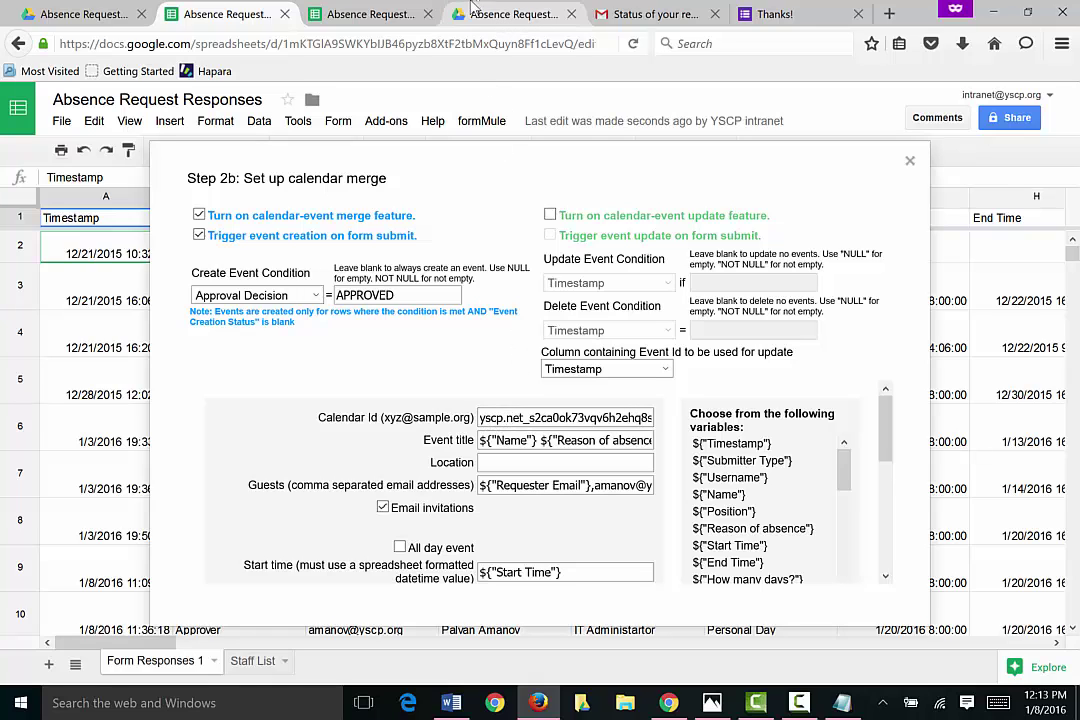
Step: Enter calendar.google.com in the form editor tab's address bar
{"action": "left_click", "coordinate": [483, 14]}
{"action": "left_click", "coordinate": [467, 43]}
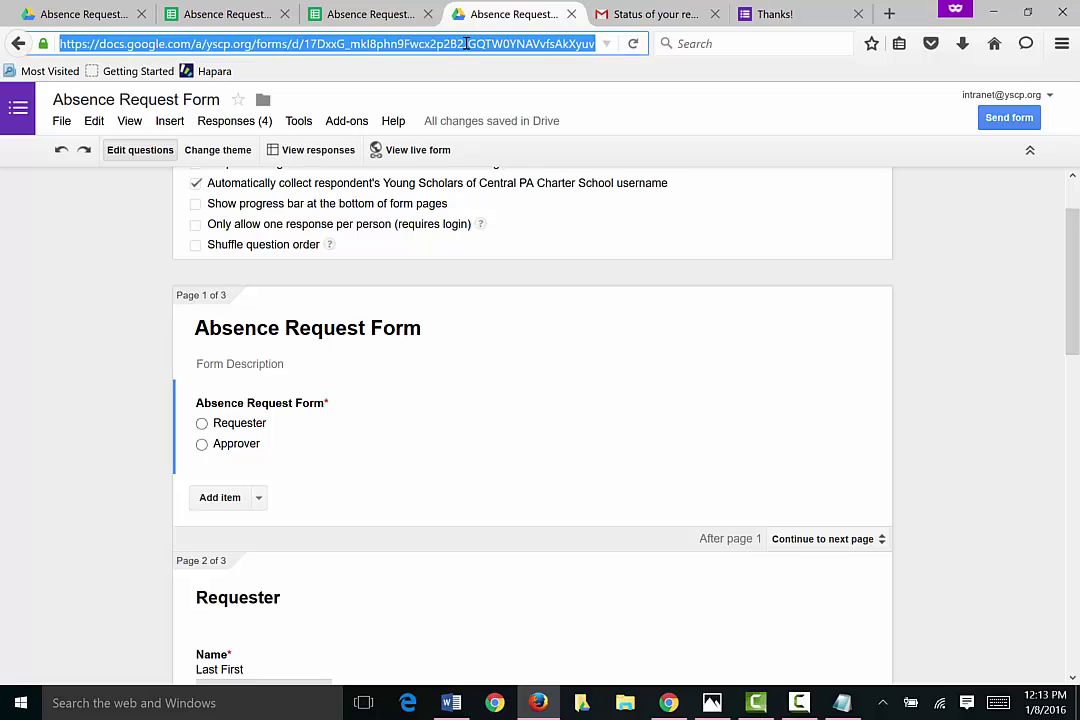
{"action": "type", "text": "cale"}
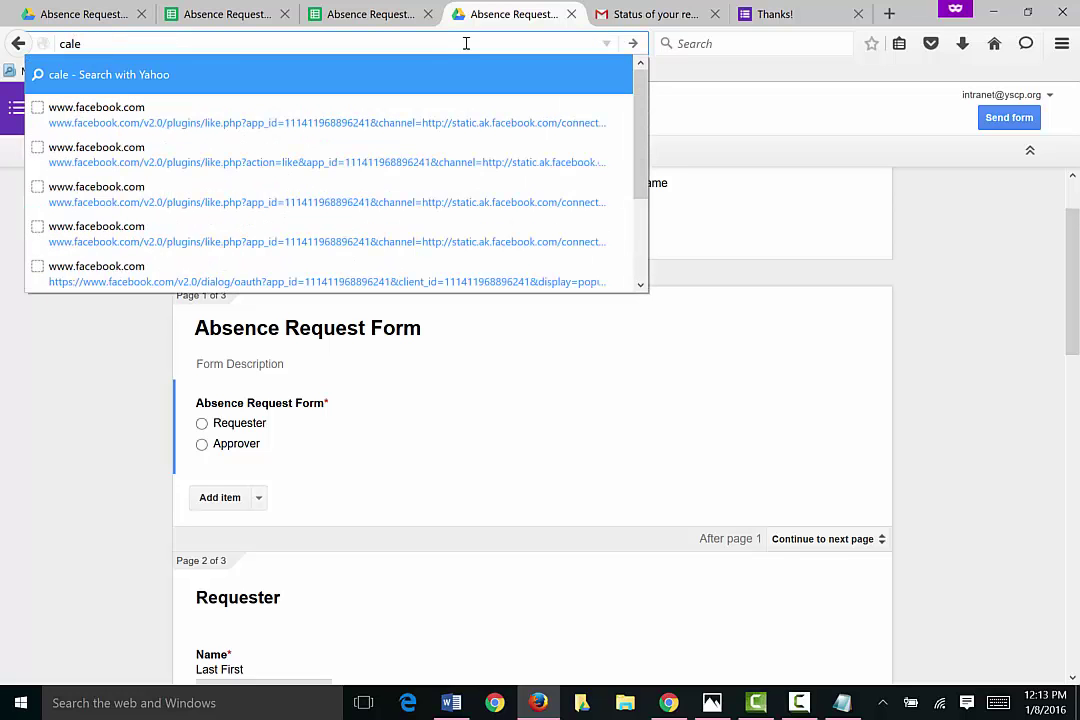
{"action": "type", "text": "ndar.g"}
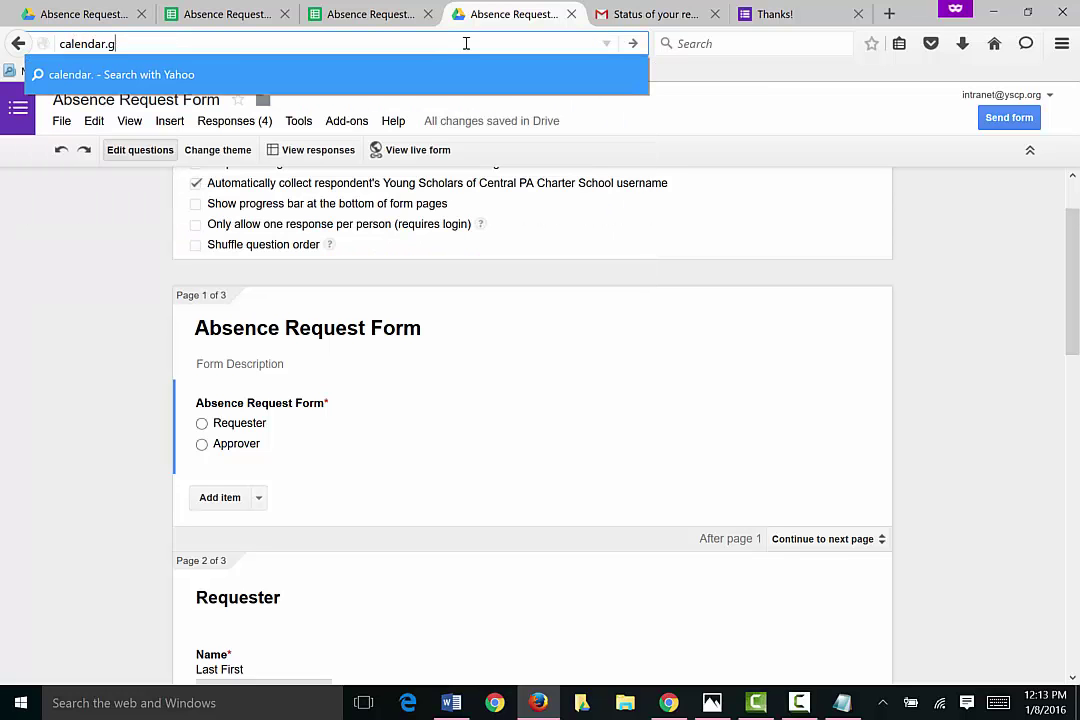
{"action": "type", "text": "oogle.com"}
Step: Open the Absence Requests calendar settings and select its Calendar ID
{"action": "key", "text": "Return"}
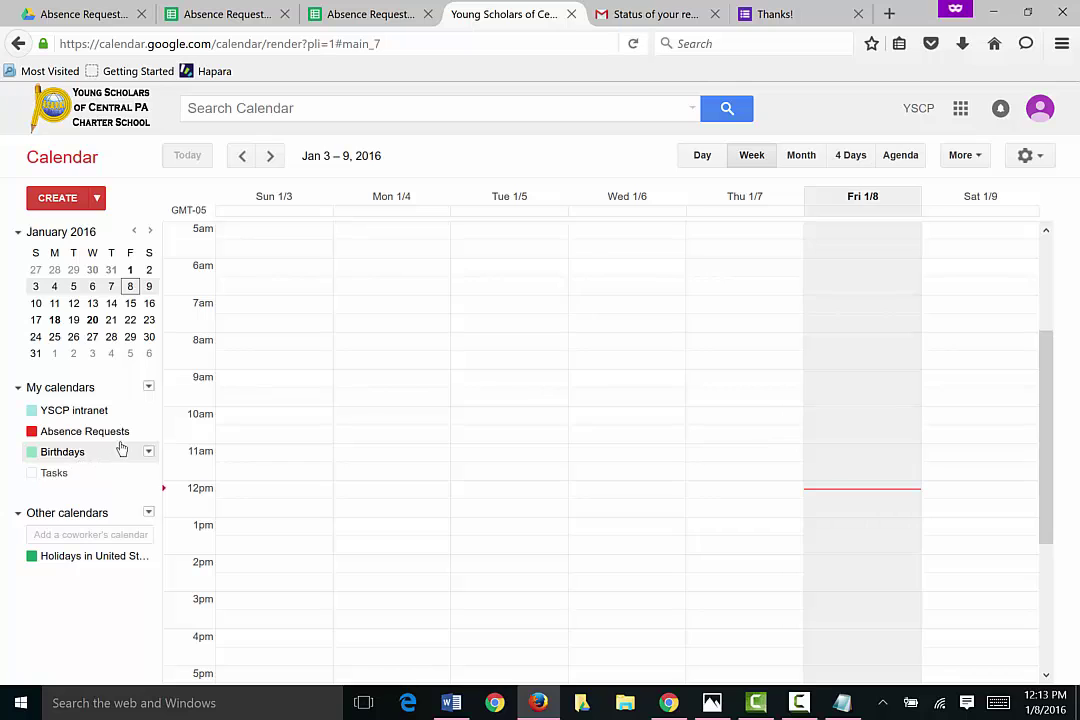
{"action": "left_click", "coordinate": [148, 431]}
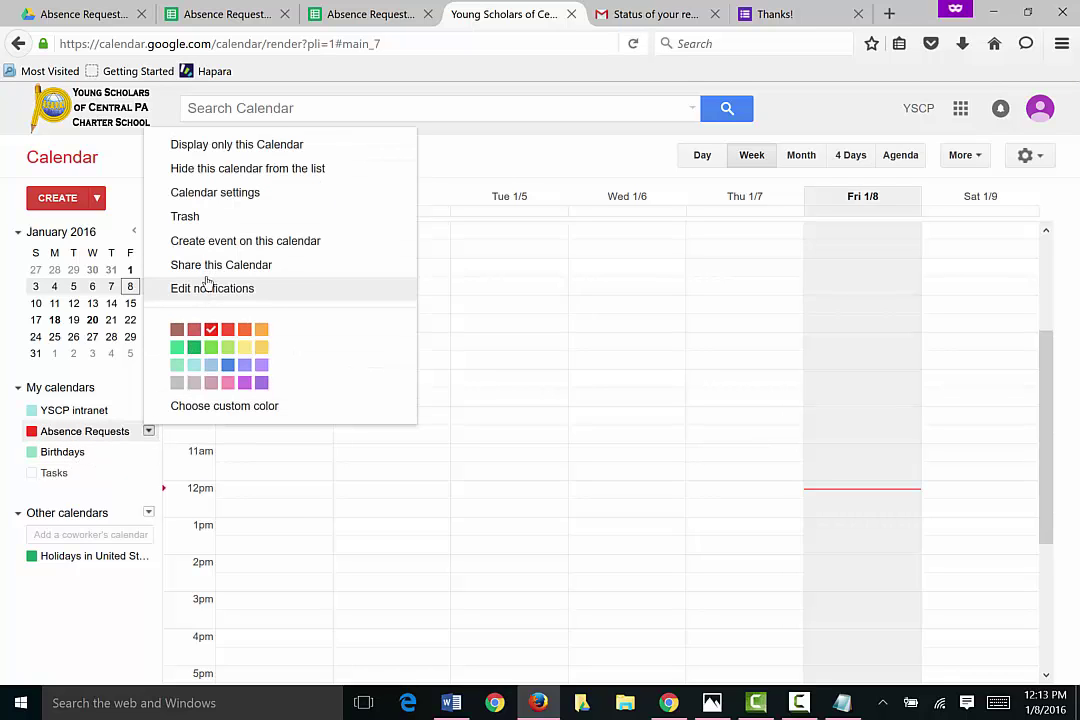
{"action": "left_click", "coordinate": [208, 192]}
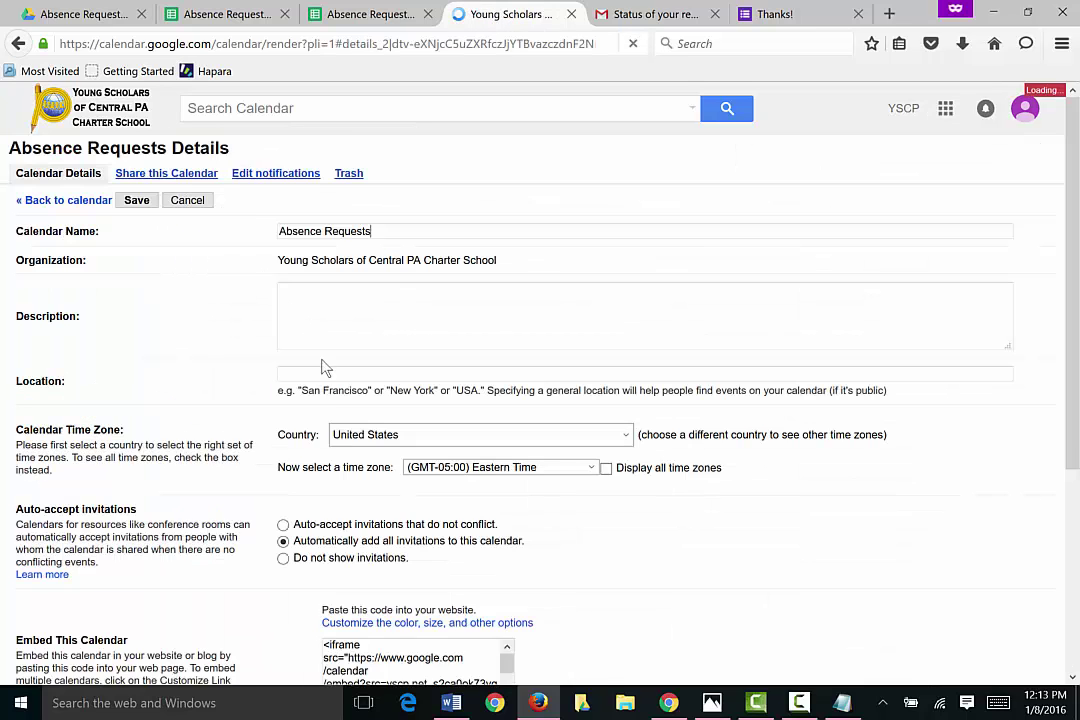
{"action": "scroll", "coordinate": [336, 425], "scroll_direction": "down", "scroll_amount": 5}
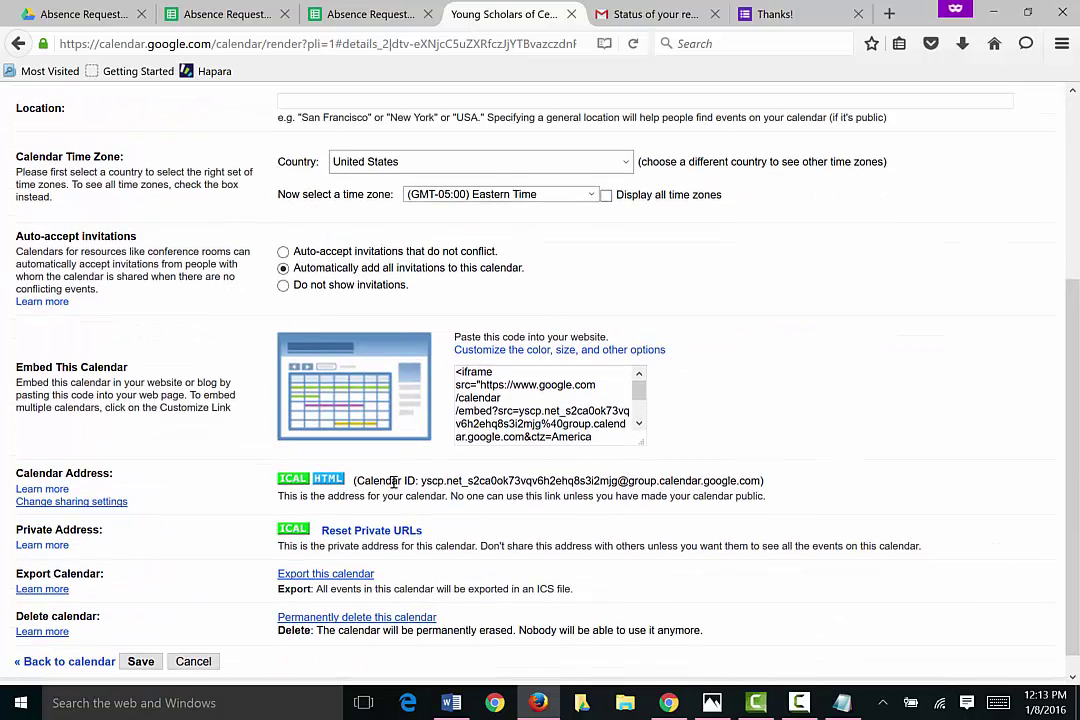
{"action": "left_click_drag", "start_coordinate": [424, 483], "coordinate": [783, 490]}
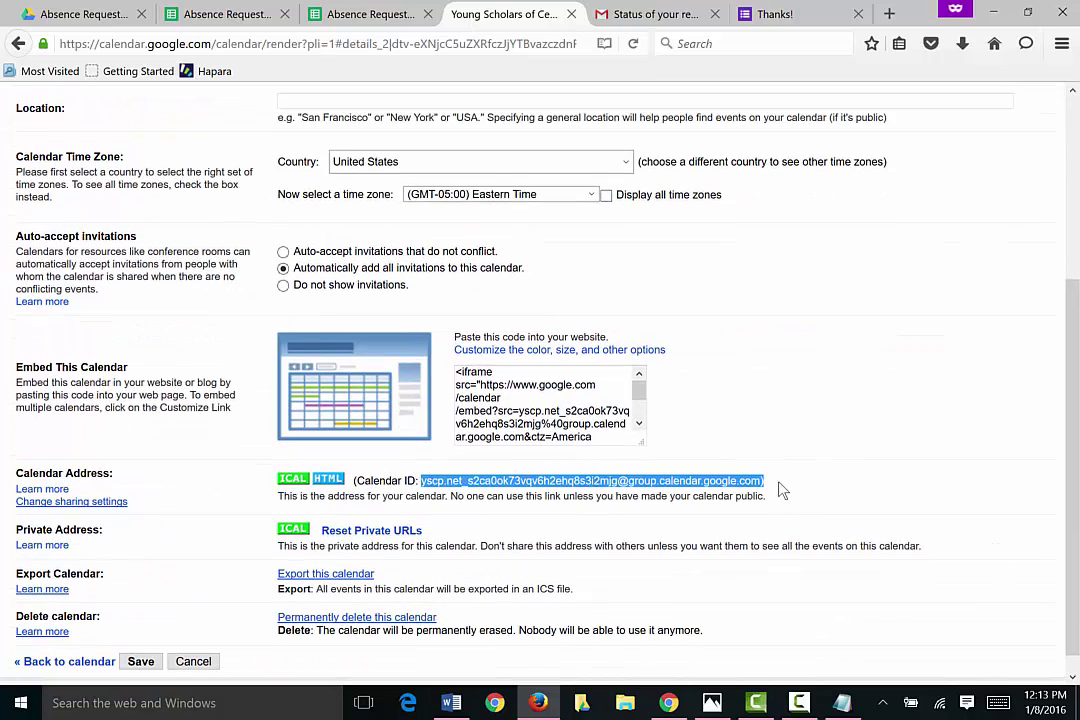
{"action": "left_click", "coordinate": [320, 12]}
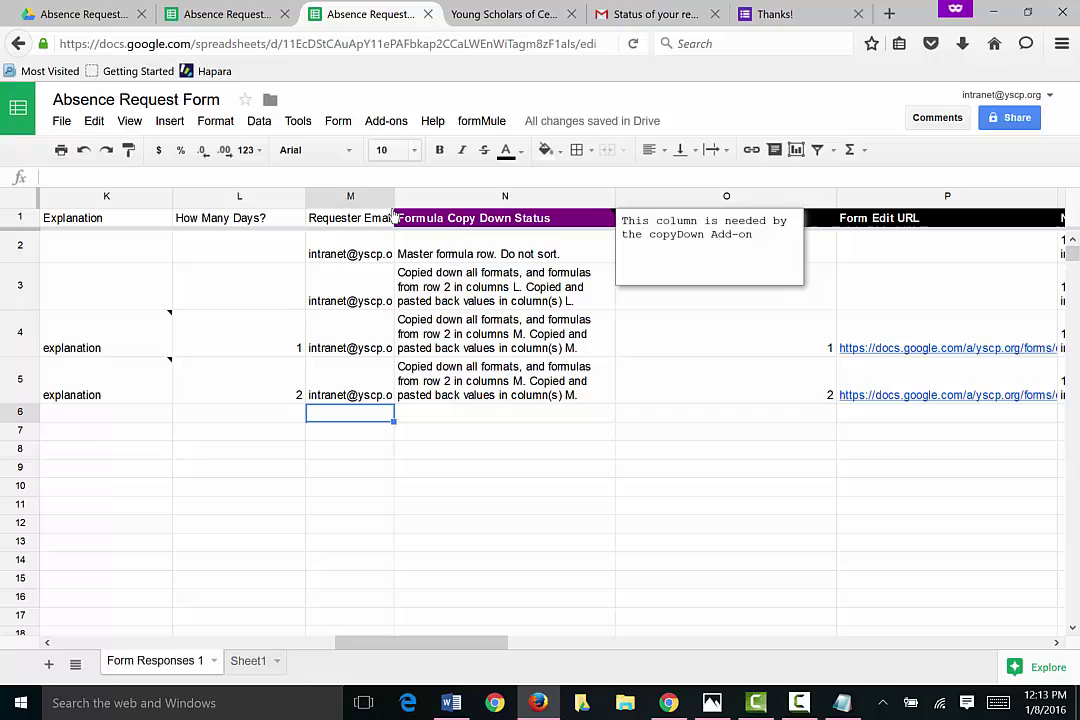
Step: Confirm the Step 2b calendar merge's Calendar Id holds the copied calendar ID, then close the setup
{"action": "left_click", "coordinate": [248, 10]}
{"action": "left_click", "coordinate": [487, 443]}
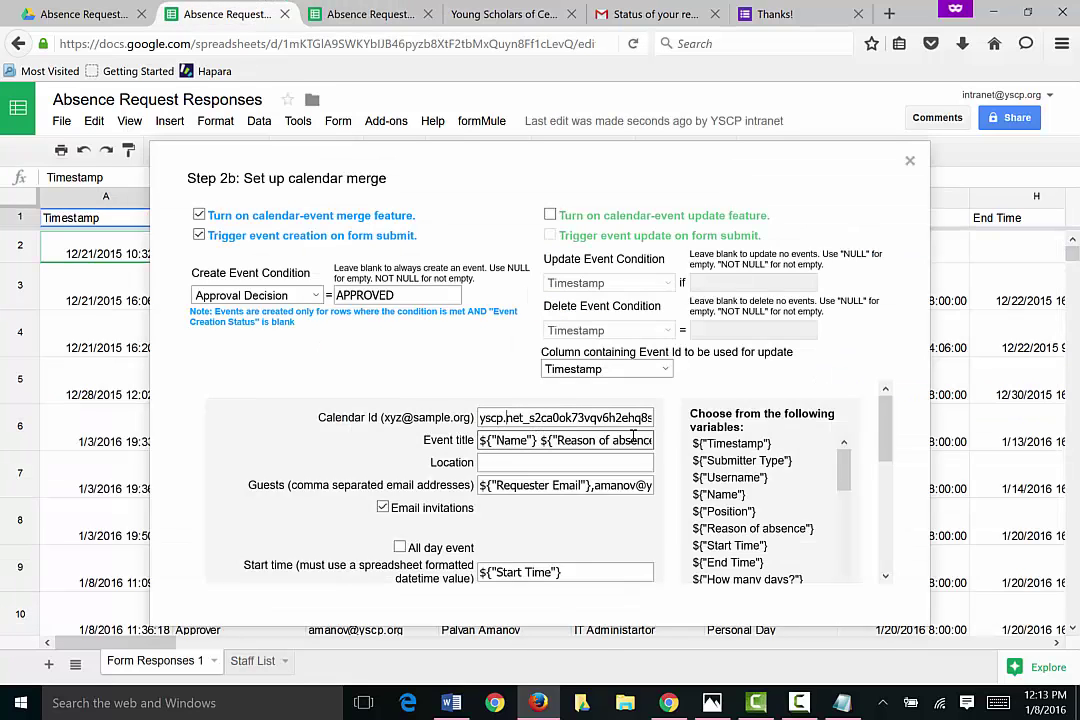
{"action": "mouse_move", "coordinate": [843, 475]}
{"action": "left_mouse_down"}
{"action": "mouse_move", "coordinate": [841, 506]}
{"action": "mouse_move", "coordinate": [841, 455]}
{"action": "left_mouse_up"}
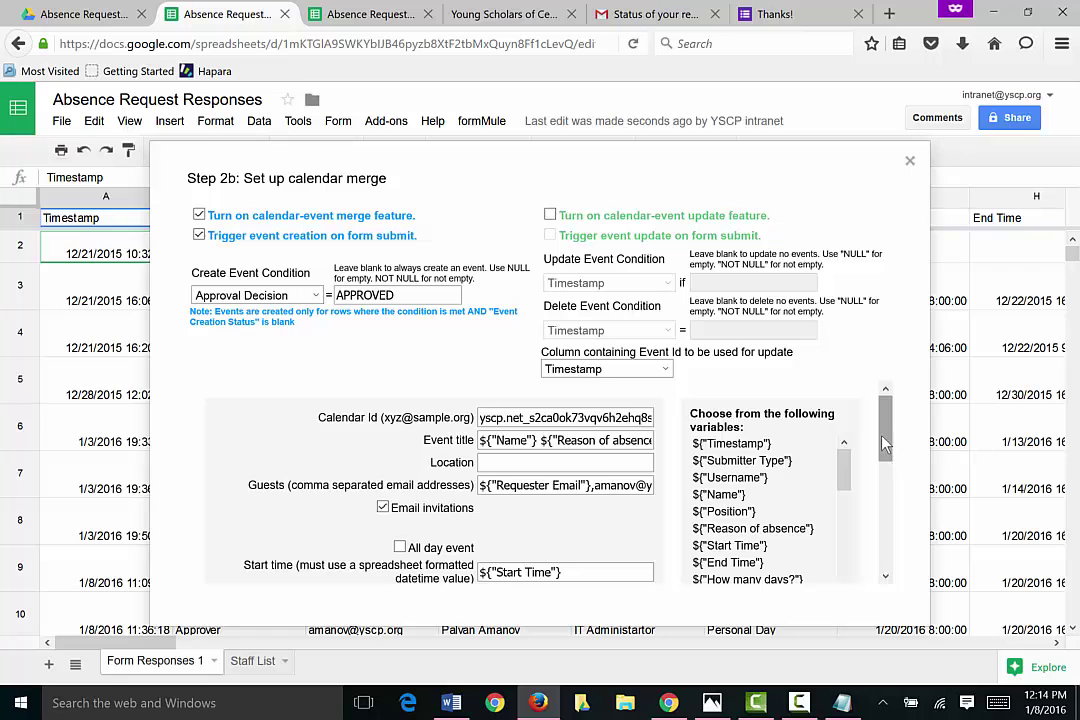
{"action": "left_click_drag", "start_coordinate": [884, 443], "coordinate": [886, 470]}
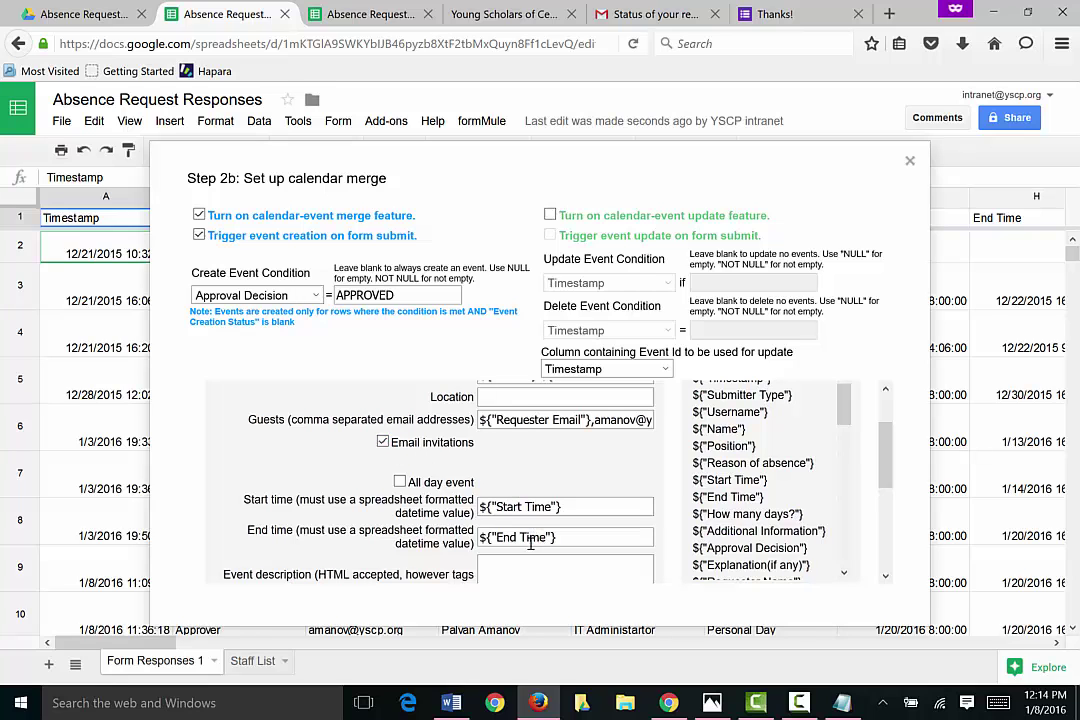
{"action": "left_click_drag", "start_coordinate": [883, 443], "coordinate": [884, 405]}
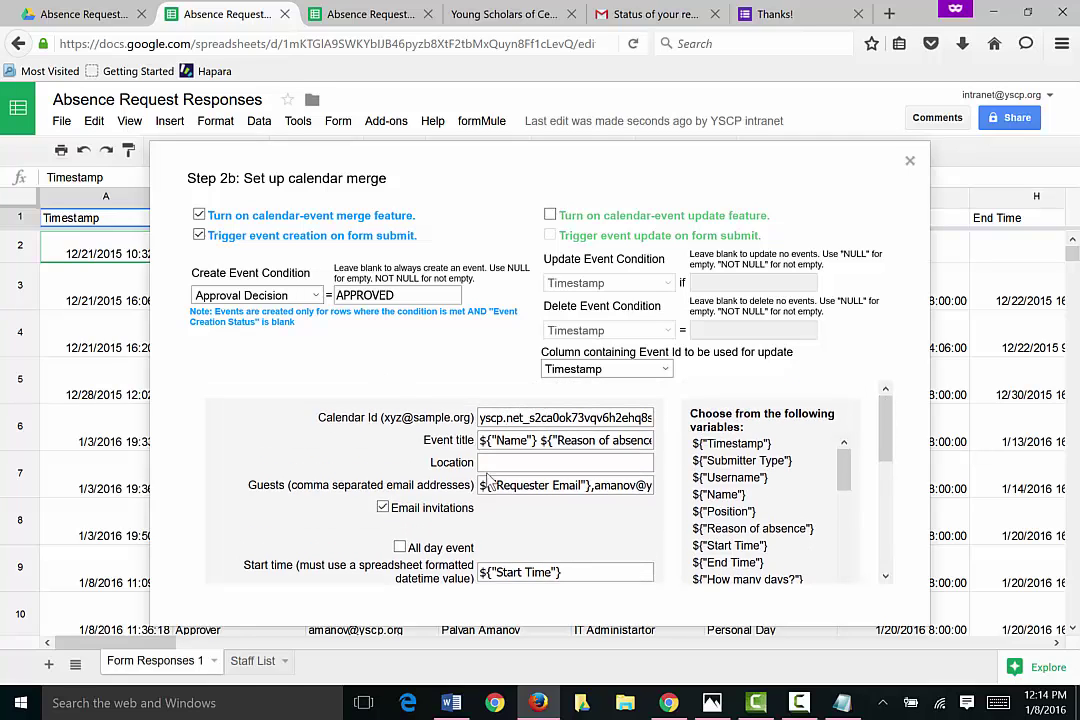
{"action": "left_click", "coordinate": [505, 417]}
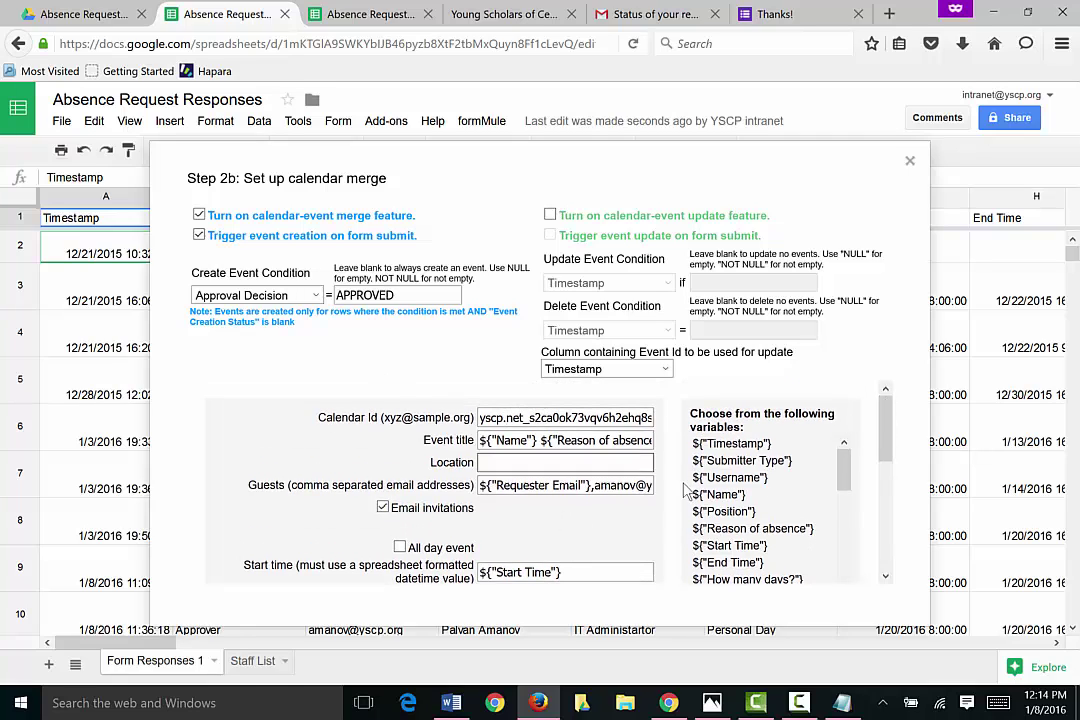
{"action": "left_click", "coordinate": [910, 162]}
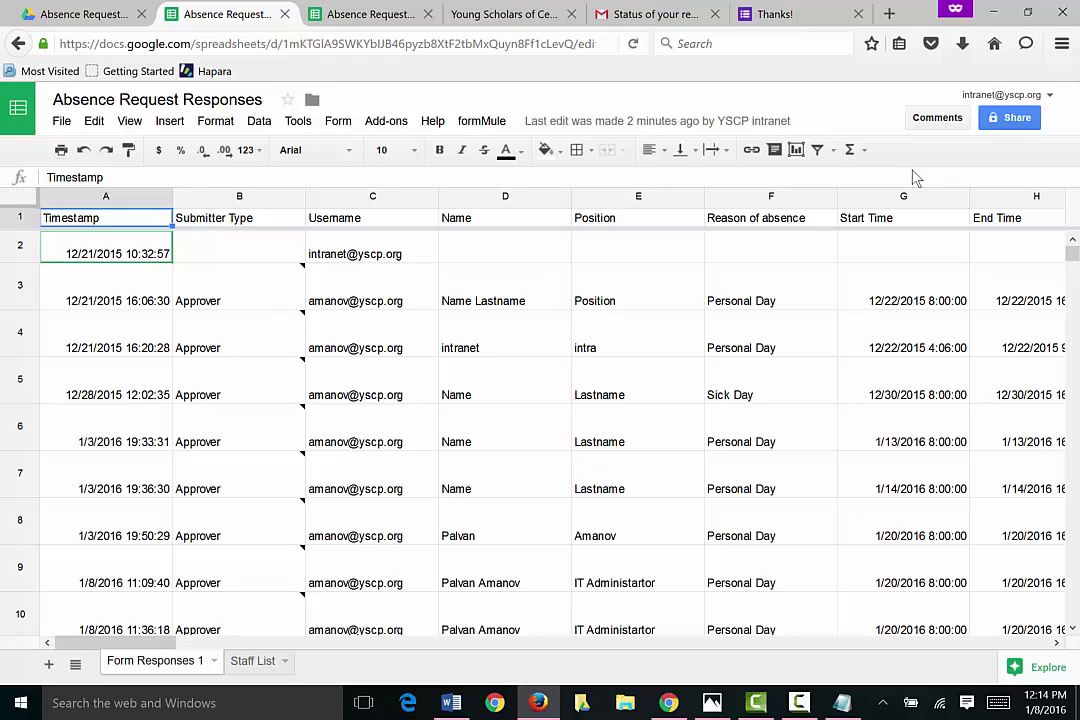
Step: Launch autoCrat from Add-ons and select the Absence Request Records merge job
{"action": "left_click", "coordinate": [385, 125]}
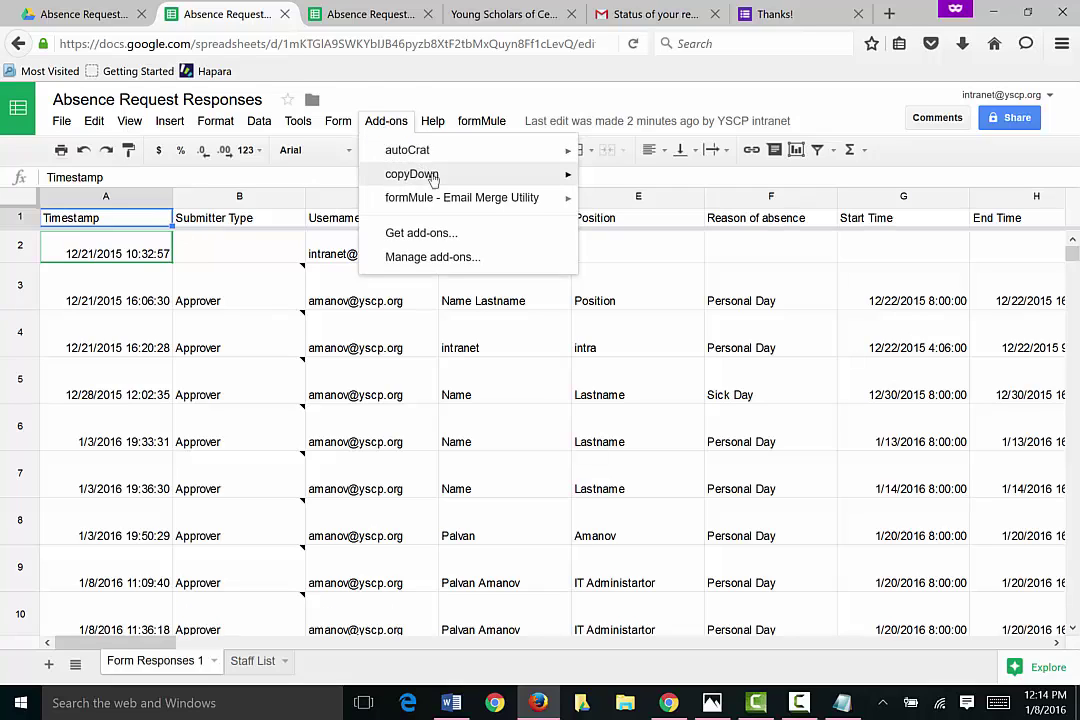
{"action": "mouse_move", "coordinate": [443, 183]}
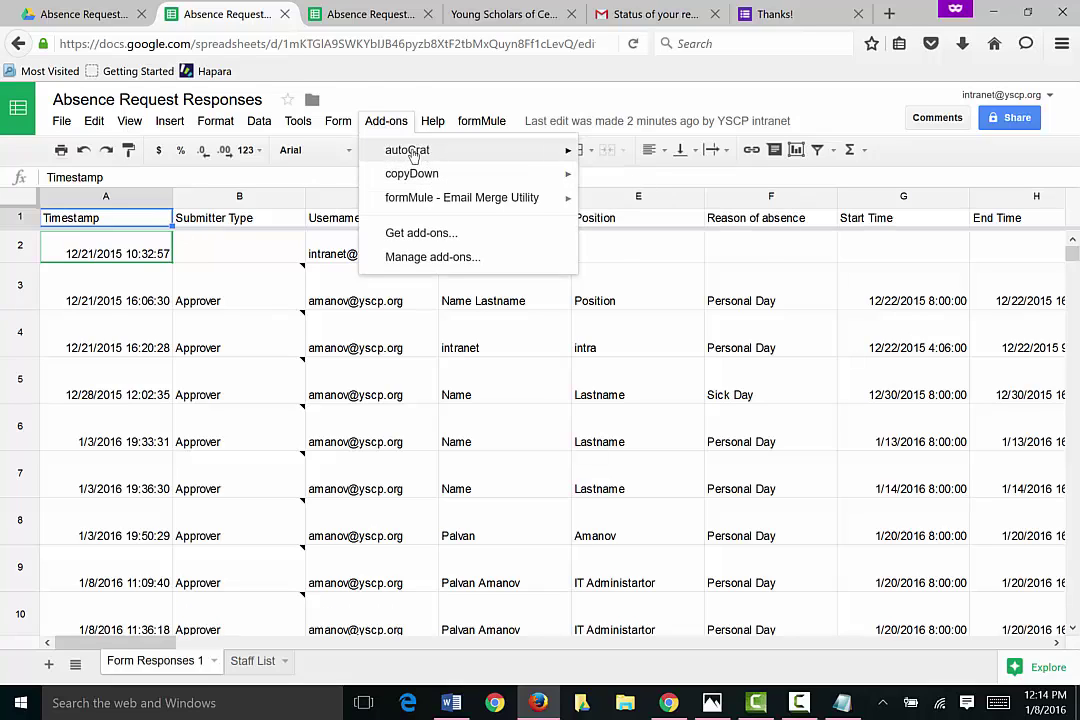
{"action": "mouse_move", "coordinate": [406, 155]}
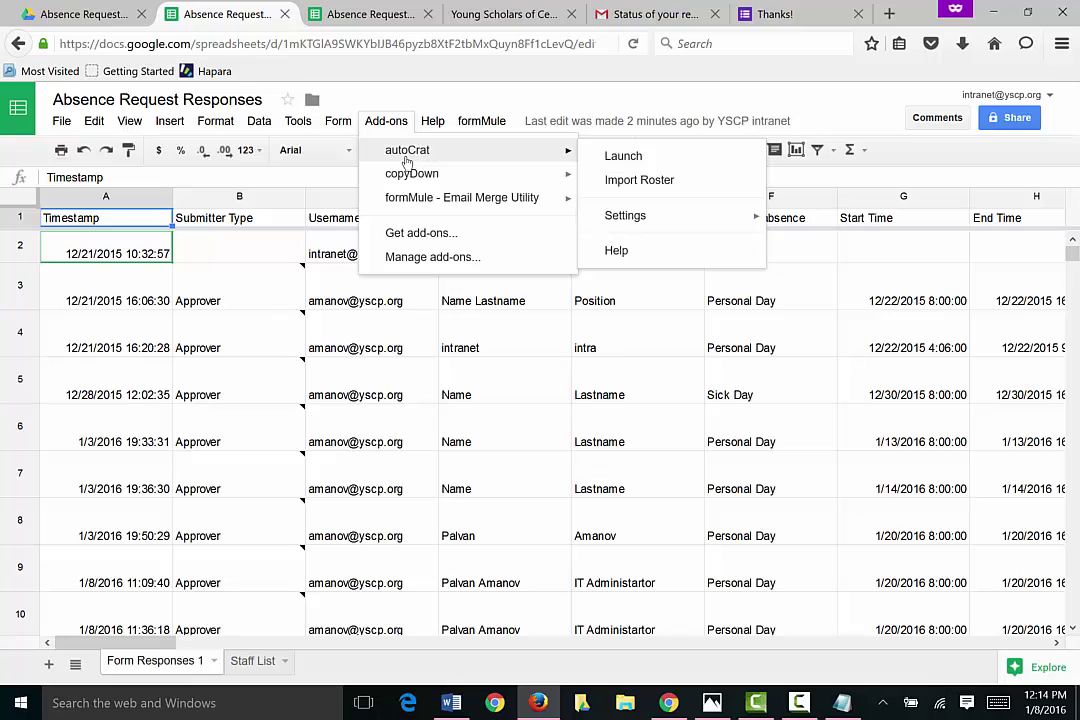
{"action": "left_click", "coordinate": [622, 156]}
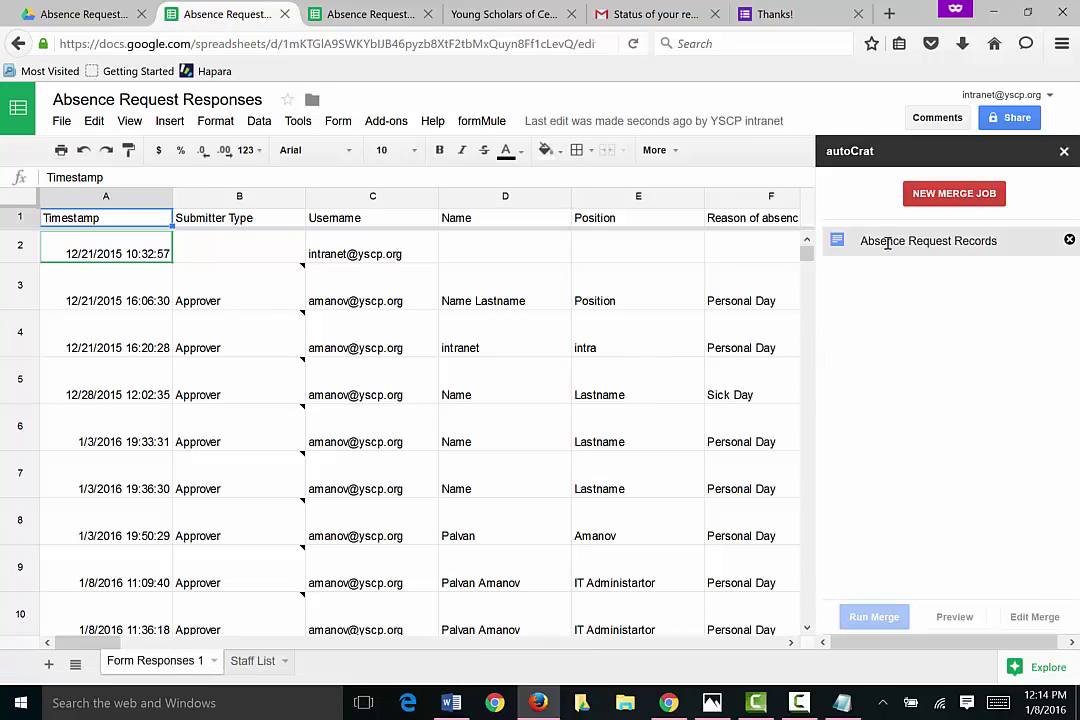
{"action": "left_click", "coordinate": [884, 244]}
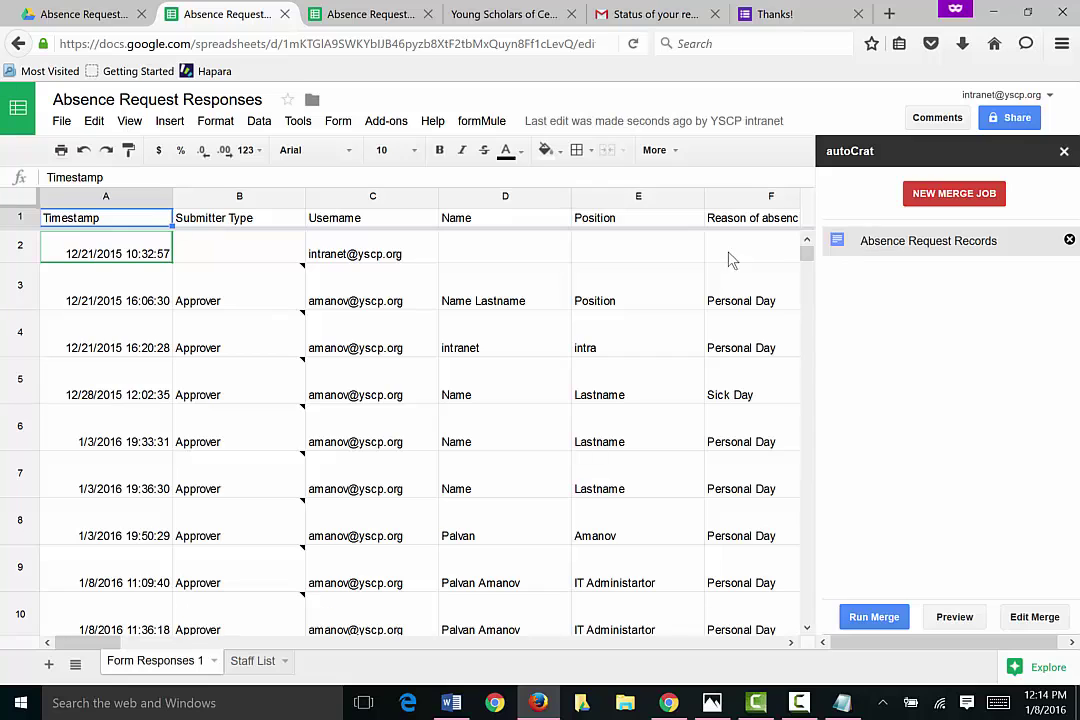
{"action": "left_click", "coordinate": [68, 14]}
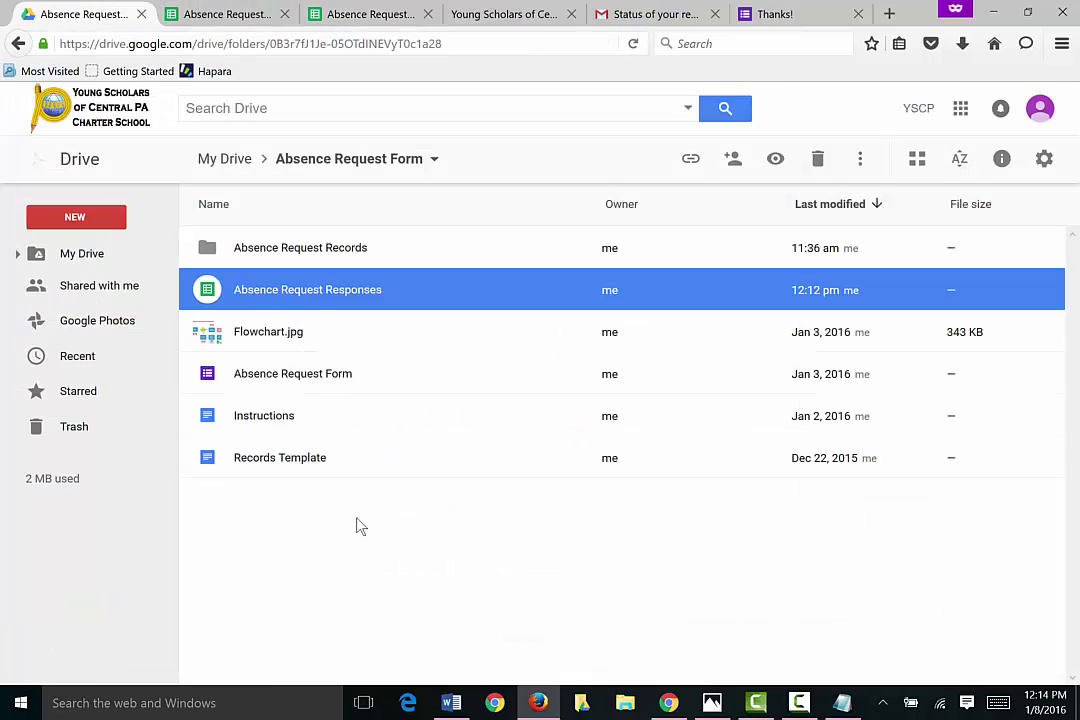
Step: Open the Records Template doc and review its merge tags, from <<Requester Name>> to <<Case No>>
{"action": "left_click", "coordinate": [292, 542]}
{"action": "double_click", "coordinate": [212, 460]}
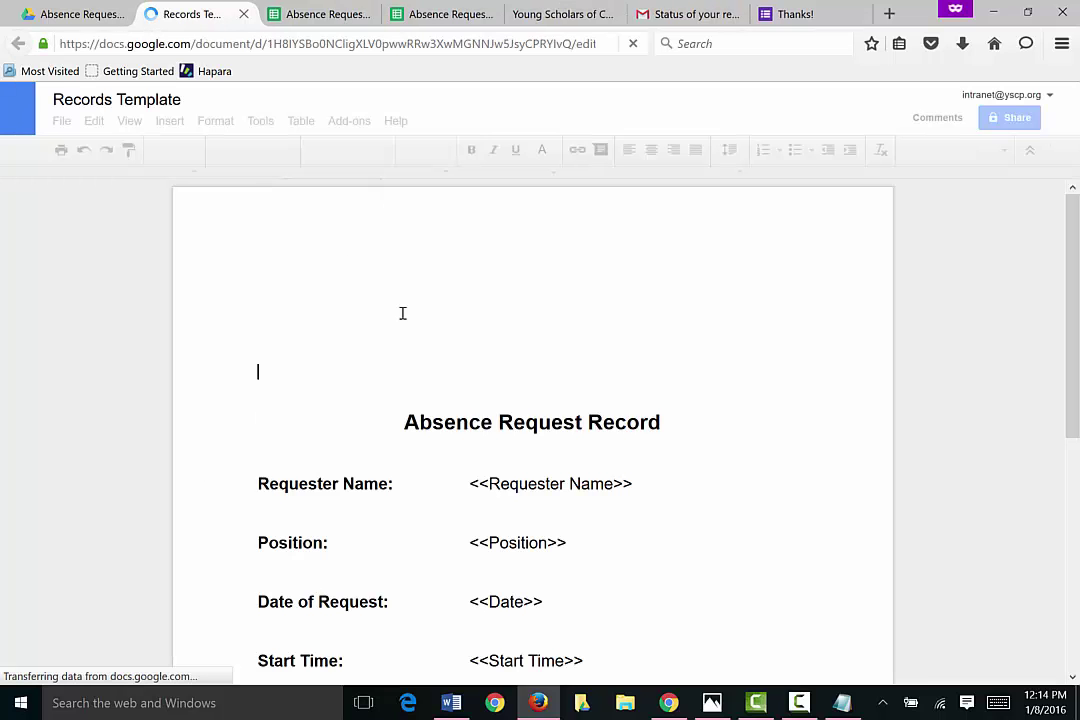
{"action": "scroll", "coordinate": [690, 540], "scroll_direction": "down", "scroll_amount": 2}
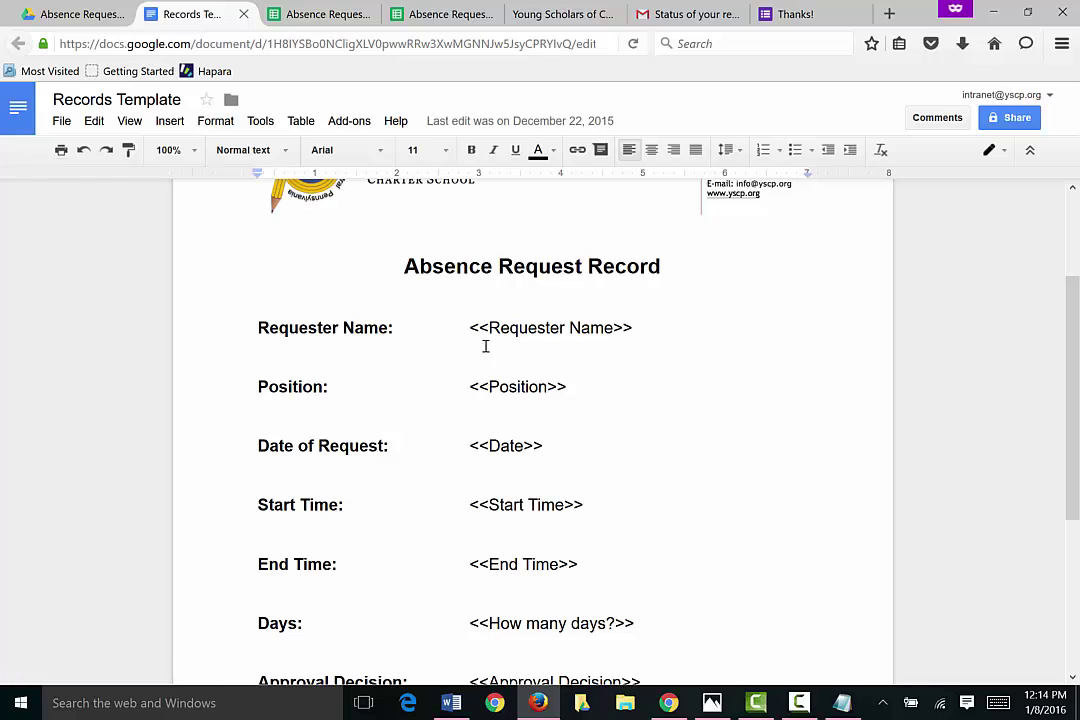
{"action": "scroll", "coordinate": [608, 347], "scroll_direction": "down", "scroll_amount": 3}
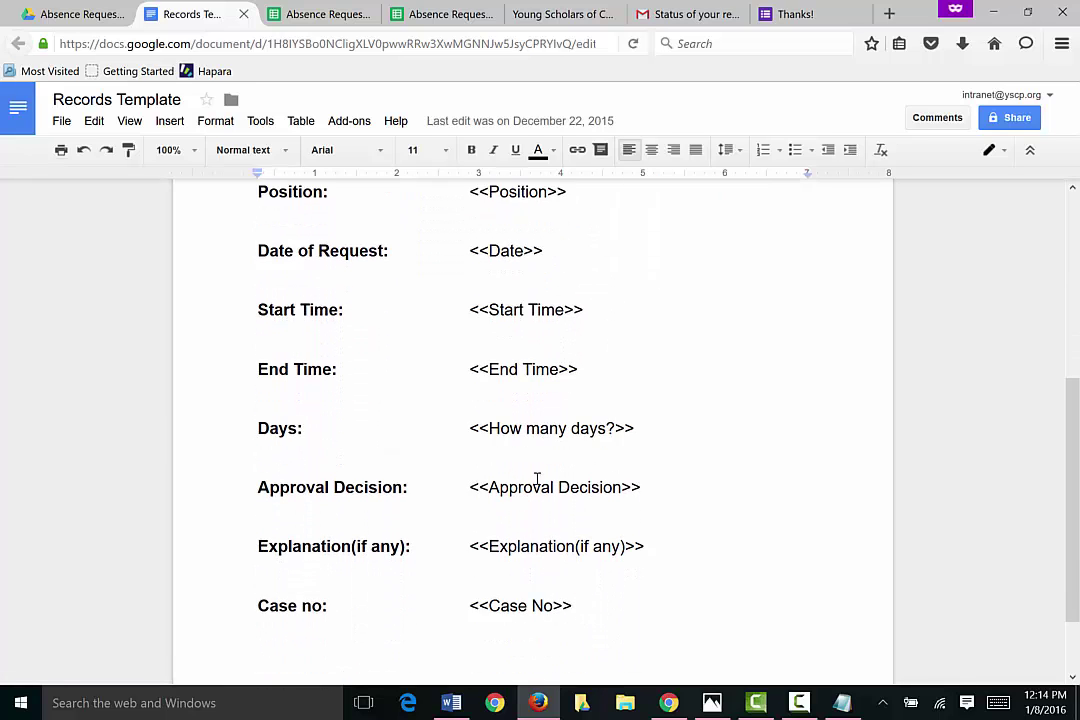
{"action": "scroll", "coordinate": [597, 500], "scroll_direction": "up", "scroll_amount": 5}
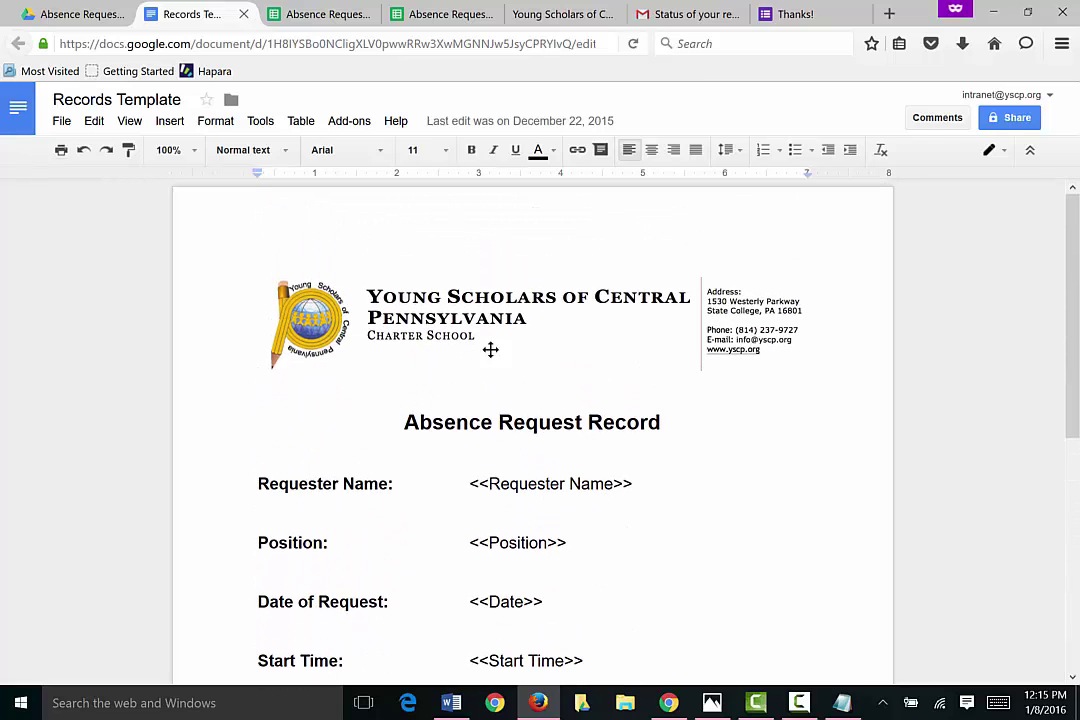
{"action": "left_click", "coordinate": [68, 14]}
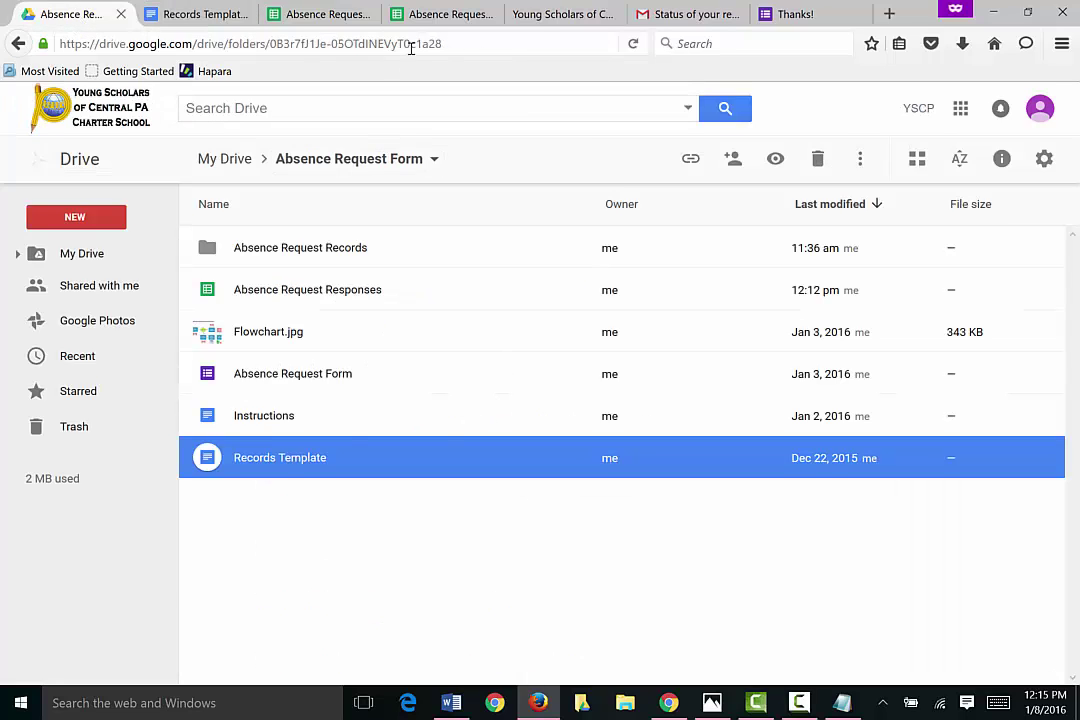
Step: Edit the Absence Request Records job, keep Form Responses 1 as source, and save the tag map
{"action": "left_click", "coordinate": [322, 16]}
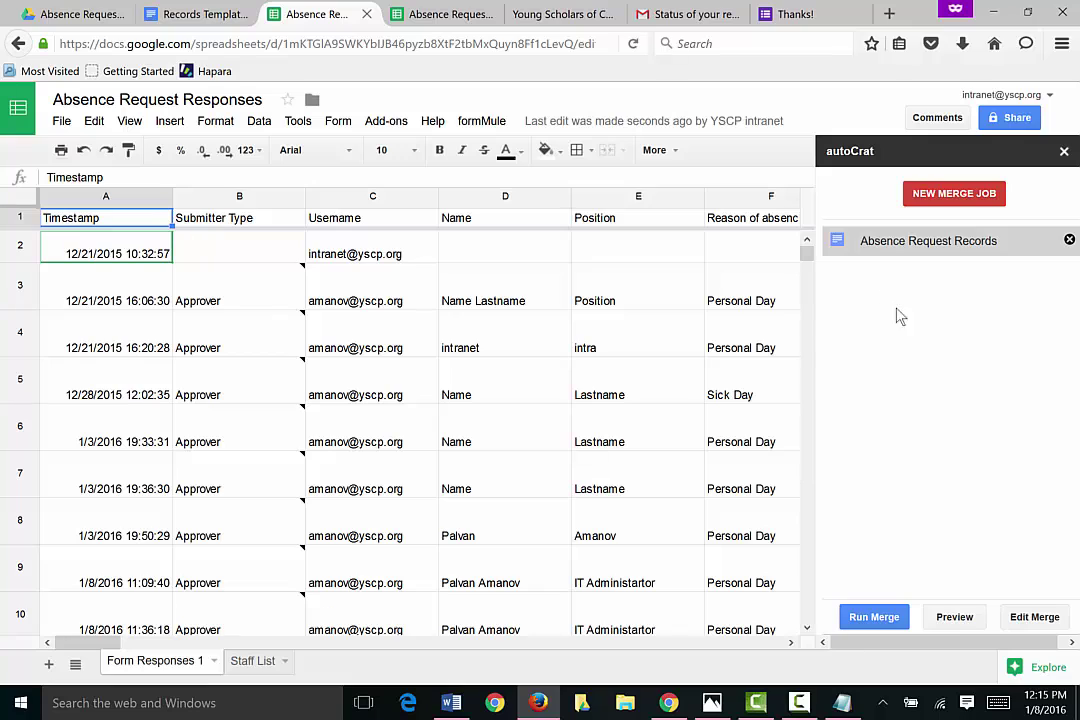
{"action": "left_click", "coordinate": [1028, 617]}
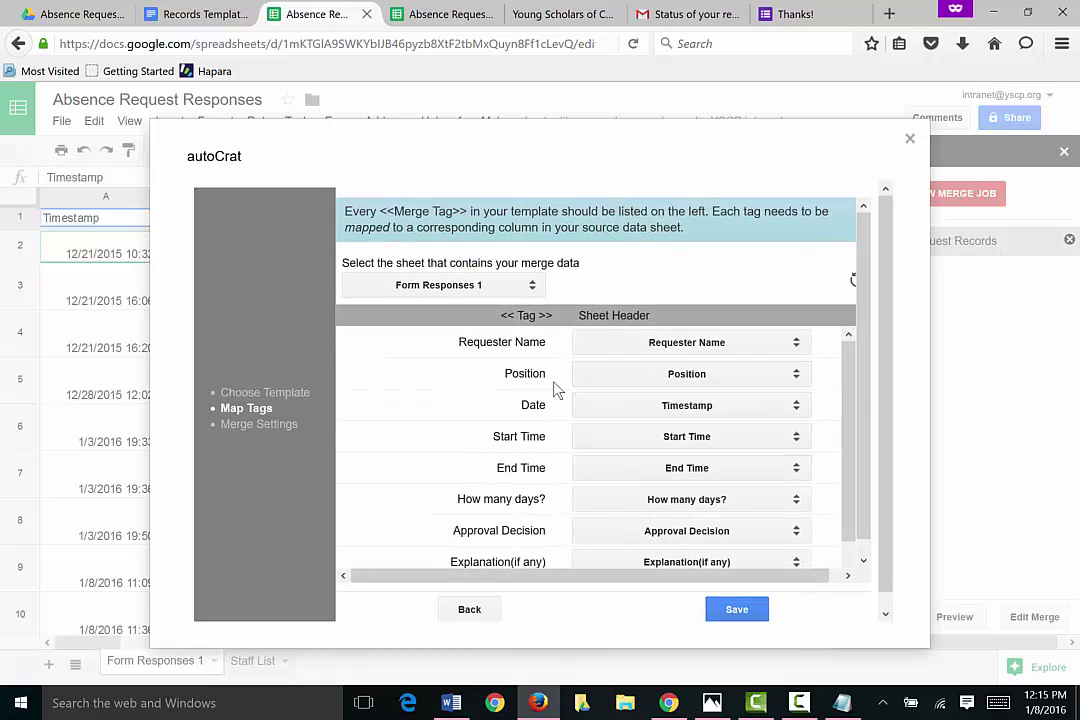
{"action": "left_click", "coordinate": [529, 290]}
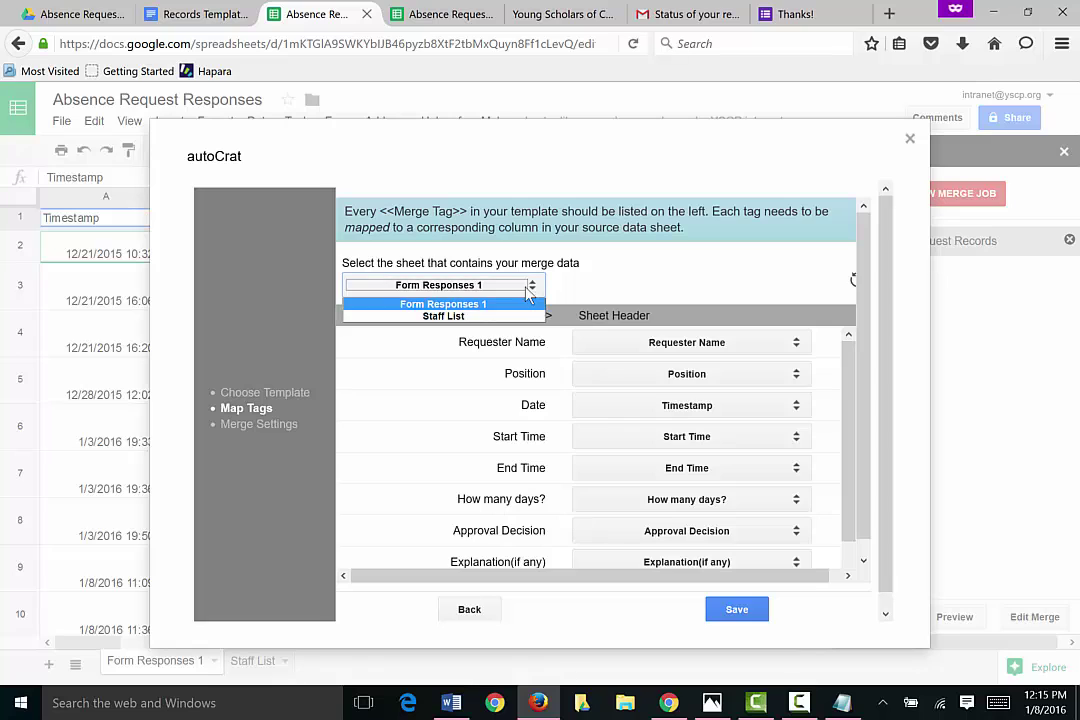
{"action": "left_click", "coordinate": [470, 312]}
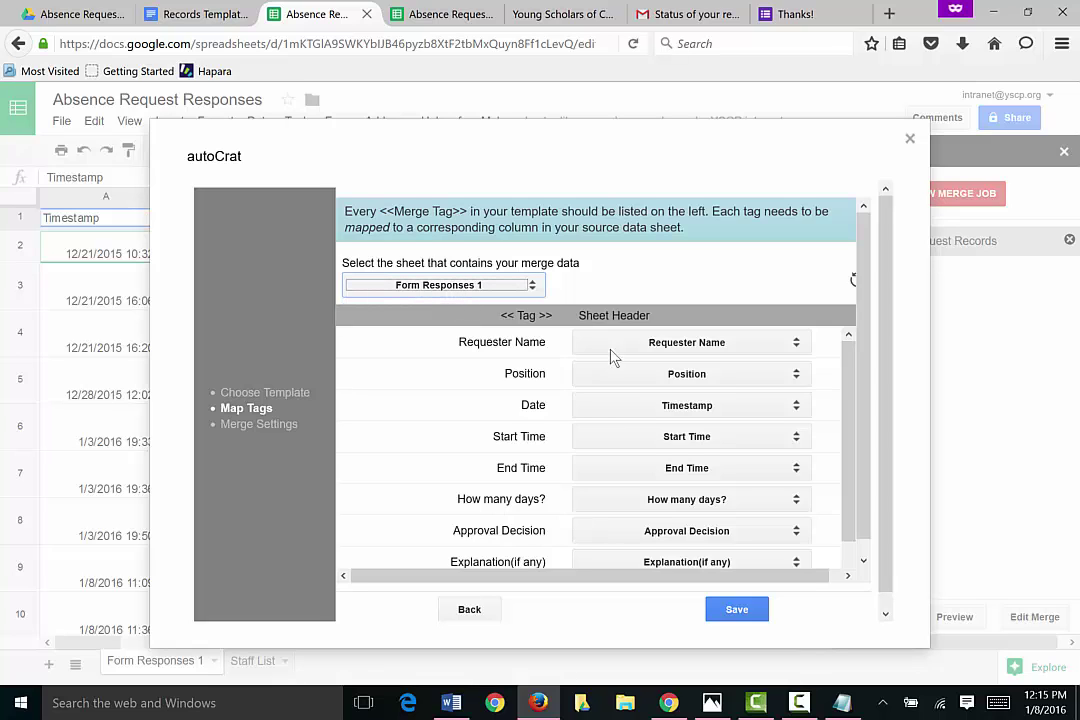
{"action": "scroll", "coordinate": [778, 450], "scroll_direction": "down", "scroll_amount": 1}
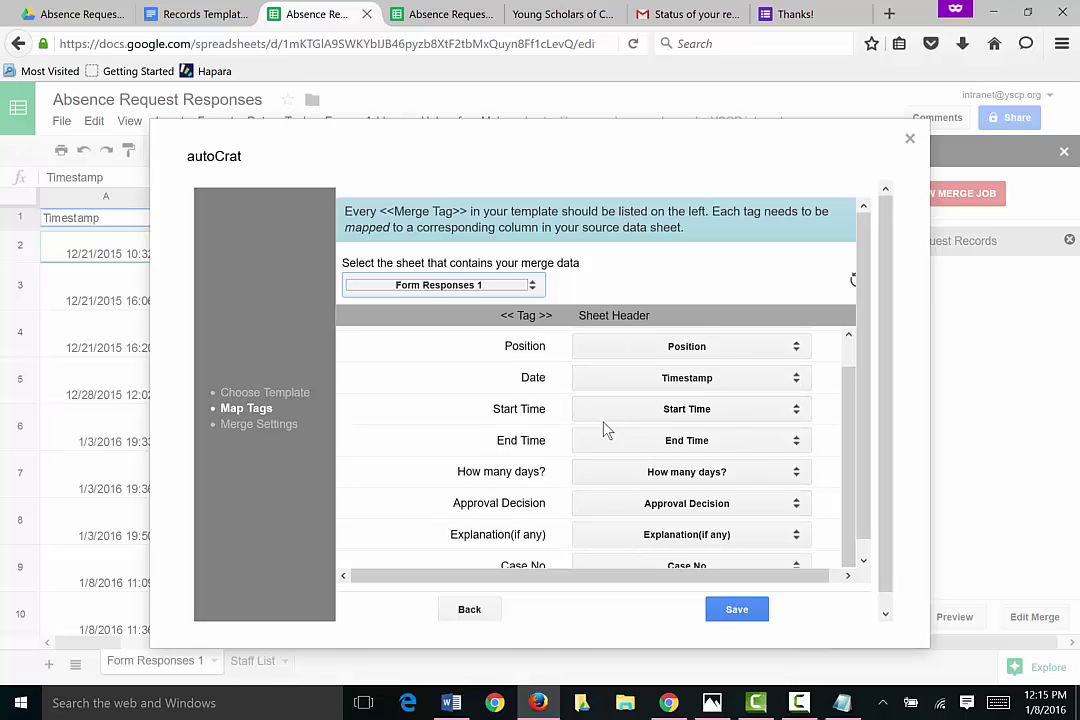
{"action": "left_click", "coordinate": [747, 614]}
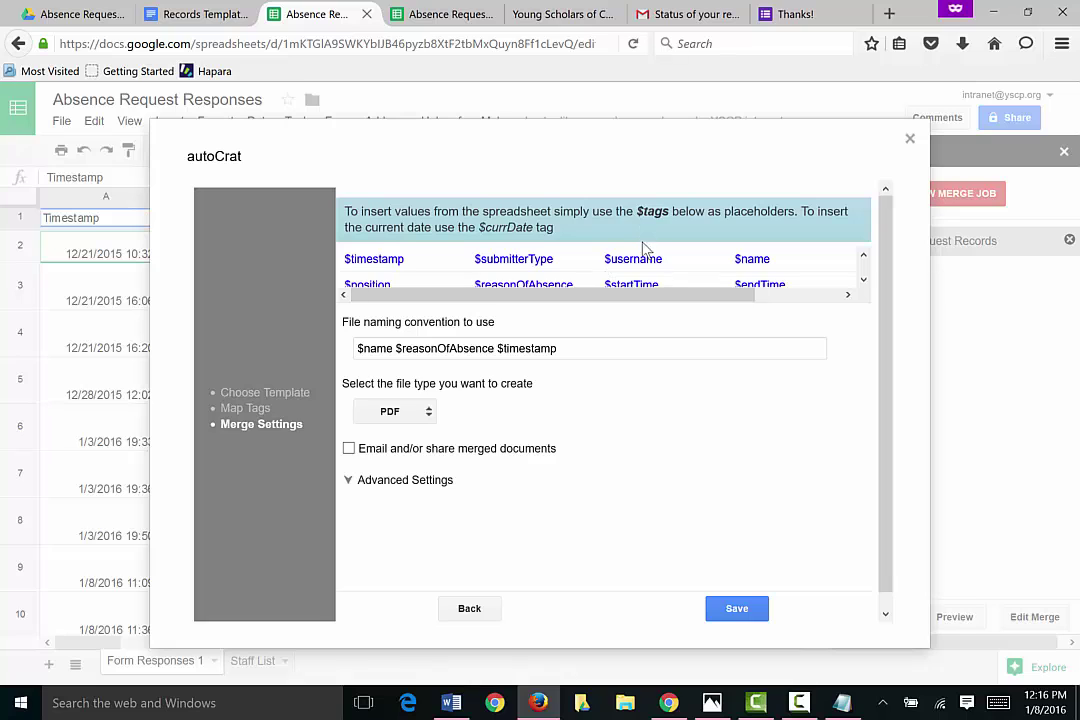
Step: Keep PDF output, verify the Approval Decision = APPROVED condition and folder, and save the job
{"action": "scroll", "coordinate": [646, 248], "scroll_direction": "down", "scroll_amount": 1}
{"action": "scroll", "coordinate": [866, 270], "scroll_direction": "down", "scroll_amount": 4}
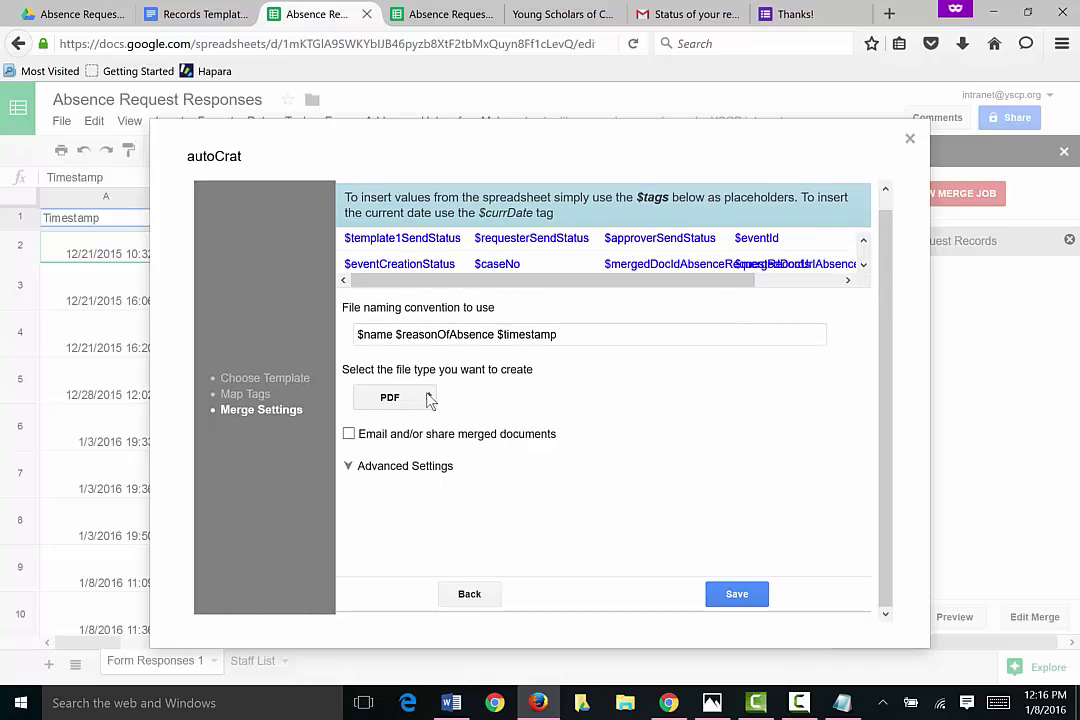
{"action": "left_click", "coordinate": [392, 397]}
{"action": "left_click", "coordinate": [415, 430]}
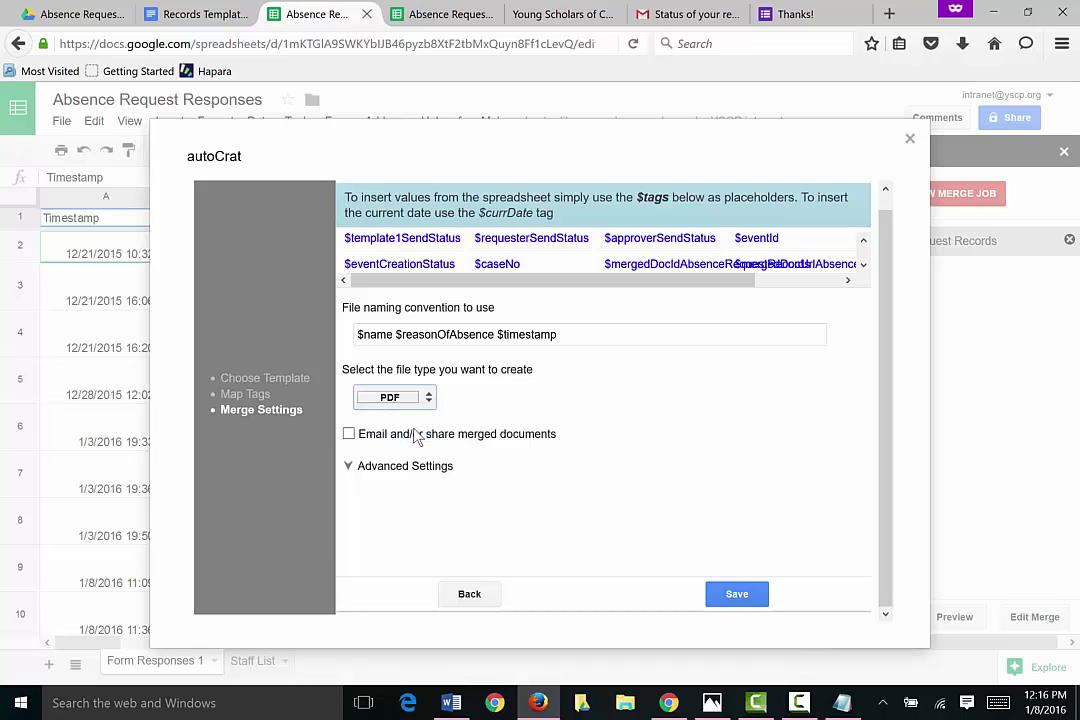
{"action": "left_click", "coordinate": [350, 467]}
{"action": "scroll", "coordinate": [480, 440], "scroll_direction": "down", "scroll_amount": 3}
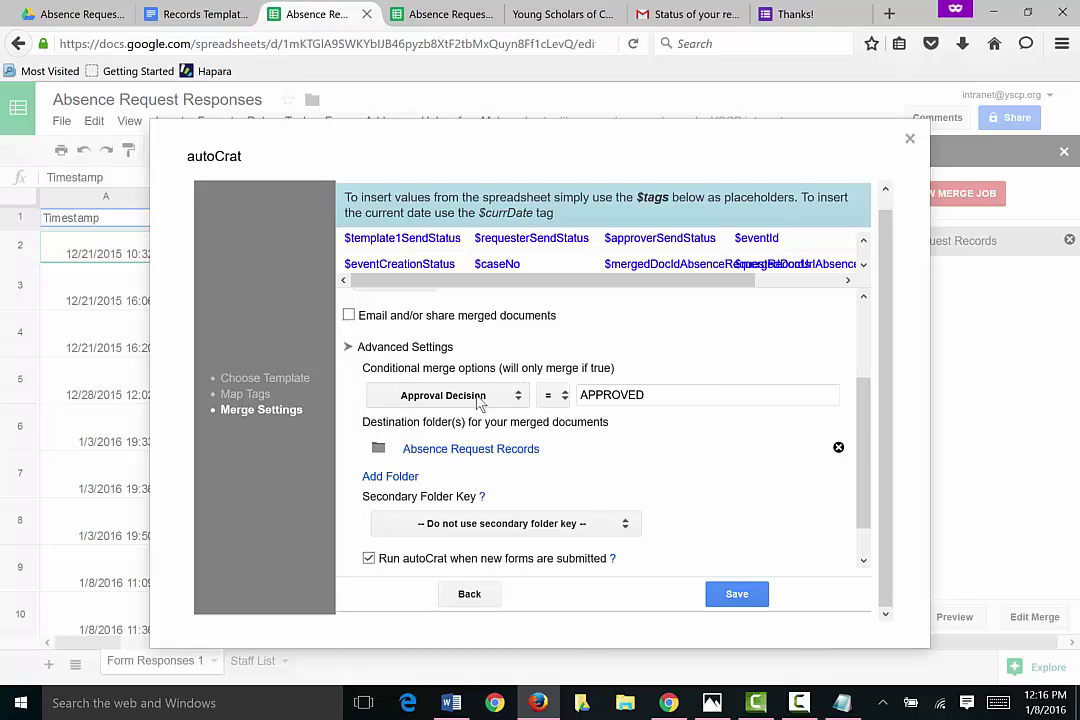
{"action": "scroll", "coordinate": [555, 450], "scroll_direction": "down", "scroll_amount": 1}
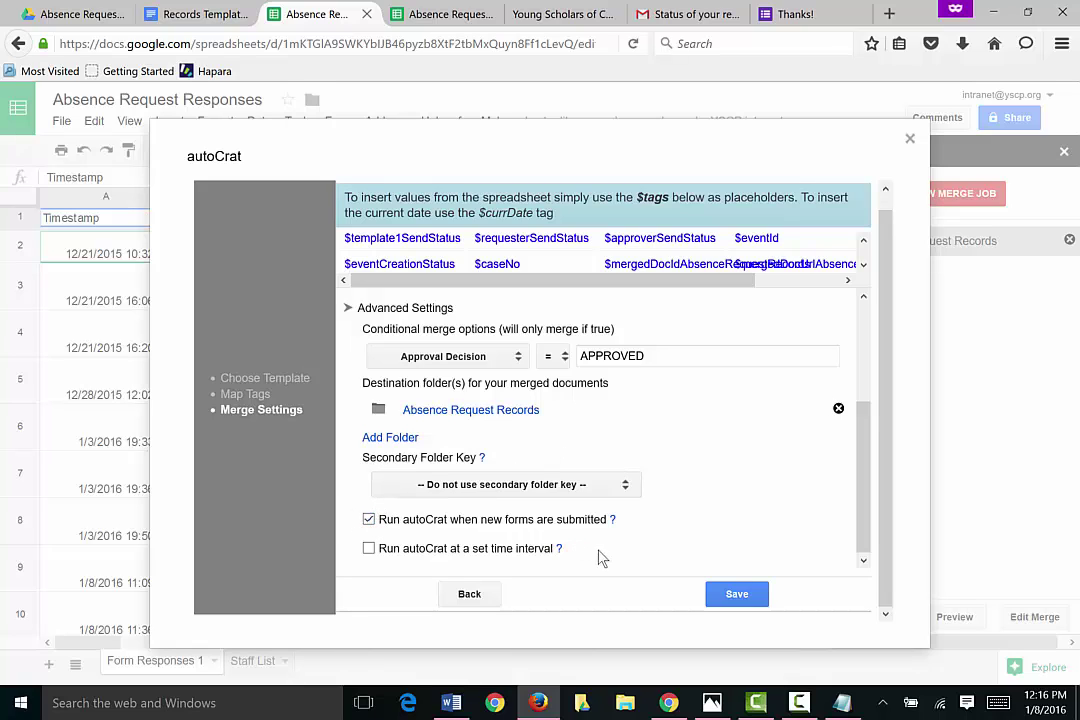
{"action": "left_click", "coordinate": [737, 594]}
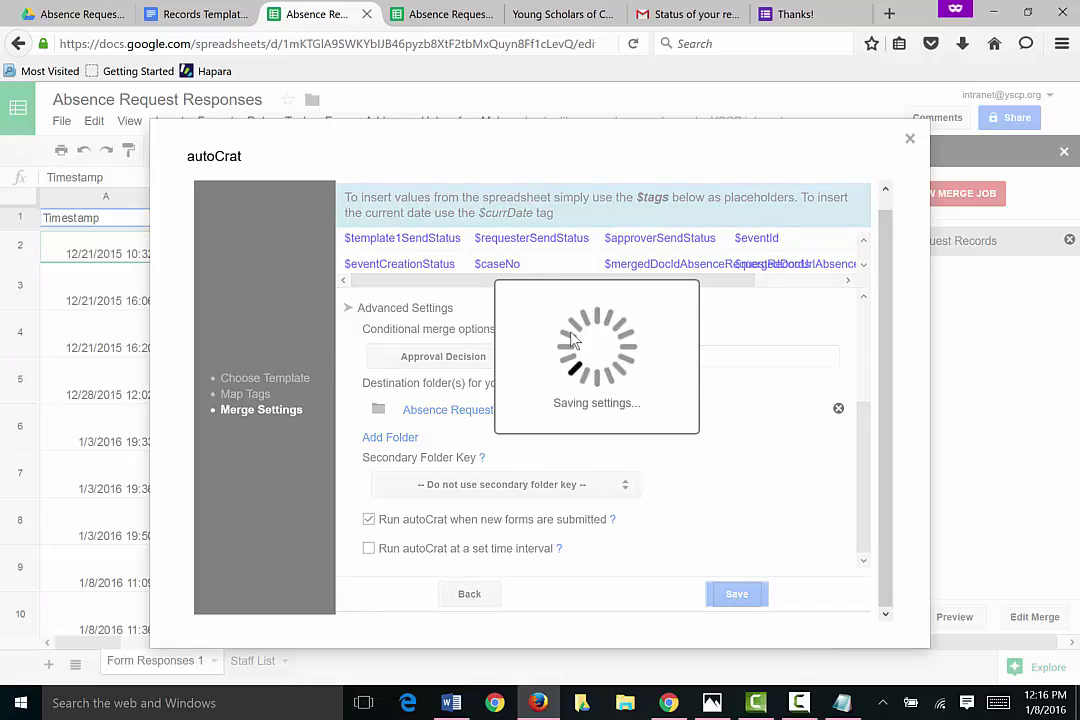
Step: Browse the merged PDFs in the Absence Request Records folder, then return to My Drive
{"action": "left_click", "coordinate": [82, 24]}
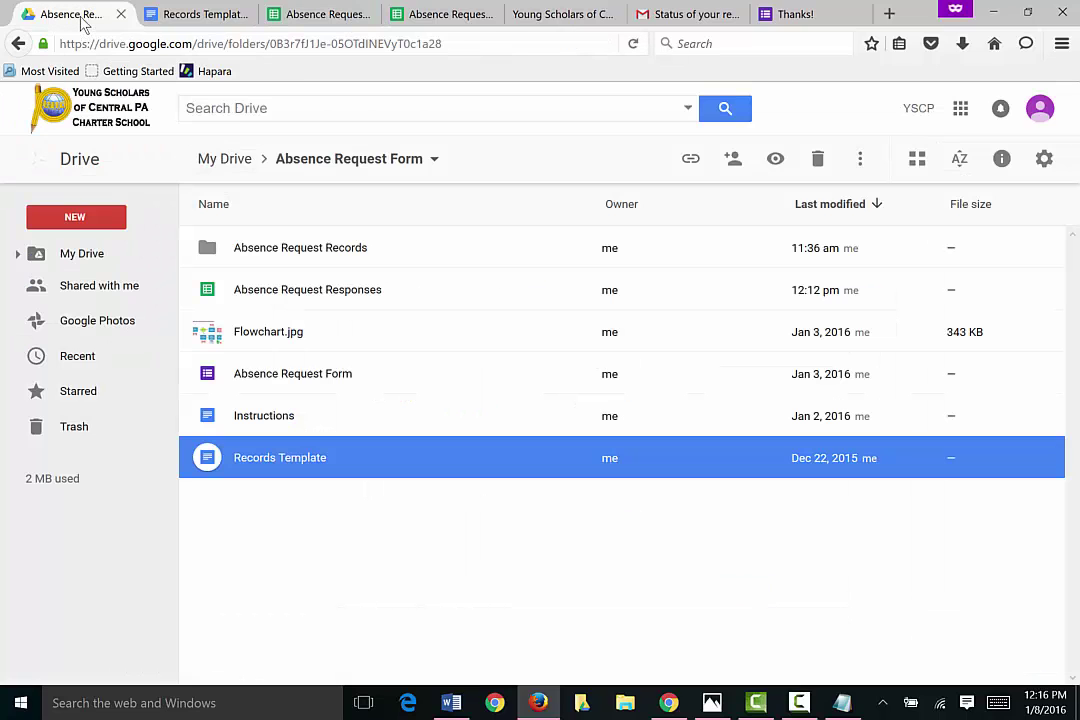
{"action": "double_click", "coordinate": [207, 253]}
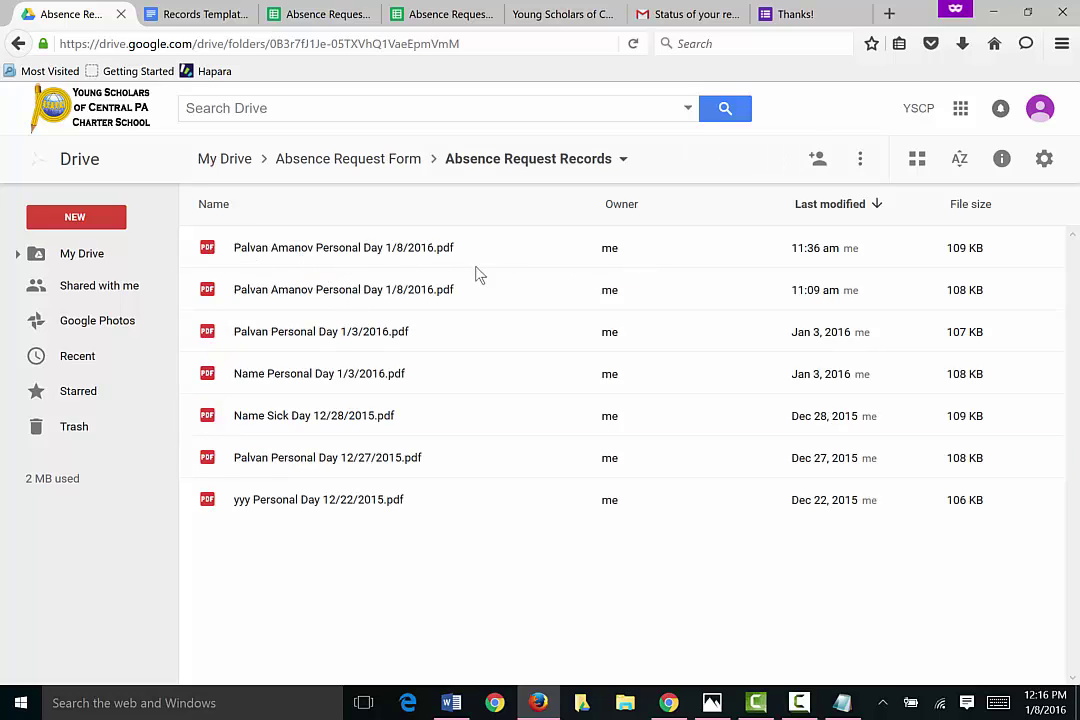
{"action": "left_click", "coordinate": [226, 160]}
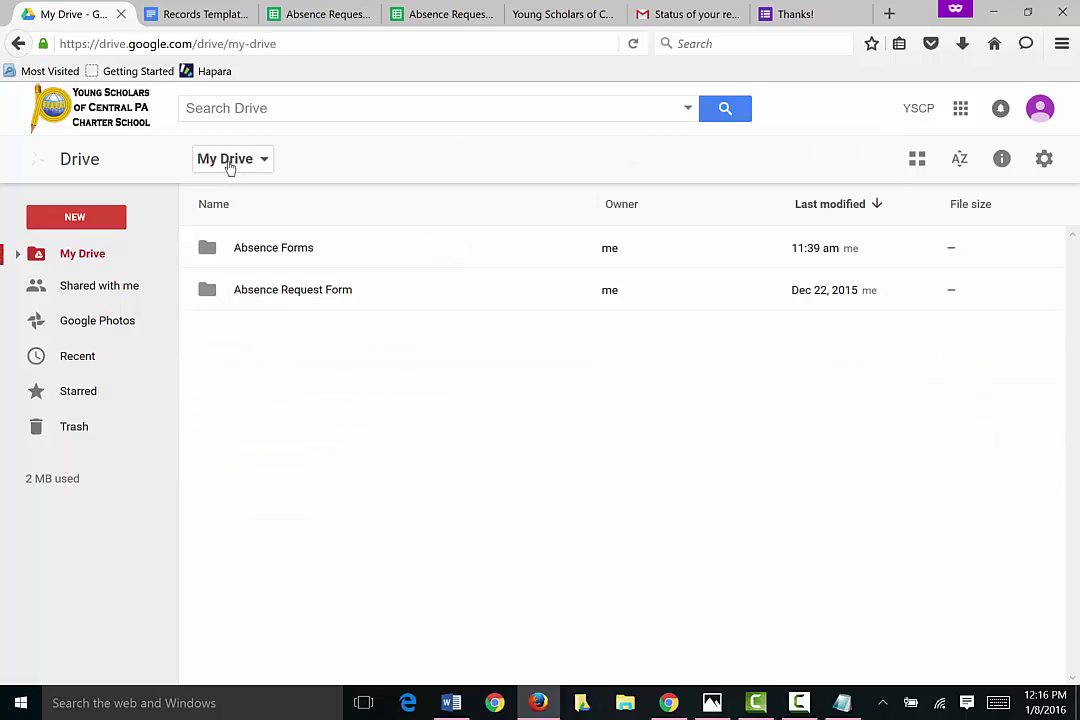
{"action": "left_click", "coordinate": [799, 703]}
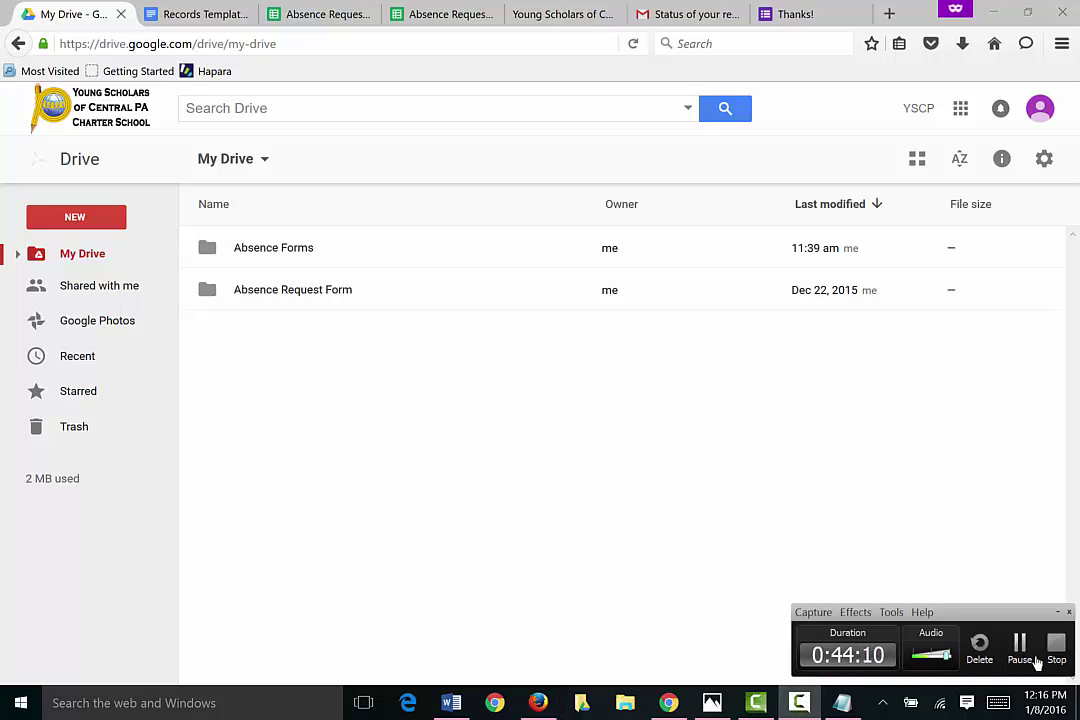